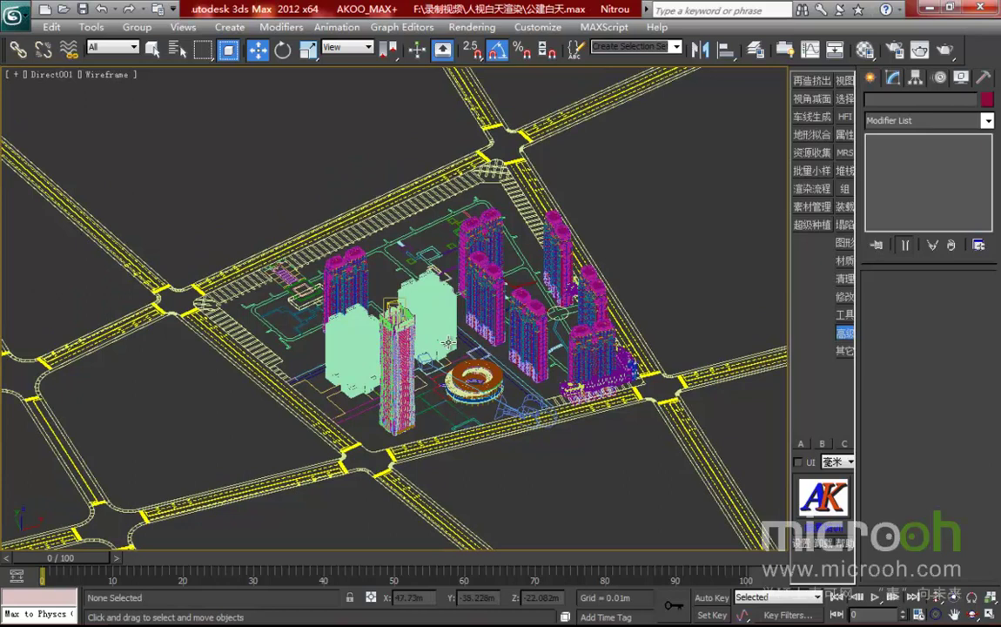
- Show the site in a shaded Top view, framed on the public building block around the ring-shaped building
middle_click_drag(448, 342, 448, 219)
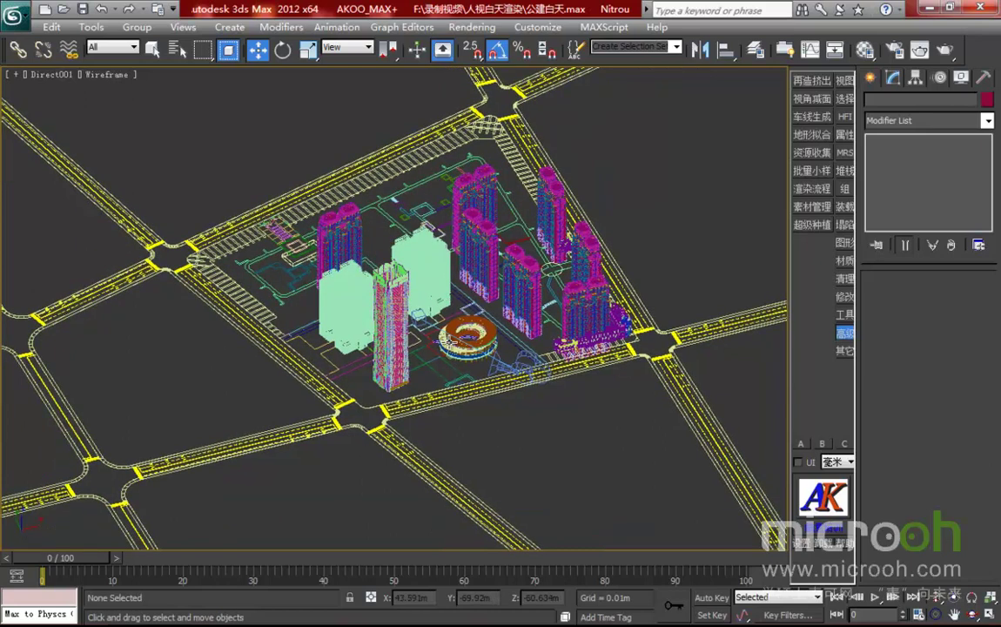
key("t")
scroll(419, 348, "up", 5)
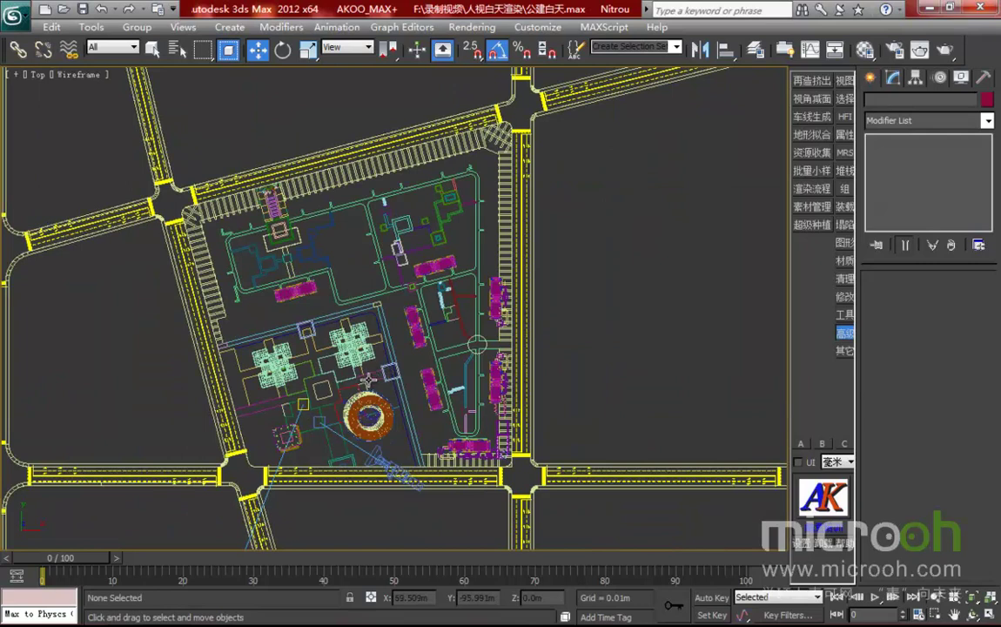
key("F3")
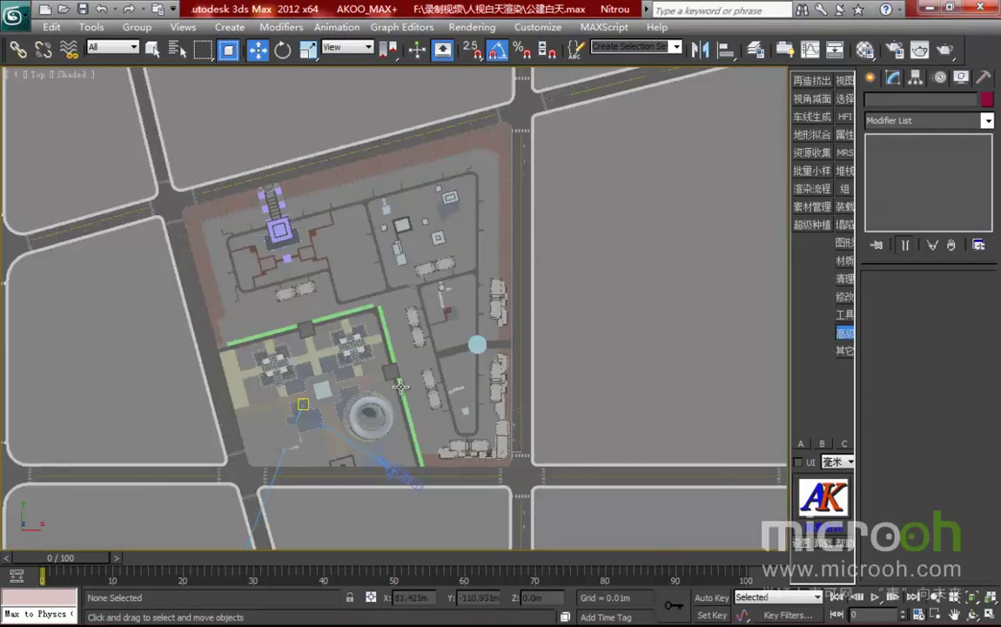
scroll(440, 304, "up", 6)
mouse_move(449, 277)
middle_mouse_down()
mouse_move(529, 186)
mouse_move(597, 66)
middle_mouse_up()
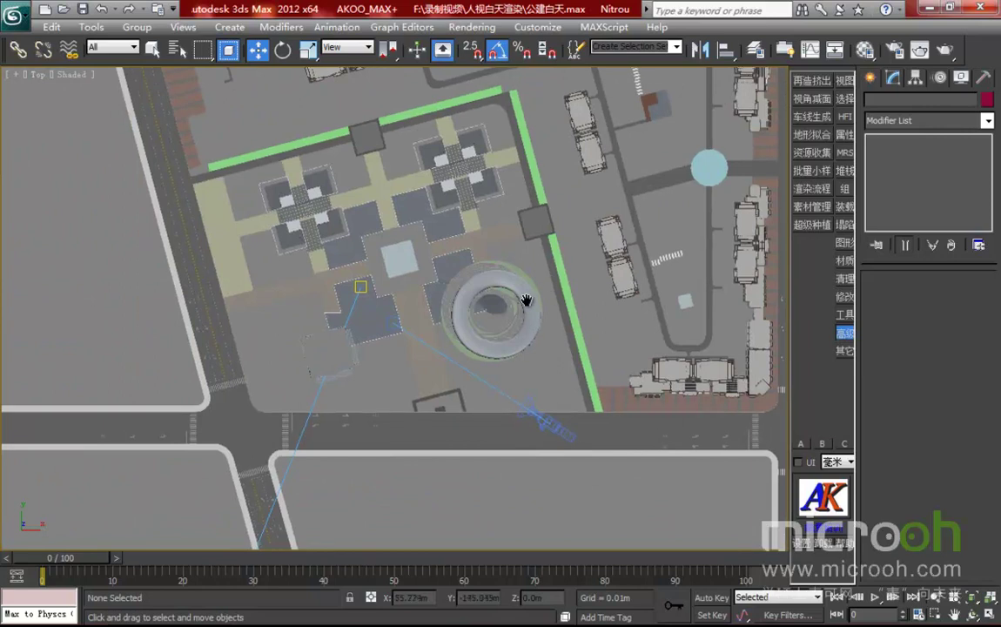
middle_click_drag(525, 302, 544, 248)
- Hide all lights and cameras in the scene by category
left_click(962, 79)
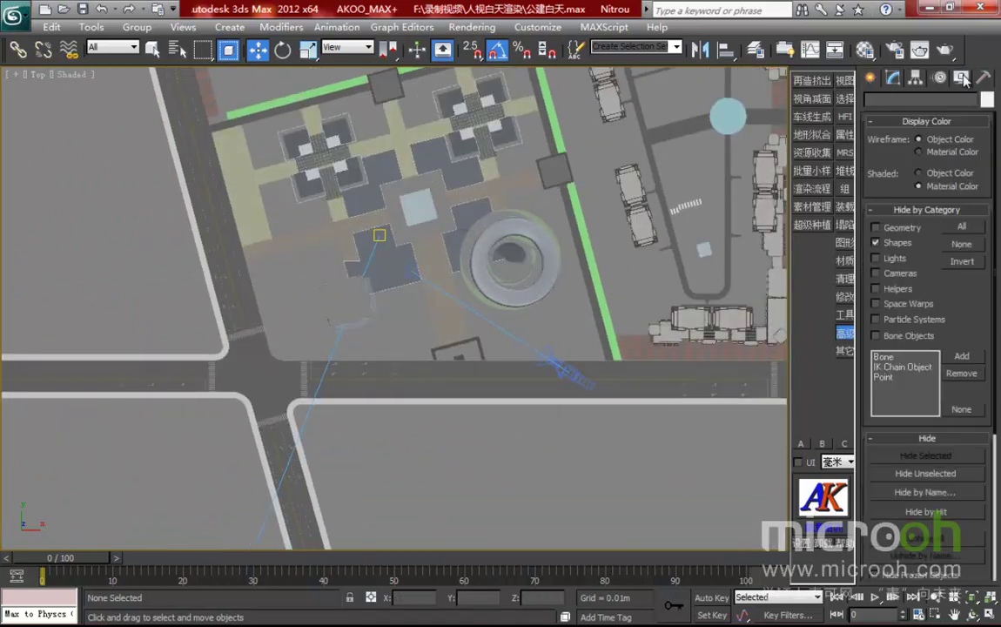
left_click(877, 259)
left_click(876, 274)
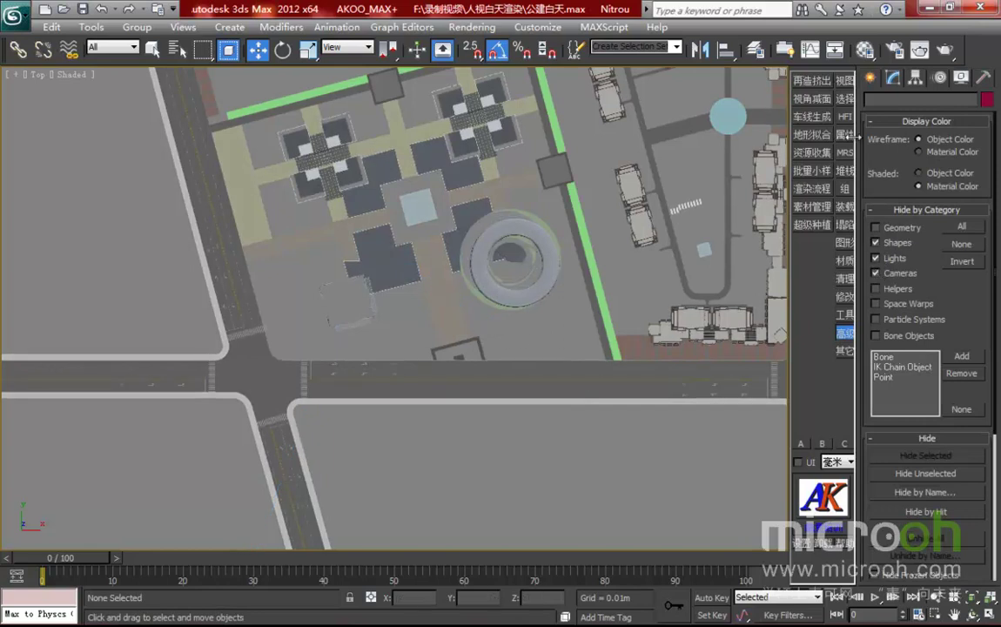
left_click(871, 78)
- Sample the glass material 玻璃-单反 from the top of the tall office tower into the second material slot
scroll(433, 344, "up", 2)
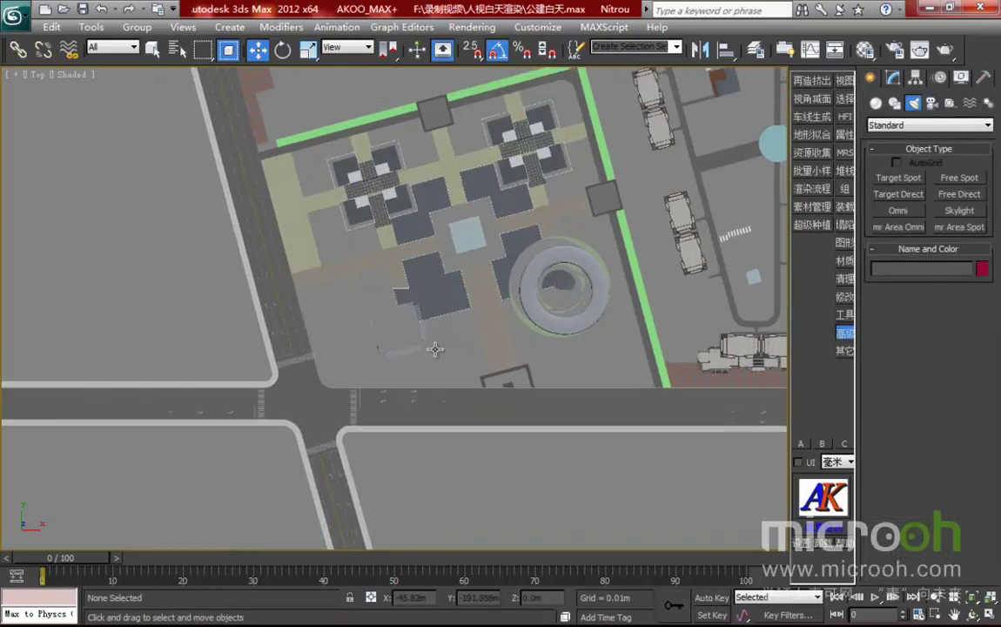
left_click(975, 615)
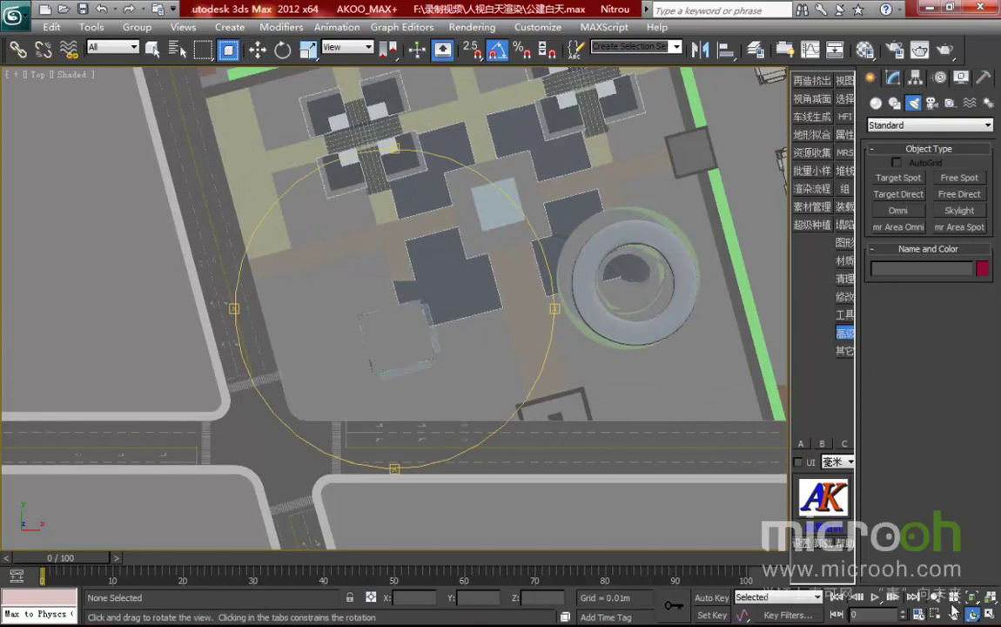
left_click_drag(450, 383, 409, 300)
middle_click_drag(483, 229, 470, 346)
scroll(442, 337, "up", 4)
scroll(442, 337, "up", 2)
scroll(500, 256, "up", 2)
middle_click_drag(500, 257, 372, 365)
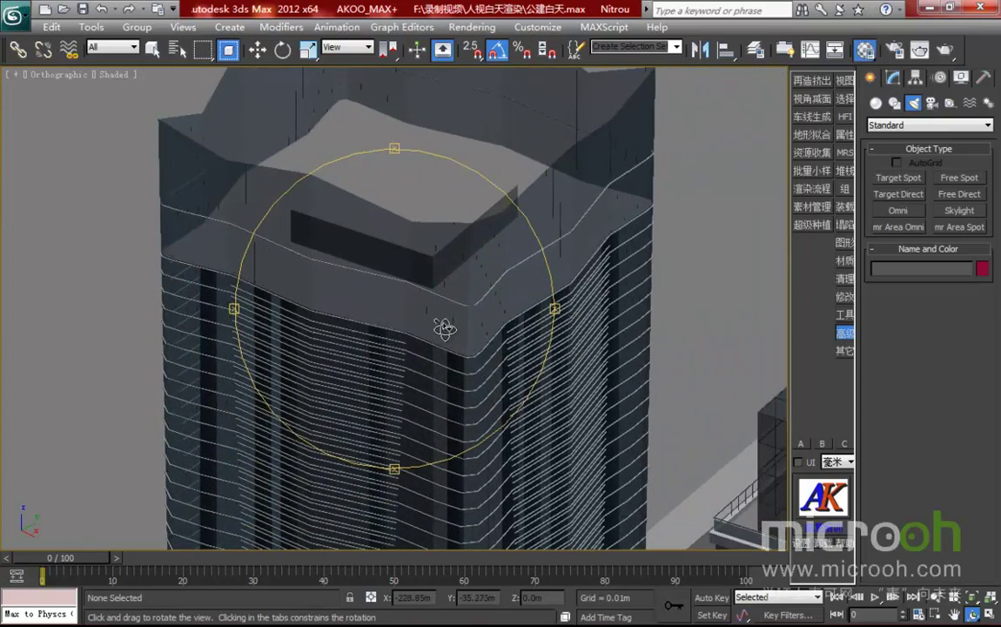
key("m")
left_click_drag(633, 58, 813, 58)
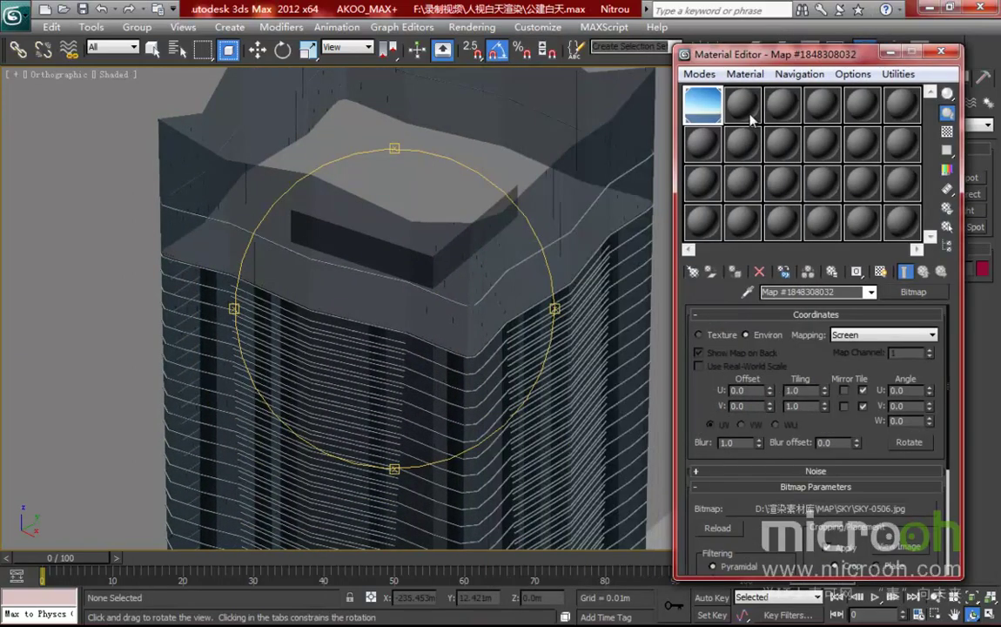
left_click(742, 104)
left_click(747, 294)
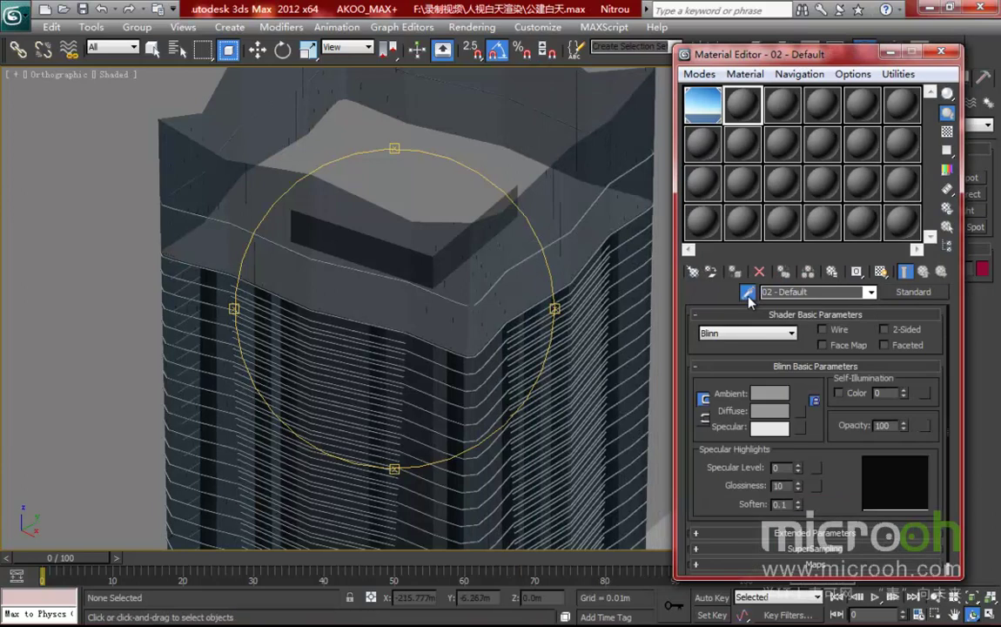
left_click(381, 225)
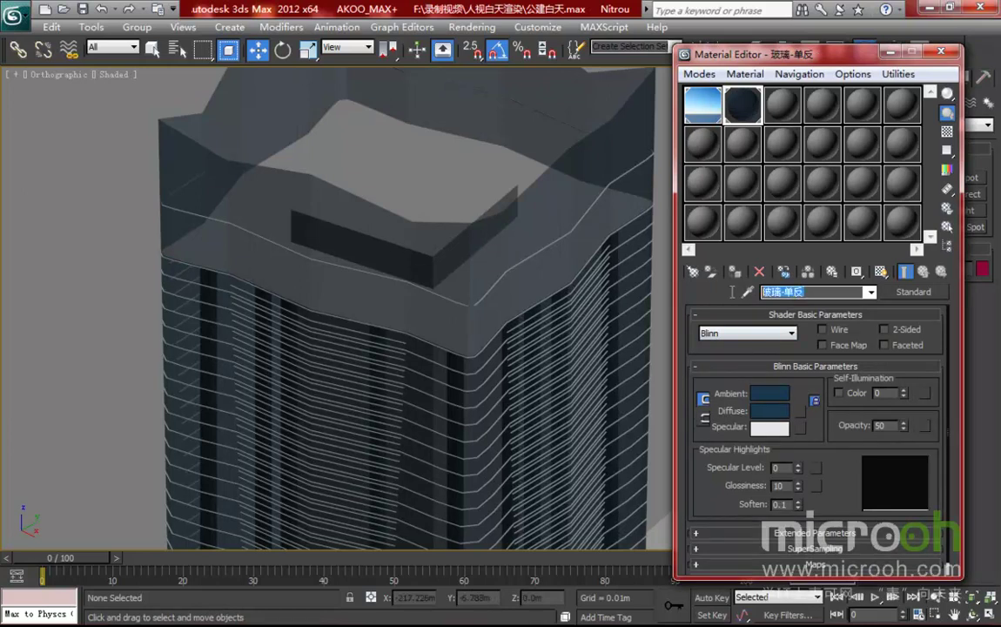
- Select the objects using the 玻璃-单反 material, isolate them to inspect the tower, and exit isolation mode
left_click(947, 227)
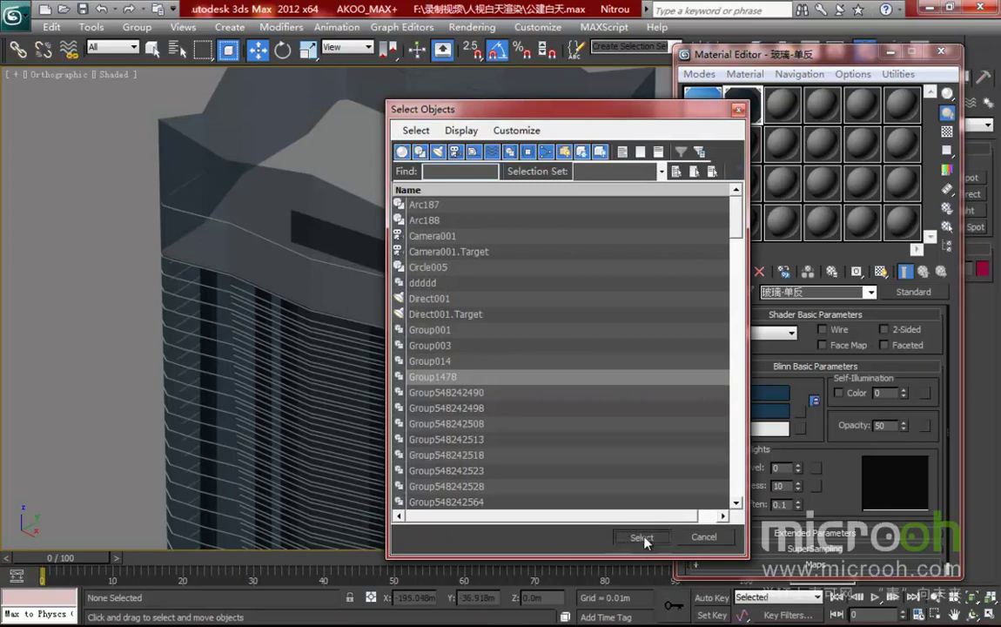
left_click(642, 537)
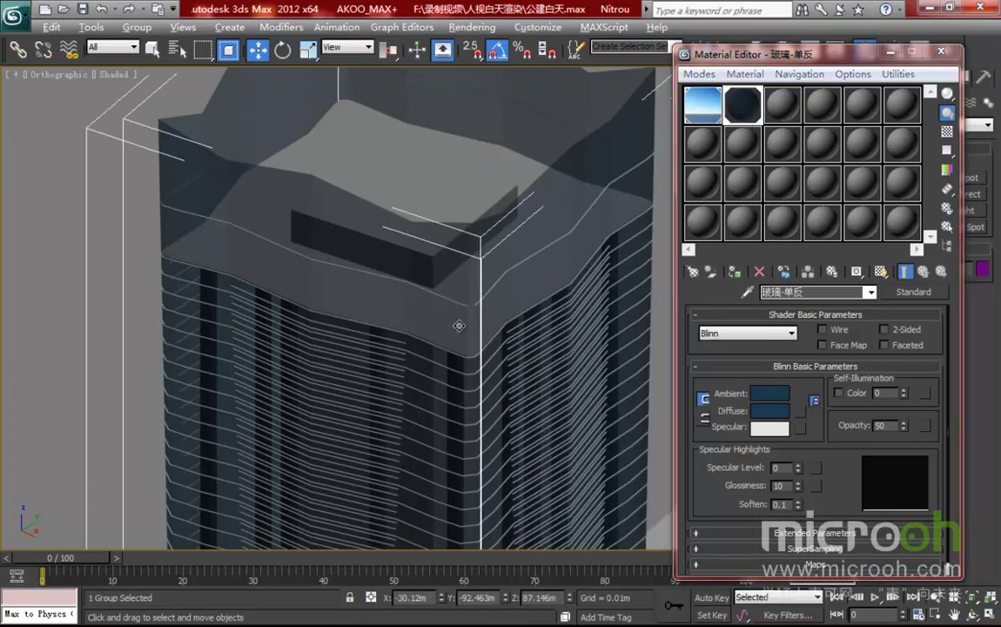
key("alt+q")
scroll(414, 300, "up", 6)
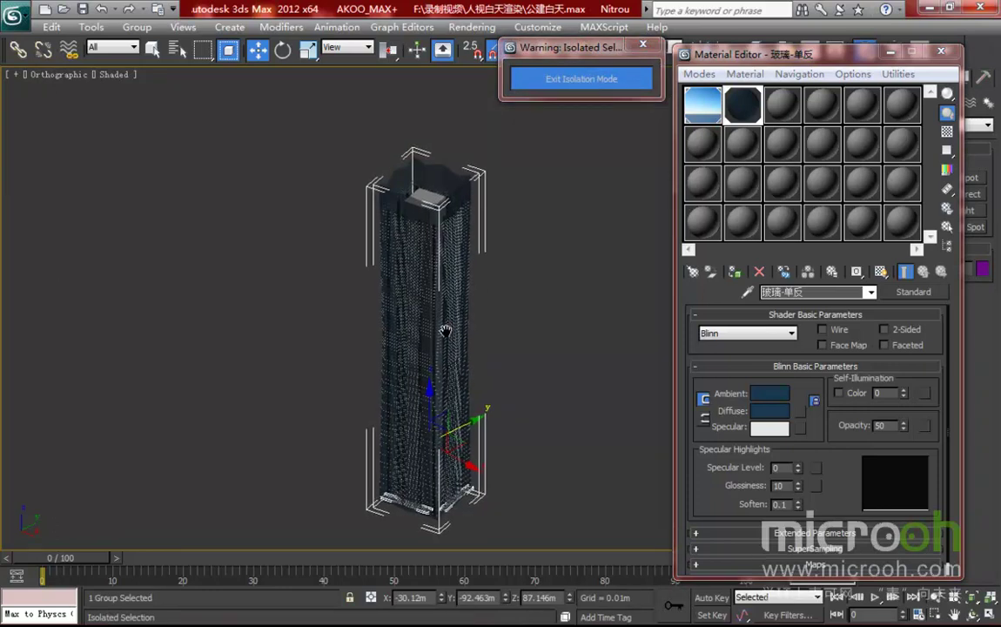
scroll(415, 440, "up", 3)
middle_click_drag(471, 231, 400, 420)
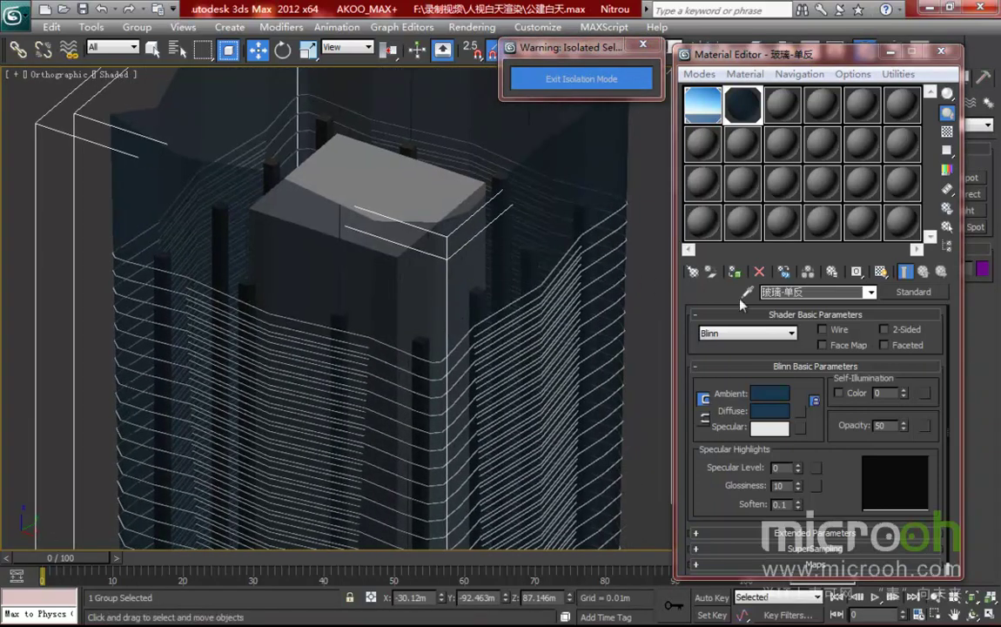
scroll(500, 274, "down", 4)
middle_click_drag(411, 383, 425, 203, "alt")
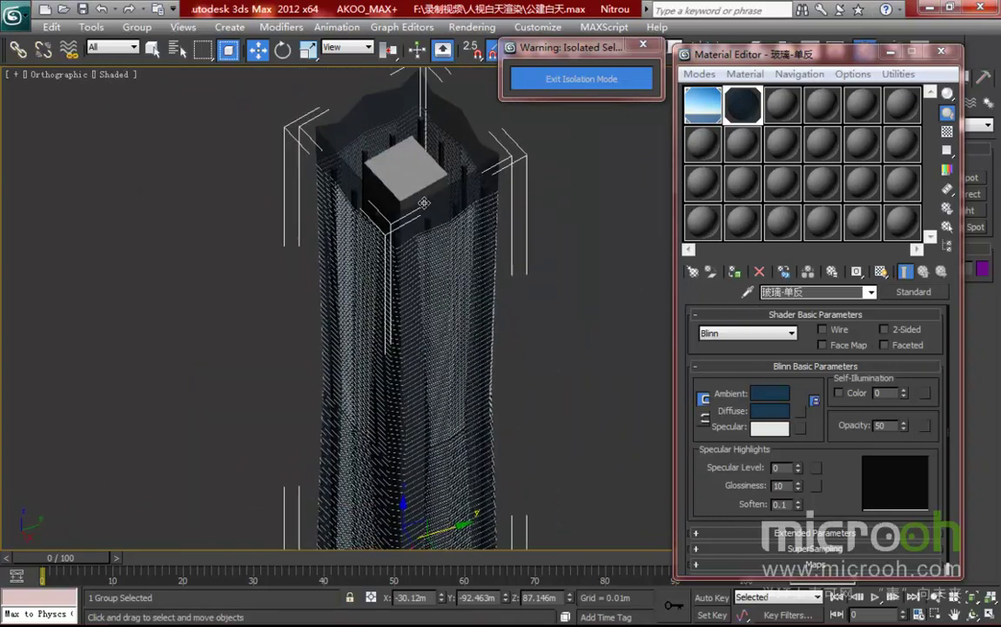
scroll(392, 300, "down", 2)
left_click(538, 83)
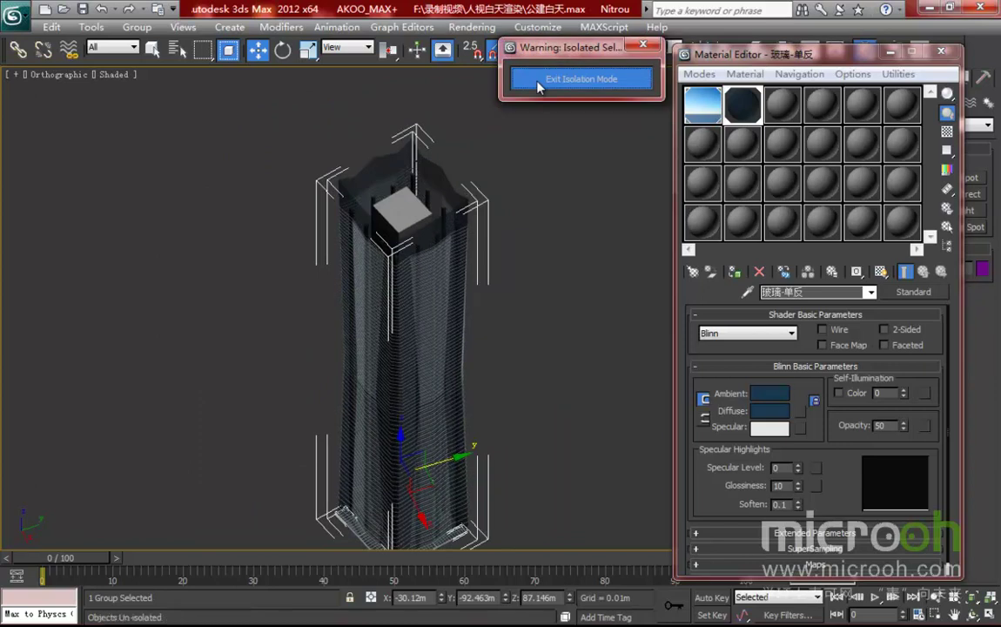
- Select every object in the scene and lock the selection
scroll(438, 298, "up", 4)
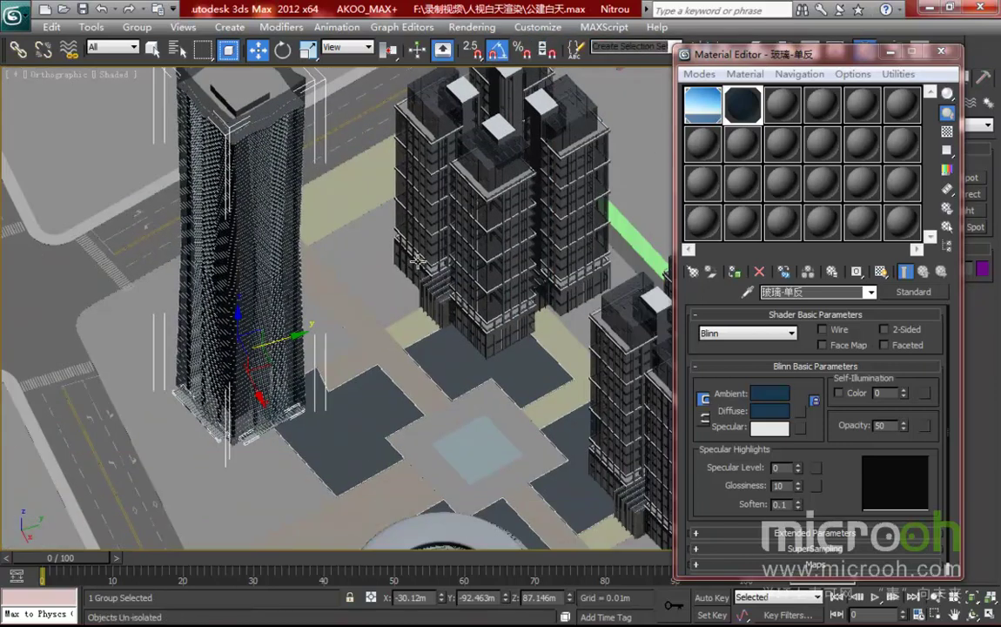
scroll(386, 244, "down", 4)
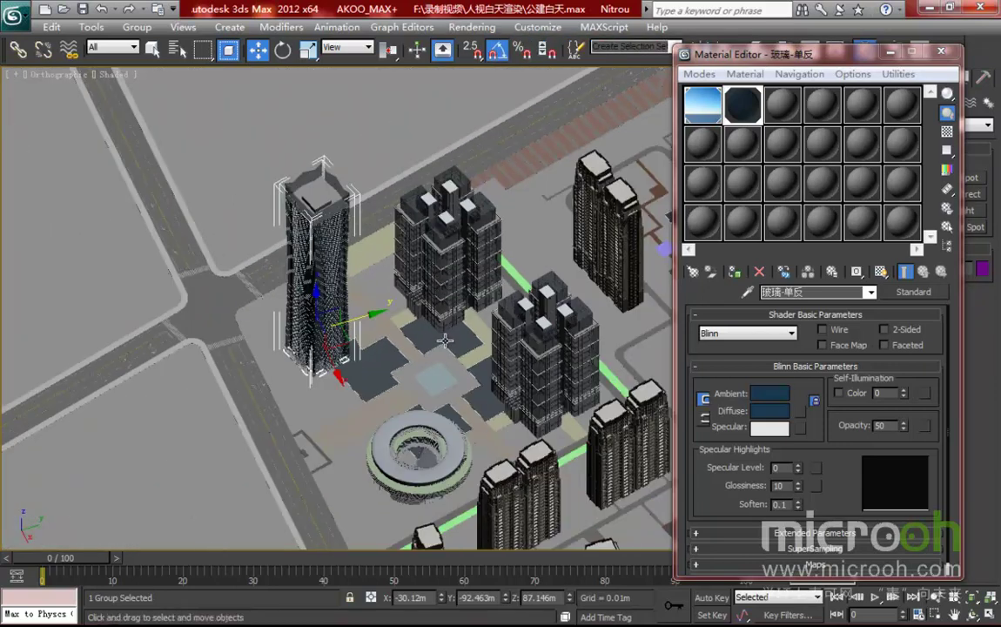
scroll(424, 320, "up", 2)
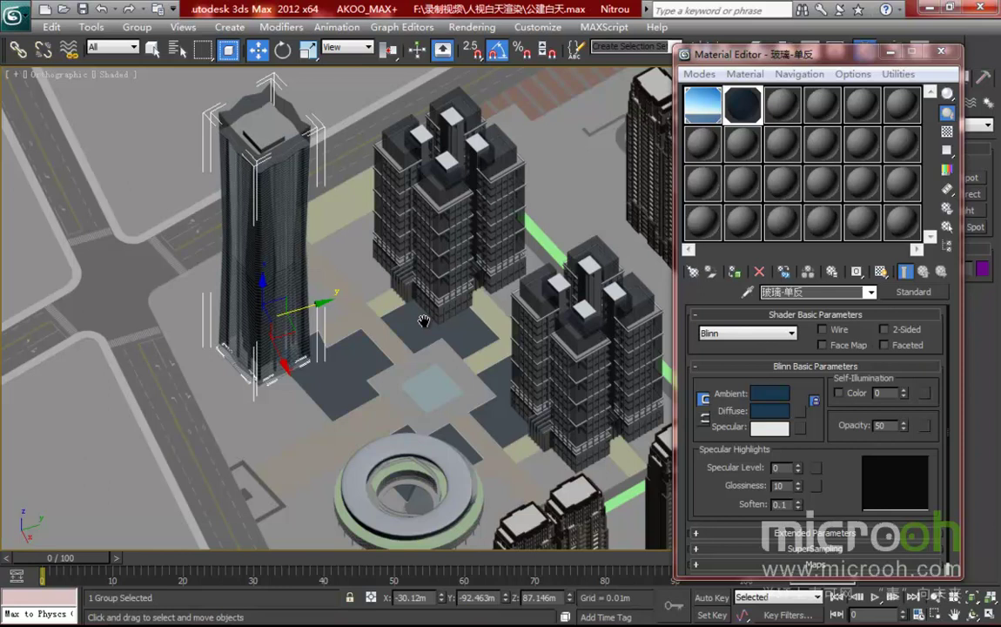
key("ctrl+a")
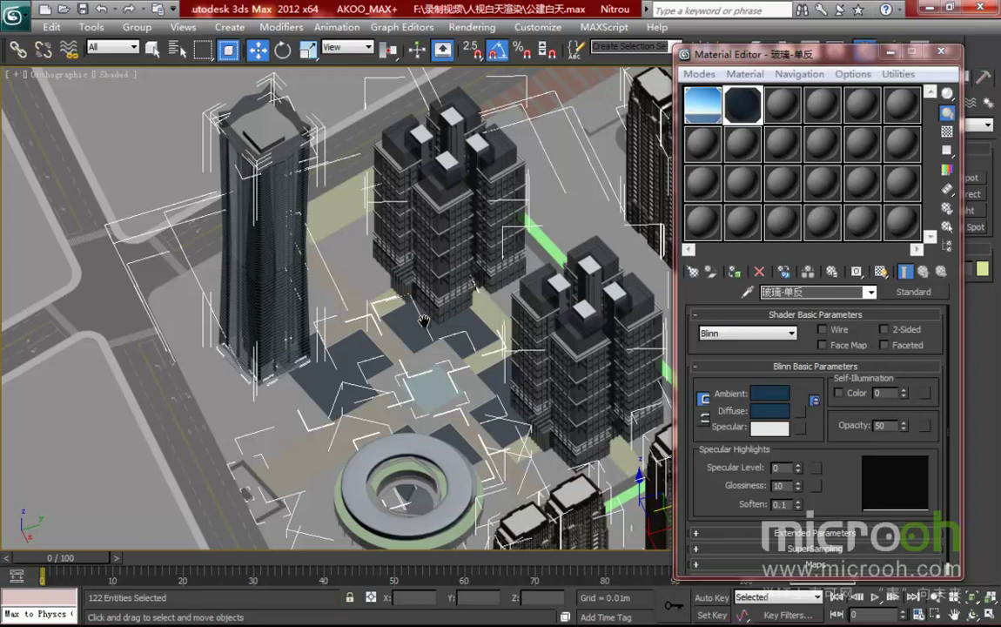
key("space")
- Open all selected groups repeatedly, down through their nested groups, and unlock the selection
left_click(144, 30)
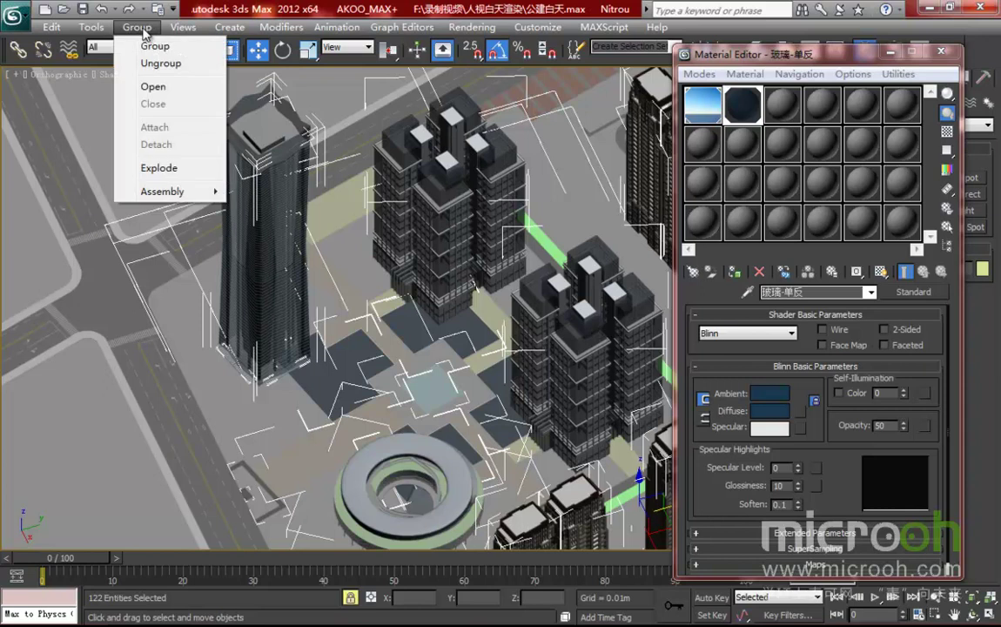
left_click(155, 87)
left_click(137, 27)
left_click(140, 87)
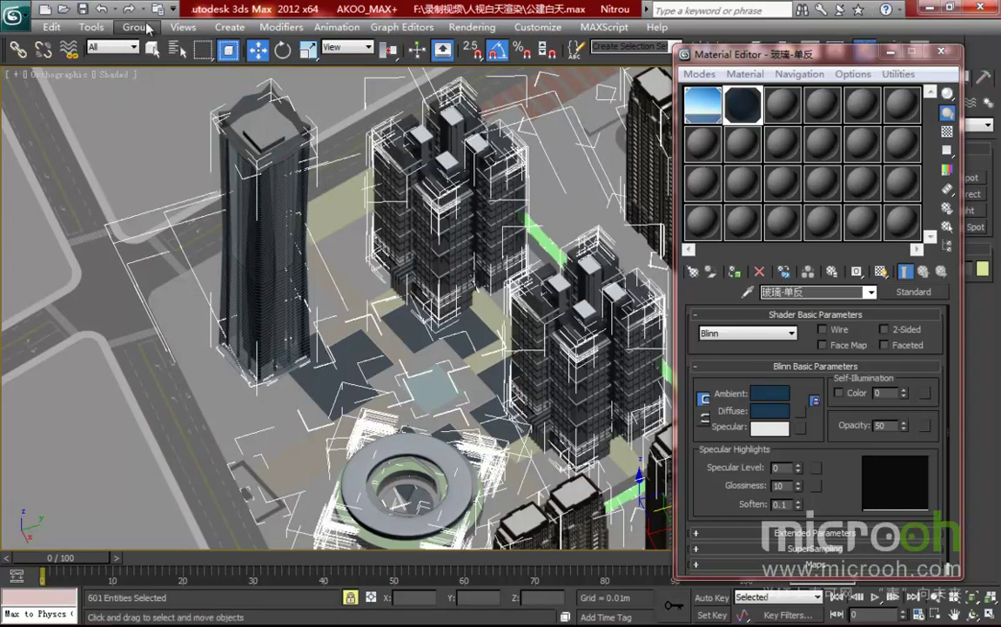
left_click(137, 27)
left_click(155, 87)
left_click(137, 27)
left_click(153, 87)
left_click(144, 29)
left_click(153, 87)
left_click(137, 27)
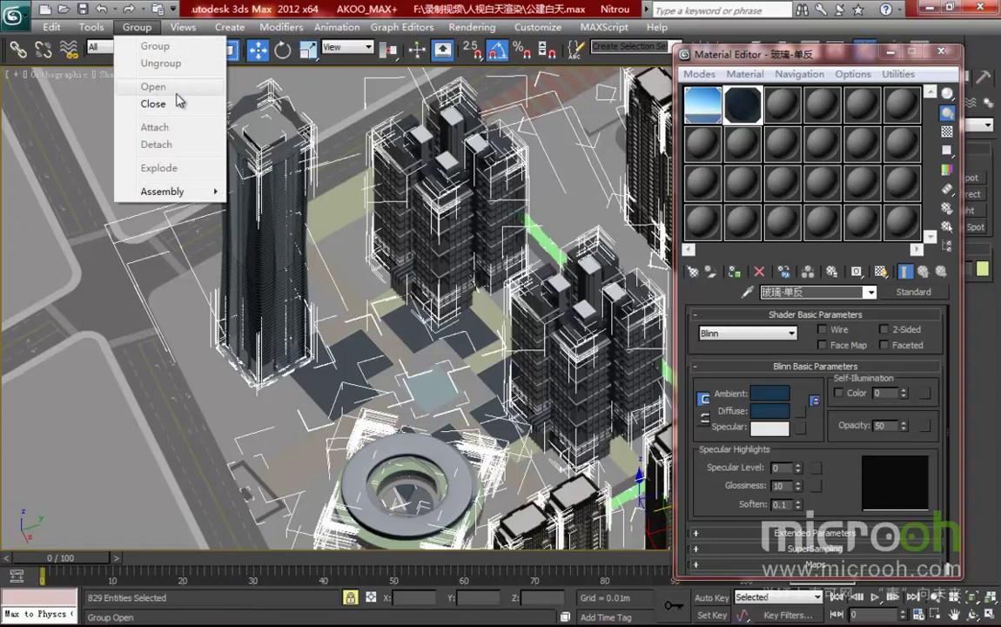
left_click(457, 9)
key("space")
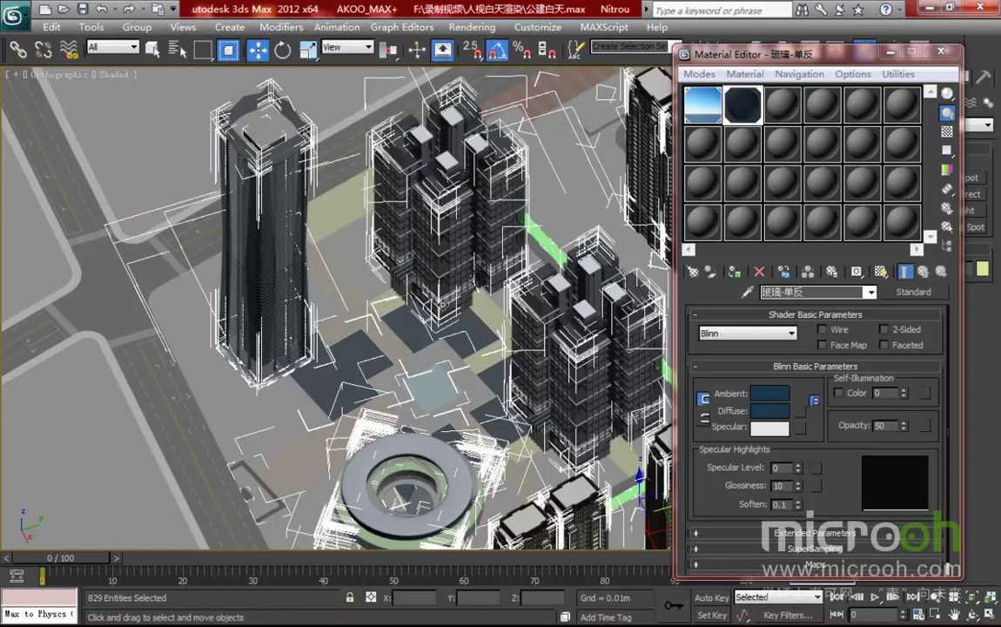
- Deselect the full scene selection and sample the 玻璃-单反 glass from the tower's crown into the third material slot
middle_click_drag(588, 321, 496, 296)
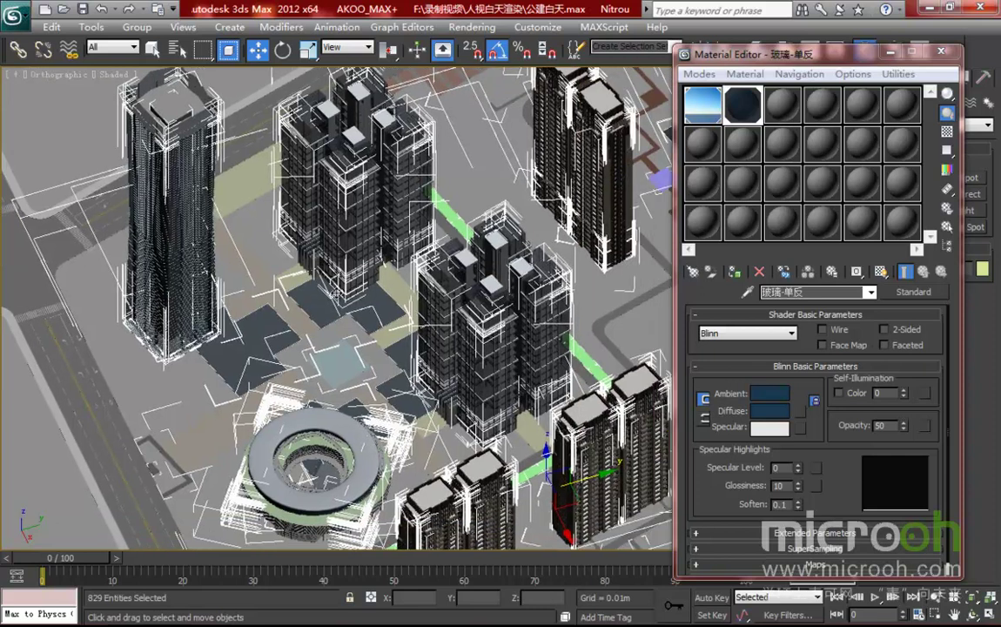
left_click(383, 358)
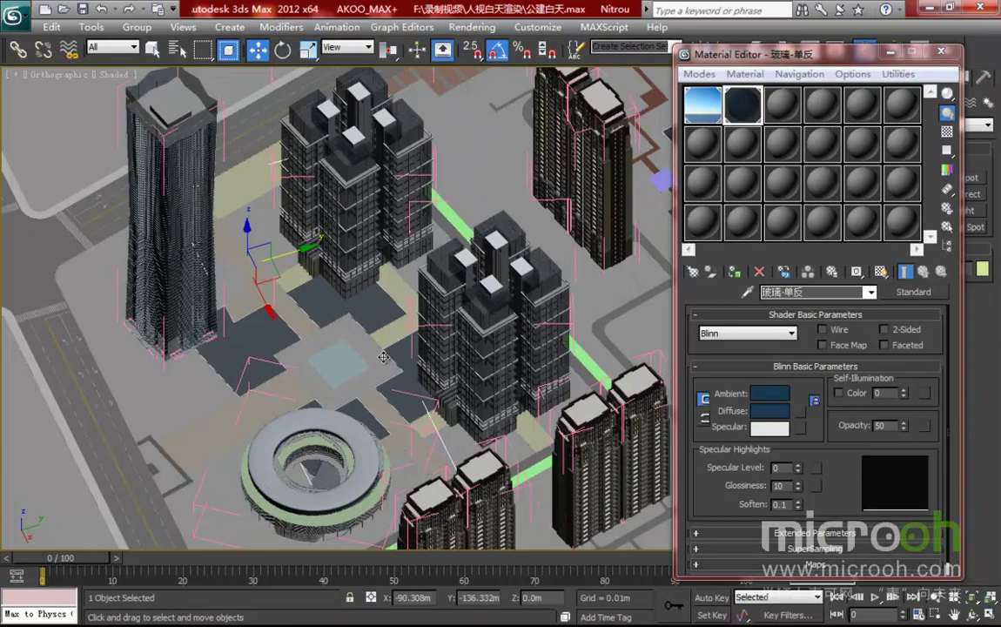
scroll(370, 325, "up", 2)
scroll(142, 145, "up", 3)
middle_click_drag(142, 144, 466, 367)
scroll(391, 291, "up", 4)
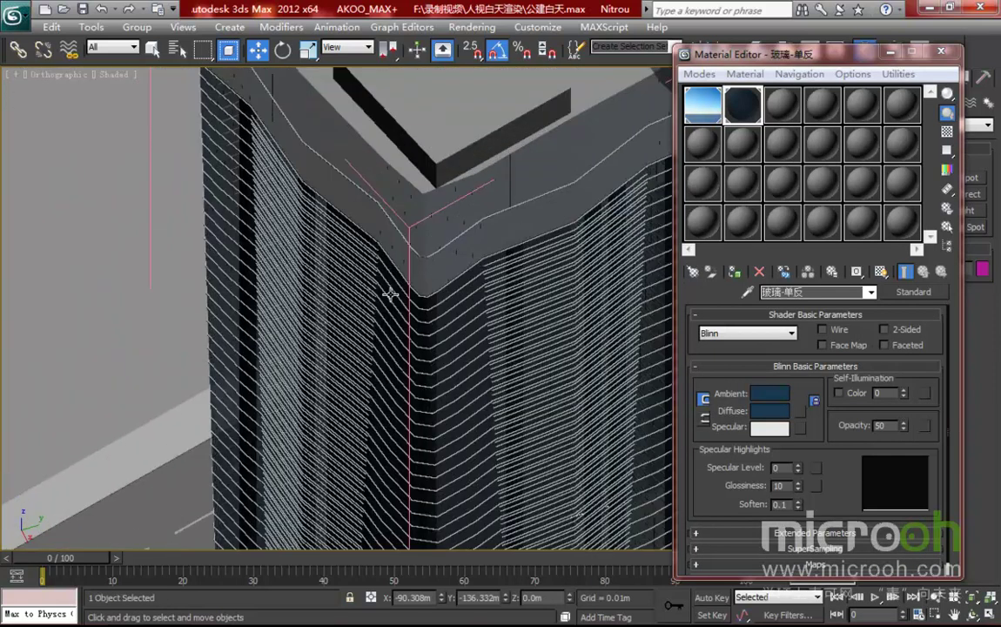
scroll(391, 314, "down", 2)
left_click(781, 107)
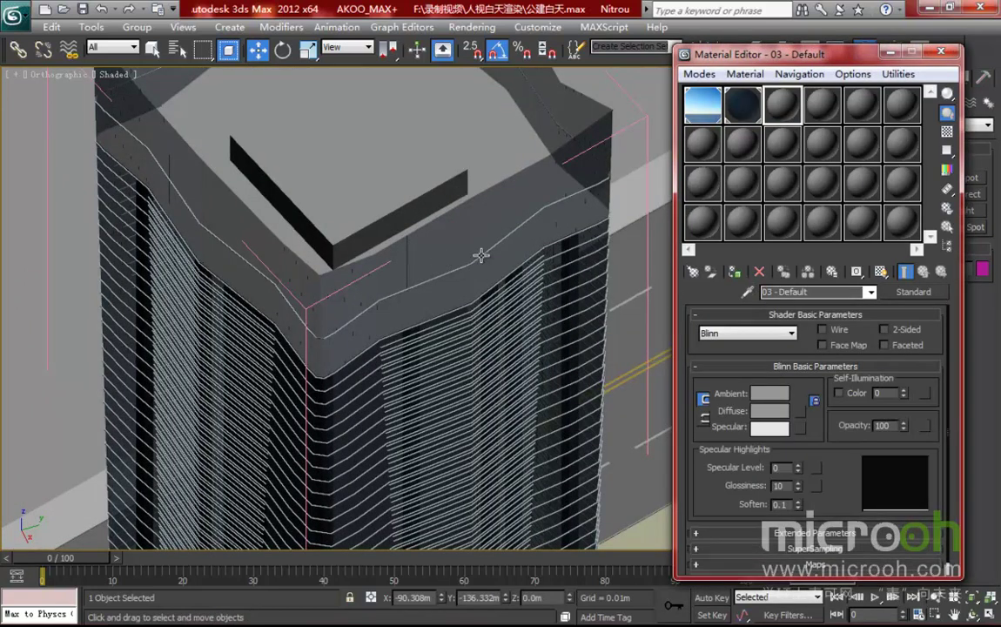
left_click(746, 292)
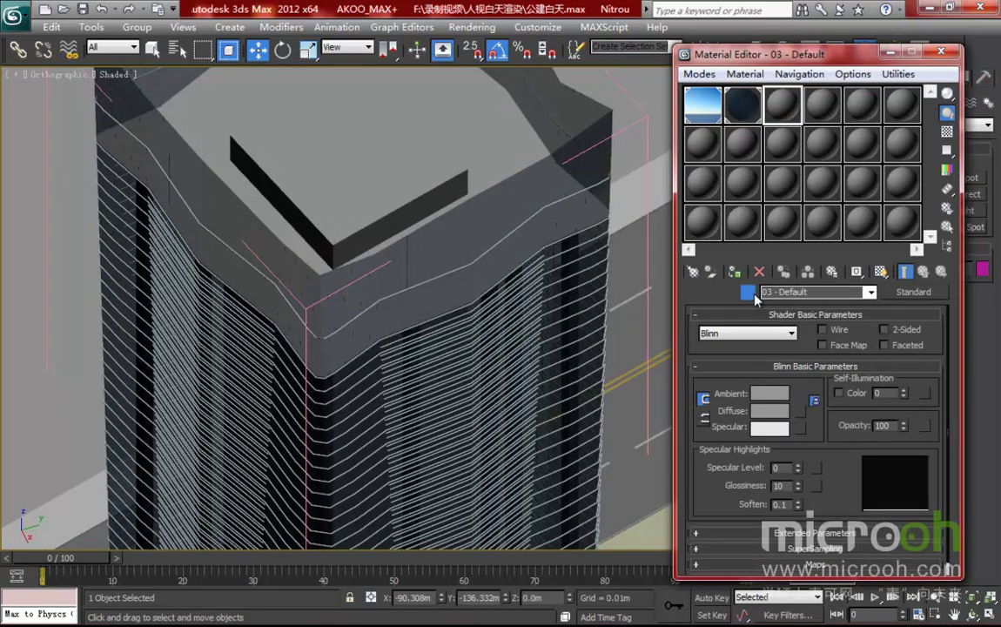
left_click(422, 235)
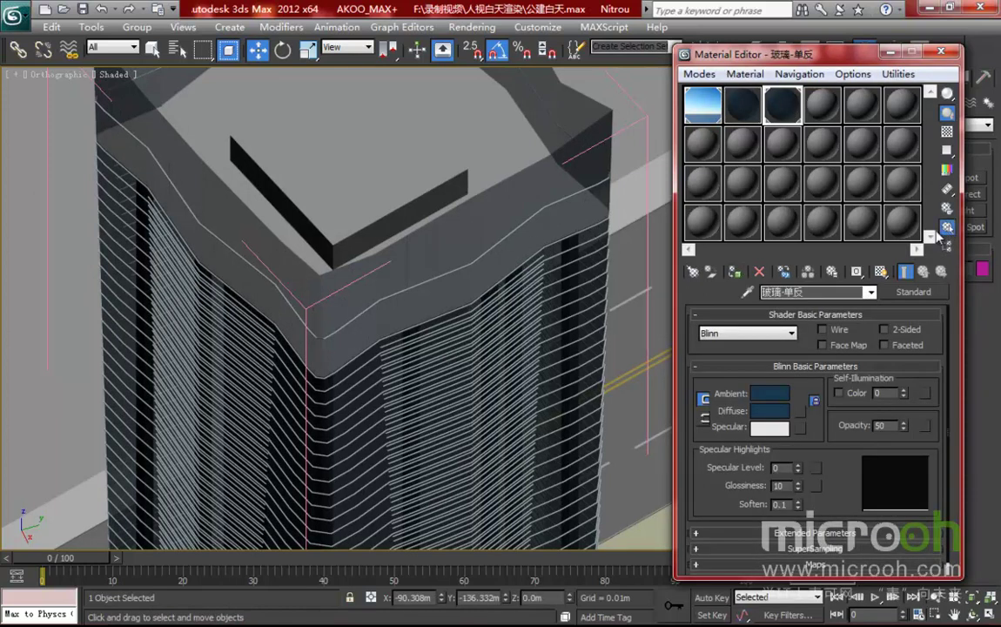
- Select all objects that use the 玻璃-单反 material and isolate them, framing the tower's glass
left_click(740, 273)
left_click(640, 537)
key("alt+q")
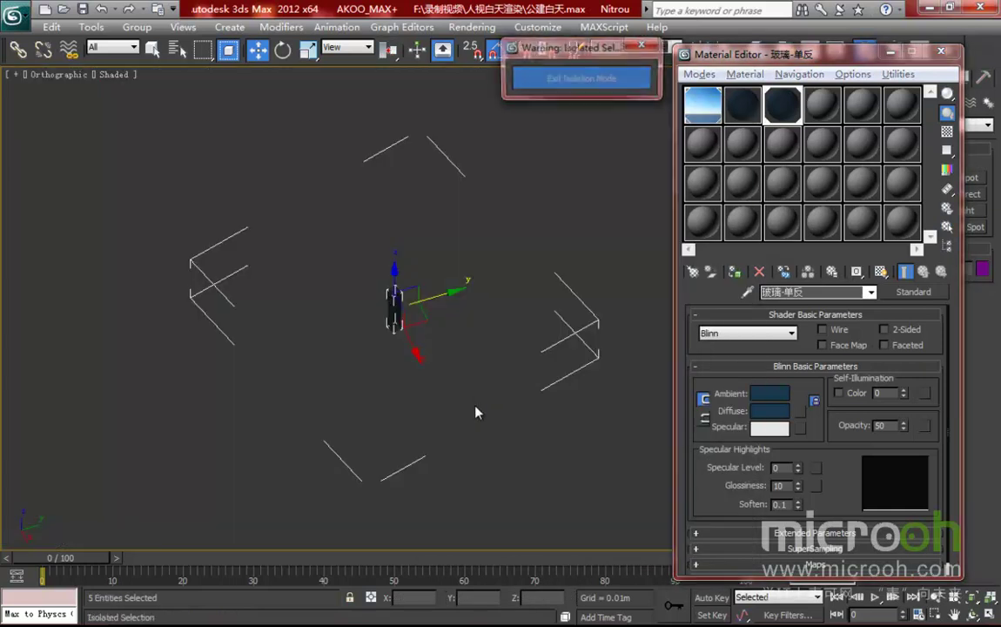
middle_click_drag(395, 346, 316, 111)
scroll(418, 416, "up", 4)
scroll(418, 416, "up", 4)
scroll(317, 105, "up", 2)
scroll(392, 304, "down", 4)
middle_click_drag(382, 342, 391, 219)
middle_click_drag(422, 405, 463, 364, "alt")
- Open an enlarged sample preview of the 玻璃-单反 glass and show it against a checkered background
left_click_drag(724, 50, 599, 48)
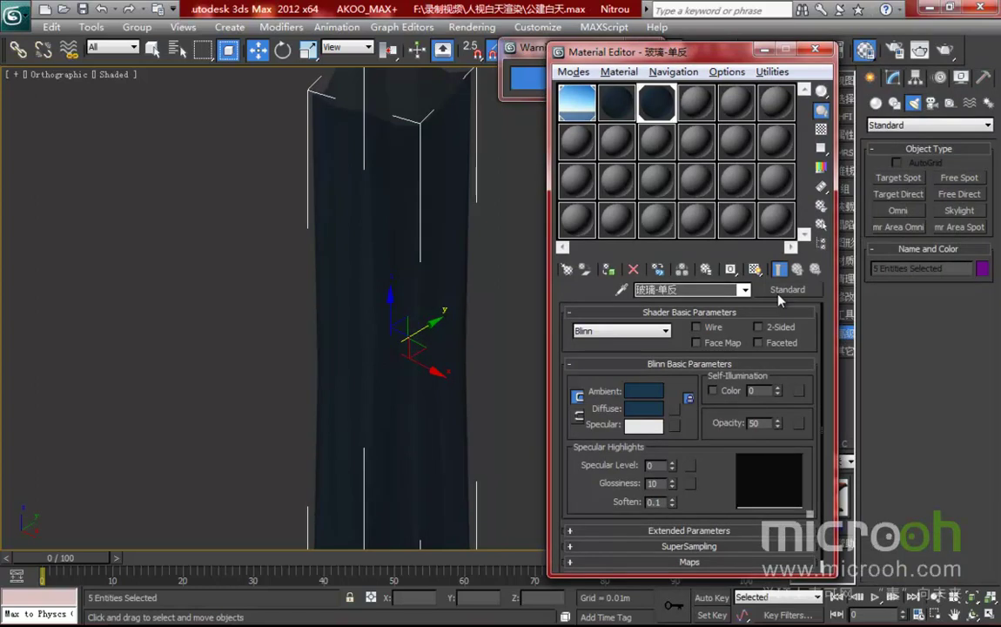
left_click_drag(713, 444, 719, 424)
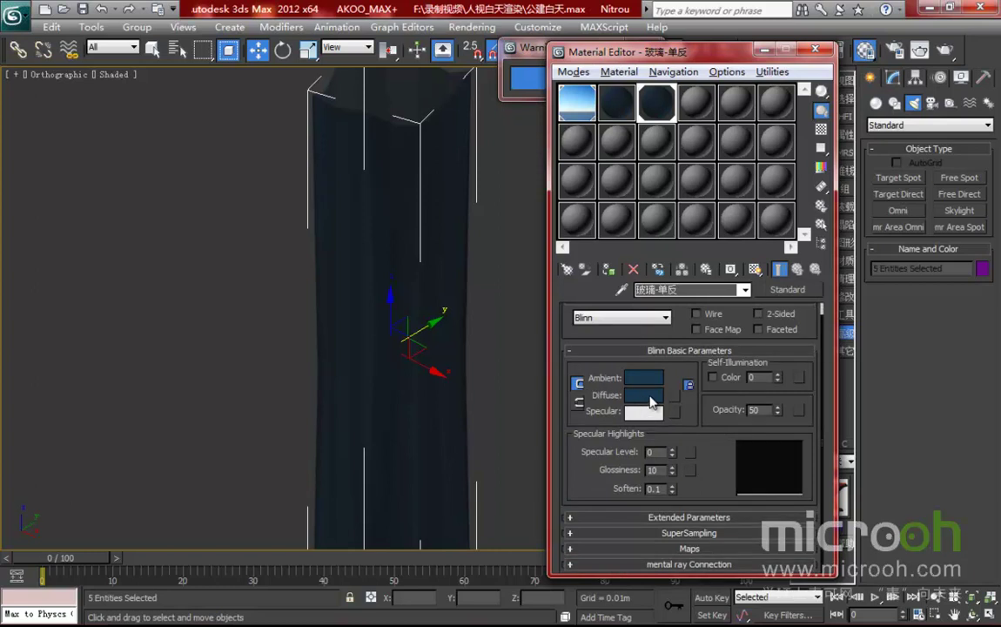
double_click(649, 98)
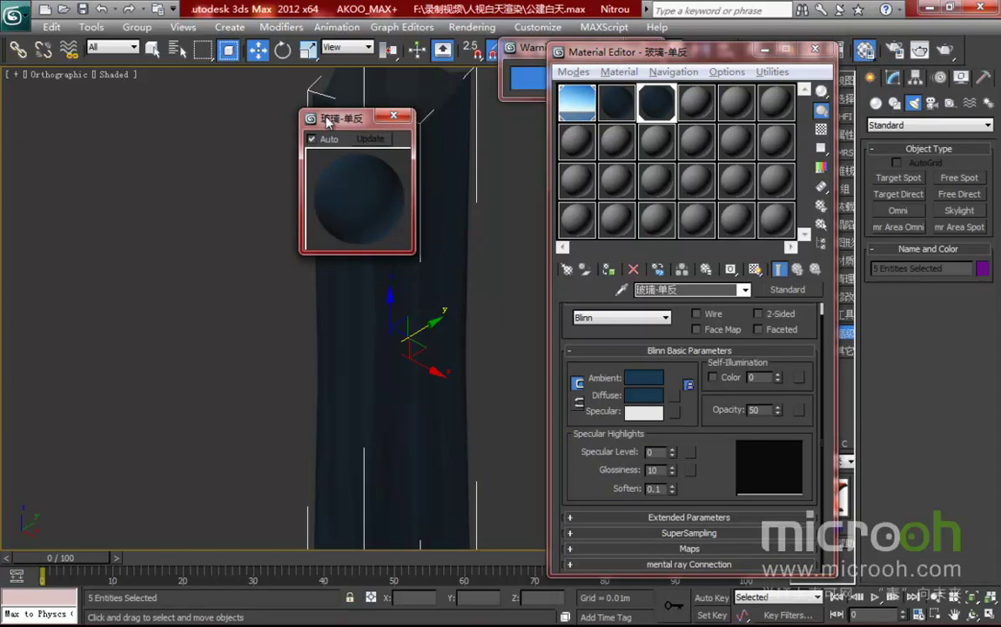
left_click_drag(333, 126, 299, 134)
left_click_drag(381, 263, 462, 342)
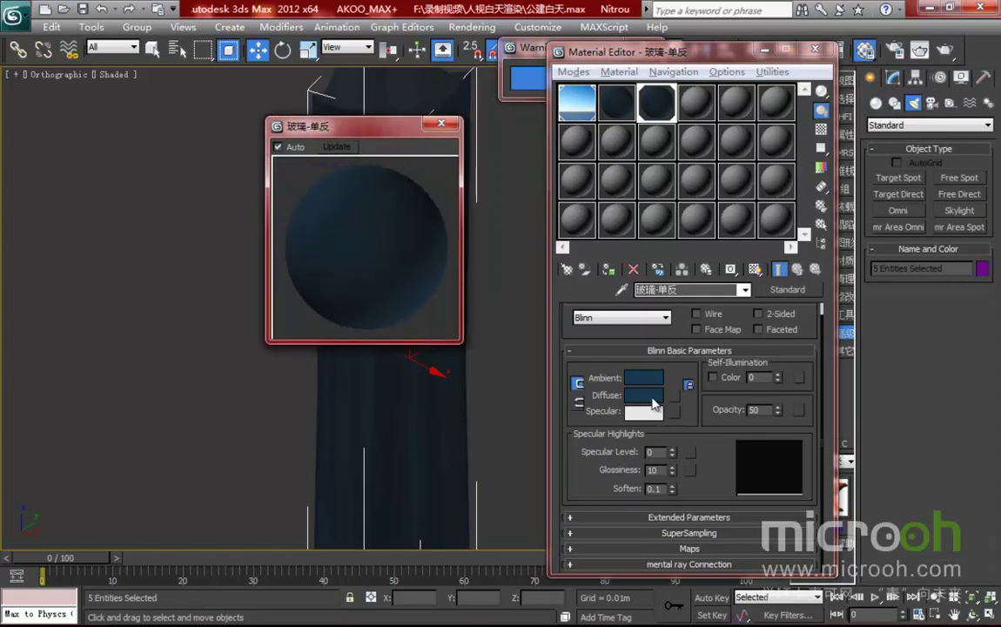
left_click(820, 131)
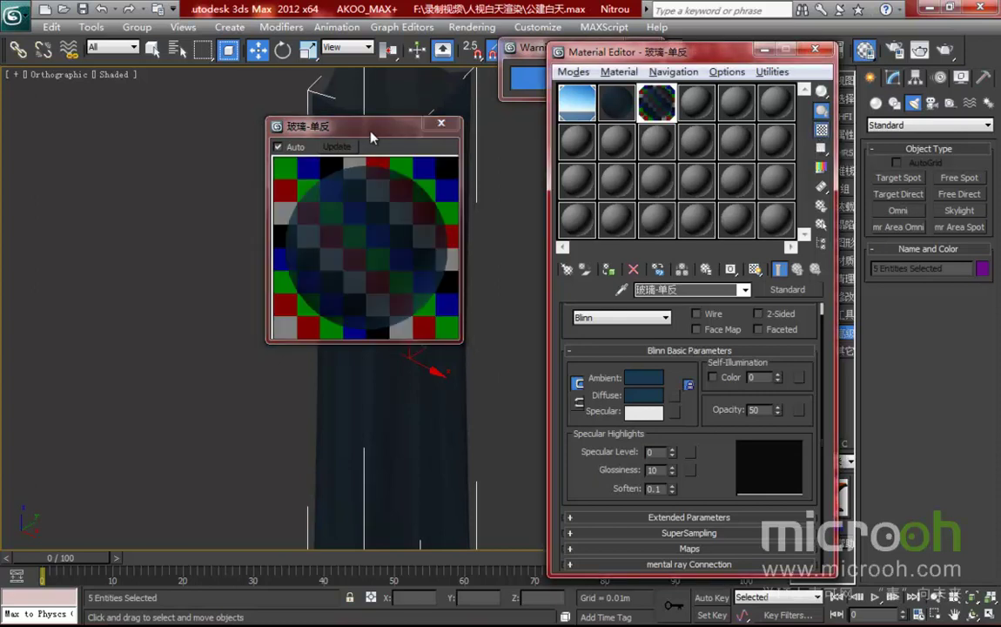
left_click_drag(377, 137, 397, 136)
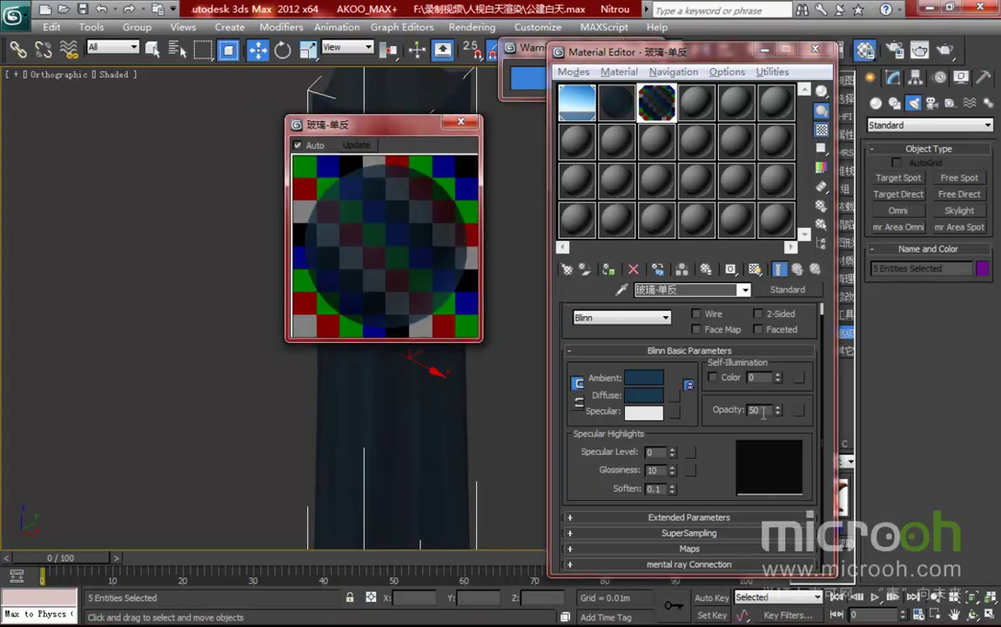
- Set the 玻璃-单反 glass's specular level to 92 and its glossiness to 23
left_click_drag(764, 411, 736, 411)
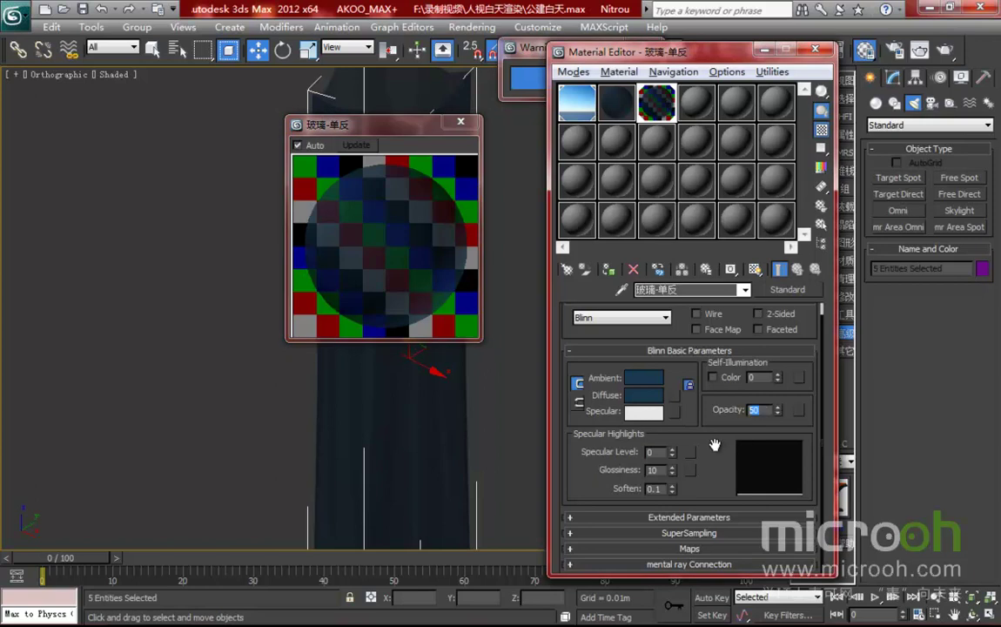
left_click_drag(601, 54, 583, 46)
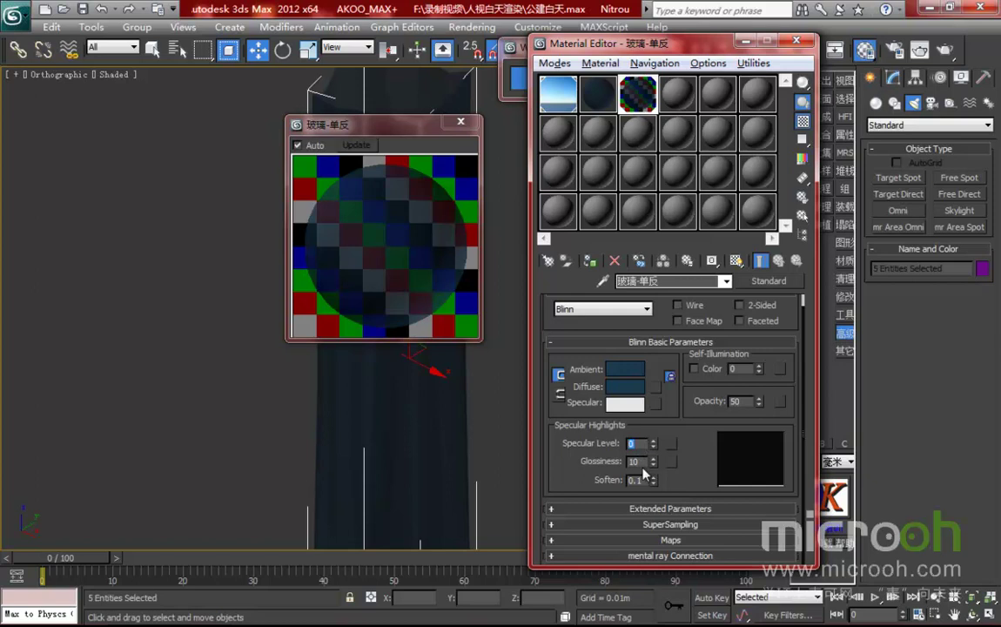
left_click_drag(639, 461, 579, 458)
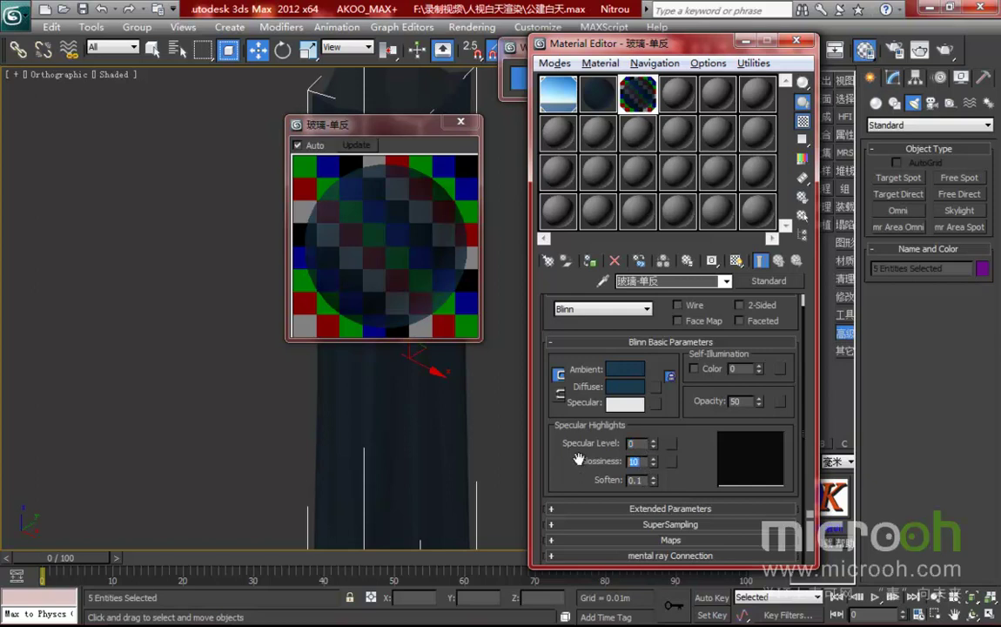
left_click(653, 447)
left_click_drag(655, 447, 658, 374)
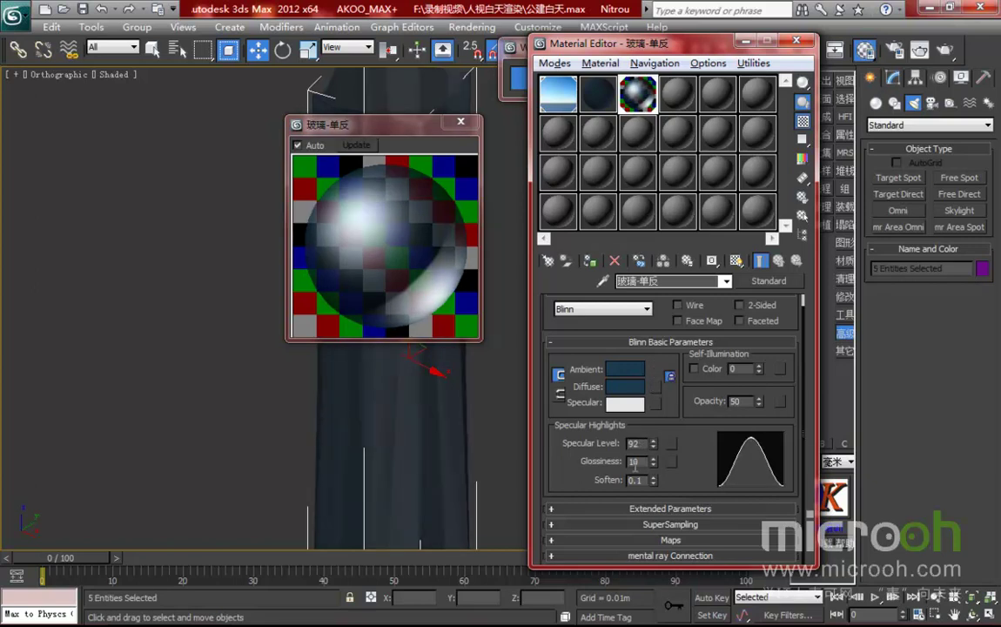
left_click_drag(656, 470, 654, 442)
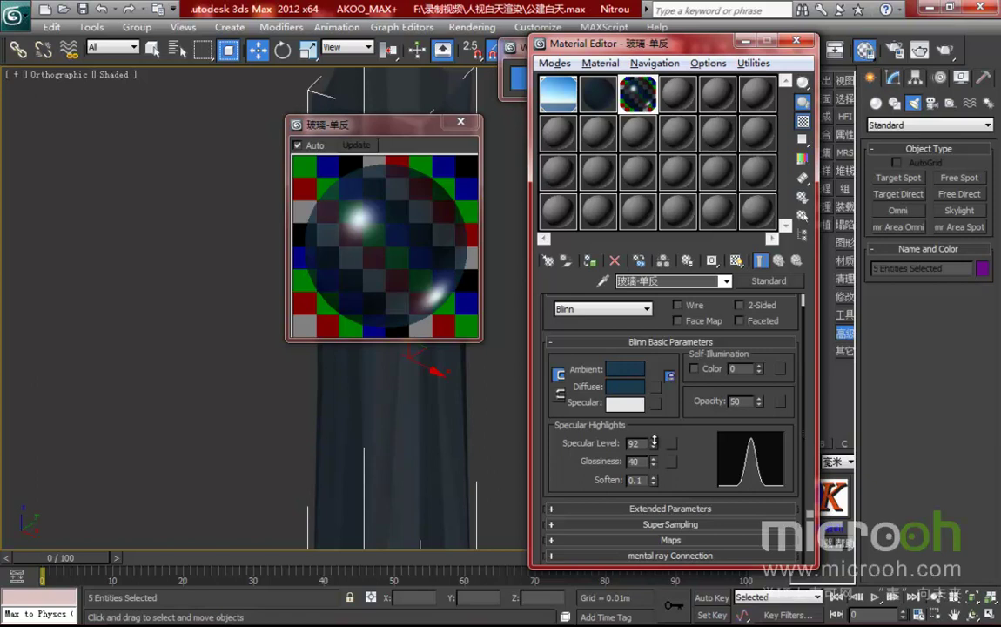
mouse_move(653, 442)
left_mouse_down()
mouse_move(655, 421)
mouse_move(658, 462)
mouse_move(657, 453)
left_mouse_up()
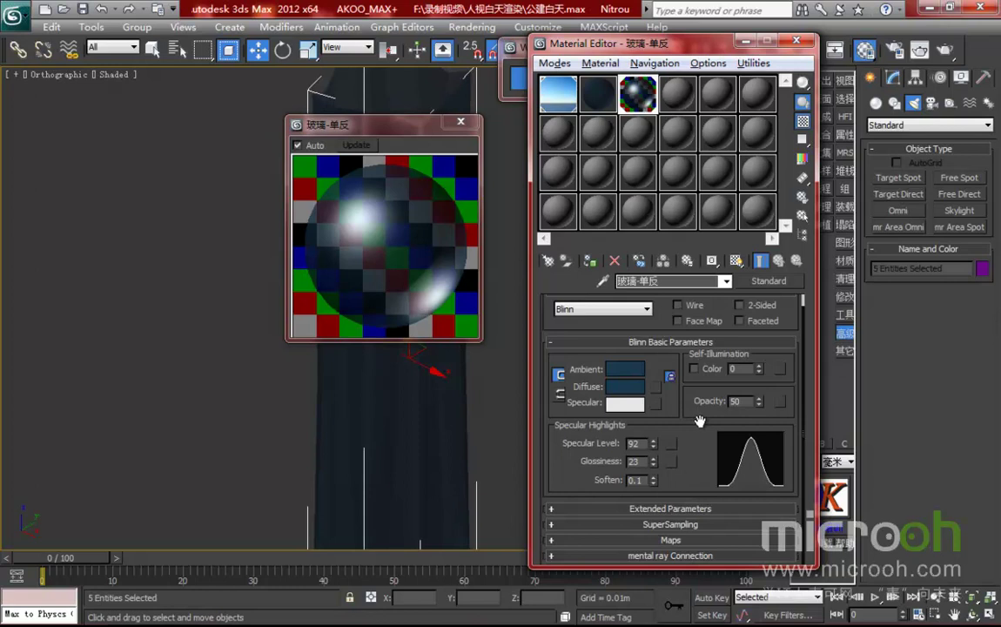
- Assign a VRayMap to the reflection map of the 玻璃-单反 glass
left_click_drag(570, 44, 576, 31)
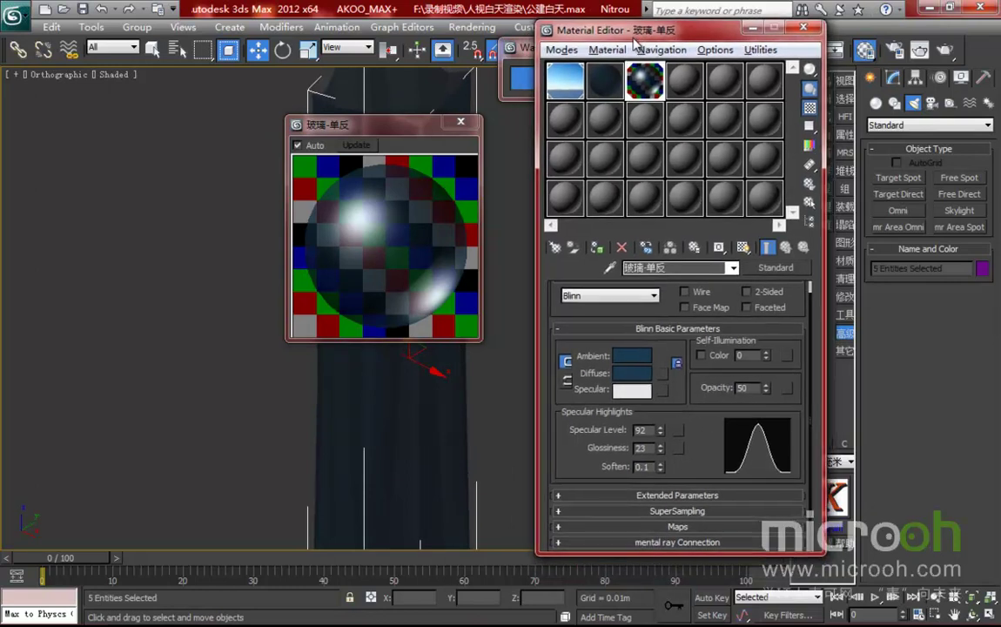
left_click(687, 527)
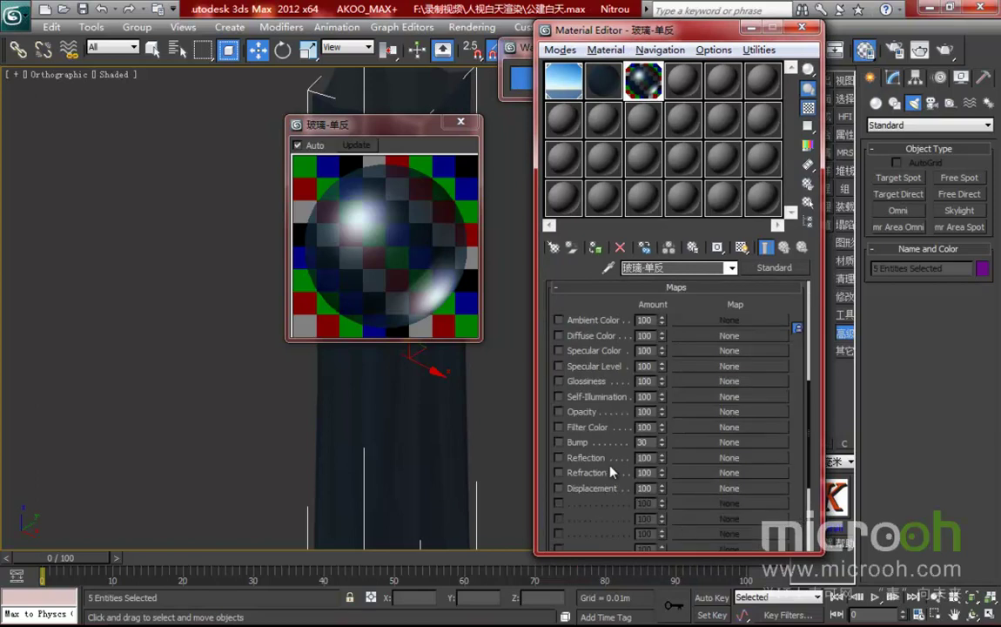
left_click(718, 458)
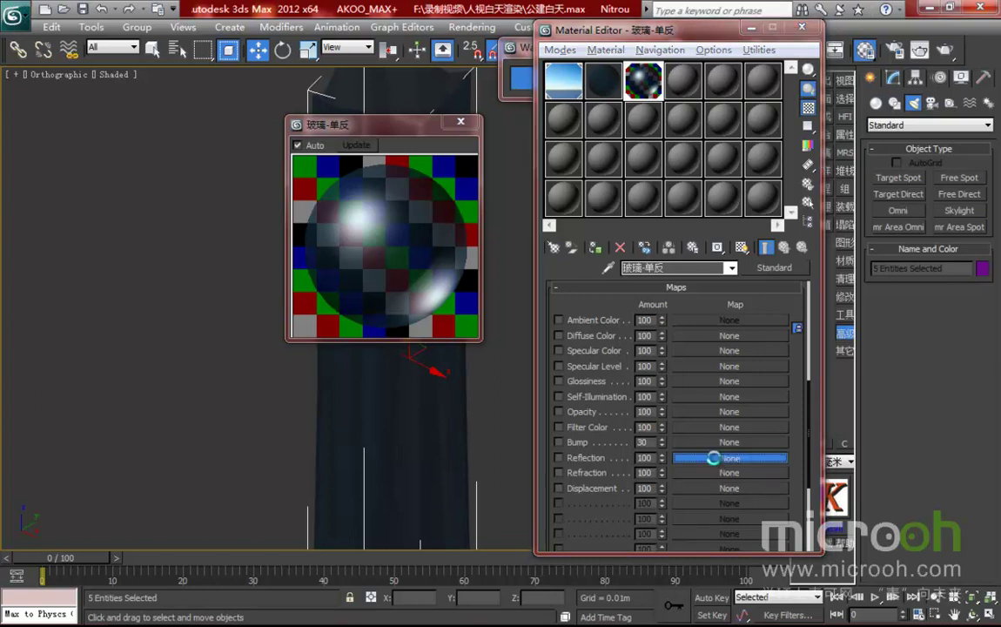
left_click(334, 124)
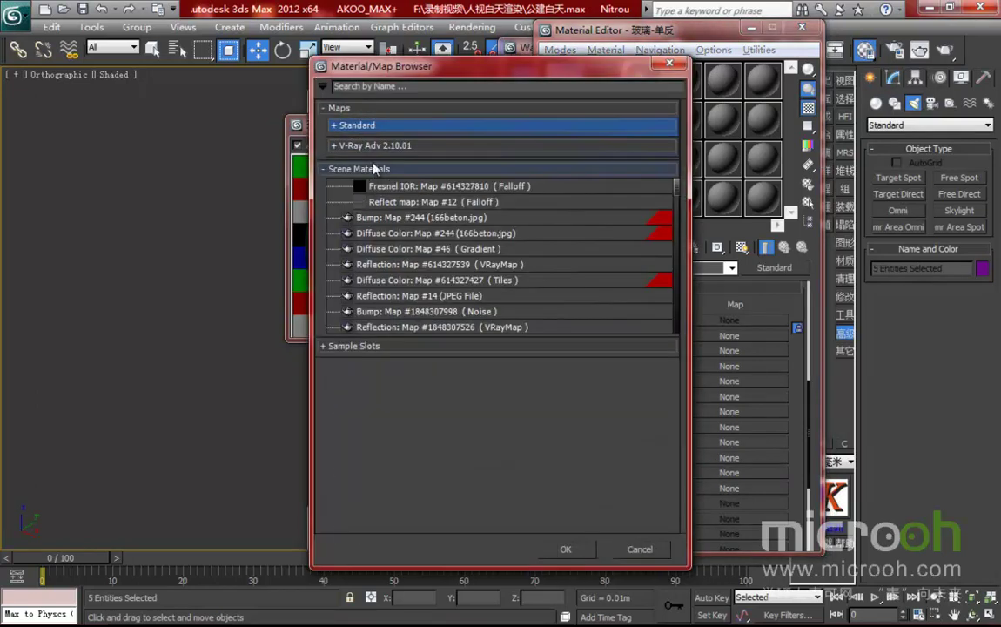
left_click(334, 145)
double_click(372, 209)
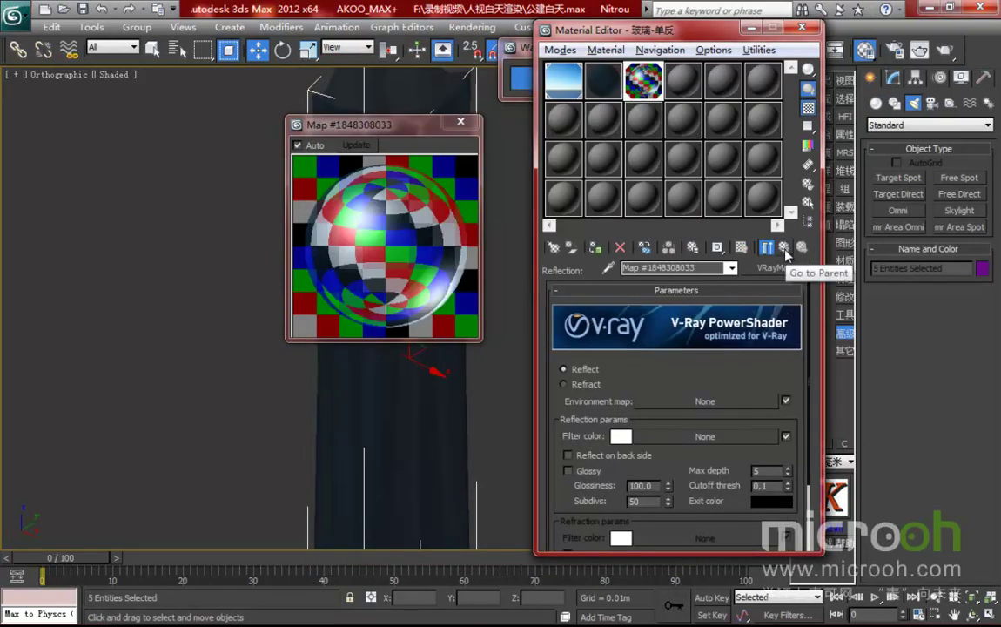
- Return to the parent glass material and set its reflection map amount to 45
left_click(785, 250)
double_click(651, 457)
type("4")
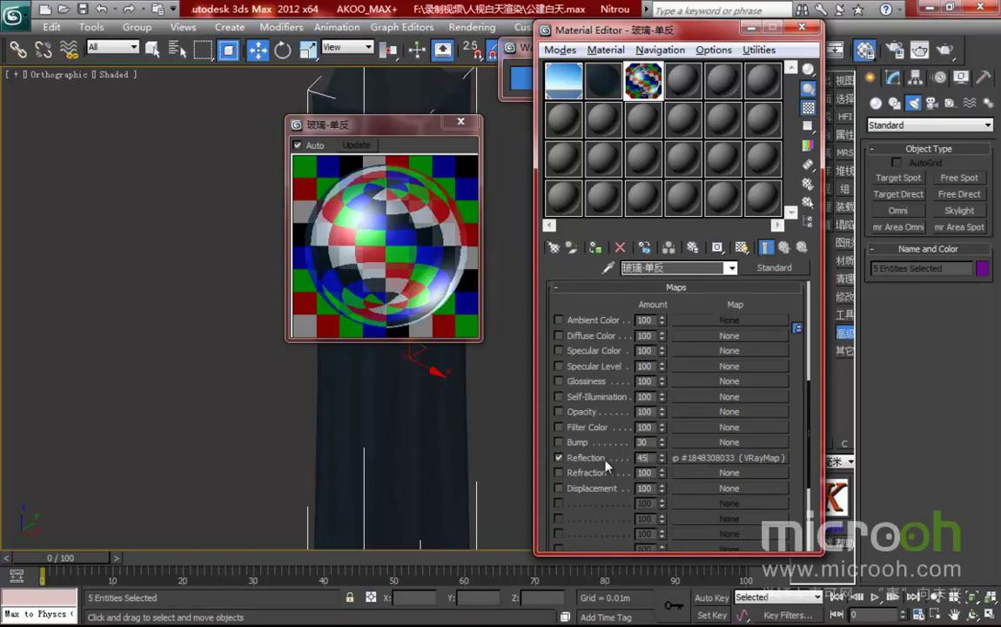
type("5")
key("Return")
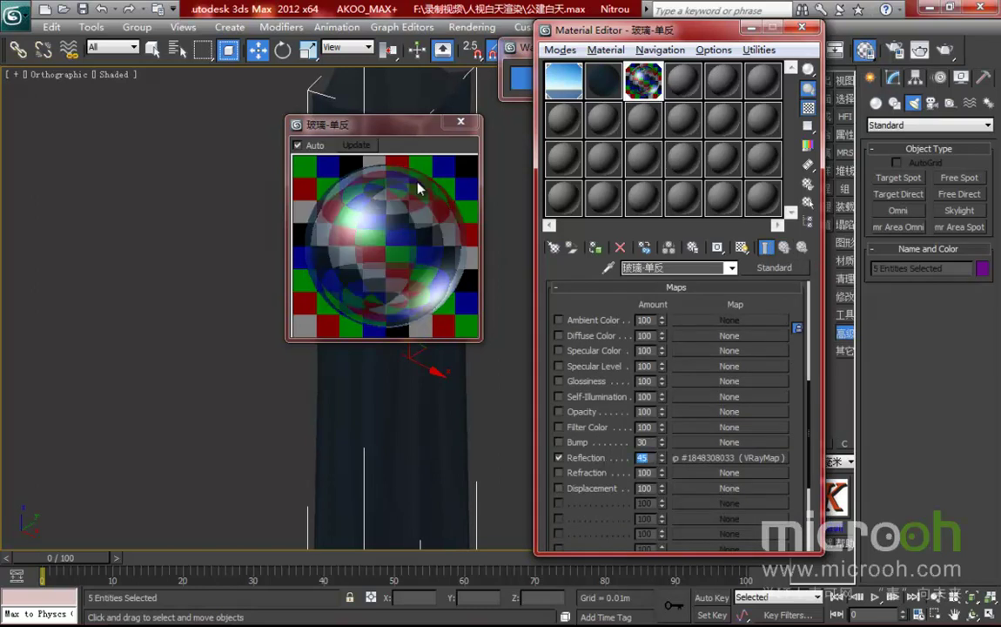
- Enlarge the glass sample preview to check the reflection, and close the preview window
left_click_drag(397, 127, 407, 180)
left_click_drag(496, 391, 542, 437)
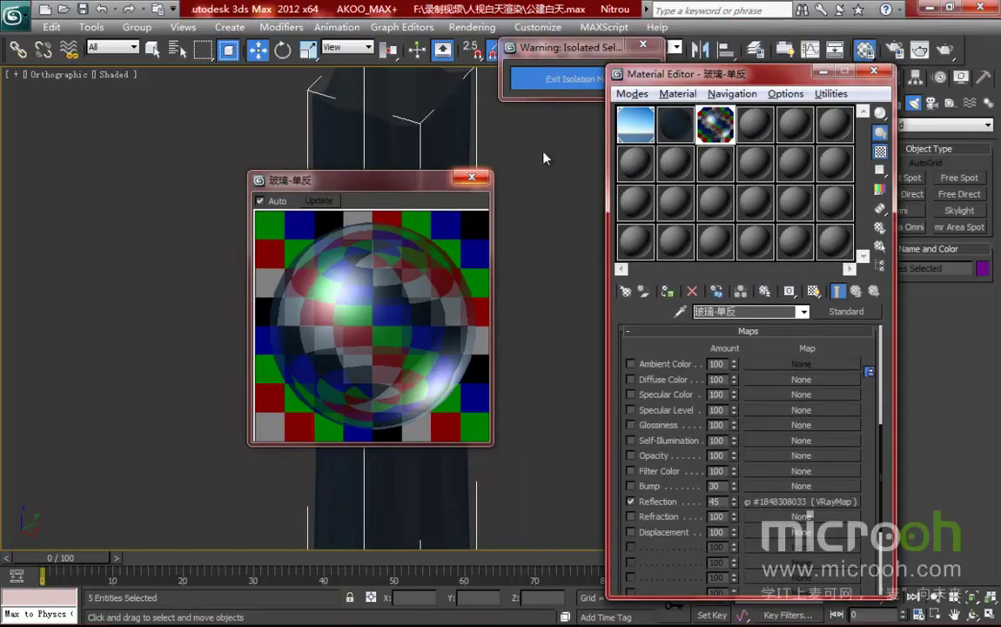
left_click_drag(698, 80, 667, 77)
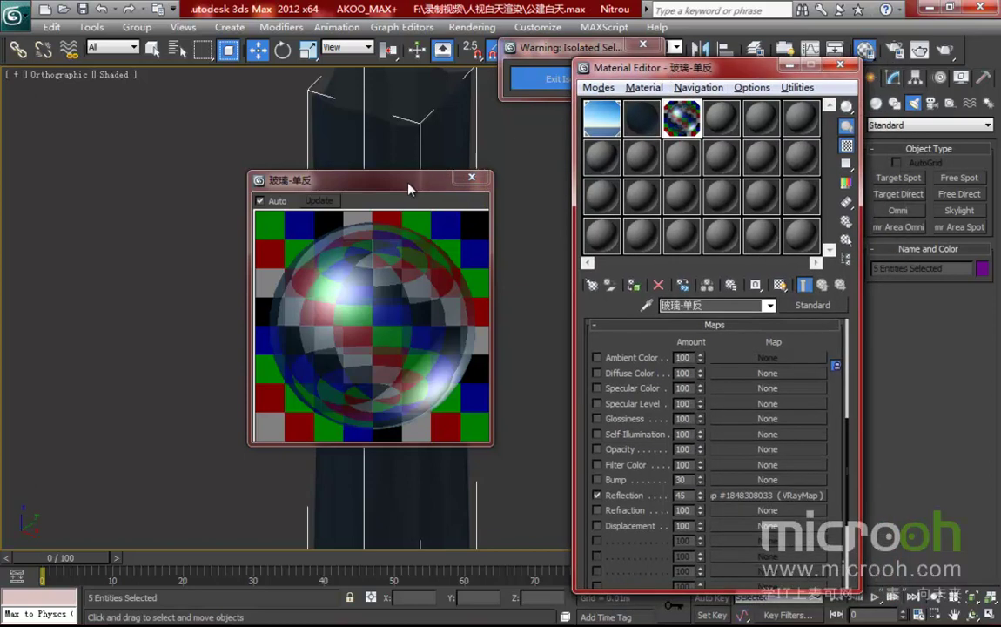
left_click_drag(366, 179, 396, 179)
left_click(503, 179)
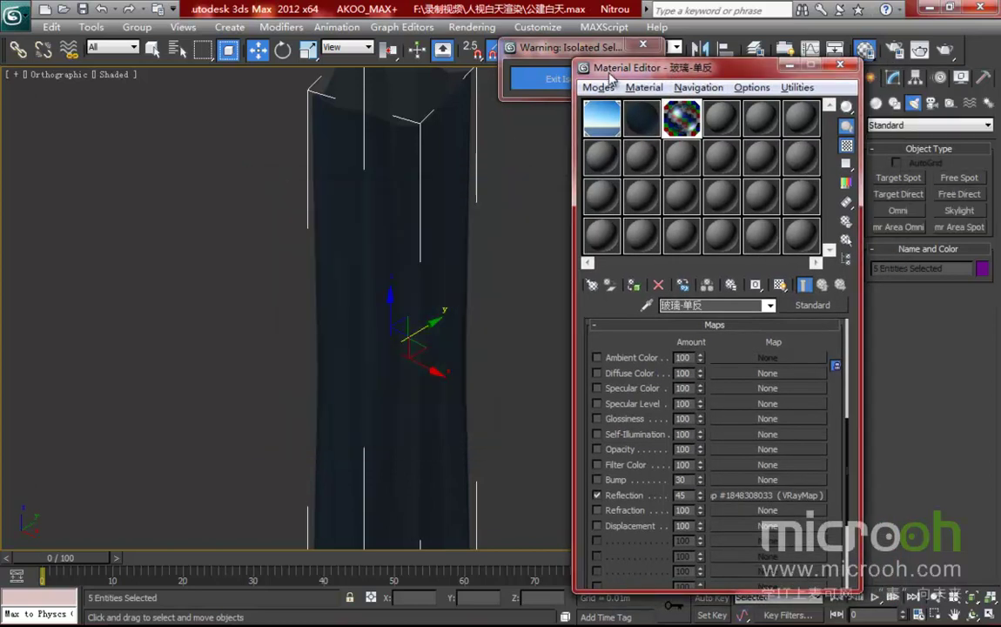
- Exit isolation mode and hide the selected tower glass
left_click_drag(626, 67, 642, 64)
left_click(561, 80)
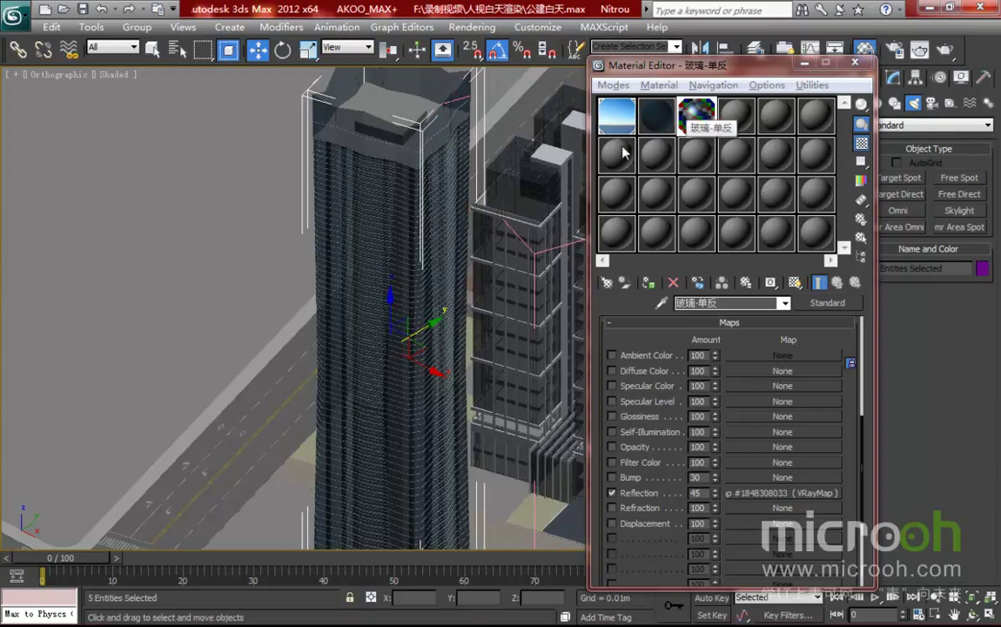
right_click(420, 243)
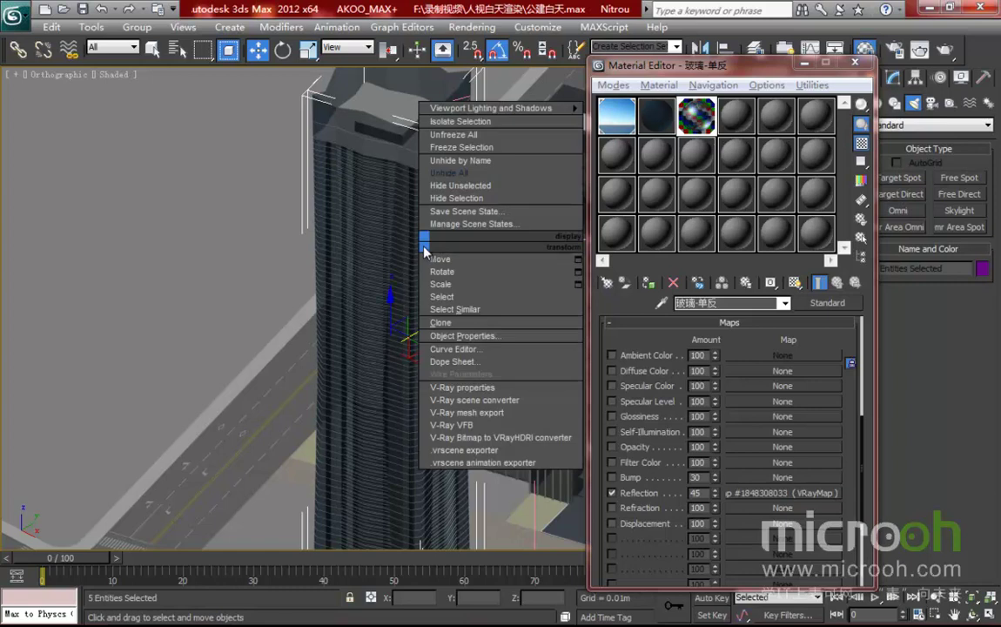
left_click(449, 200)
- Sample the METAL-2 material from the top of the tower's facade into the fourth material slot
middle_click_drag(421, 291, 480, 361)
scroll(480, 361, "up", 4)
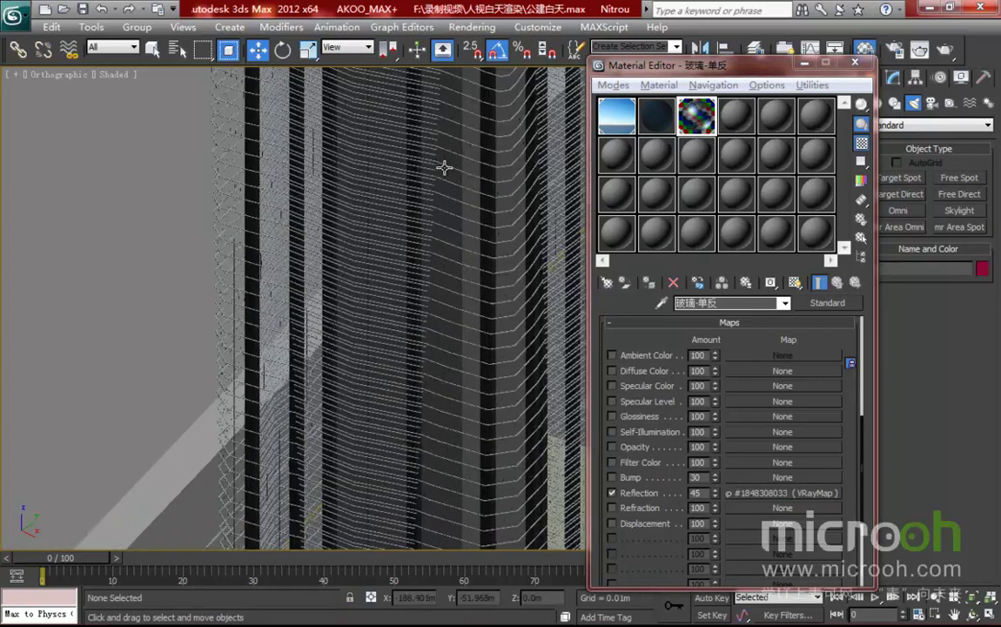
middle_click_drag(486, 178, 405, 336)
scroll(472, 225, "up", 2)
middle_click_drag(467, 270, 393, 473)
left_click(736, 115)
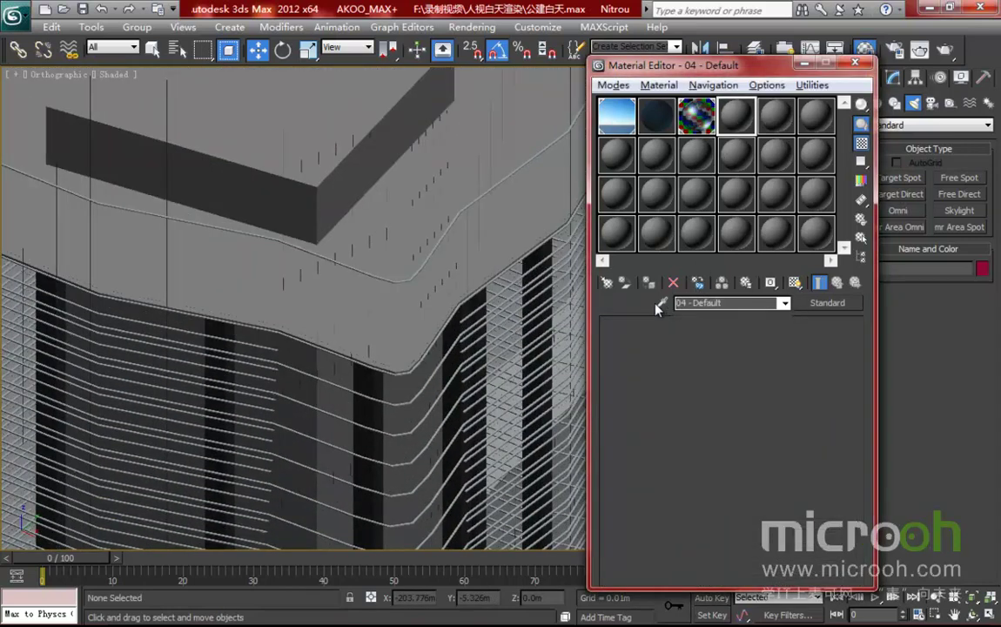
left_click(355, 352)
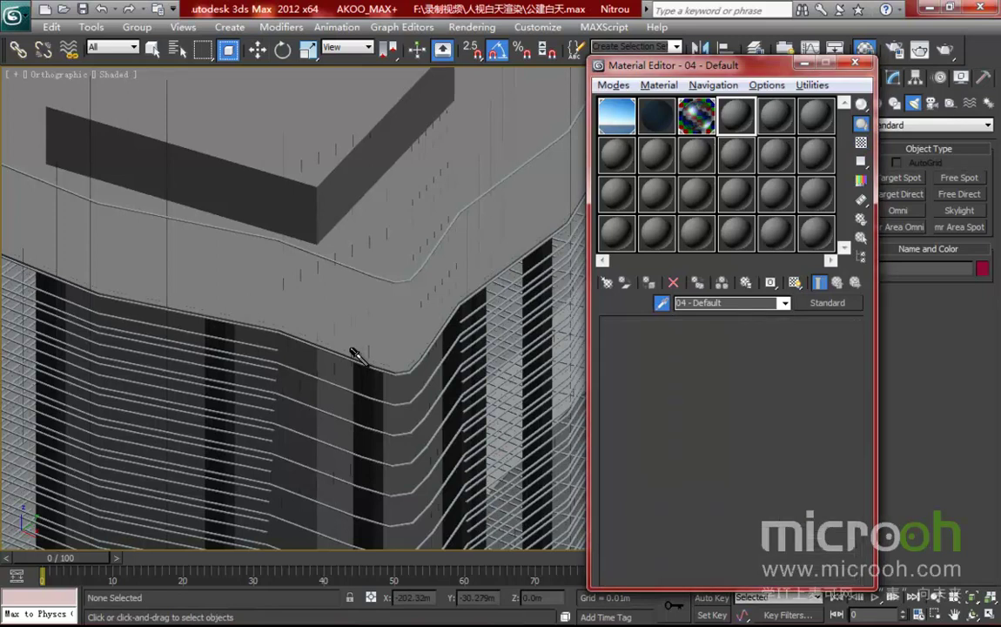
left_click(355, 353)
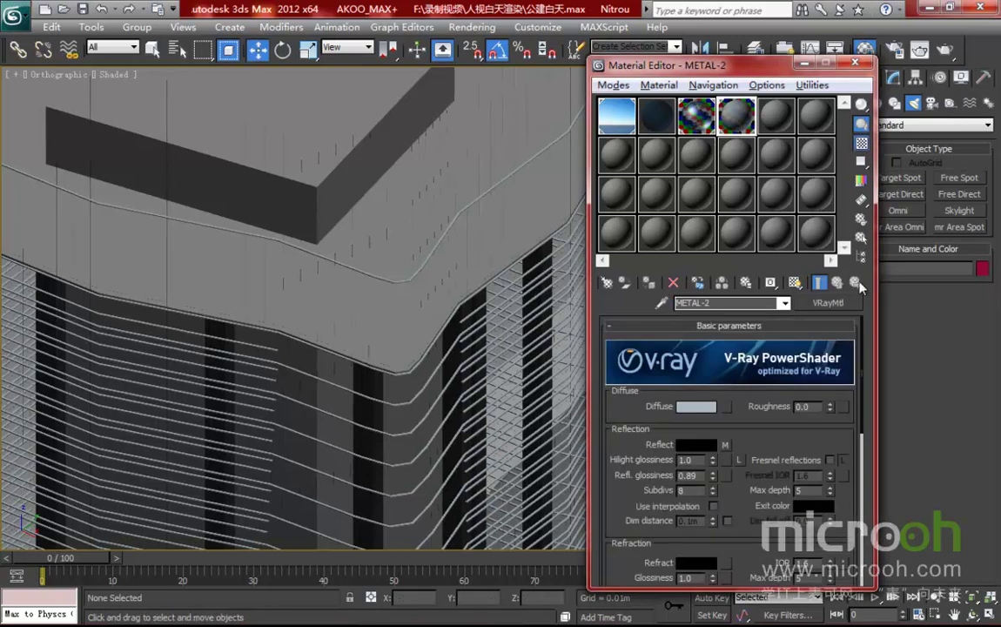
- Select all objects that use the METAL-2 material and isolate them
left_click(860, 239)
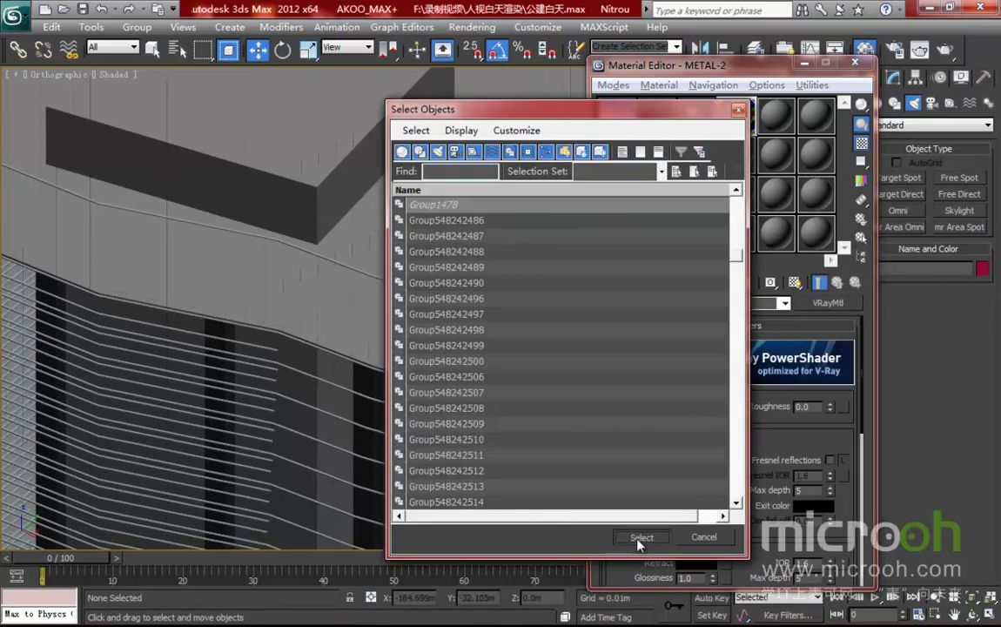
left_click(642, 534)
key("alt+q")
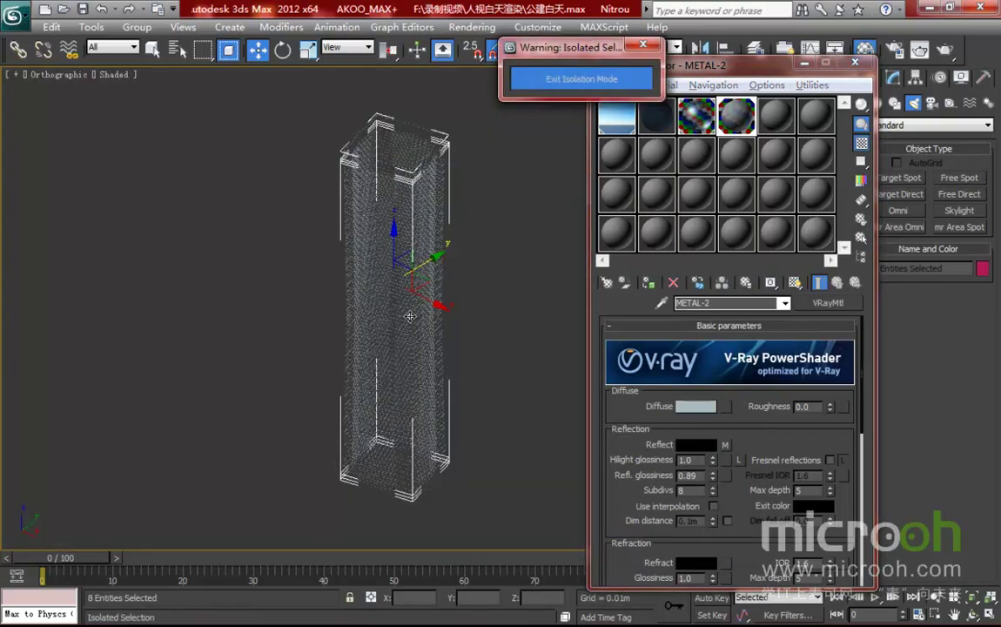
- Examine the tower's isolated metal trim and look through the METAL-2 material's basic parameters
scroll(416, 346, "up", 10)
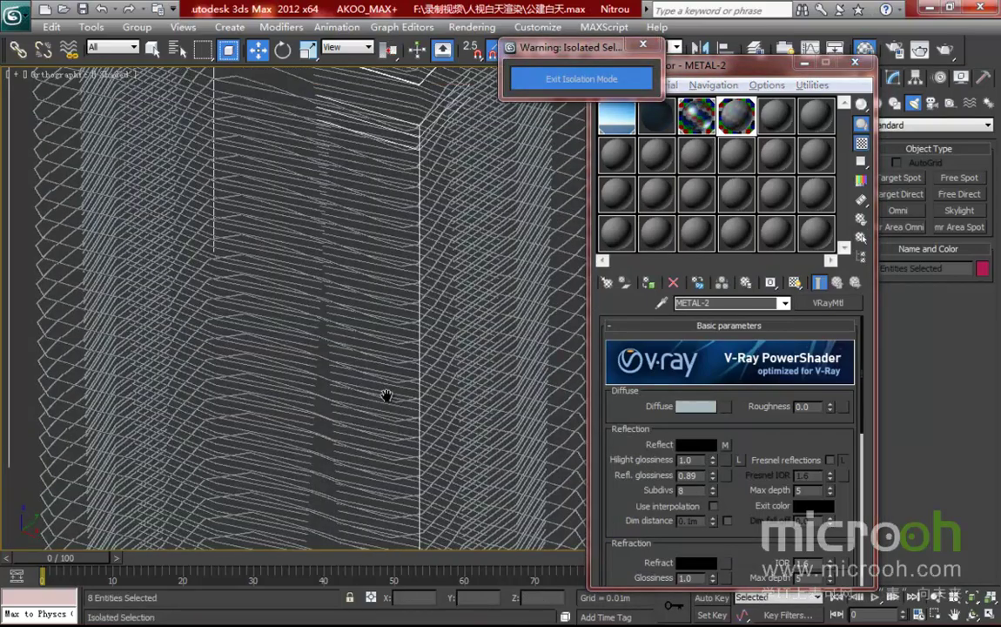
mouse_move(424, 320)
middle_mouse_down("alt")
mouse_move(405, 340)
mouse_move(349, 325)
mouse_move(431, 322)
middle_mouse_up("alt")
scroll(458, 373, "down", 8)
middle_click_drag(446, 398, 476, 276)
left_click_drag(744, 65, 719, 52)
scroll(747, 350, "down", 5)
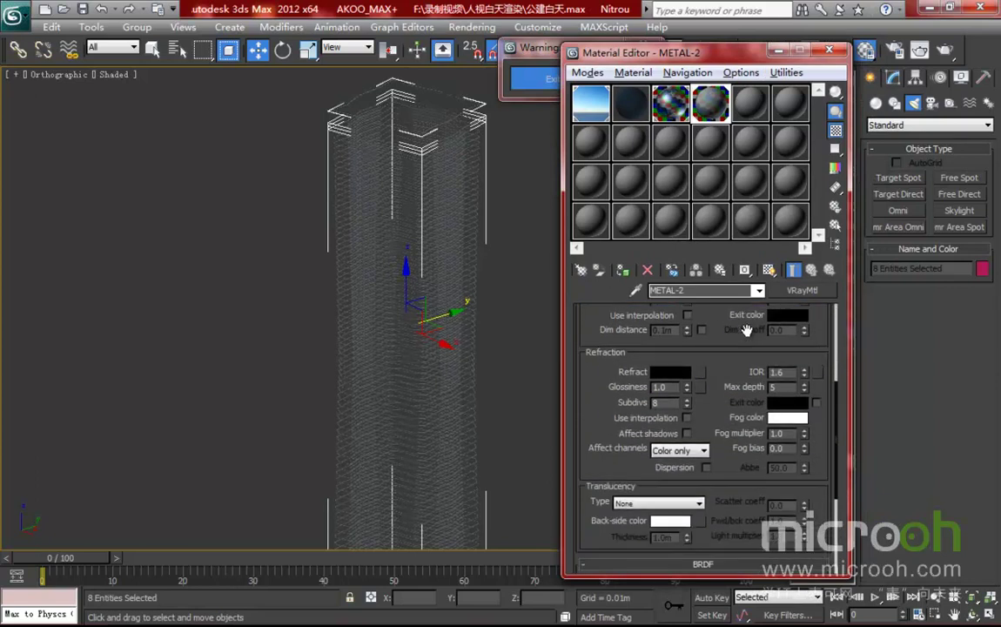
left_click_drag(745, 342, 738, 536)
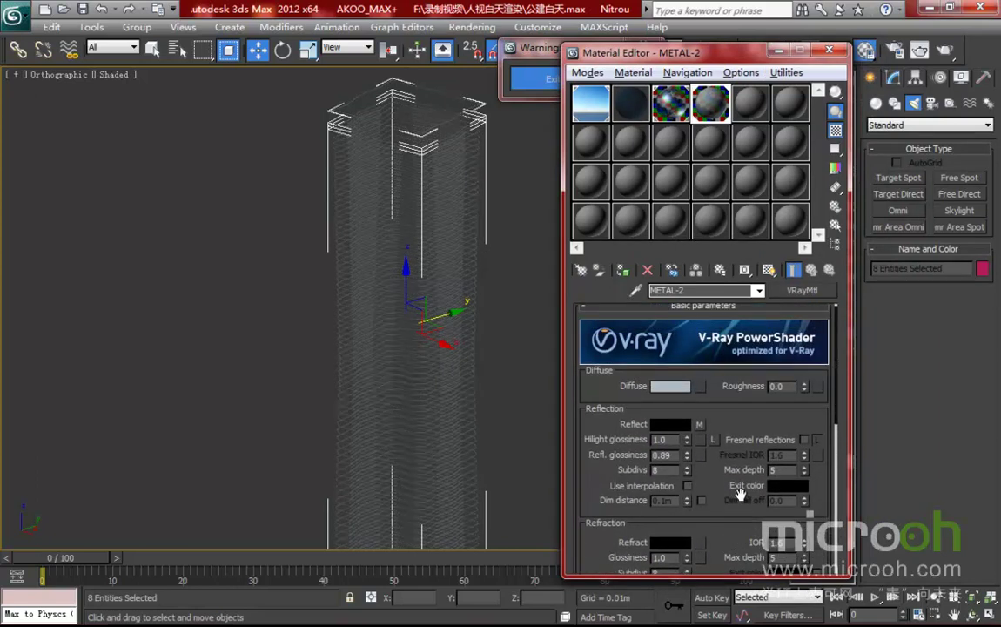
middle_click_drag(338, 211, 317, 287)
scroll(419, 244, "up", 3)
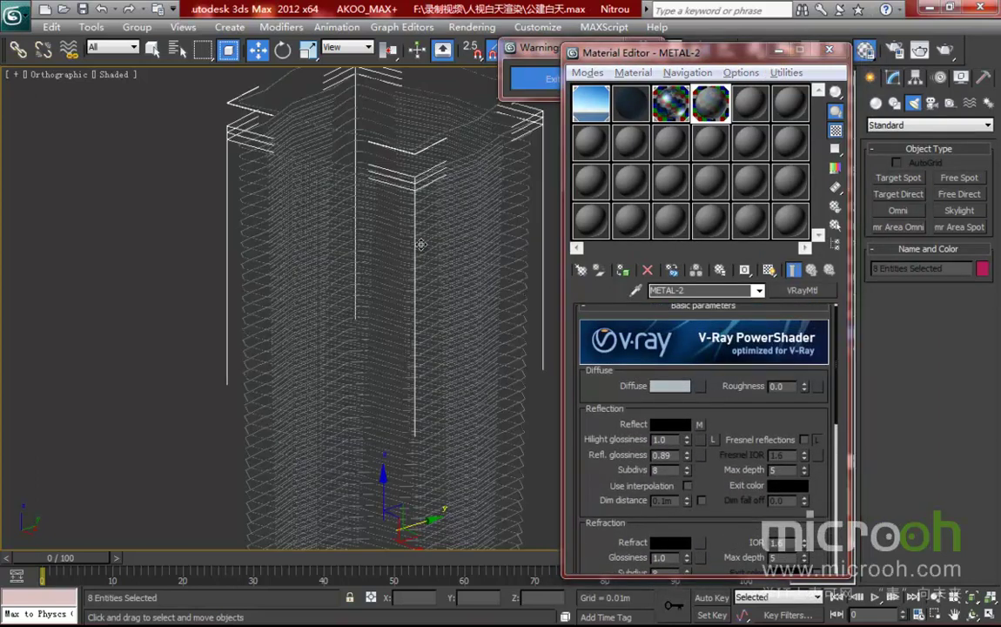
middle_click_drag(431, 214, 379, 344)
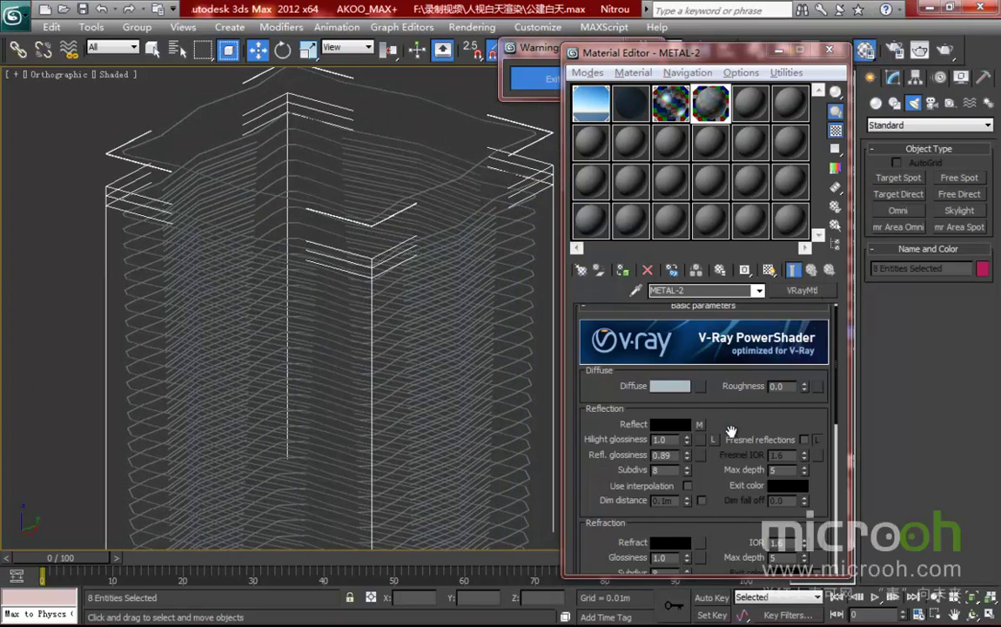
- Darken METAL-2's diffuse colour slightly to a mid blue-grey and accept it
left_click(667, 386)
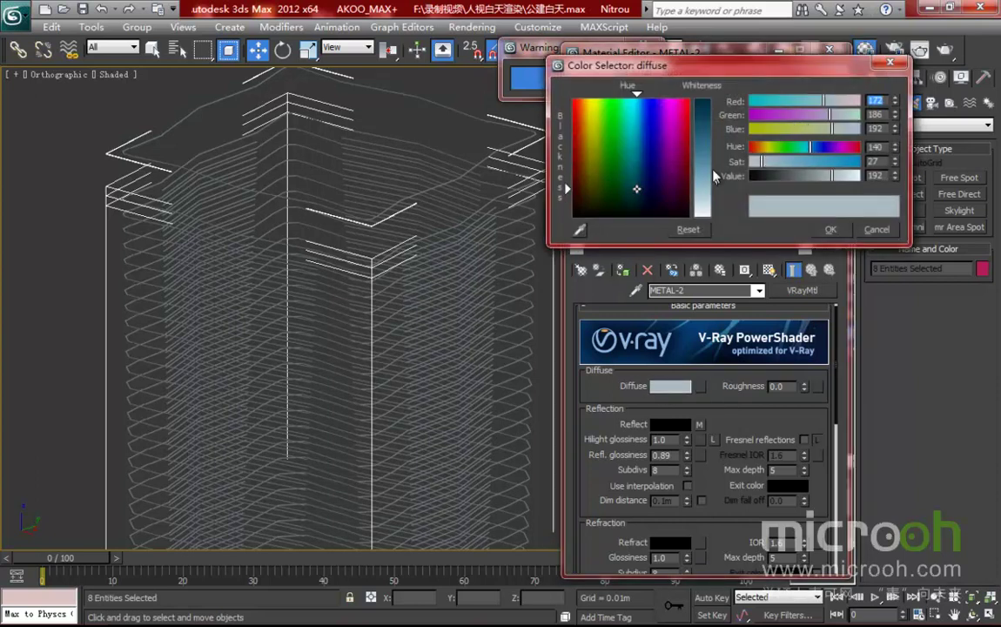
left_click(714, 169)
left_click(831, 231)
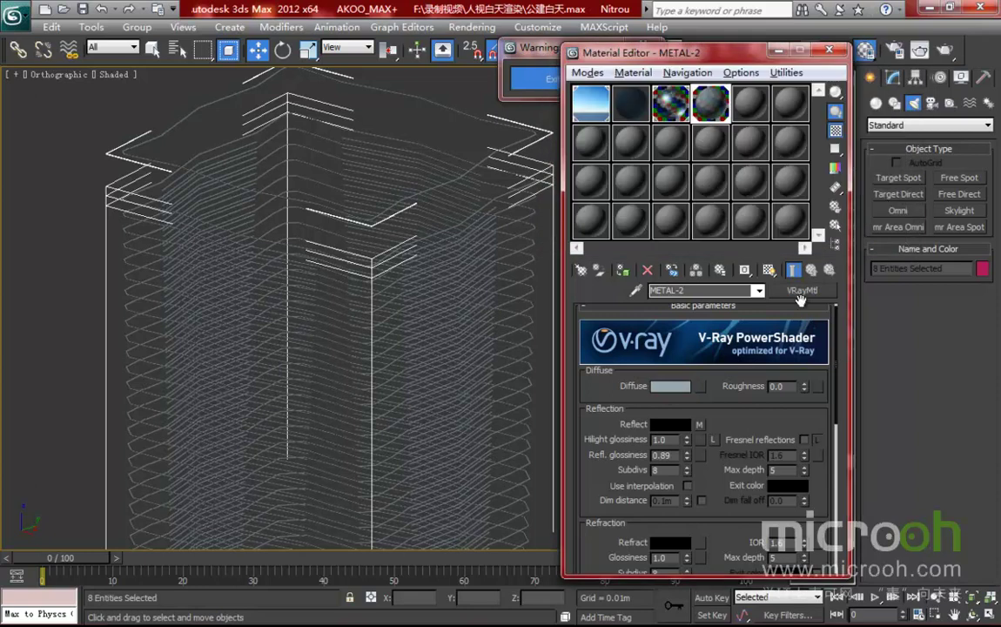
- Examine the falloff map in METAL-2's reflection slot with an enlarged sample preview, and return to the material's parameters
scroll(663, 396, "down", 1)
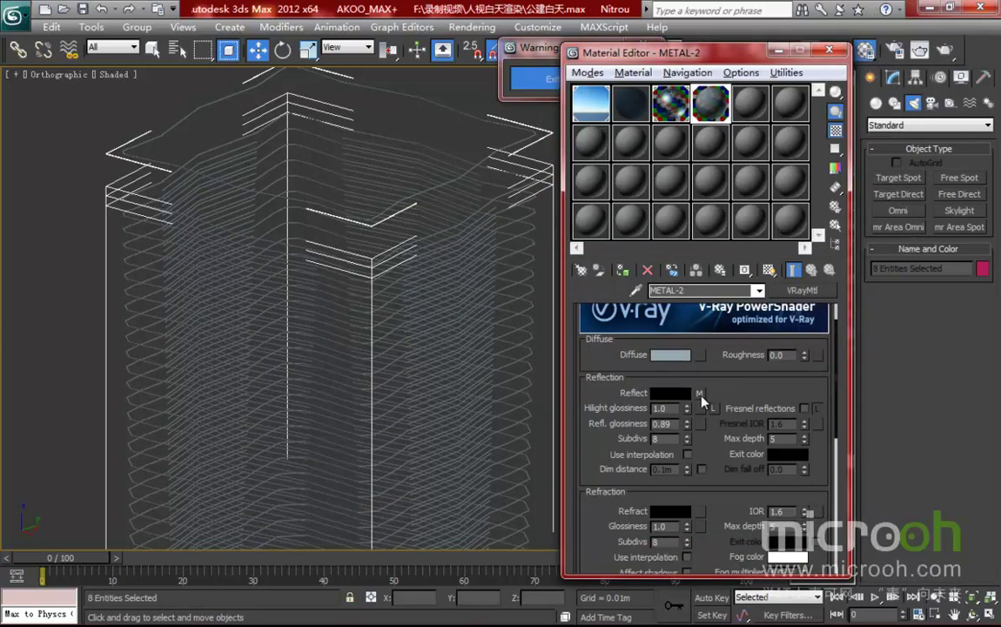
left_click(700, 394)
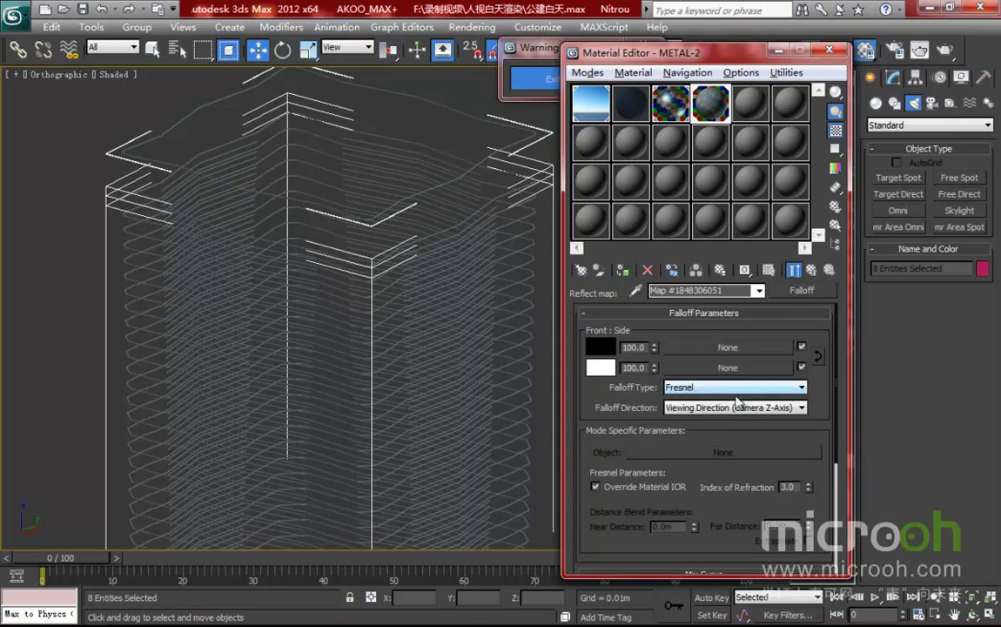
double_click(718, 108)
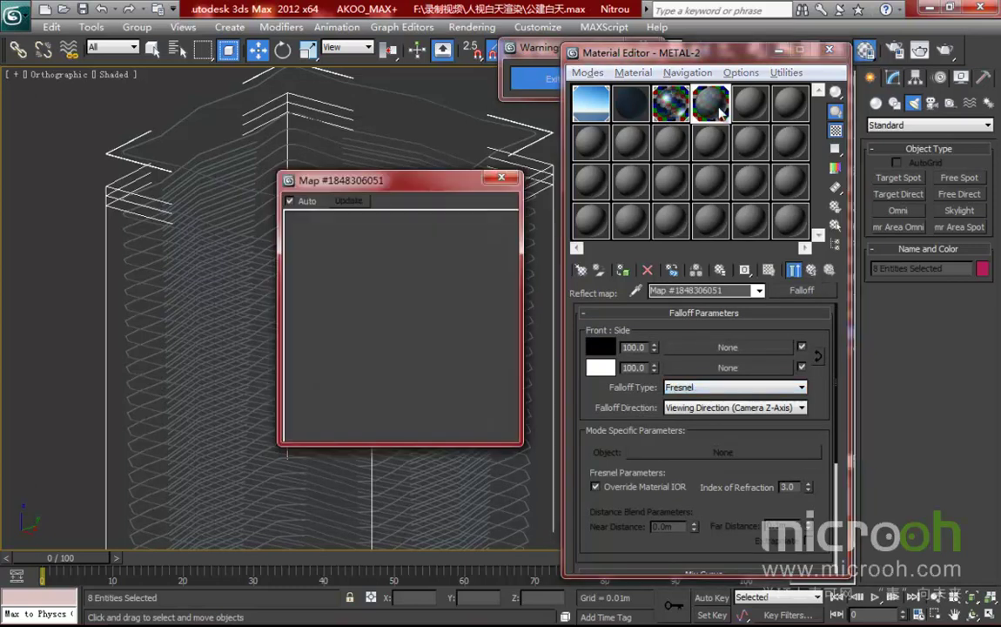
left_click_drag(433, 184, 390, 185)
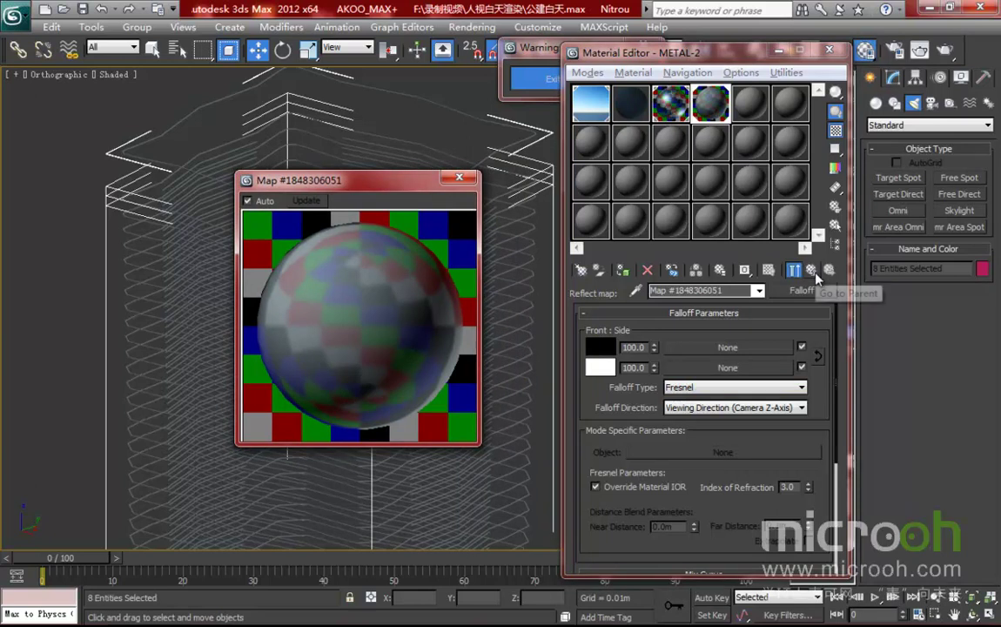
left_click(812, 271)
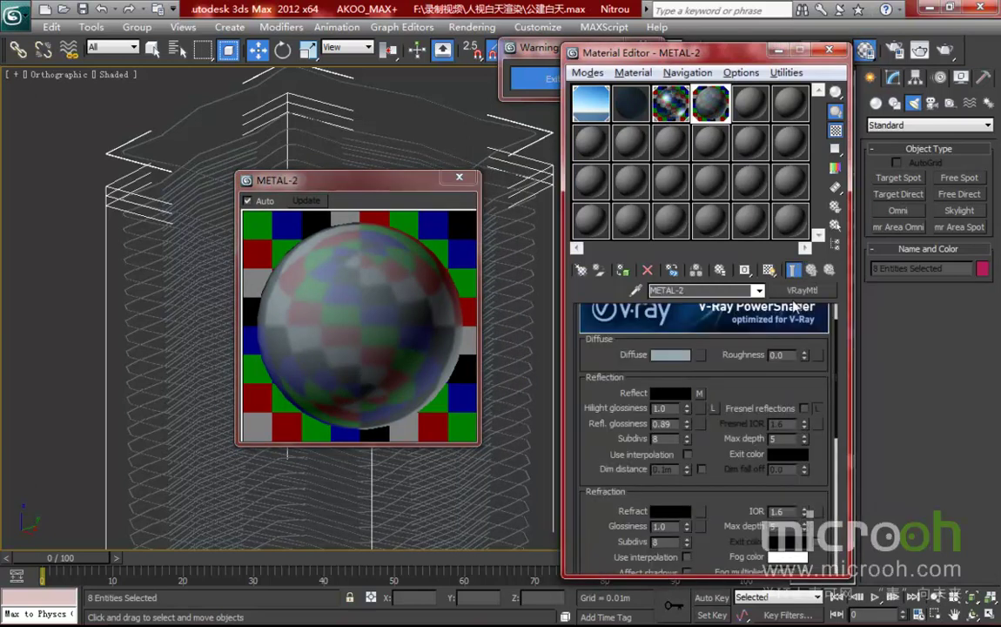
scroll(740, 376, "down", 1)
scroll(740, 376, "down", 1)
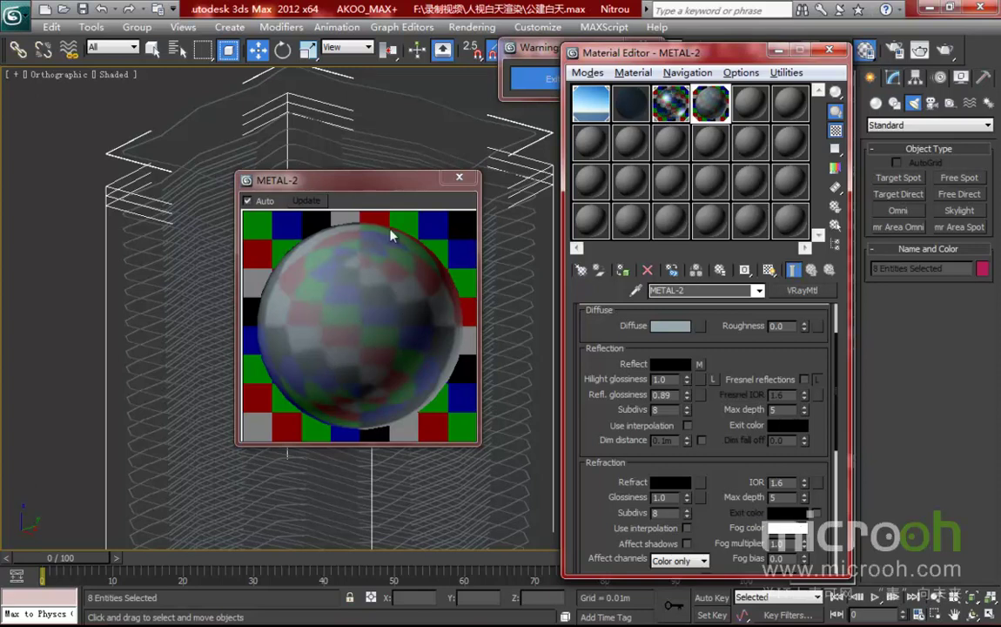
- Try a highlight glossiness of 0.8 on METAL-2, and set it back to 1.0
scroll(649, 391, "down", 1)
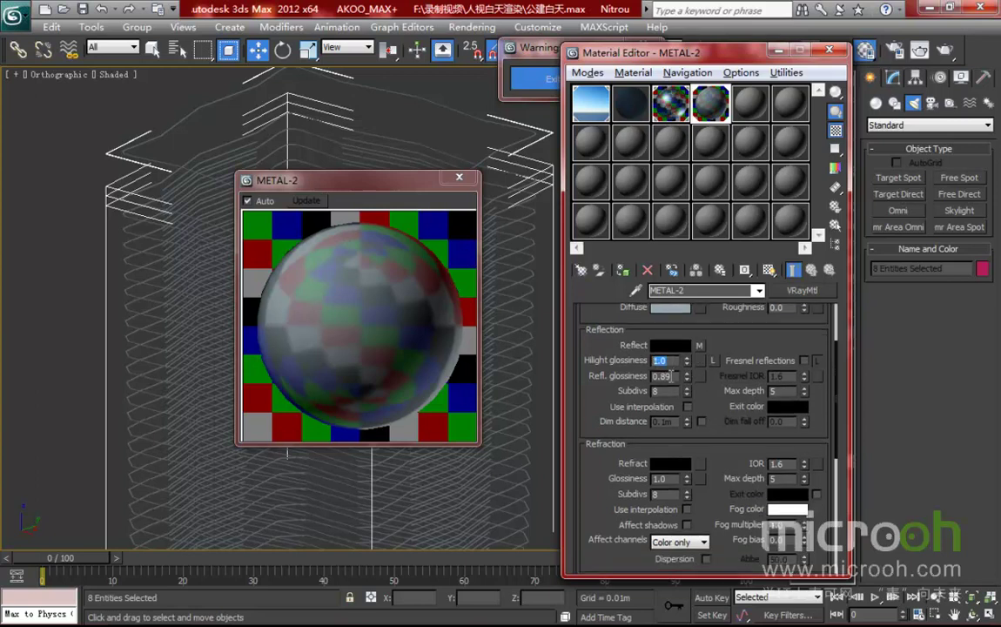
key("Tab")
double_click(670, 360)
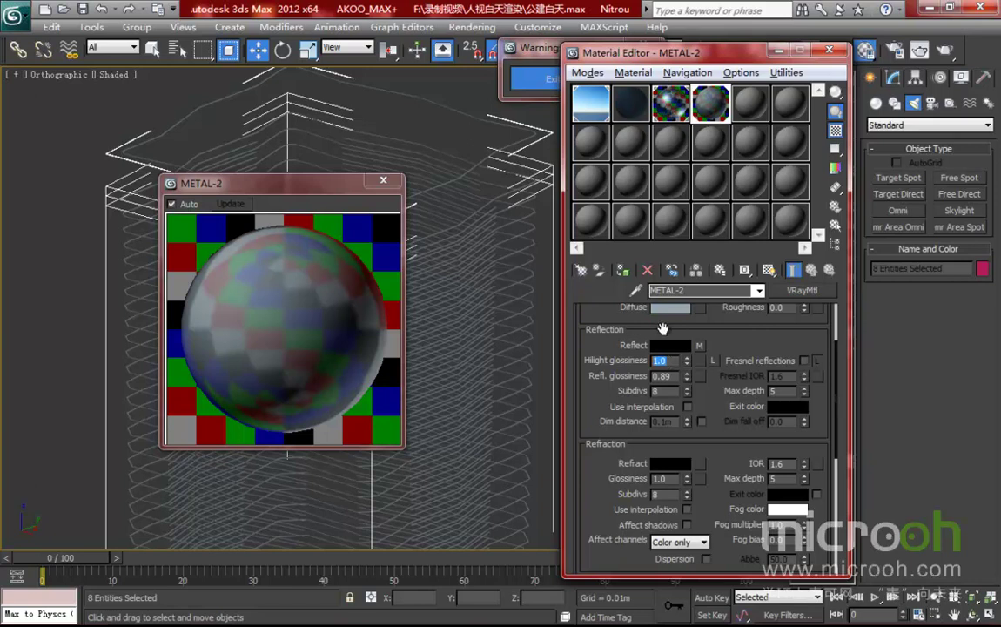
type("0.8")
key("Return")
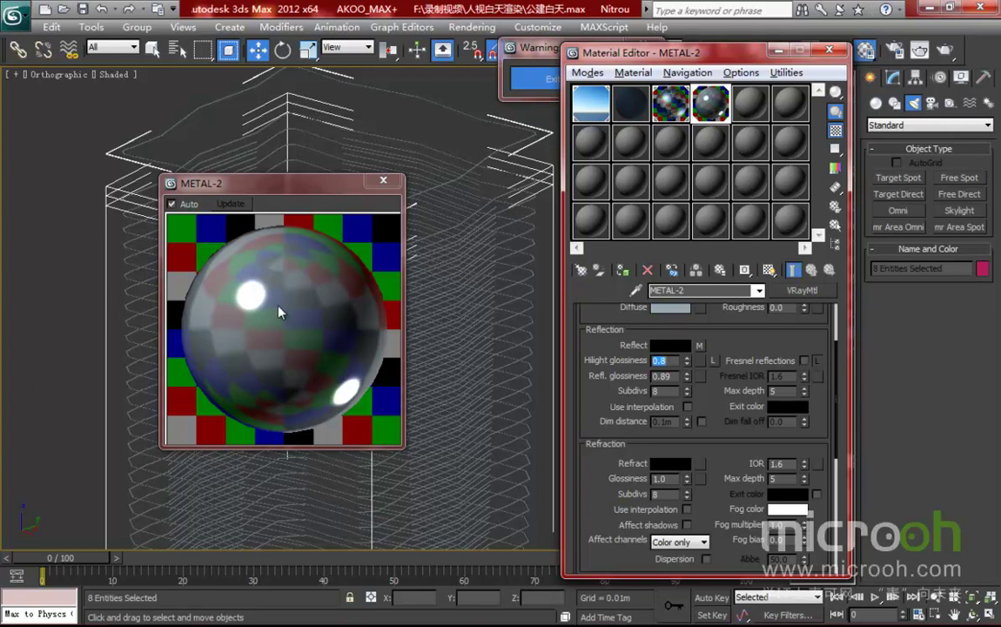
type("1")
key("Return")
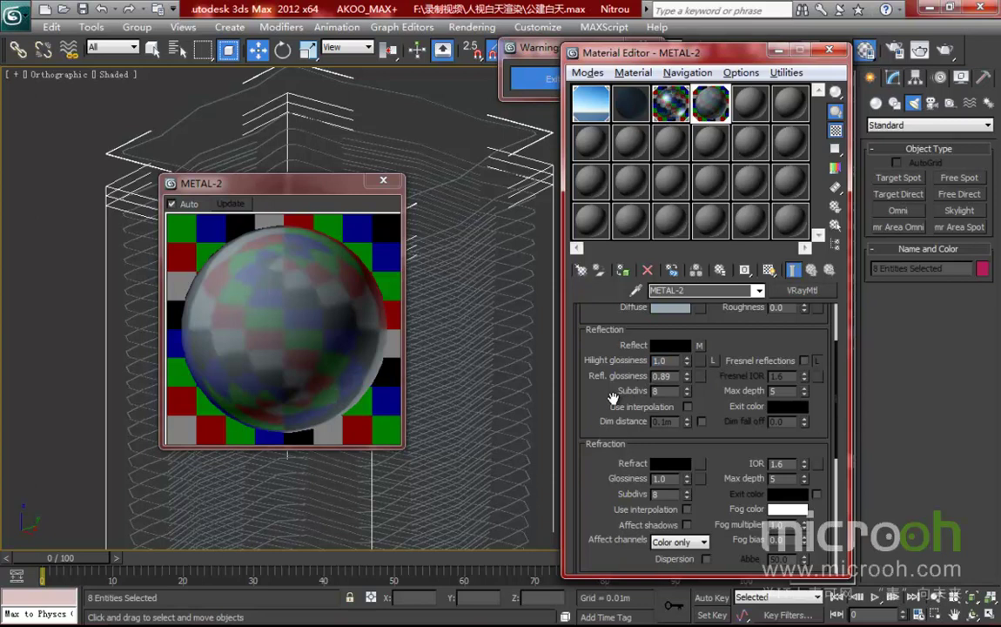
- Try a reflection glossiness of 0.5 on METAL-2, and set it back to 0.89
scroll(662, 365, "down", 1)
double_click(666, 363)
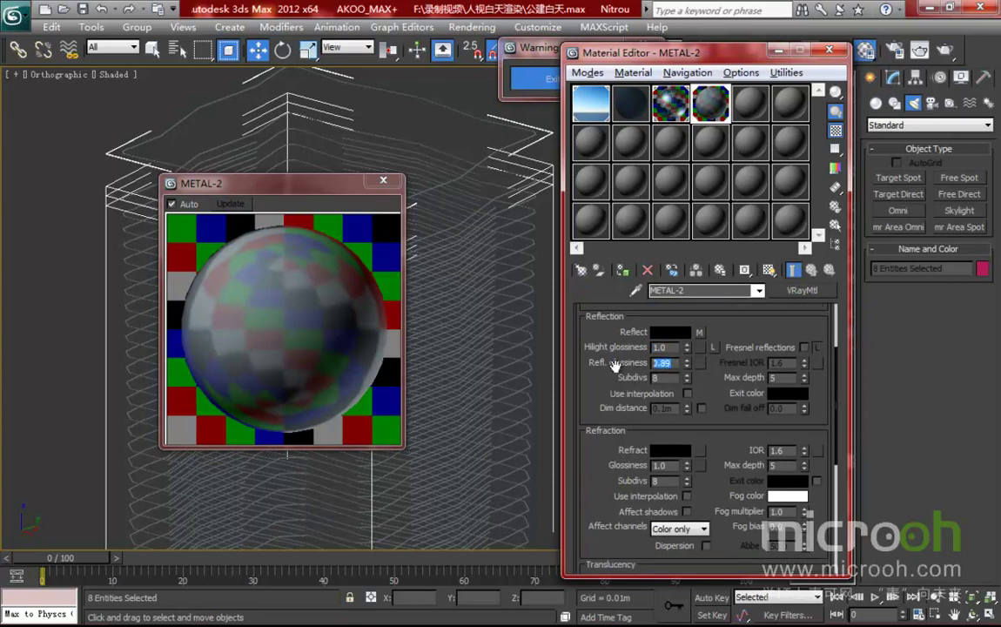
type("0.5")
key("Return")
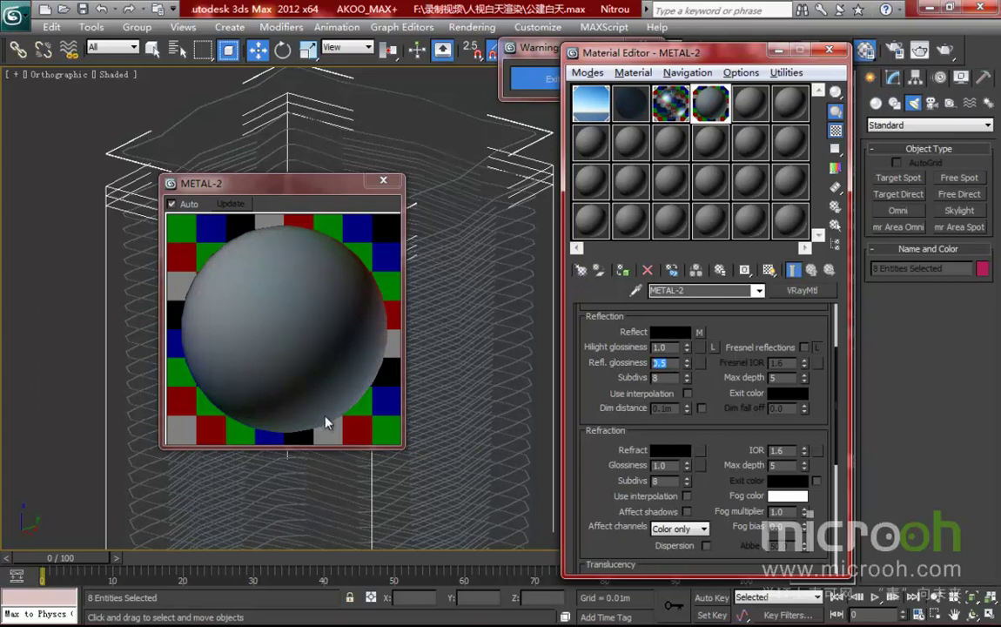
type("0.89")
key("Return")
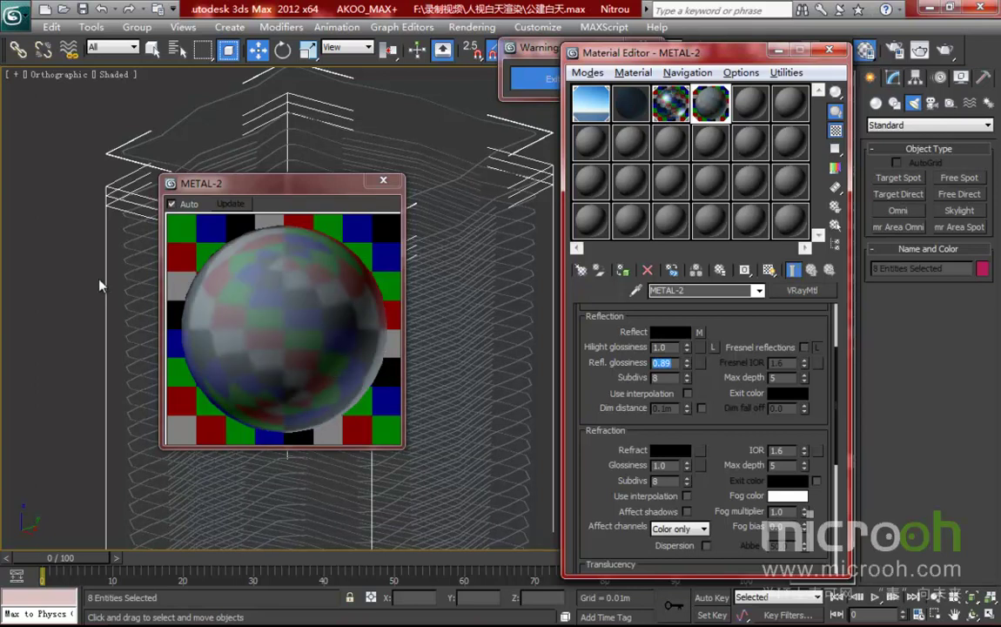
- Close the enlarged sample preview and look over METAL-2's remaining parameters and the isolated metal trim at the tower top
left_click_drag(287, 189, 336, 189)
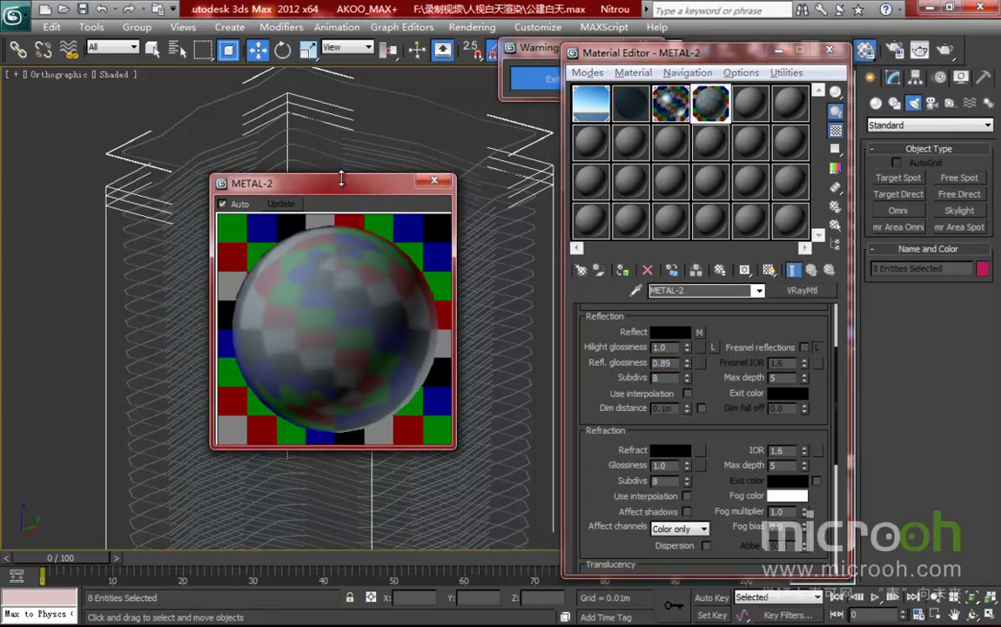
left_click(433, 180)
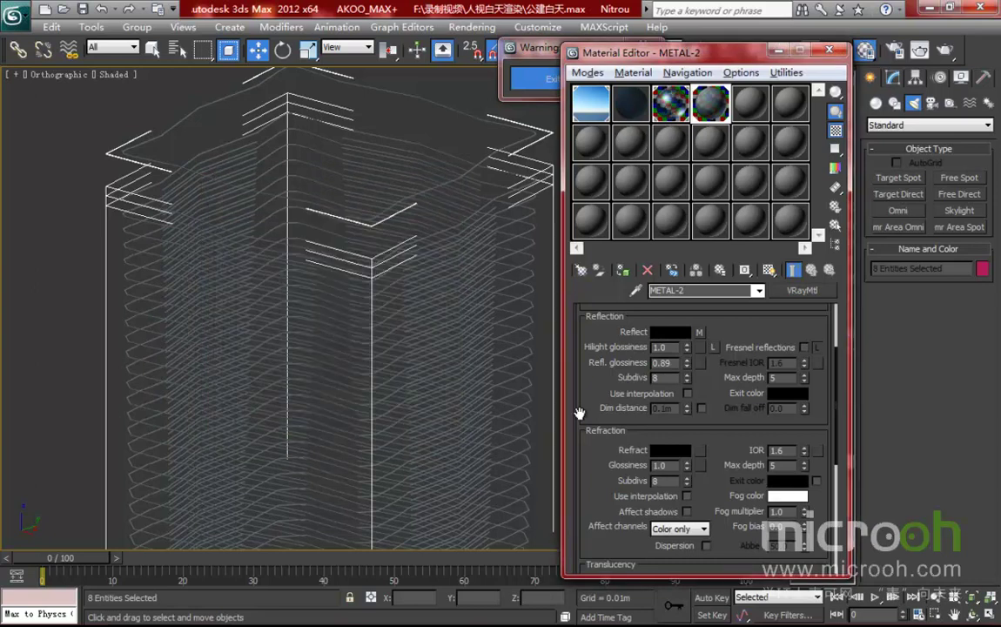
scroll(579, 412, "down", 5)
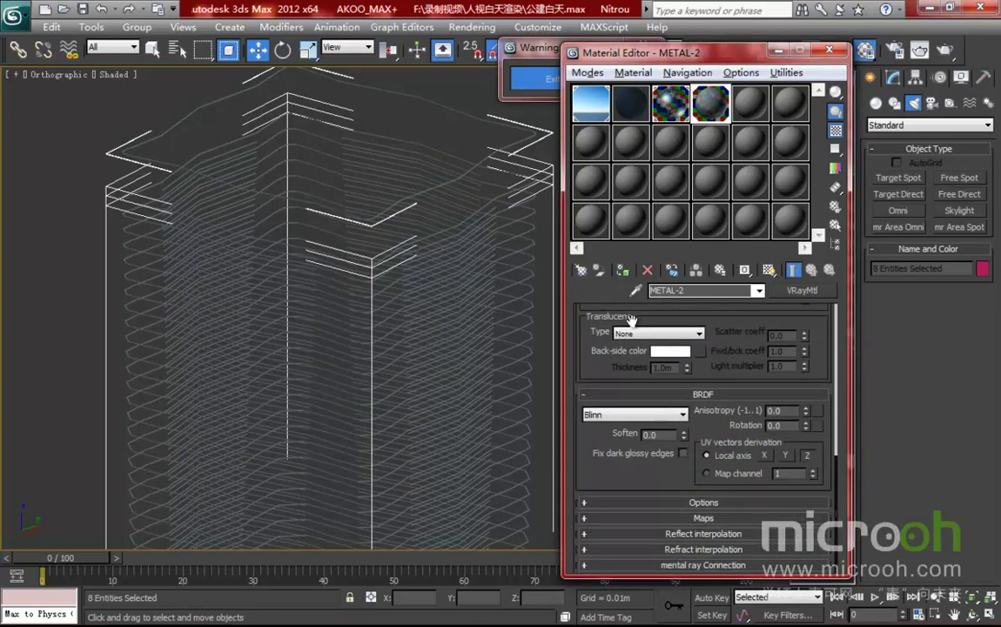
scroll(626, 326, "up", 5)
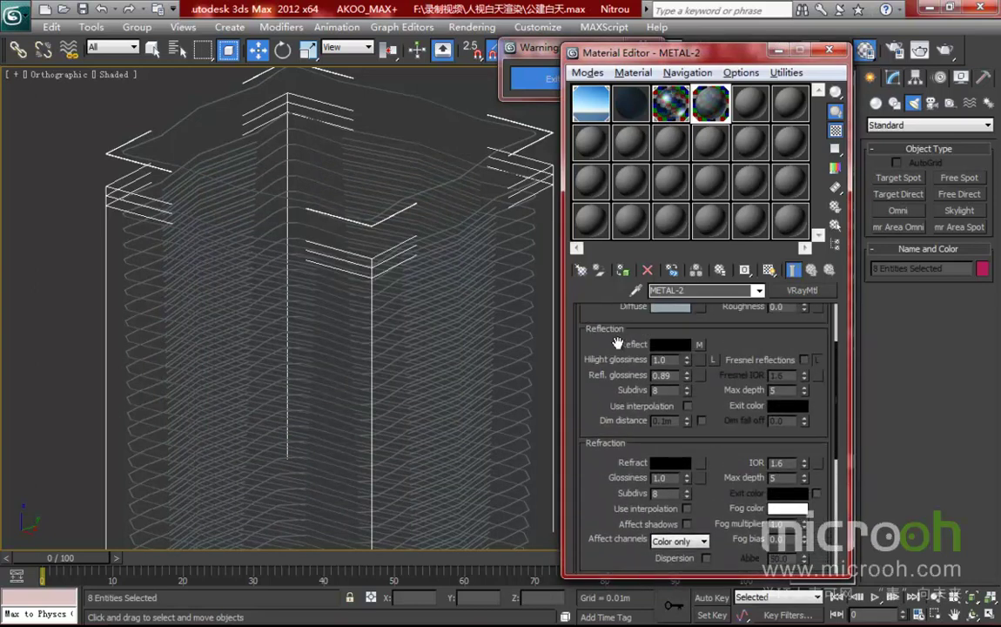
left_click_drag(616, 341, 616, 444)
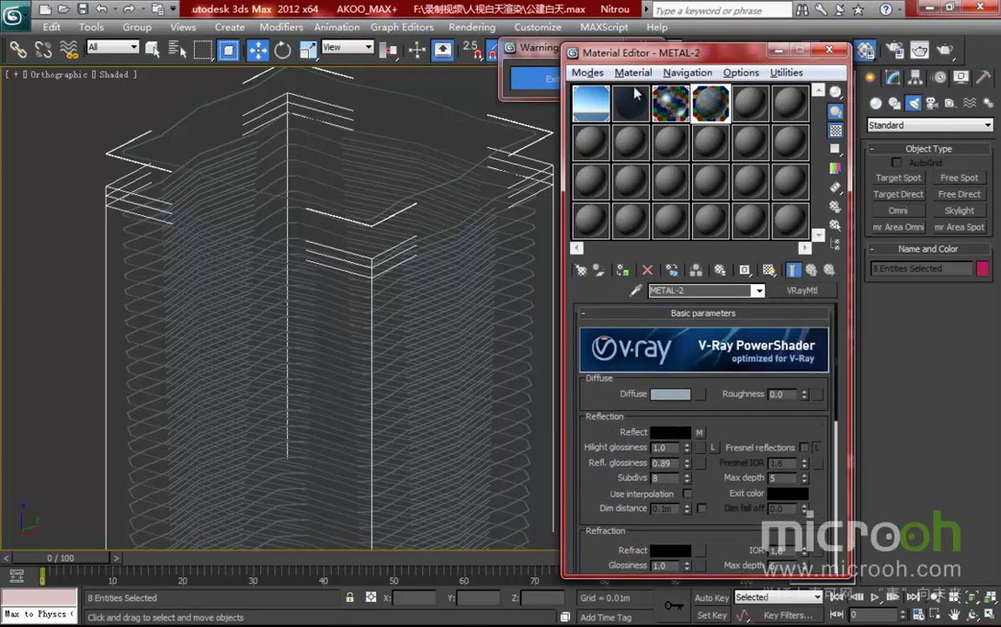
left_click_drag(619, 56, 658, 51)
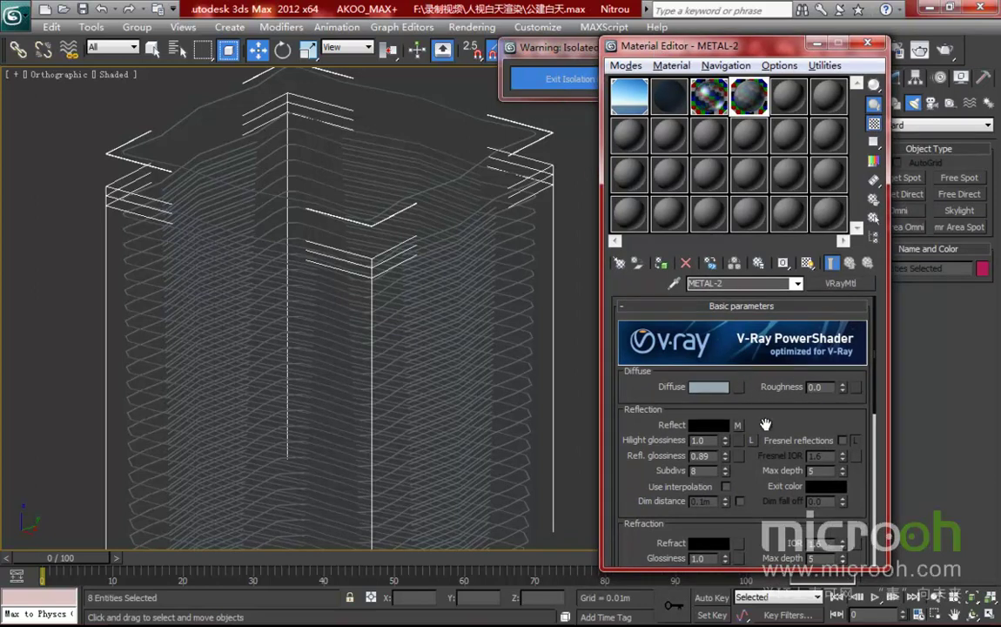
left_click_drag(765, 424, 763, 405)
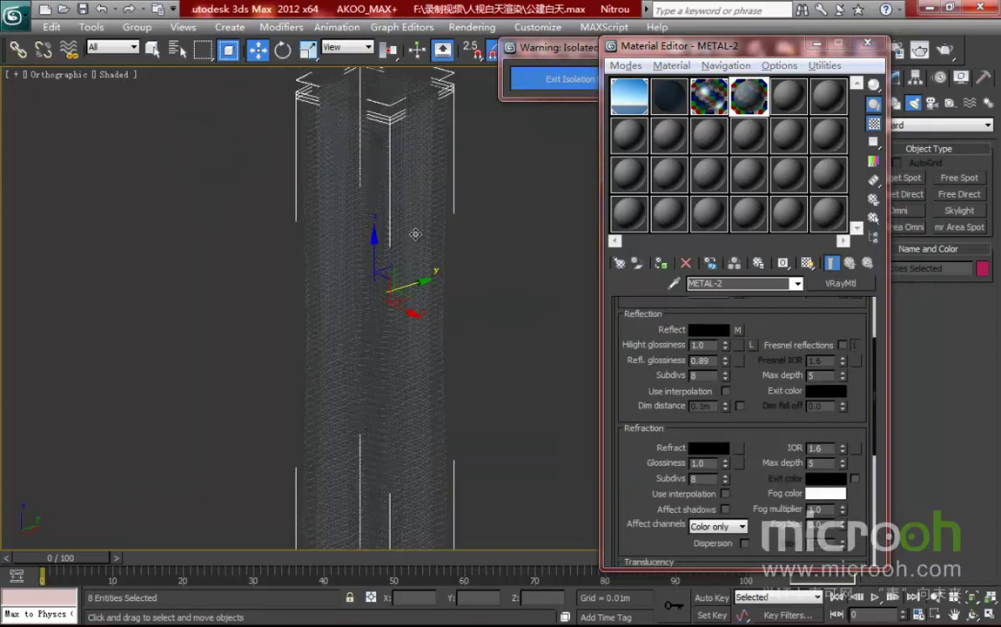
middle_click_drag(415, 234, 435, 362)
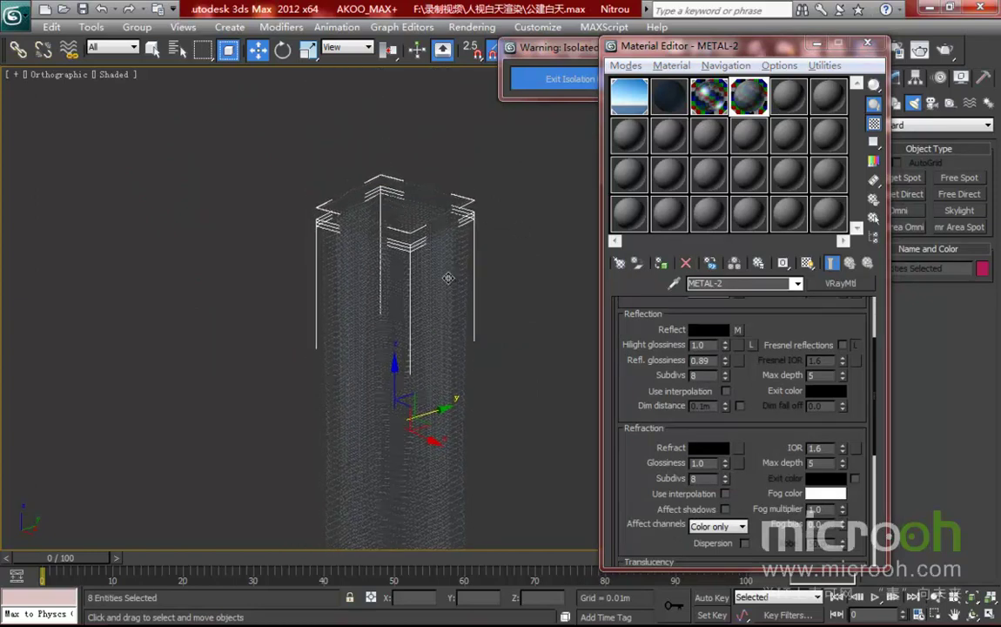
scroll(450, 197, "up", 6)
middle_click_drag(462, 260, 442, 344)
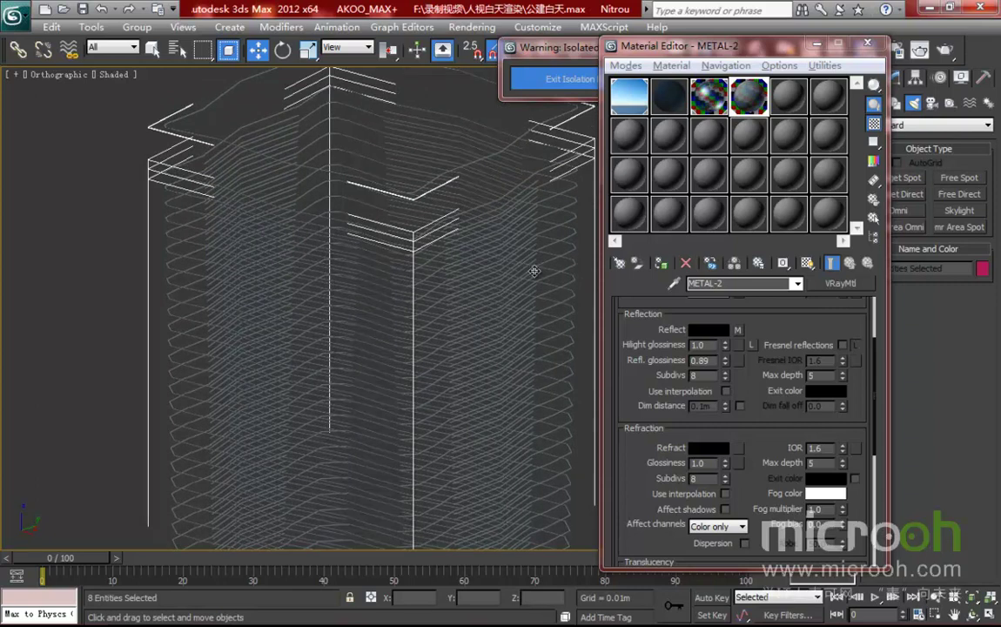
middle_click_drag(534, 271, 482, 272)
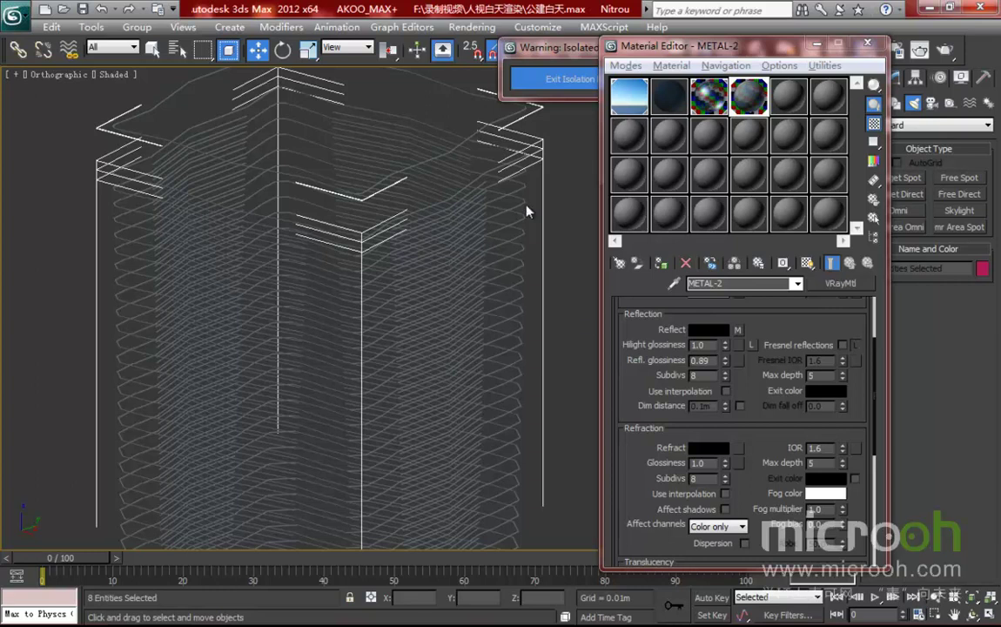
- Exit isolation mode and hide the selected METAL-2 trim objects
left_click(535, 85)
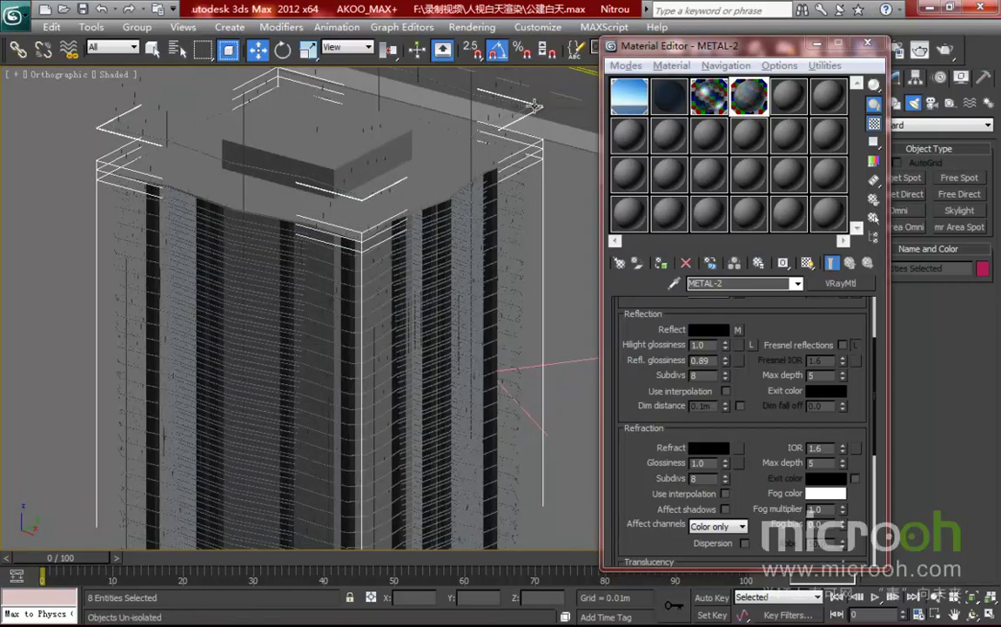
right_click(450, 278)
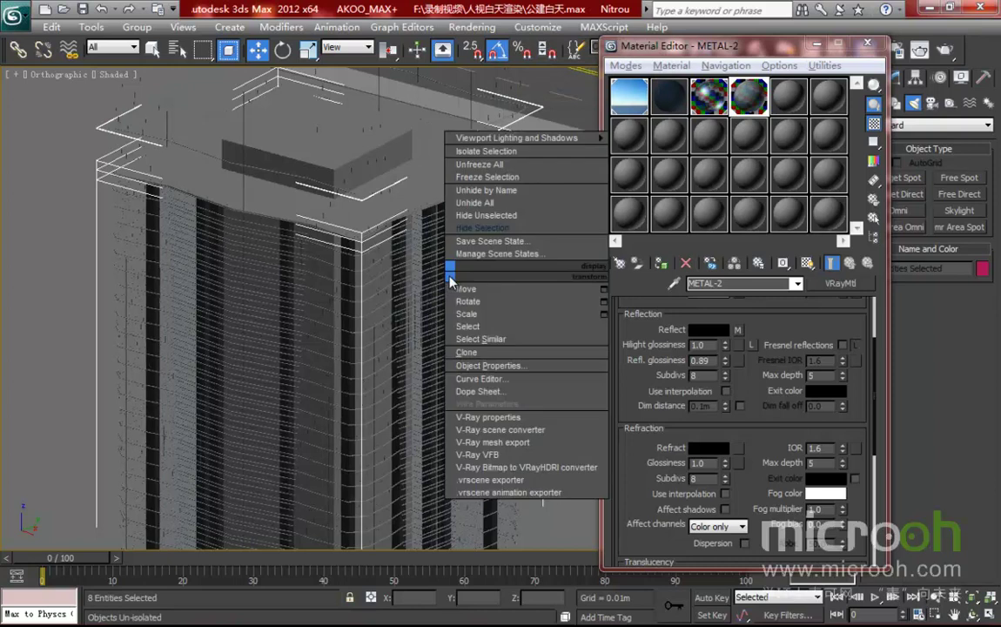
left_click(477, 228)
- Sample the METAL-ssss2 material from a thin vertical line on the tower facade into the fifth material slot
scroll(339, 290, "up", 5)
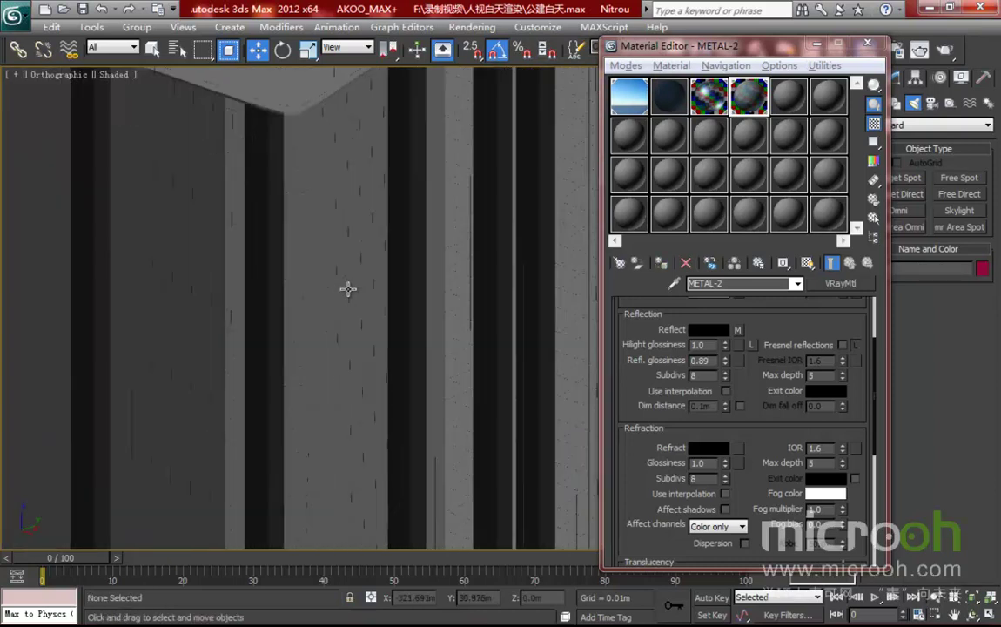
middle_click_drag(388, 170, 483, 435)
scroll(411, 187, "up", 2)
middle_click_drag(411, 200, 413, 434)
scroll(386, 192, "up", 3)
middle_click_drag(387, 192, 379, 479)
middle_click_drag(329, 131, 455, 525)
left_click(788, 99)
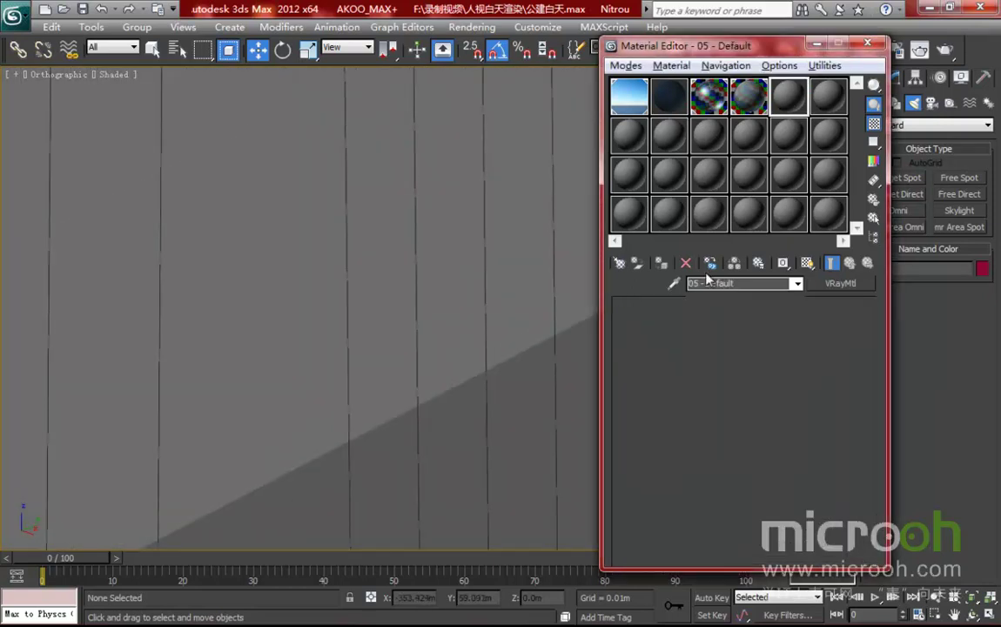
left_click(471, 179)
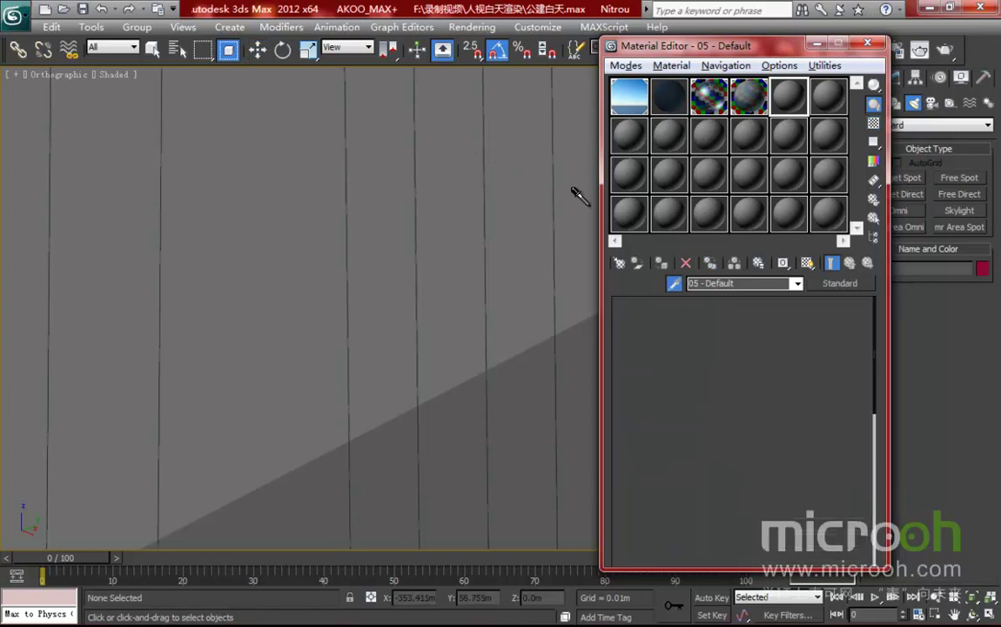
- Select all objects that use the METAL-ssss2 material and isolate them
left_click(875, 236)
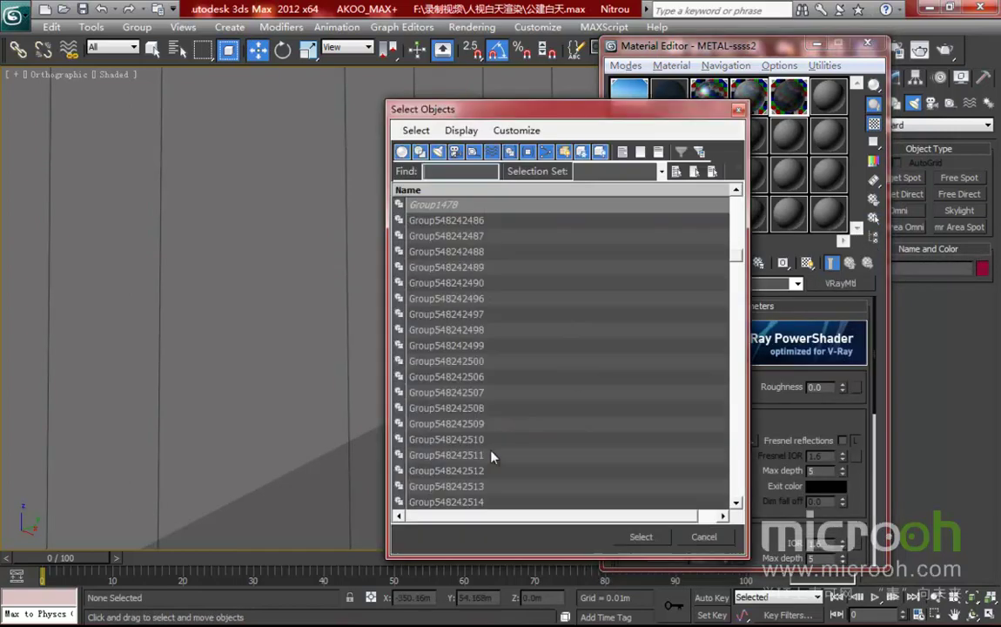
left_click(645, 542)
key("alt+q")
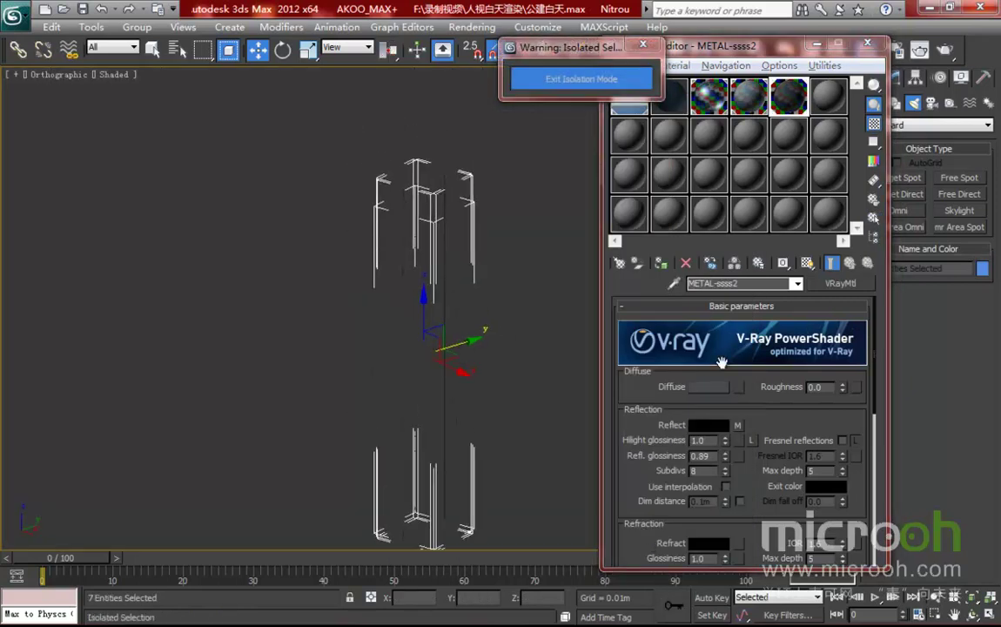
- Change METAL-ssss2 to a Standard material and set its linked ambient and diffuse colours to dark grey, value 31
left_click(840, 283)
double_click(357, 329)
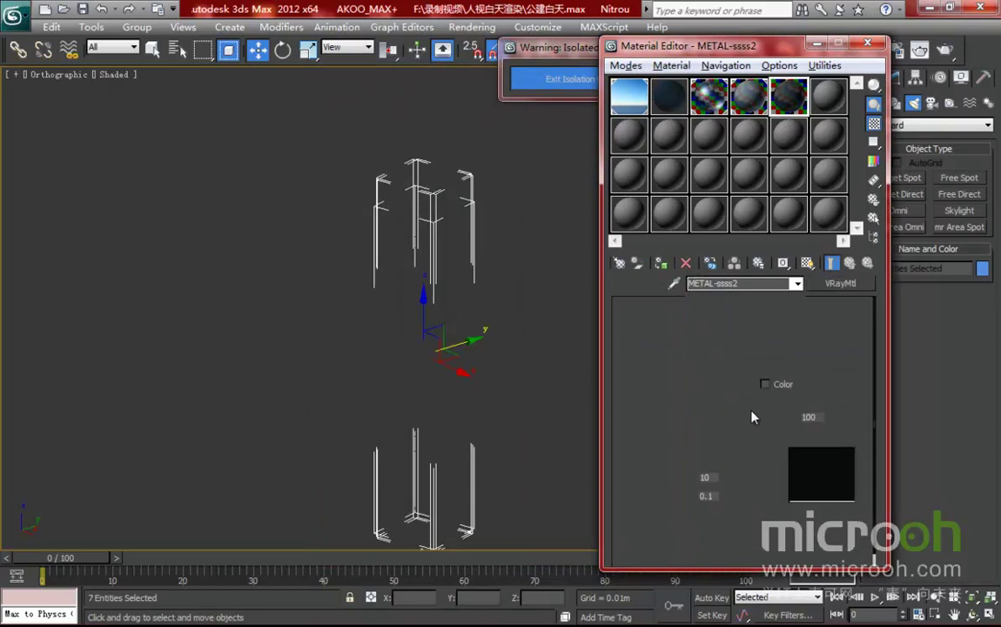
left_click(698, 386)
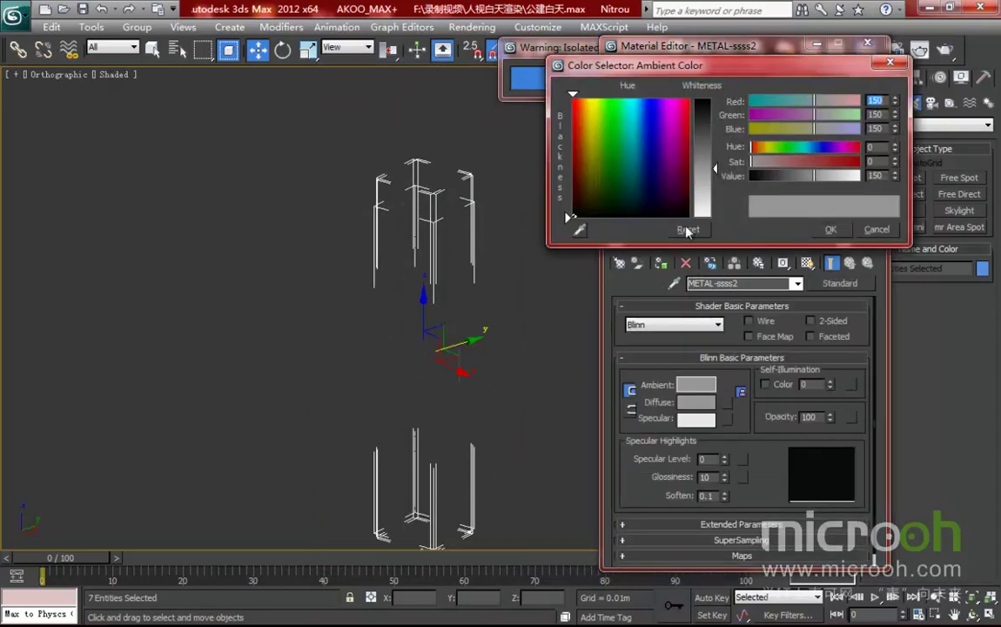
left_click_drag(803, 181, 768, 185)
left_click(770, 178)
left_click(756, 176)
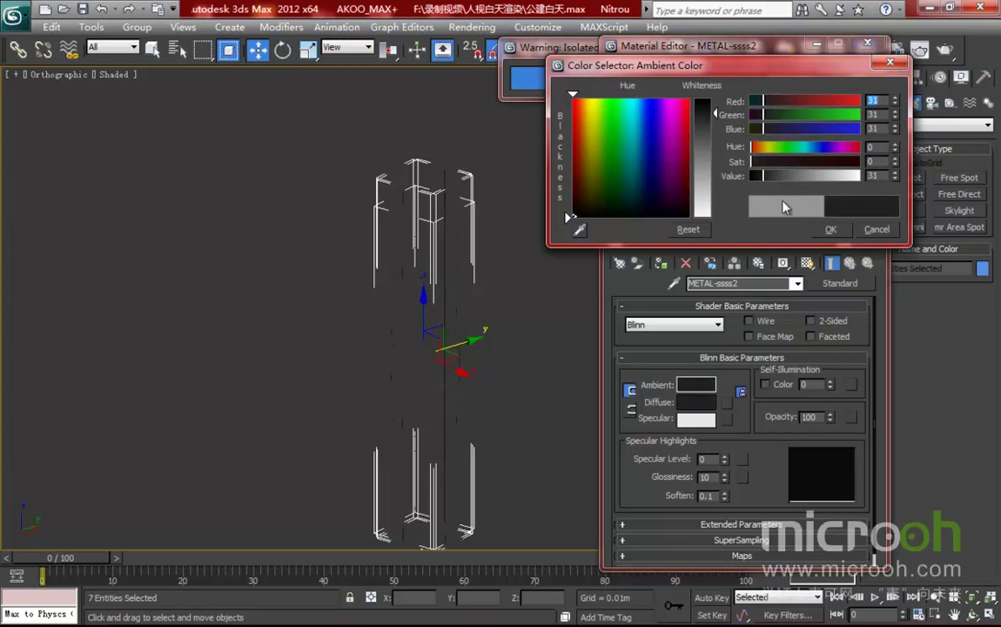
left_click(830, 229)
- Set METAL-ssss2's specular level to 14 and glossiness to 26, checking the isolated trim up close
scroll(470, 296, "up", 6)
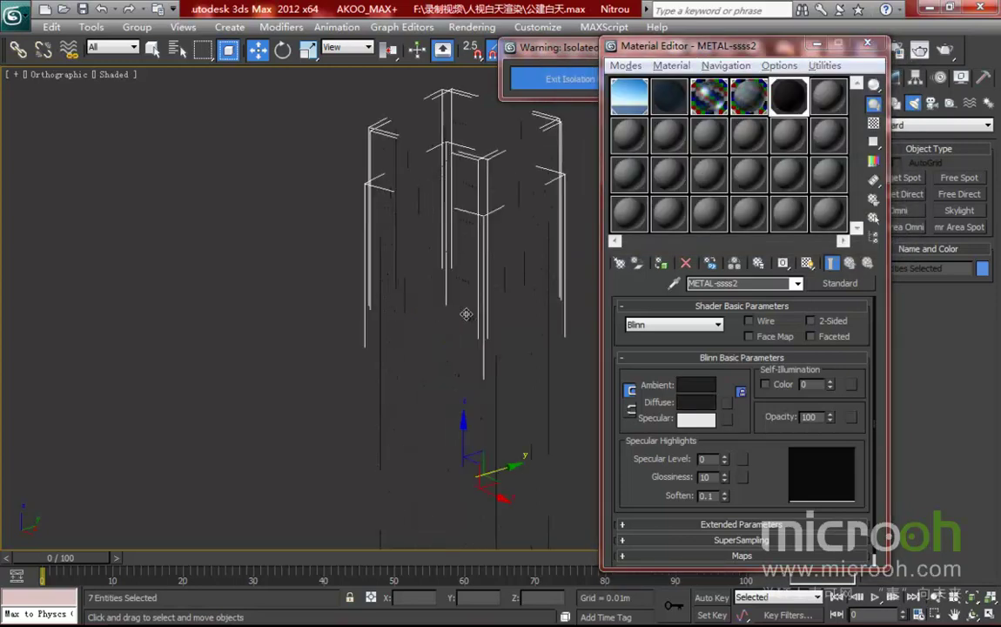
scroll(491, 286, "up", 3)
scroll(469, 318, "up", 3)
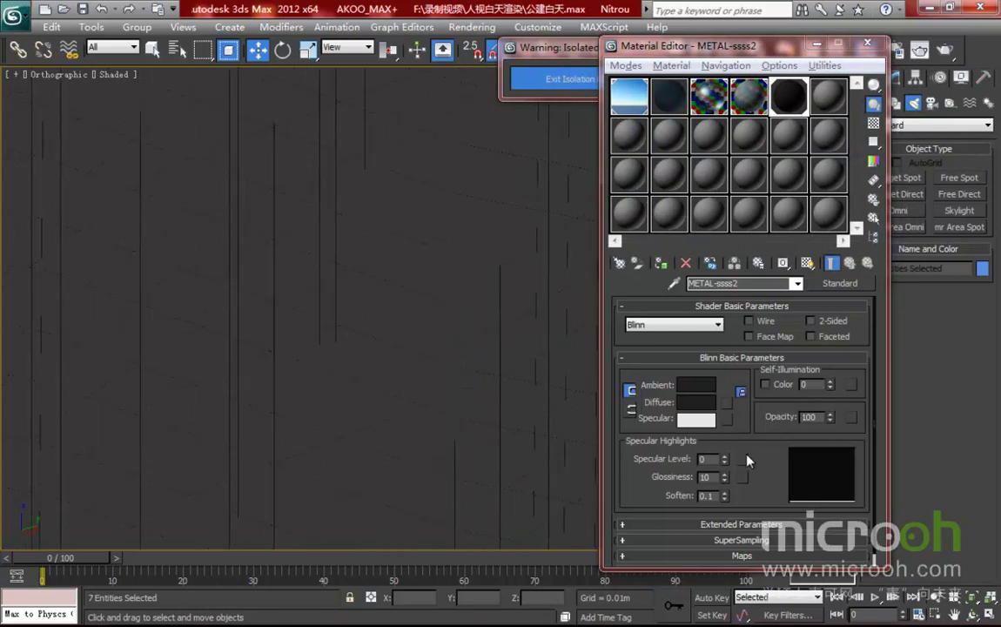
left_click_drag(725, 463, 726, 467)
scroll(467, 191, "down", 3)
scroll(467, 191, "up", 3)
middle_click_drag(463, 207, 434, 277)
- Exit isolation mode and hide the selected METAL-ssss2 objects
left_click(554, 81)
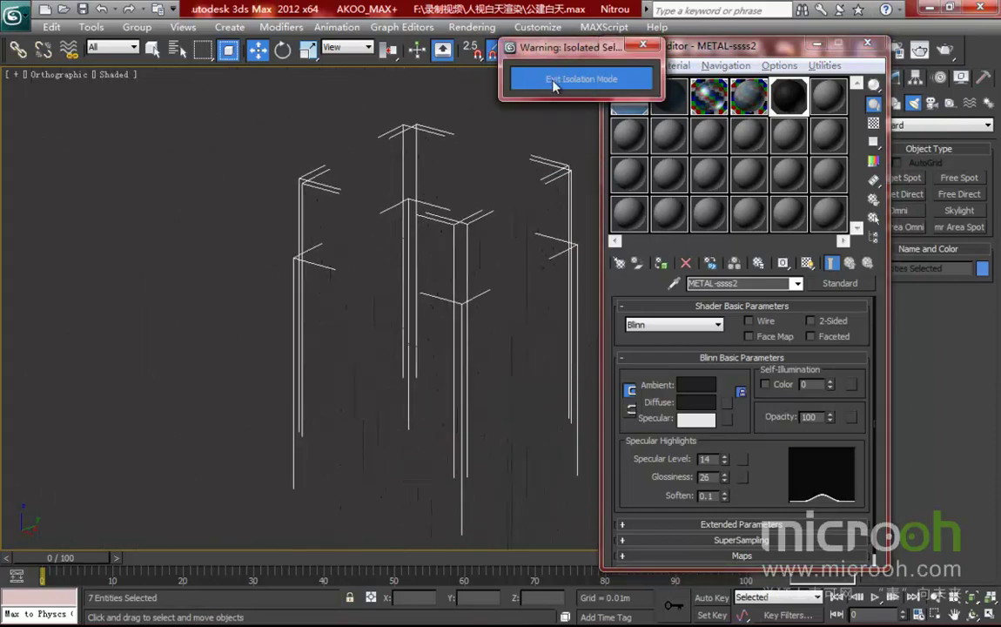
right_click(416, 226)
left_click(470, 209)
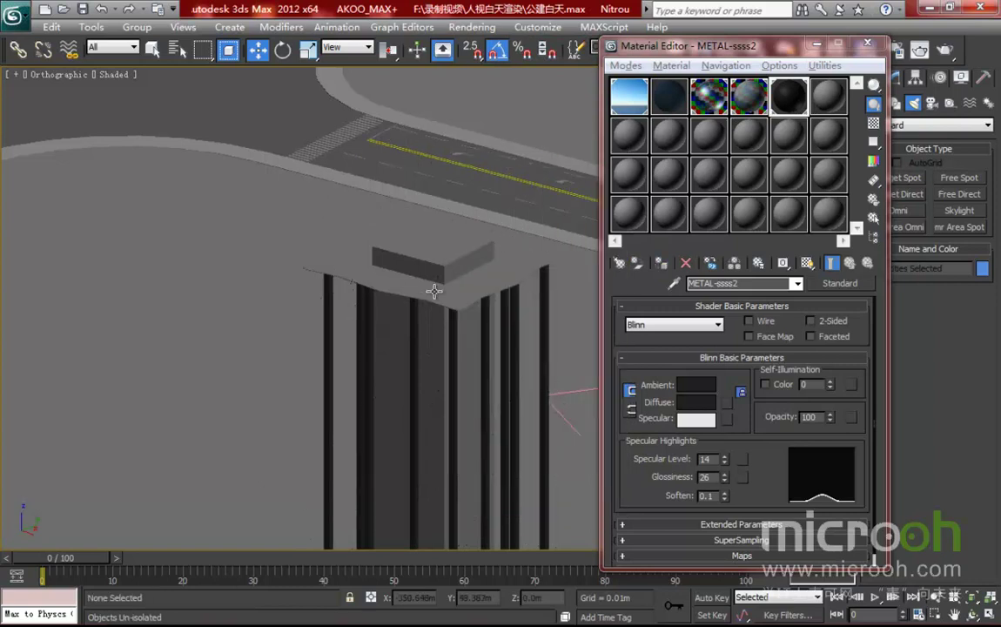
- Sample the 白墙 material from the tower's wall surface into the sixth material slot
scroll(437, 259, "up", 5)
left_click(828, 96)
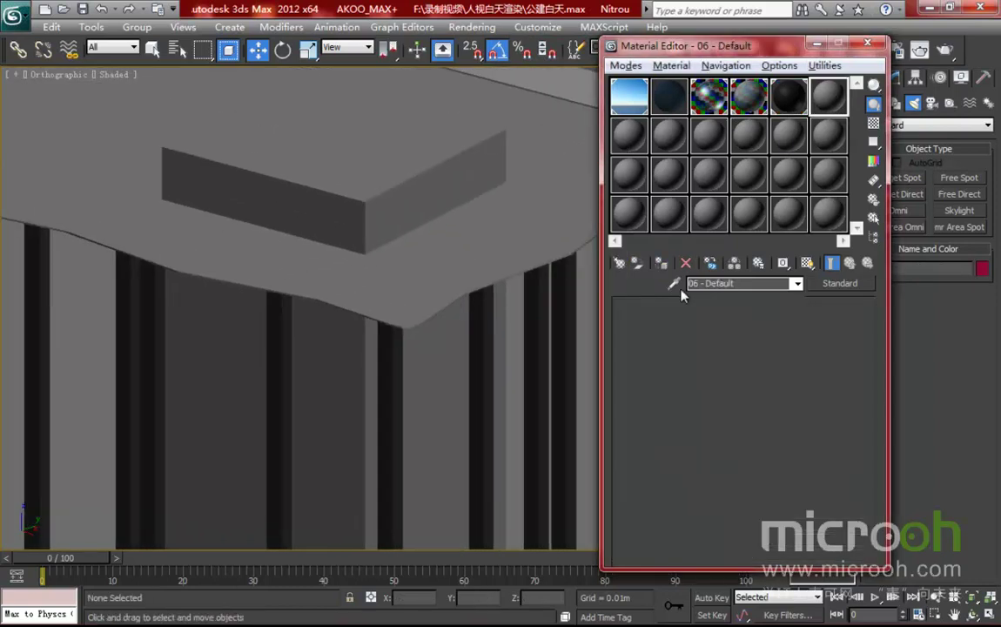
left_click(675, 285)
left_click(311, 328)
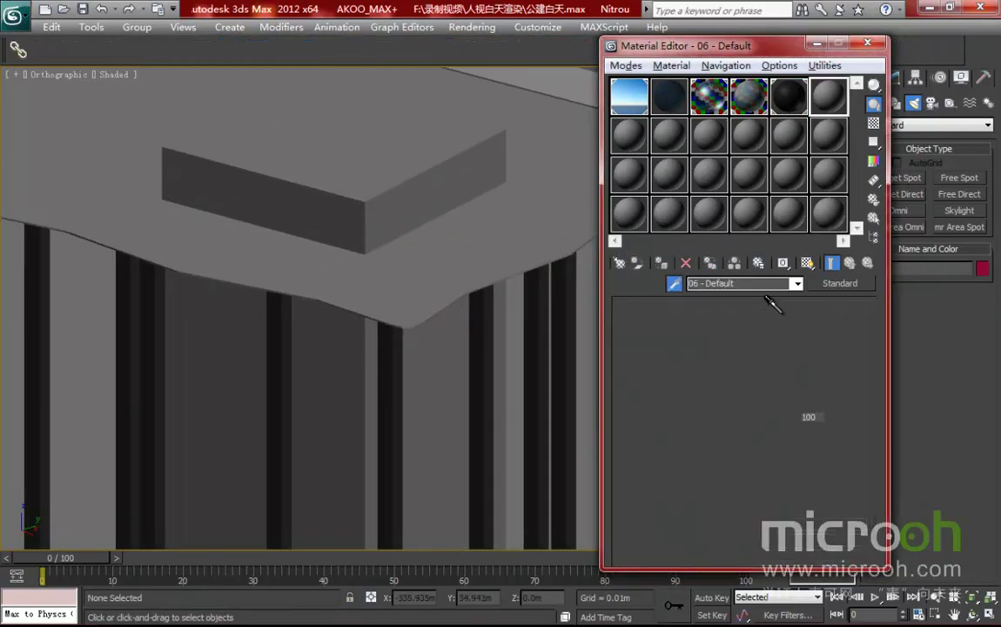
- Select all objects that use the 白墙 material and isolate them for viewing
left_click(873, 218)
left_click(657, 538)
key("alt+q")
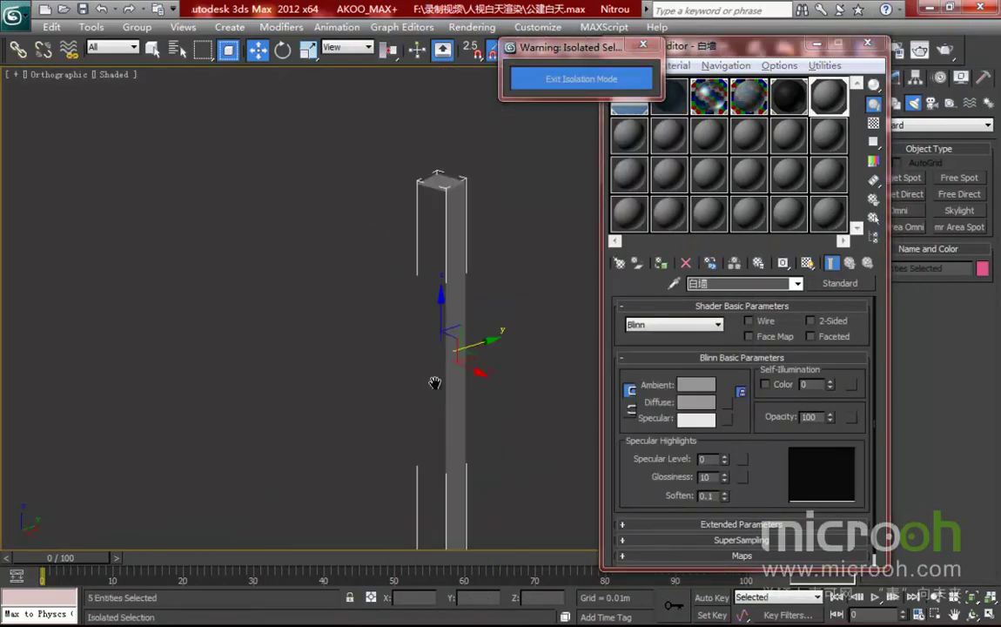
middle_click_drag(467, 327, 477, 357, "alt")
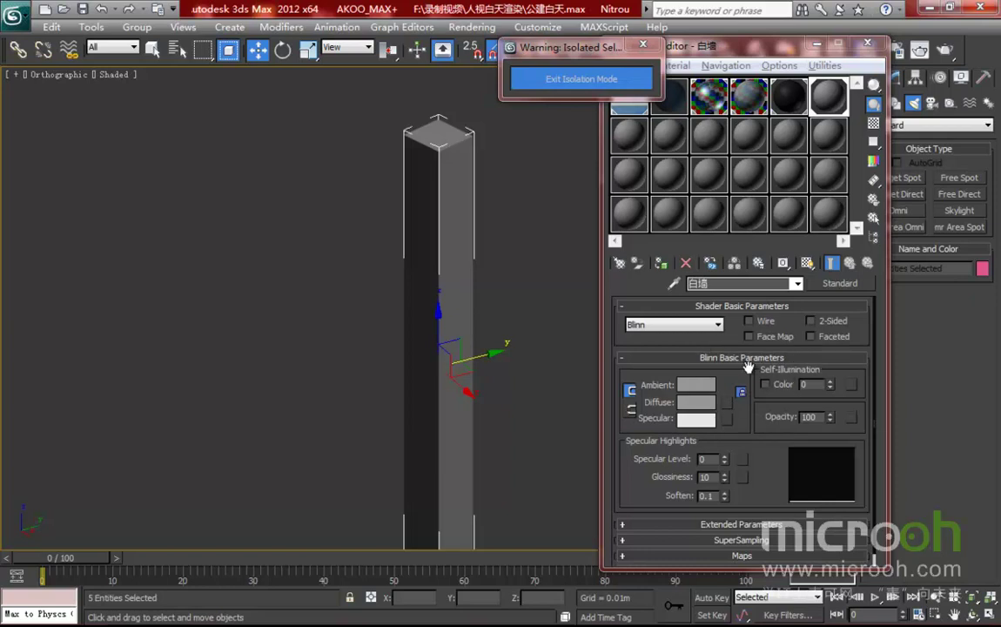
- Exit isolation mode and hide the selected 白墙 objects
left_click(549, 79)
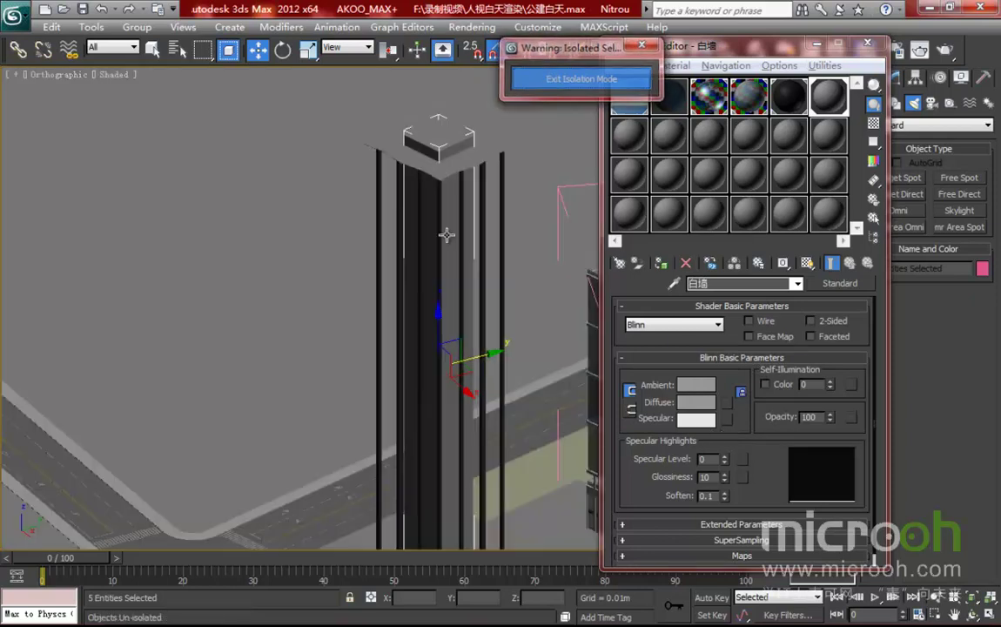
right_click(383, 259)
left_click(438, 243)
left_click(481, 302)
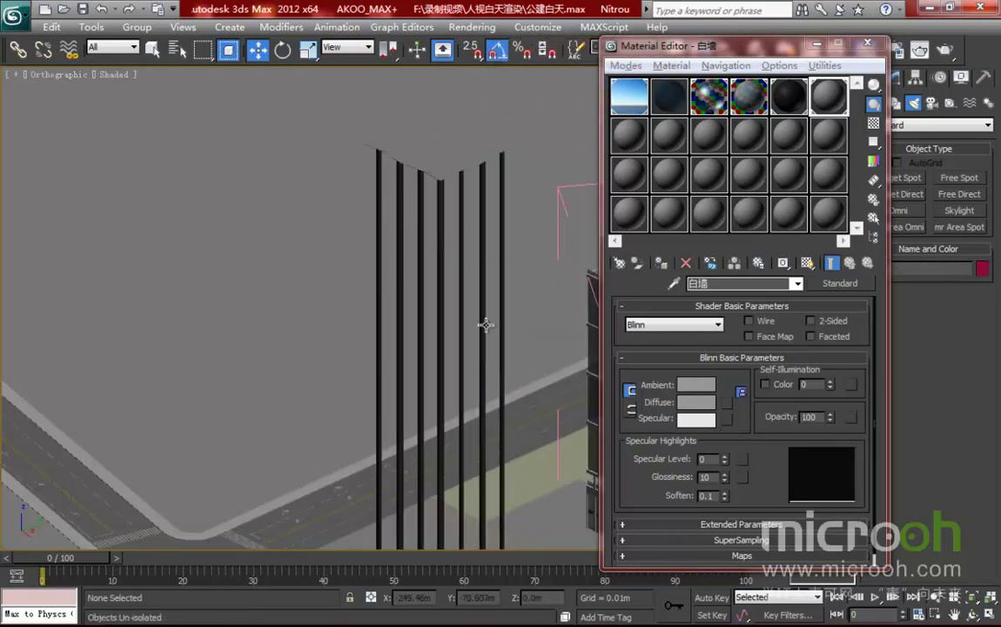
- Sample the 柱子 material from one of the tower's dark vertical columns into the seventh material slot
scroll(463, 179, "up", 2)
scroll(431, 200, "up", 3)
scroll(433, 188, "up", 4)
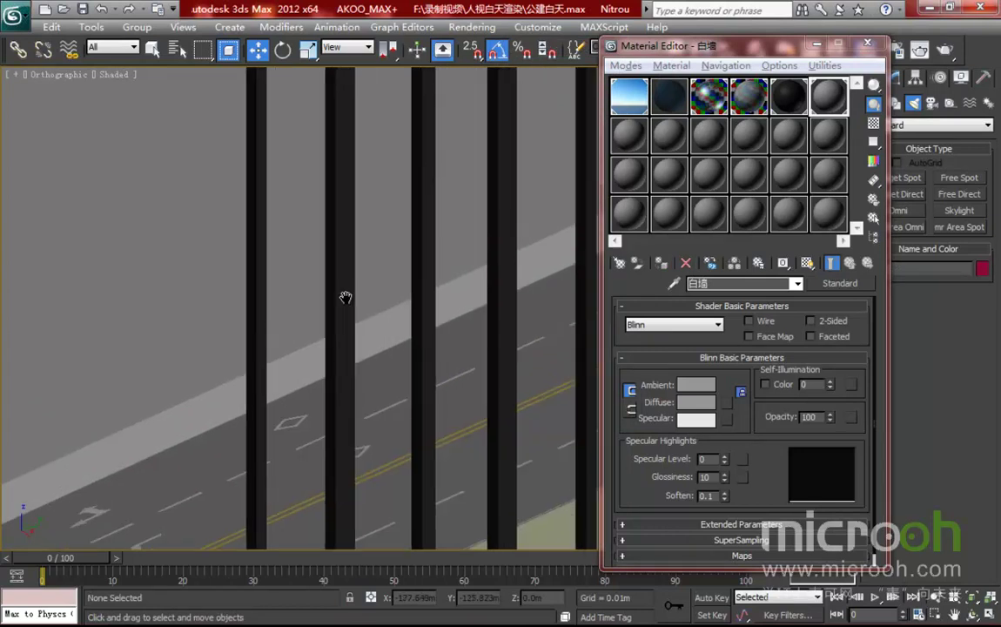
left_click(630, 150)
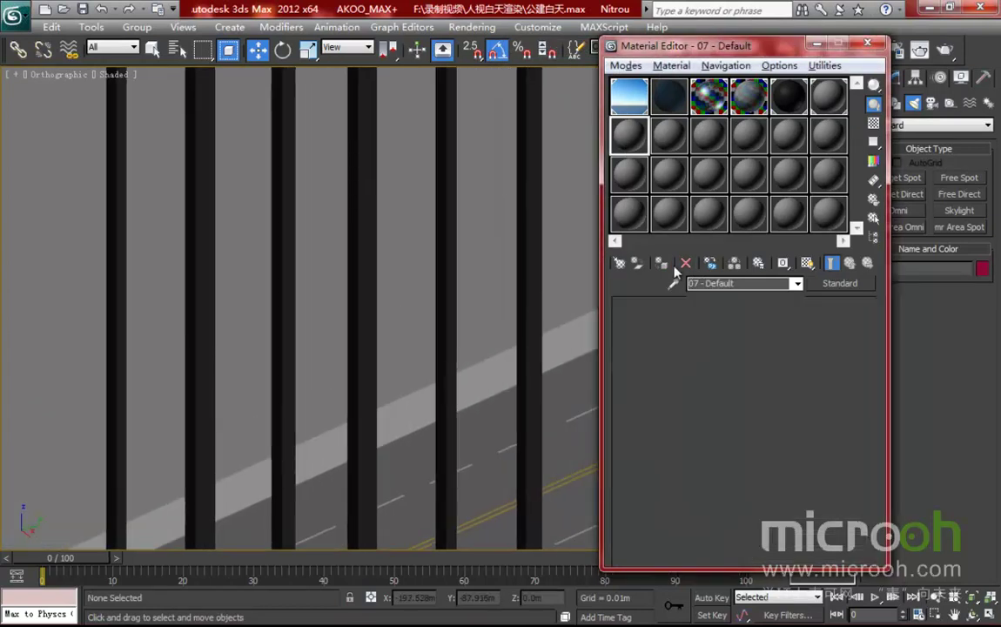
left_click(673, 287)
left_click(501, 190)
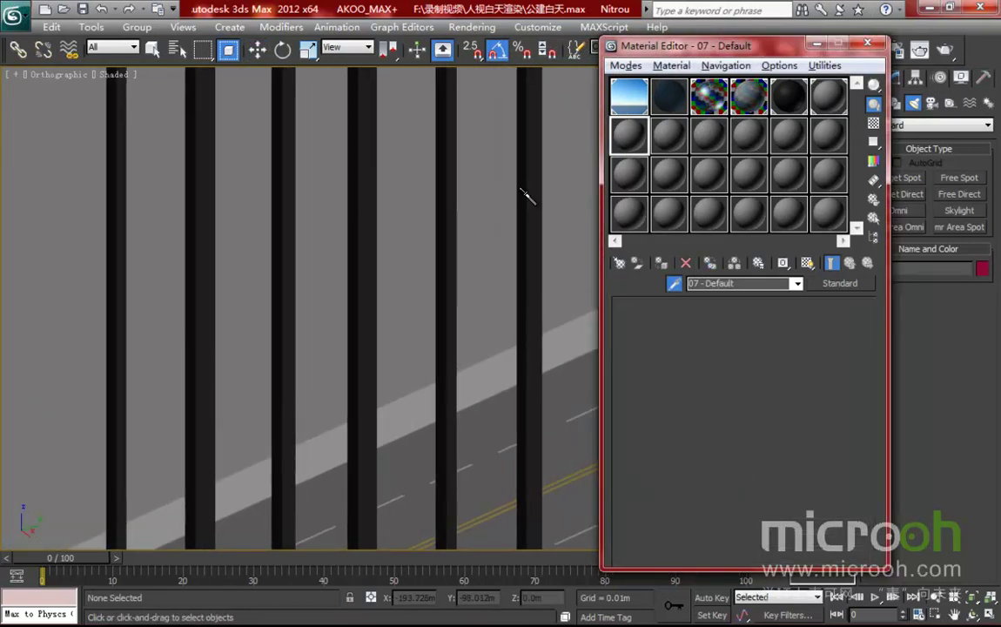
- Select all objects that use the 柱子 material and isolate them for a closer view
left_click(873, 218)
left_click(634, 539)
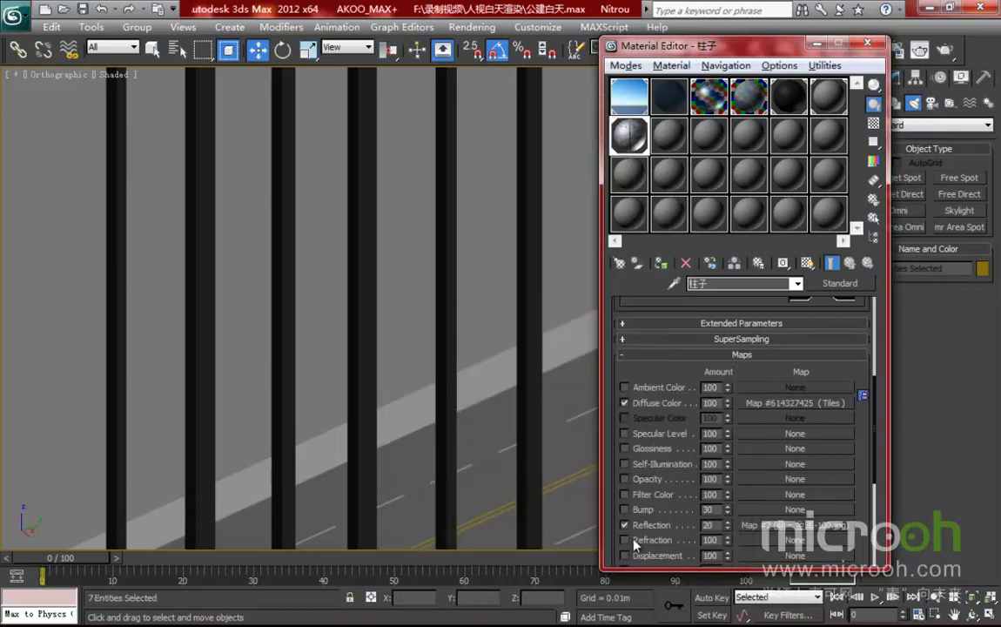
key("alt+q")
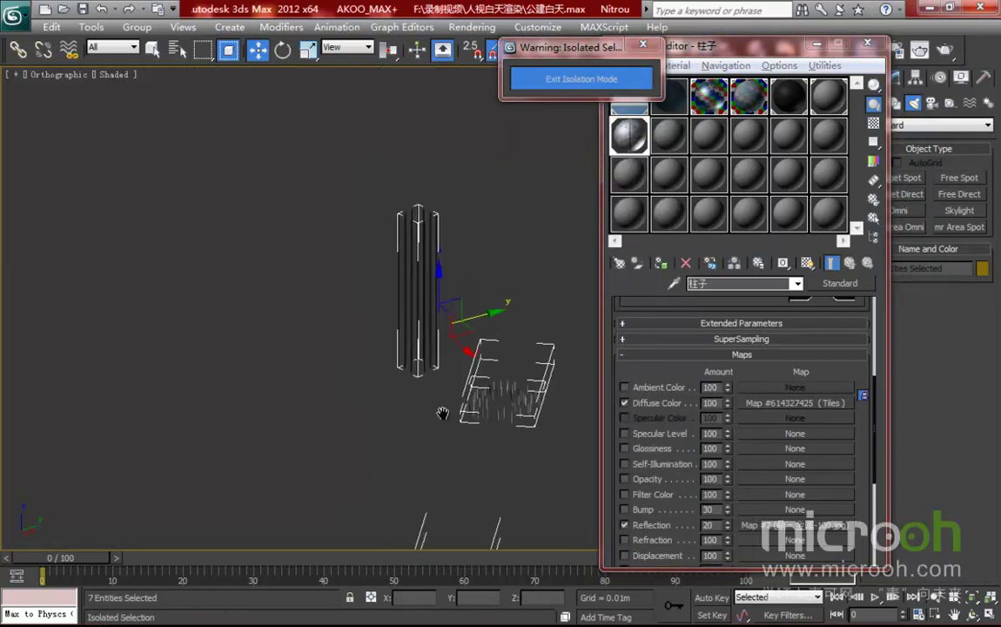
scroll(446, 348, "up", 5)
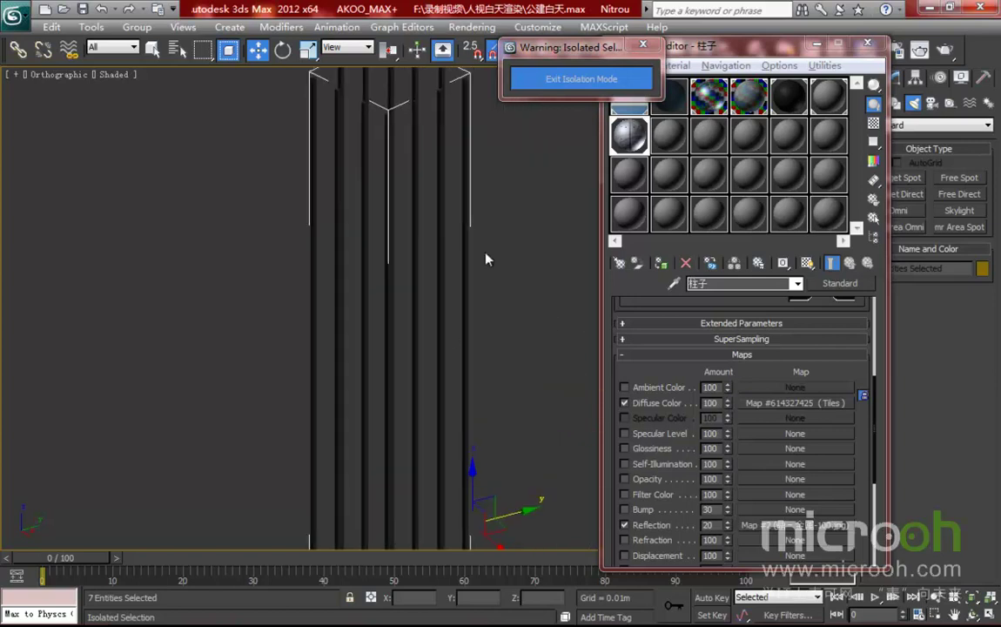
- Look over the 柱子 material's basic parameters and the isolated columns up close
middle_click_drag(483, 237, 545, 309)
scroll(545, 310, "up", 2)
left_click_drag(795, 370, 787, 566)
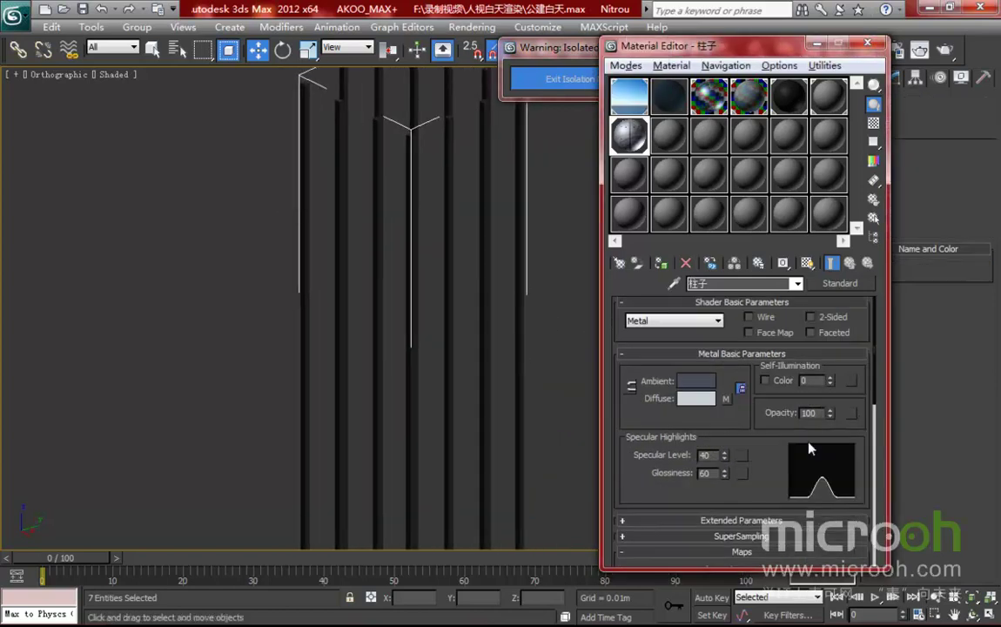
left_click_drag(730, 378, 735, 434)
middle_click_drag(462, 245, 571, 326)
scroll(521, 251, "up", 8)
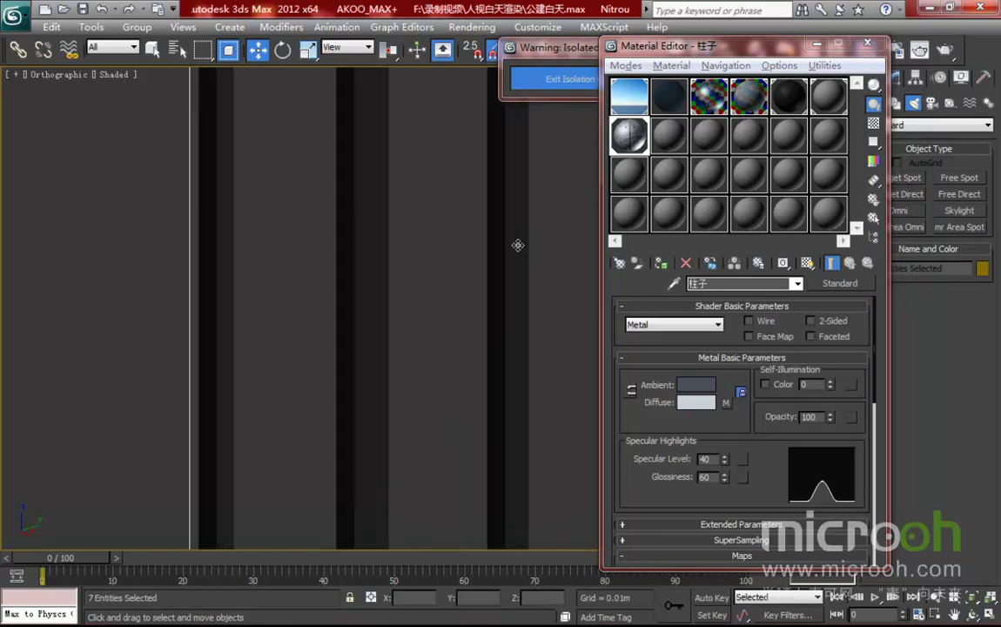
scroll(495, 293, "down", 7)
- Exit isolation mode and hide the selected 柱子 columns
left_click(536, 81)
right_click(475, 289)
left_click(508, 241)
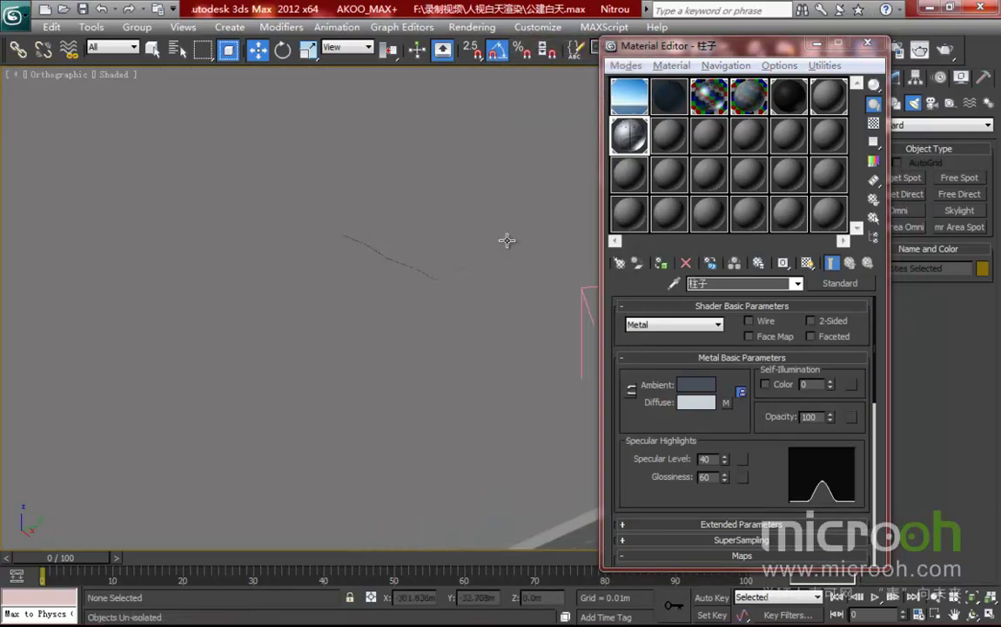
- Examine the ring-shaped building near the towers from a closer angle, moving the Material Editor aside to uncover it
scroll(503, 327, "down", 5)
middle_click_drag(488, 441, 356, 233)
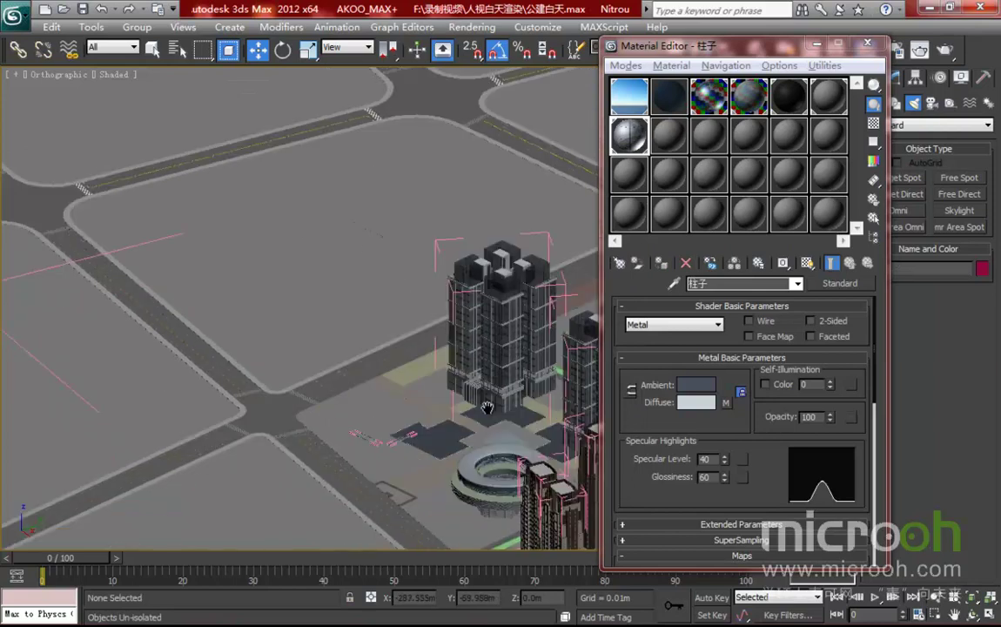
middle_click_drag(487, 376, 391, 254)
middle_click_drag(414, 389, 399, 373)
scroll(395, 368, "up", 2)
scroll(372, 346, "up", 4)
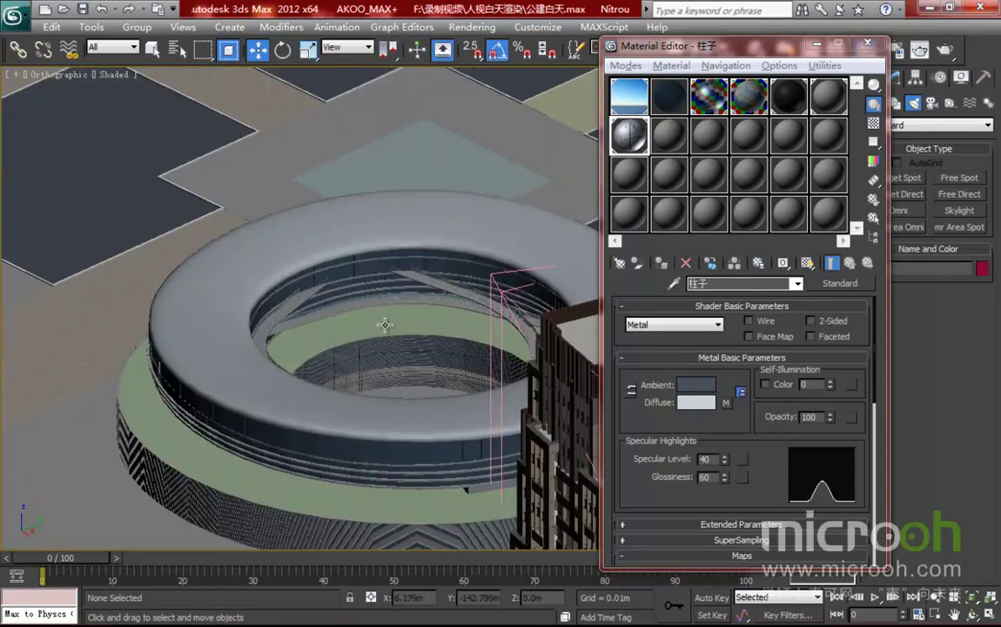
middle_click_drag(385, 324, 446, 211)
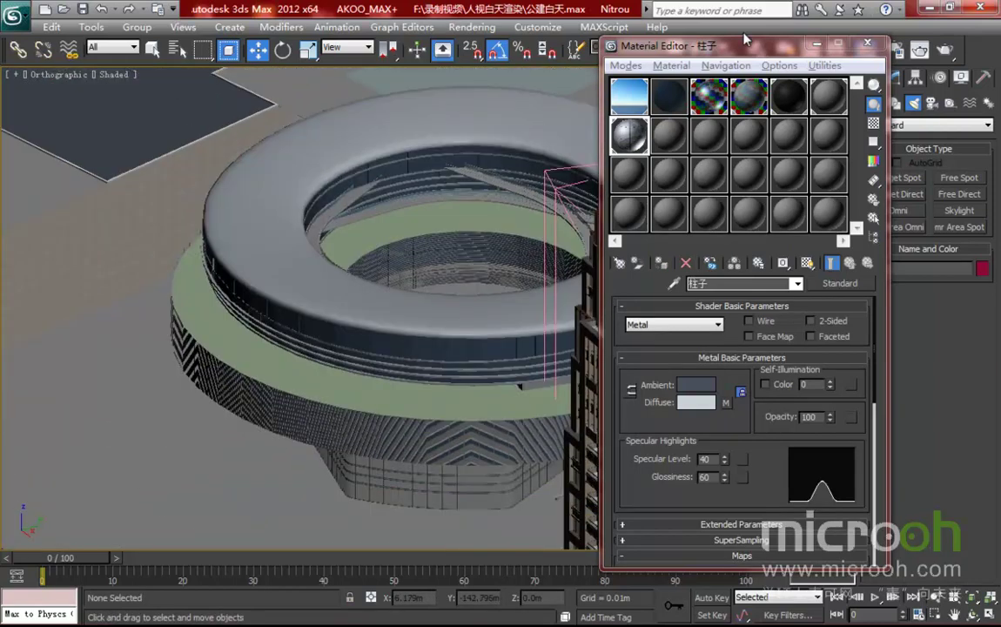
left_click_drag(651, 49, 740, 40)
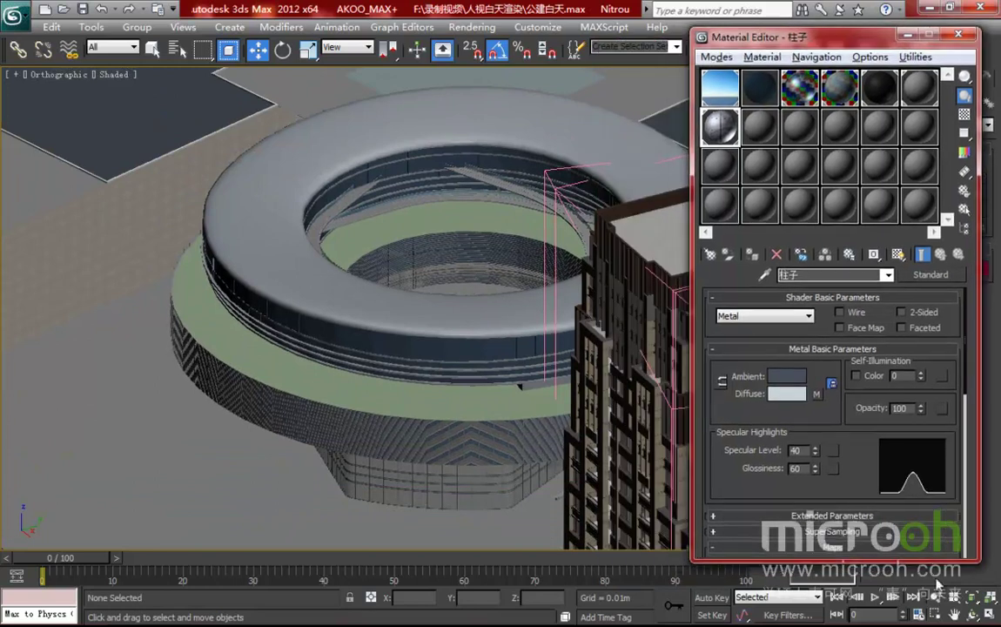
left_click(972, 613)
left_click_drag(441, 380, 412, 327)
- Sample the 金属顶 material from the ring-shaped building's roof into the eighth material slot
left_click(759, 127)
right_click(574, 262)
left_click(474, 275)
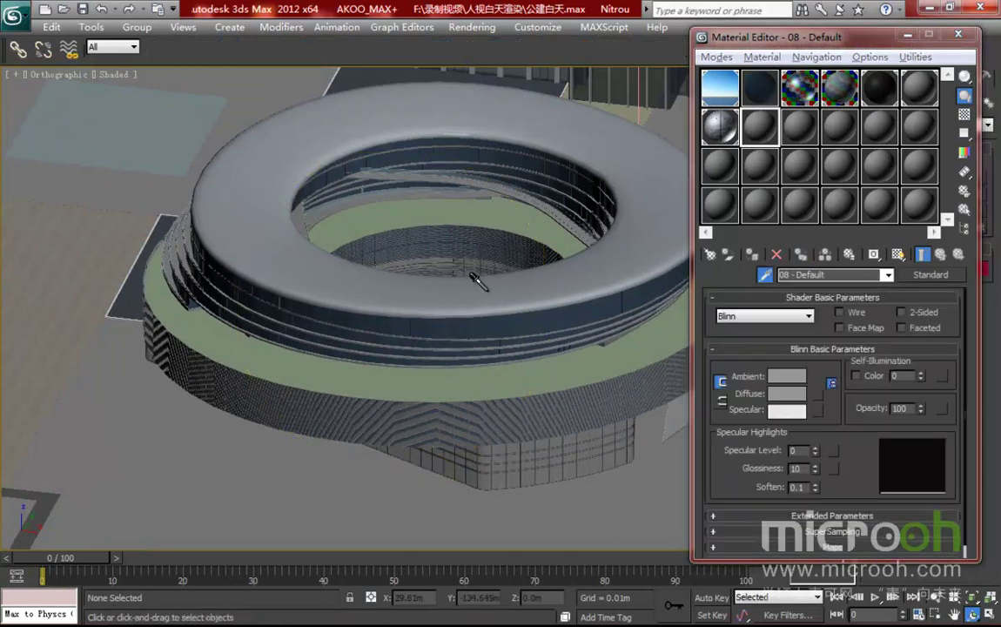
key("w")
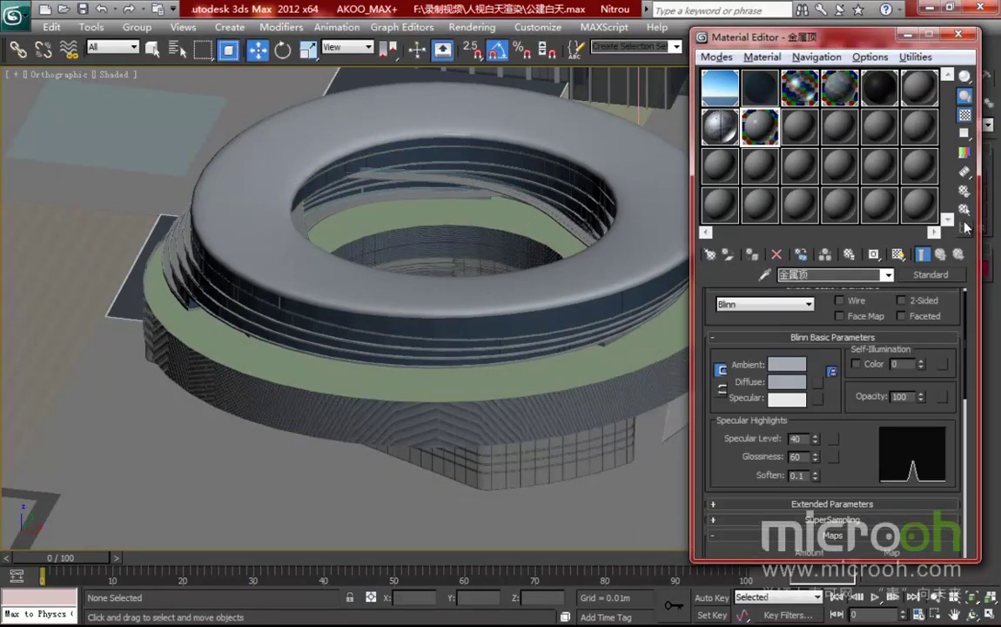
- Select all objects that use the 金属顶 material and isolate them
left_click(964, 228)
left_click(642, 537)
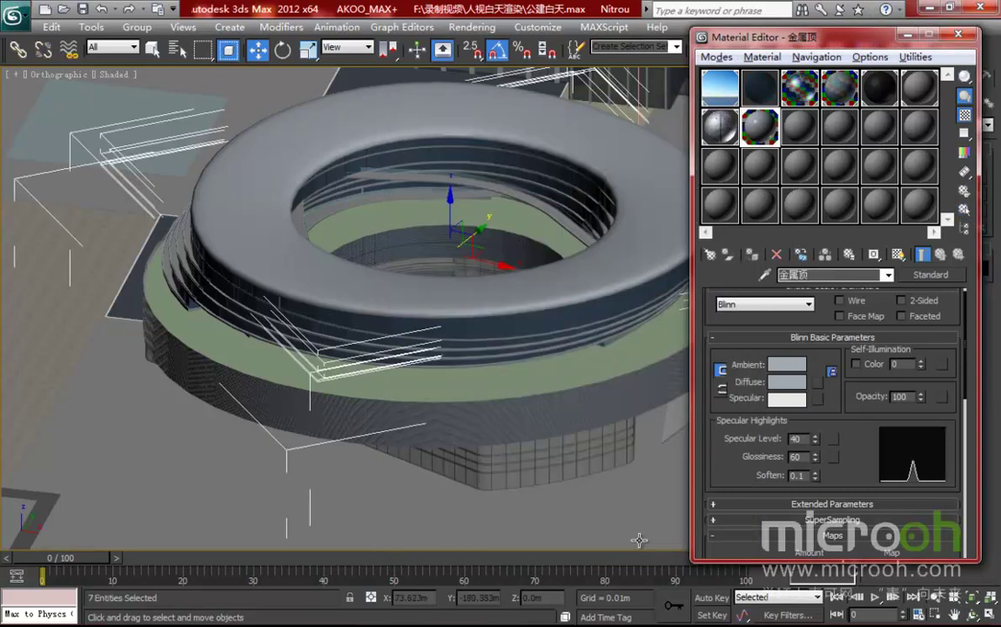
key("alt+q")
- Examine the isolated 金属顶 parts of the ring-shaped building, including the roof ring, supports and thin curved bands
middle_click_drag(437, 341, 461, 360)
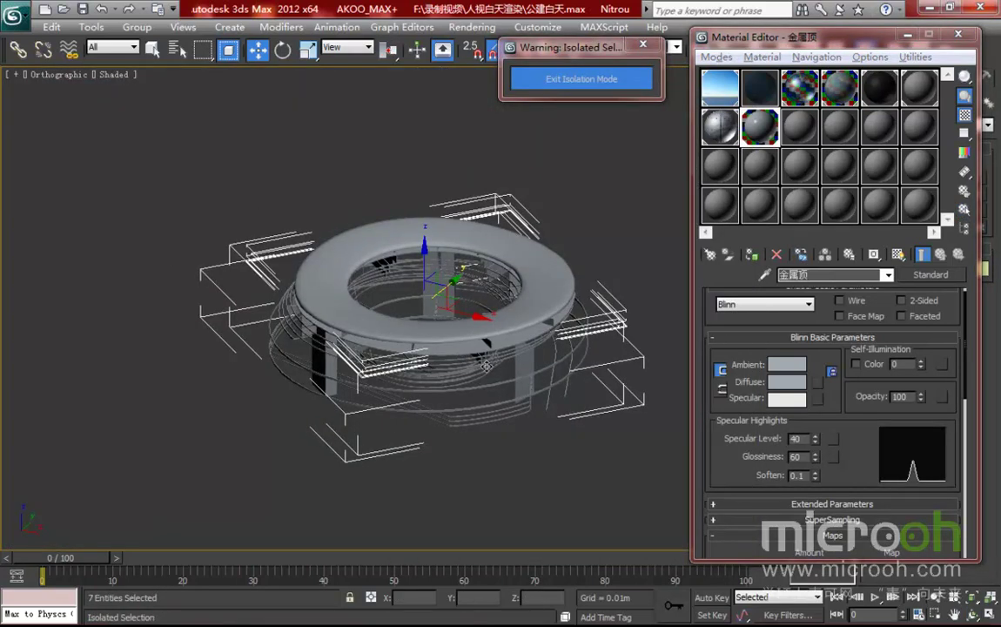
middle_click_drag(566, 362, 588, 384)
scroll(539, 348, "up", 2)
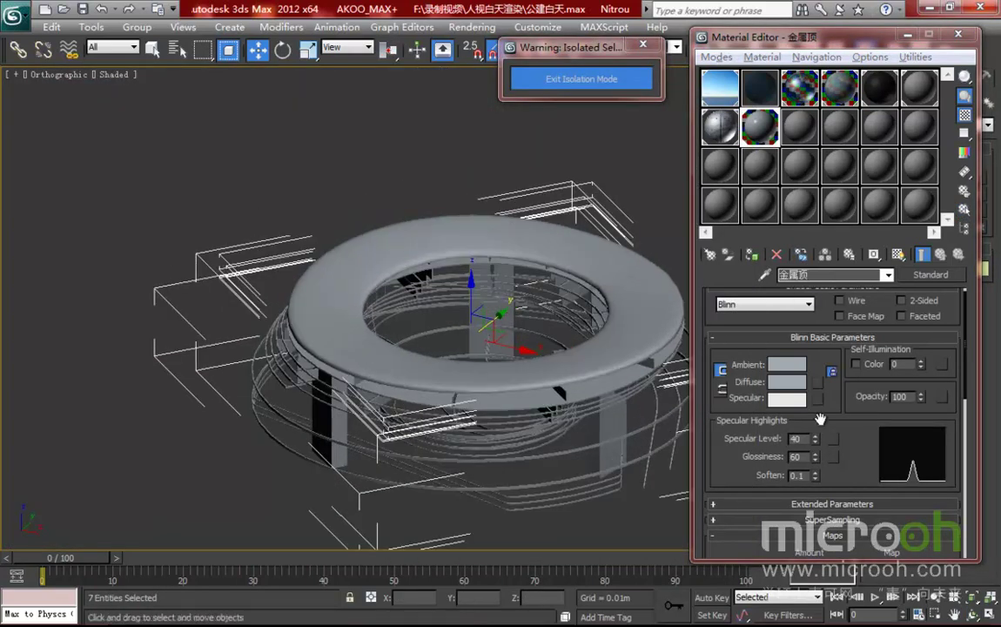
middle_click_drag(432, 337, 406, 315)
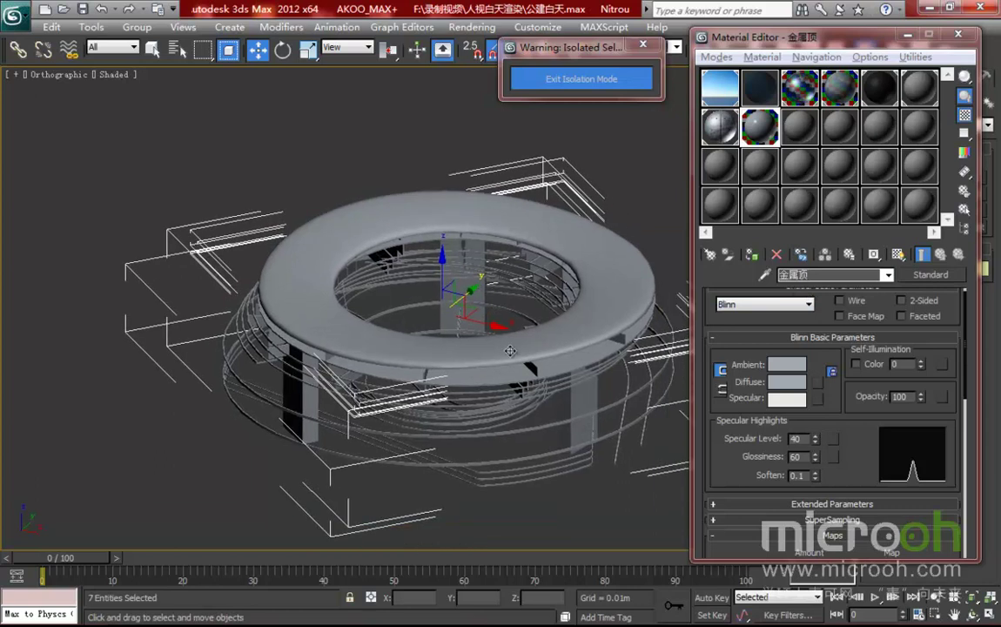
scroll(515, 351, "up", 3)
middle_click_drag(508, 379, 441, 179)
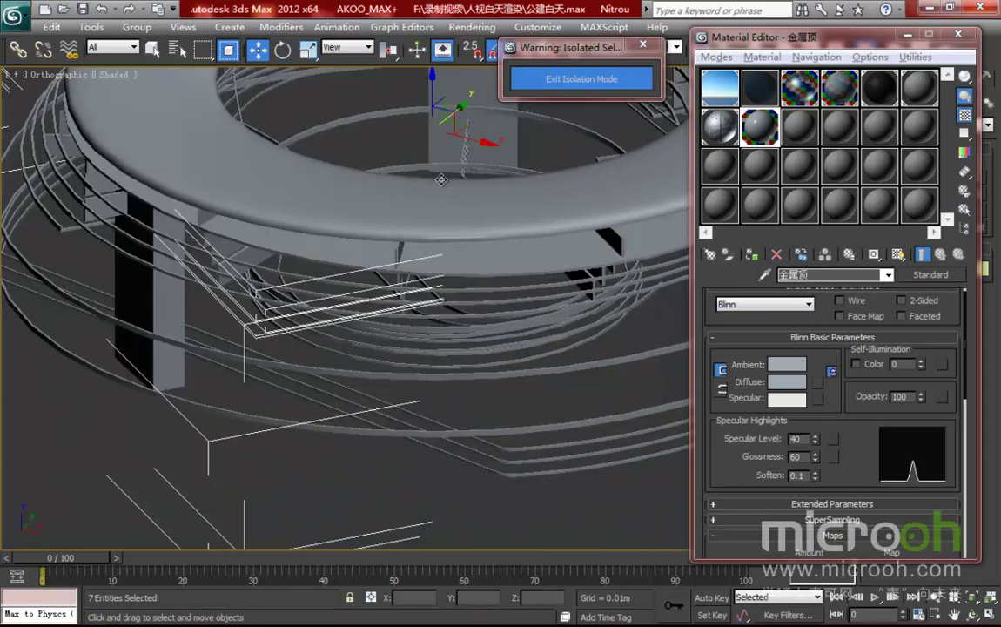
scroll(528, 260, "up", 2)
scroll(528, 260, "down", 2)
scroll(801, 370, "up", 1)
- Change the 金属顶 material's type from Standard to VRayMtl
left_click(931, 275)
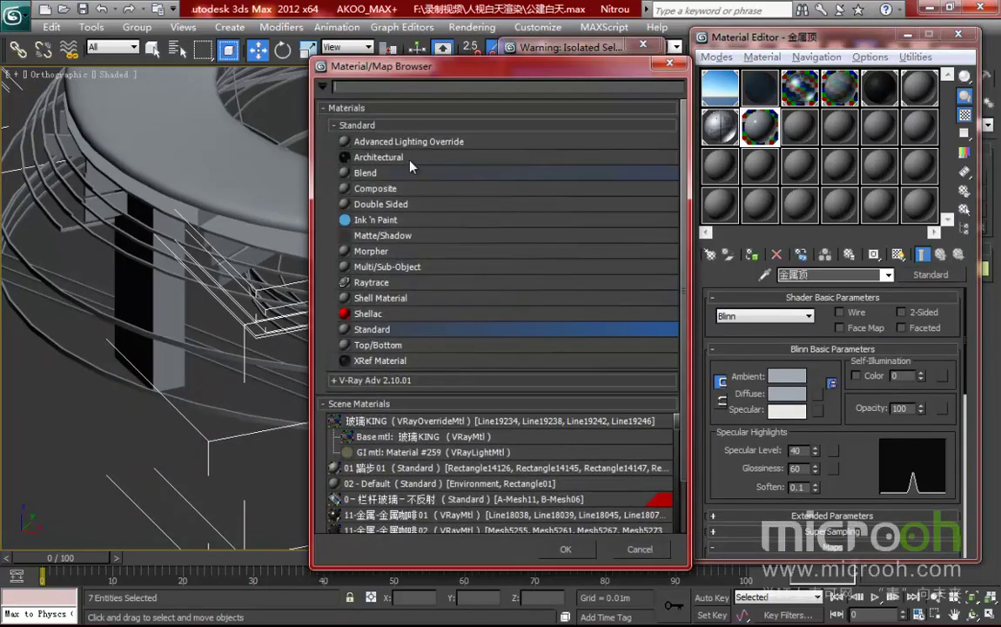
left_click(367, 381)
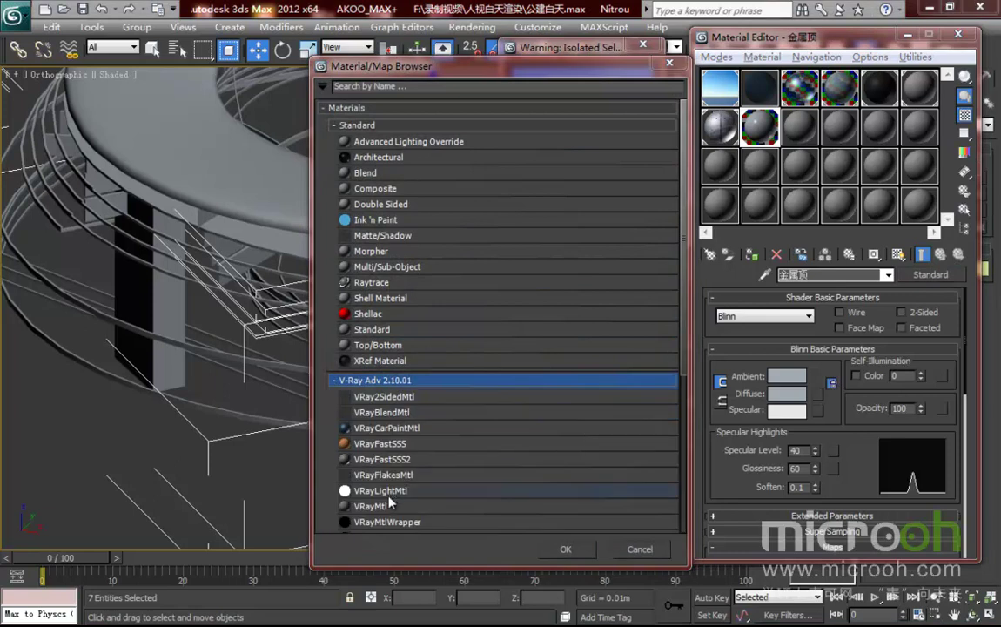
left_click(379, 507)
double_click(379, 507)
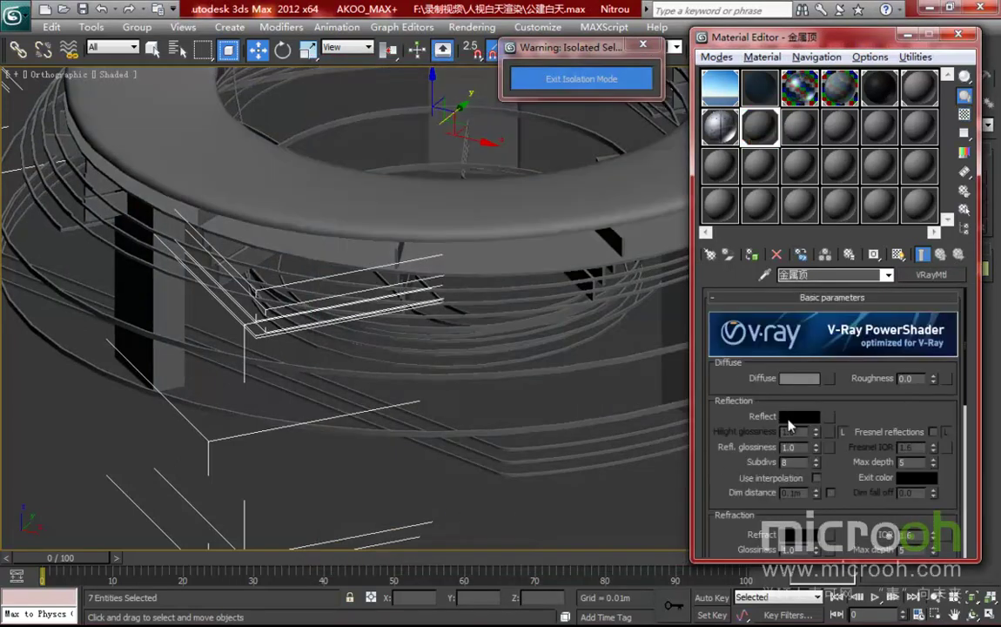
- Set the 金属顶 material's diffuse colour to a light grey-blue, RGB 163, 178, 192
middle_click_drag(445, 253, 540, 339)
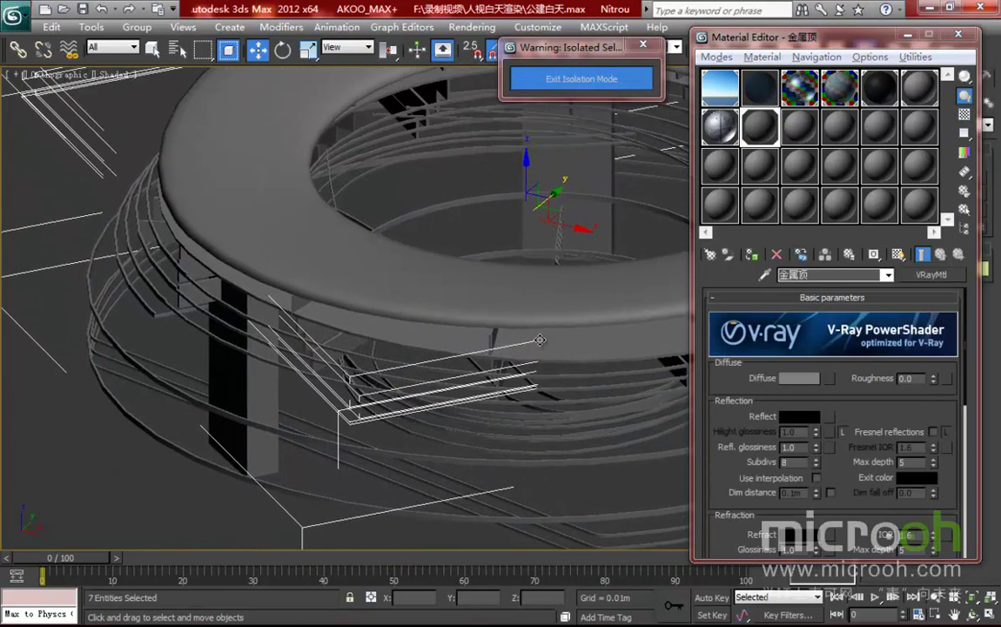
left_click(800, 380)
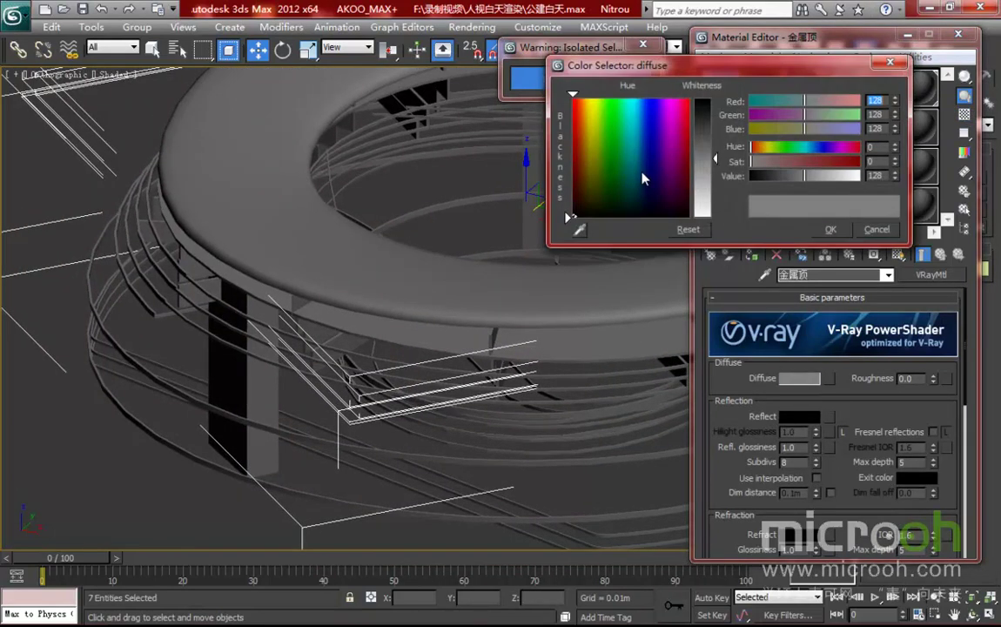
left_click(641, 171)
left_click(831, 178)
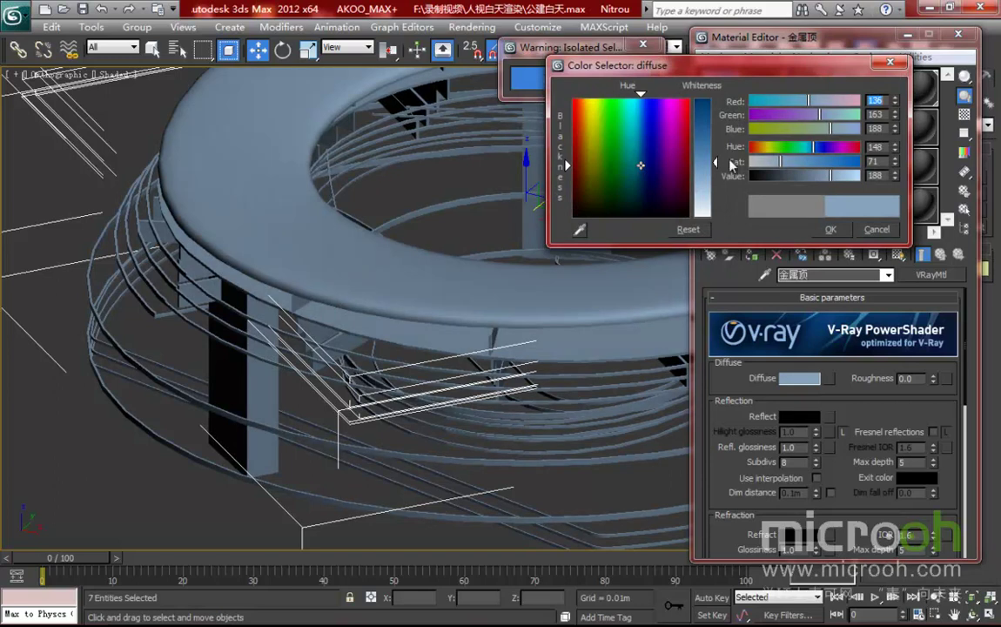
left_click_drag(716, 160, 712, 197)
left_click_drag(827, 178, 836, 179)
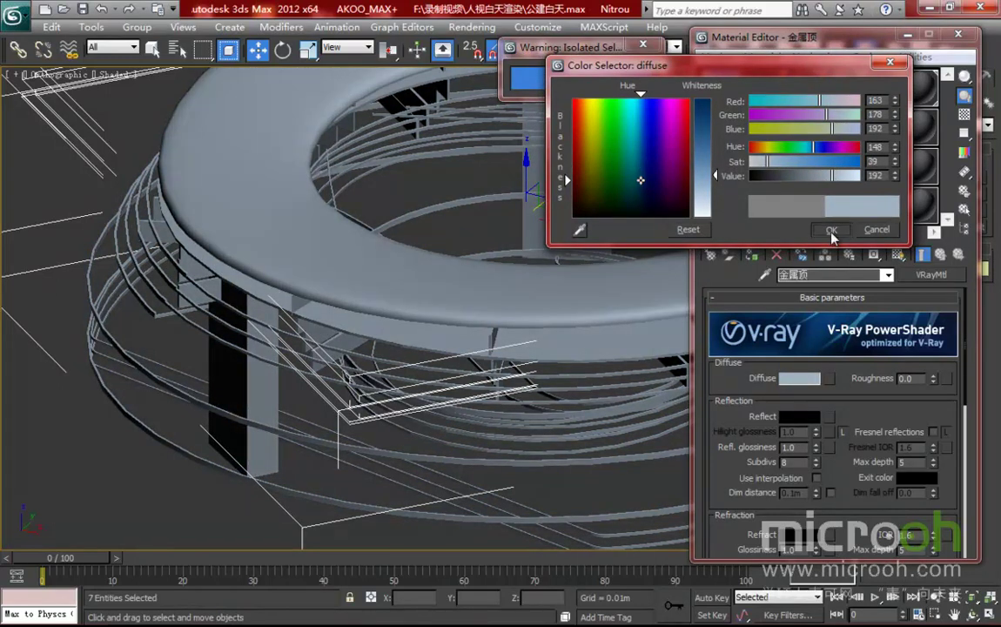
left_click(831, 229)
- Copy the 金属顶 material's diffuse colour for reuse
scroll(834, 395, "down", 1)
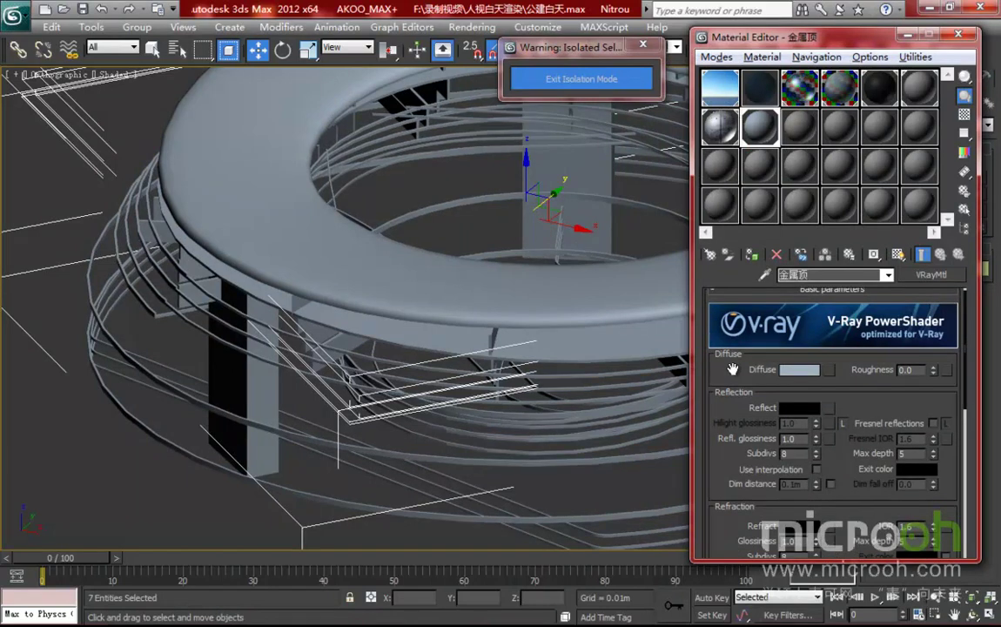
left_click_drag(733, 370, 754, 348)
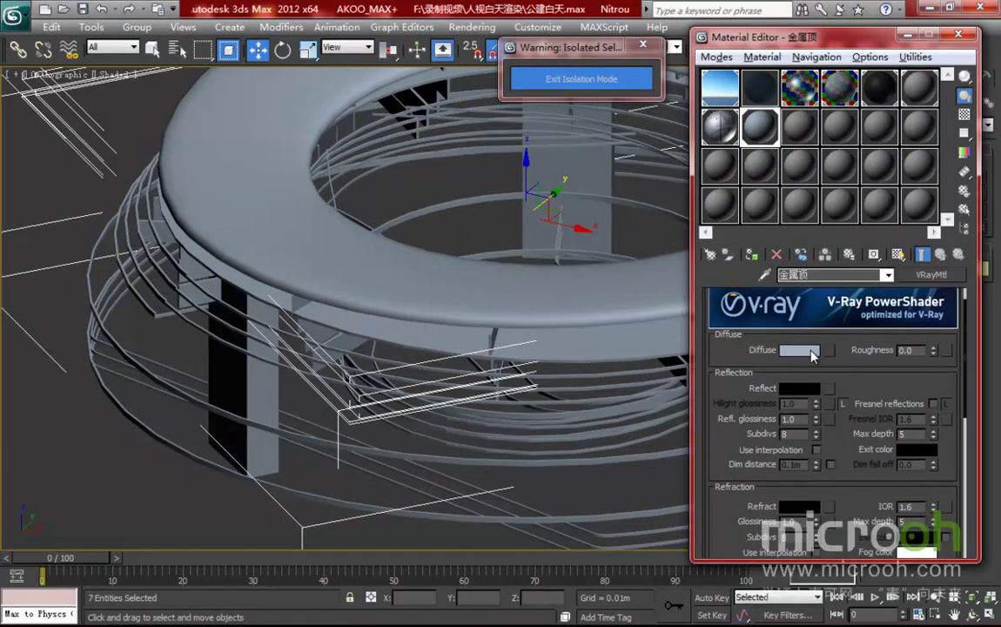
right_click(801, 349)
left_click(823, 356)
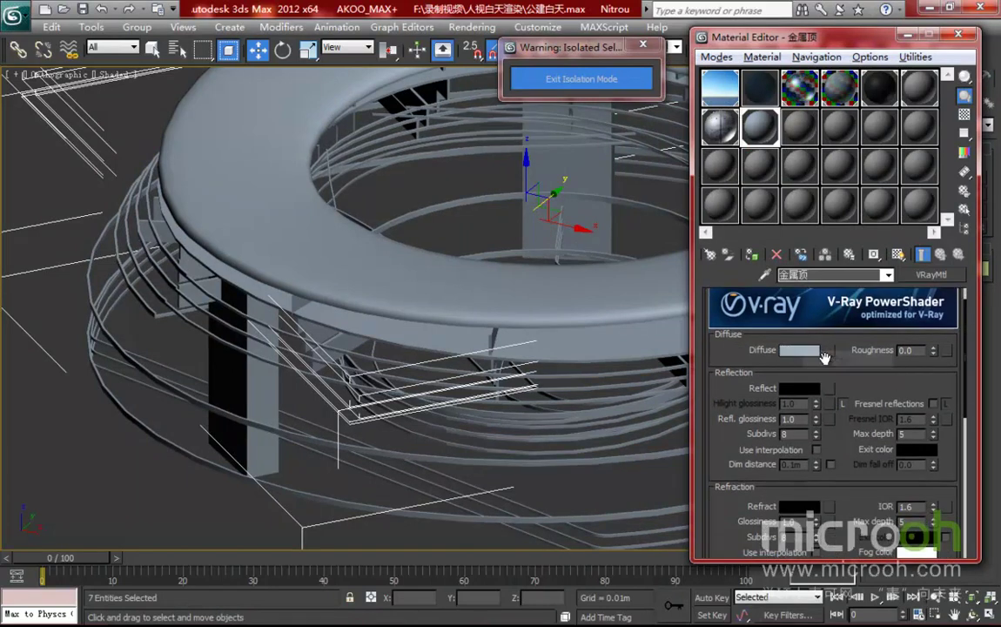
- Assign a Tiles map to the material's diffuse channel and show it on the parts in the viewport
left_click(830, 353)
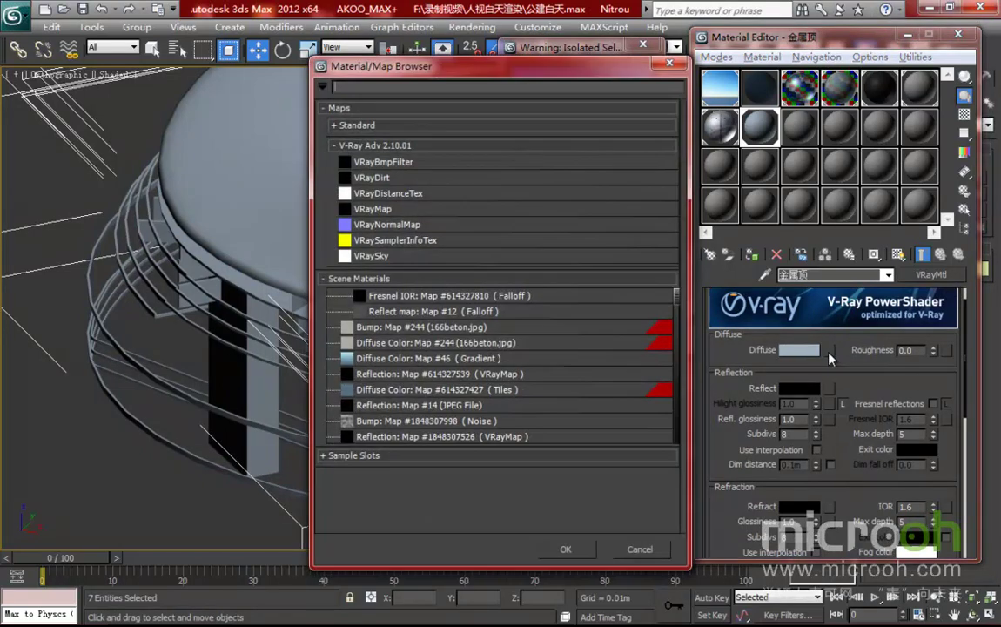
left_click(368, 127)
scroll(435, 353, "down", 5)
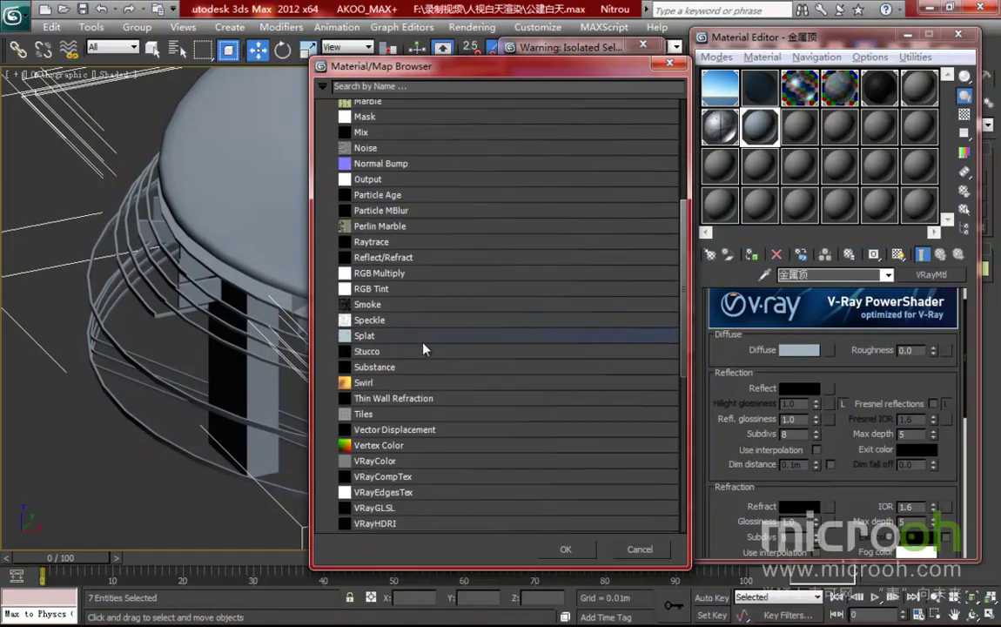
scroll(426, 346, "down", 2)
double_click(362, 379)
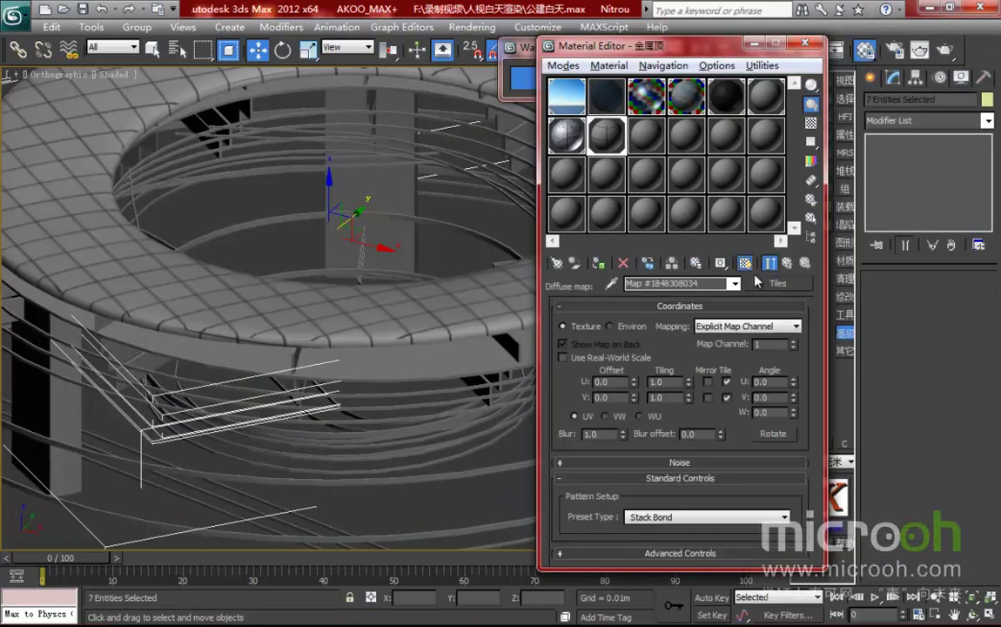
- Add a UVW Map modifier to the selected roof parts, with Box mapping and length, width and height of 2 m
left_click(948, 120)
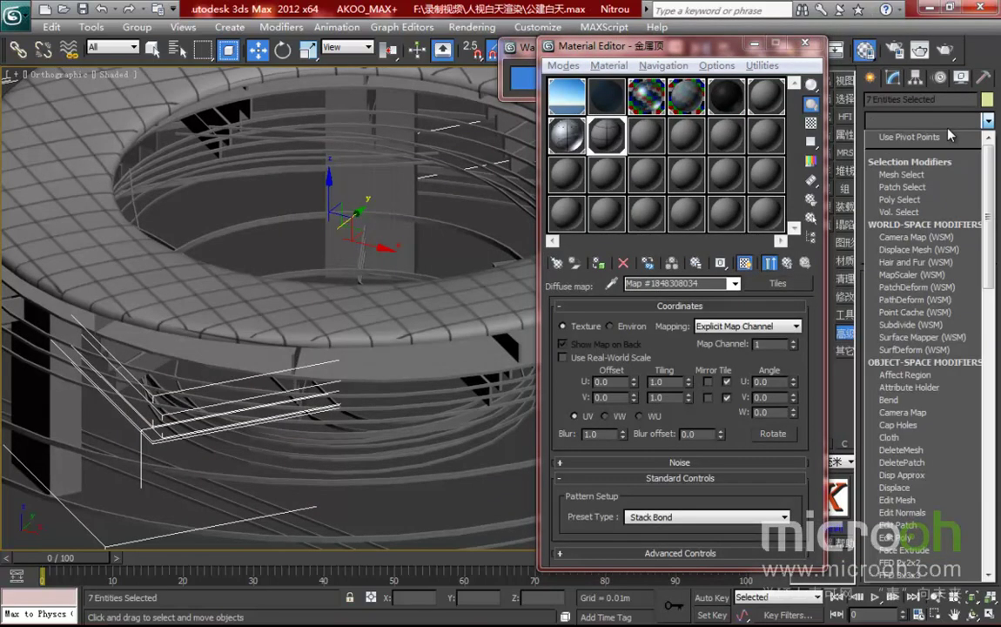
scroll(910, 365, "down", 10)
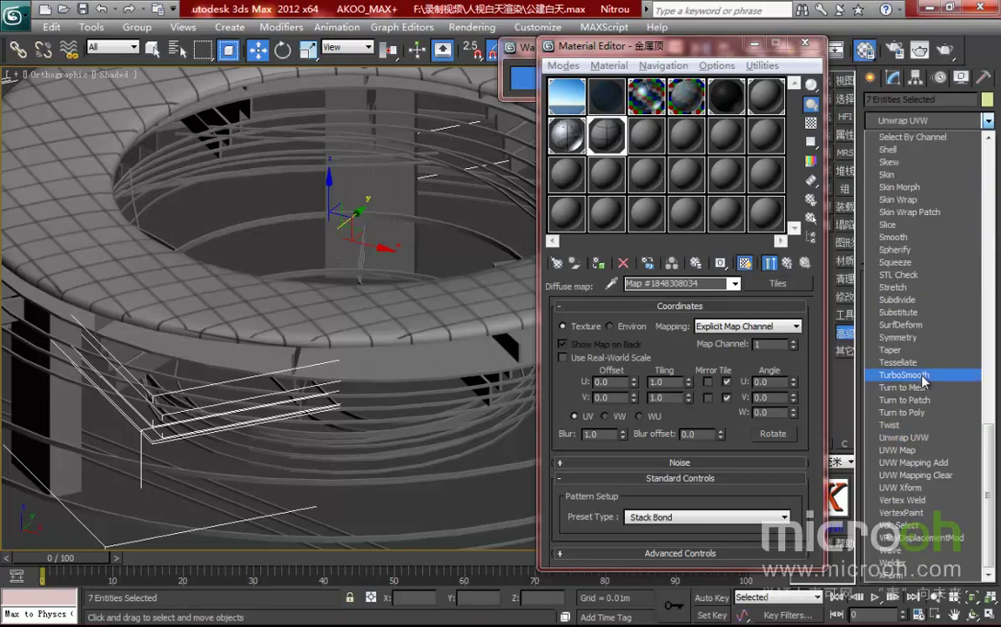
left_click(908, 451)
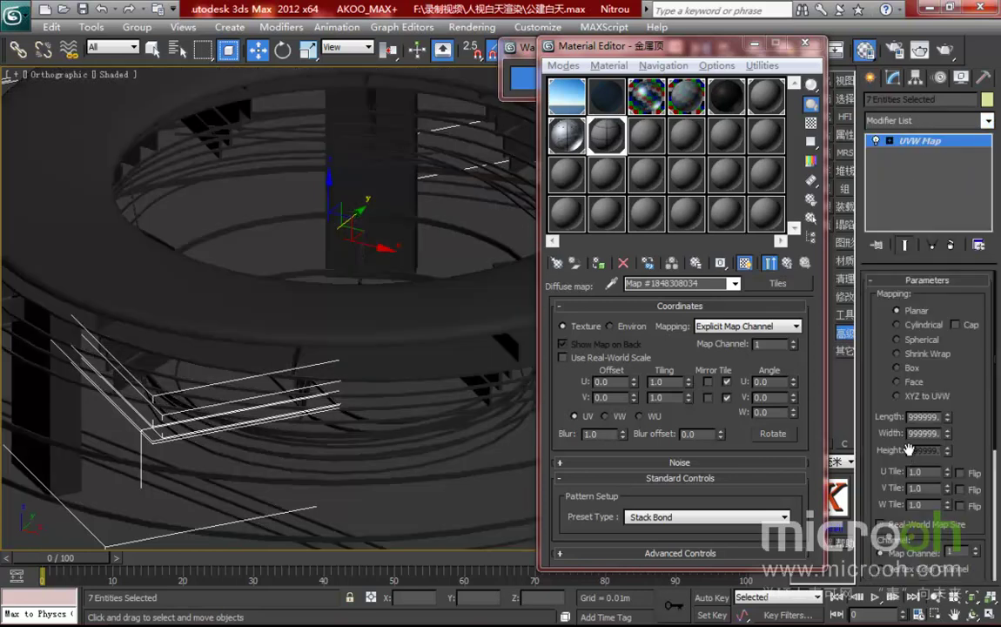
left_click(898, 368)
double_click(934, 418)
type("2")
key("Tab")
type("2")
key("Tab")
type("2")
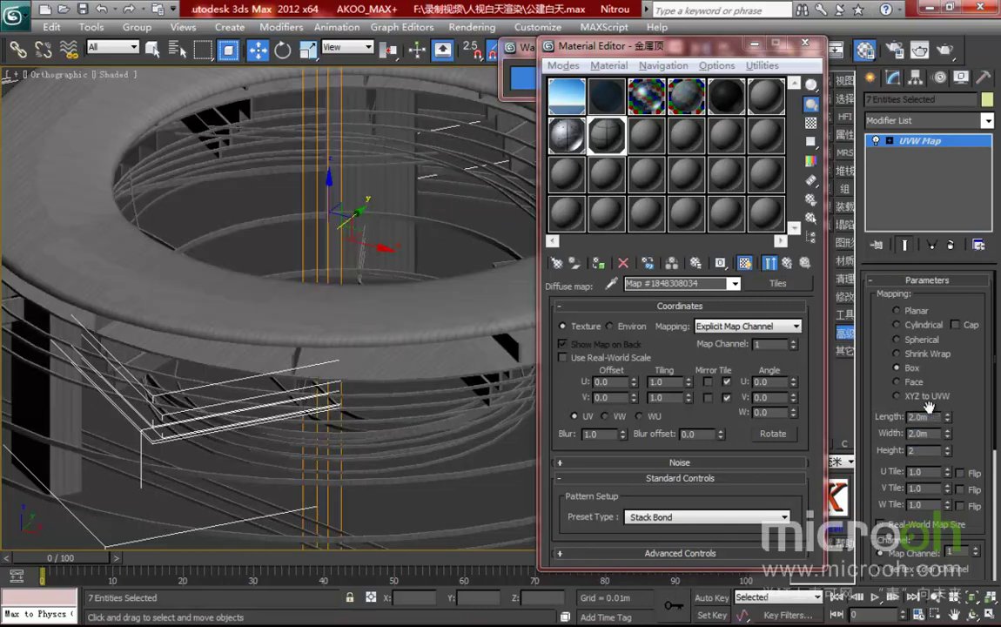
key("Return")
- Paste the copied grey-blue colour into the tile texture in the Tiles map's Advanced Controls
scroll(340, 287, "up", 5)
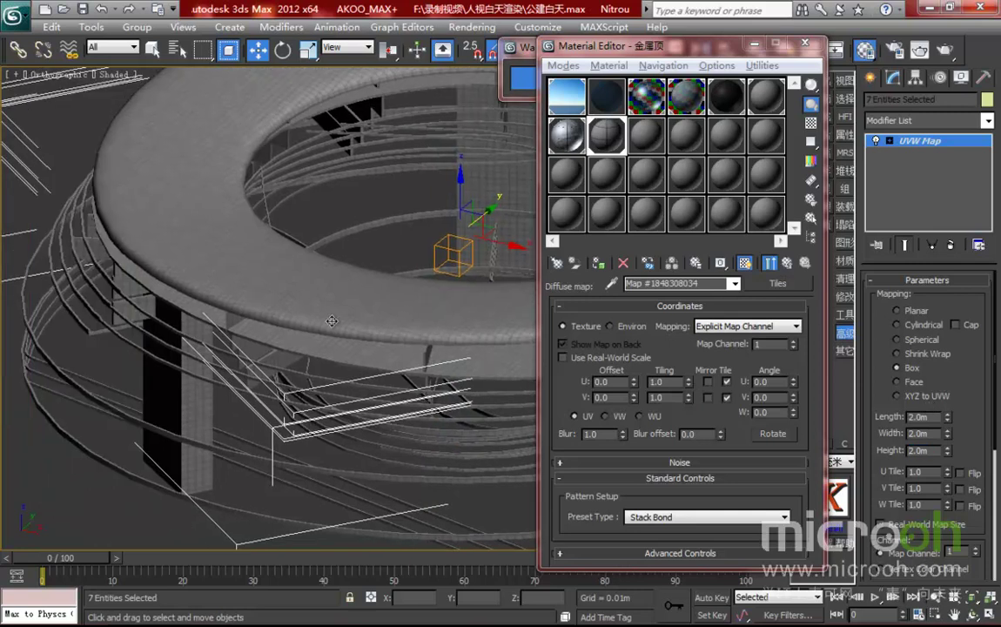
middle_click_drag(270, 362, 366, 235)
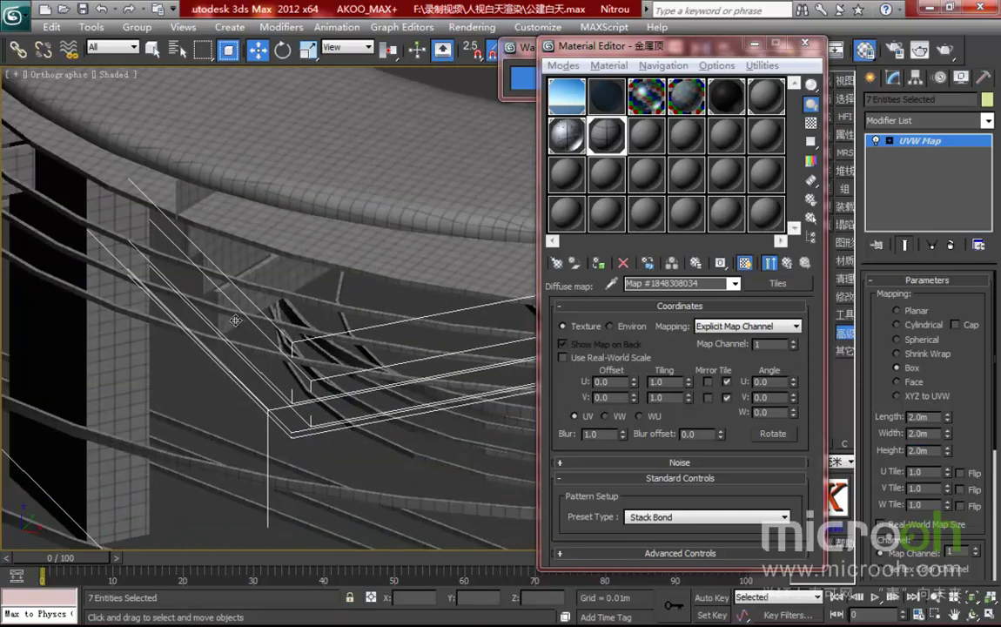
scroll(233, 317, "down", 5)
scroll(367, 331, "up", 10)
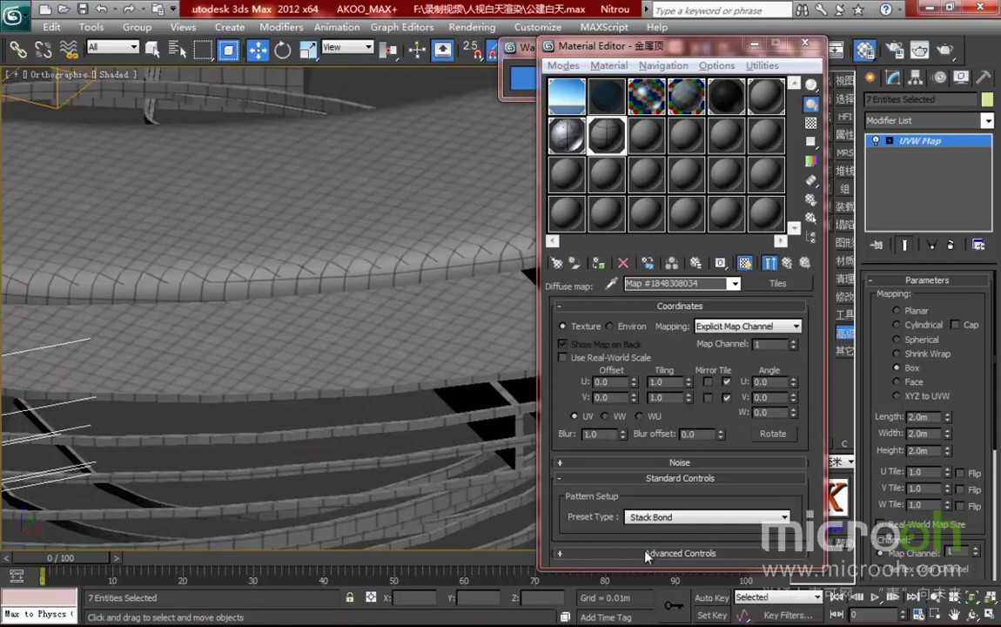
left_click(648, 553)
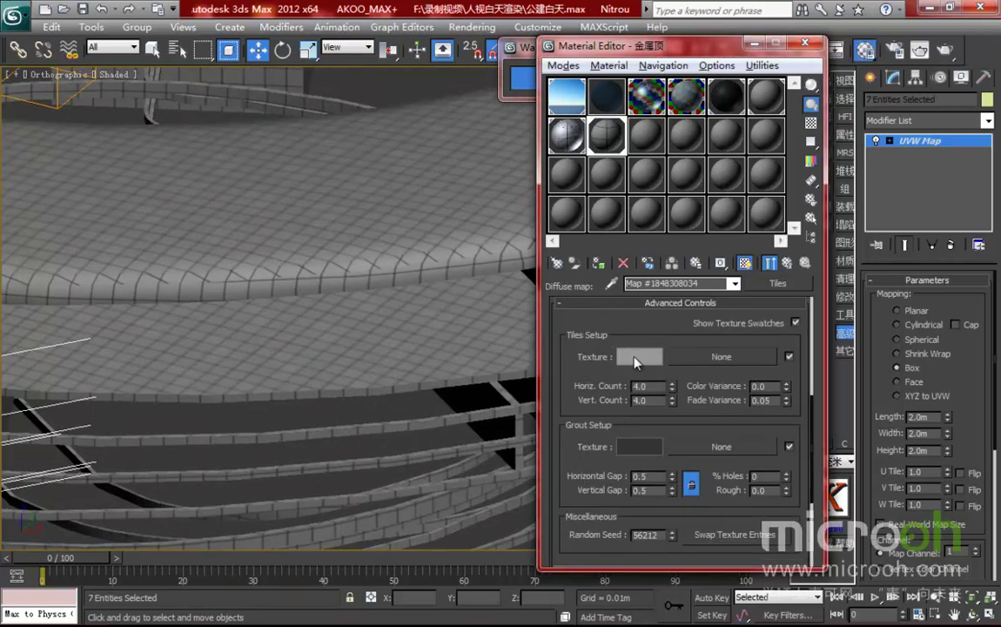
right_click(632, 369)
left_click(652, 389)
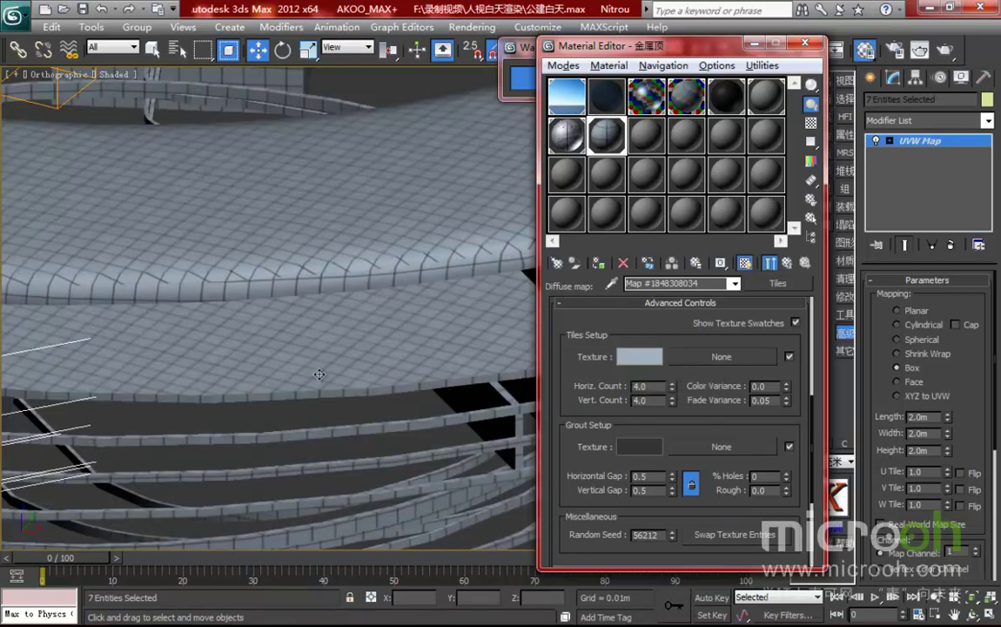
- Set the Tiles map's horizontal and vertical grout gaps to 0.2 and inspect the tile lines on the roof
middle_click_drag(312, 379, 380, 398)
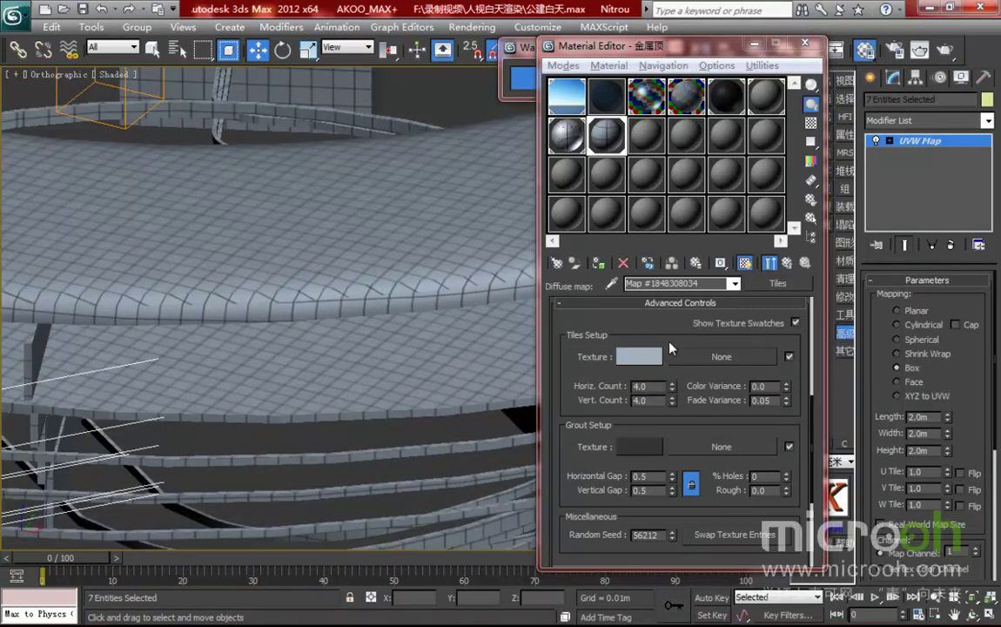
left_click_drag(651, 417, 651, 356)
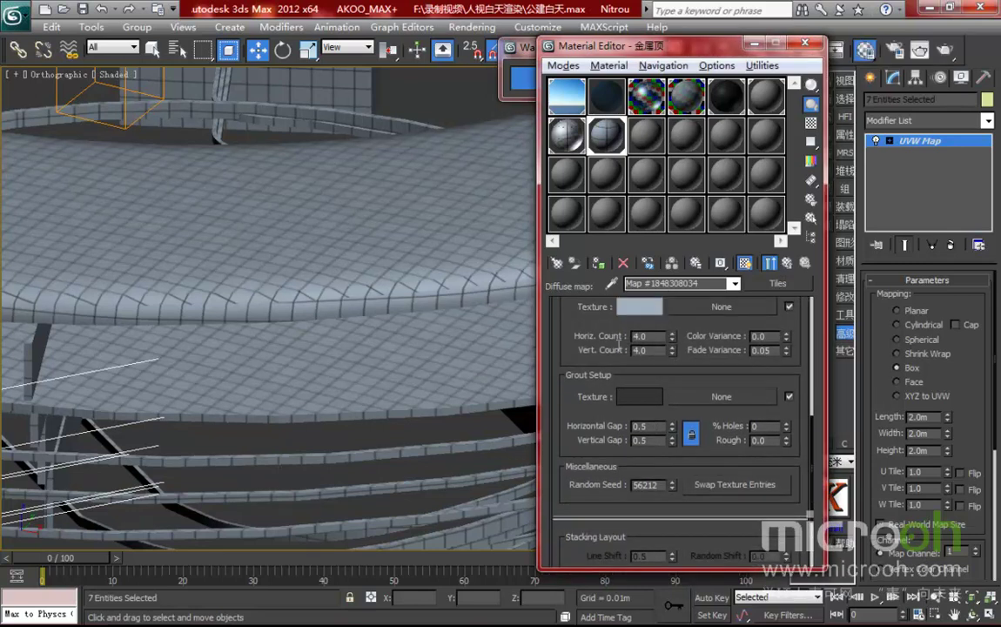
left_click_drag(579, 340, 597, 281)
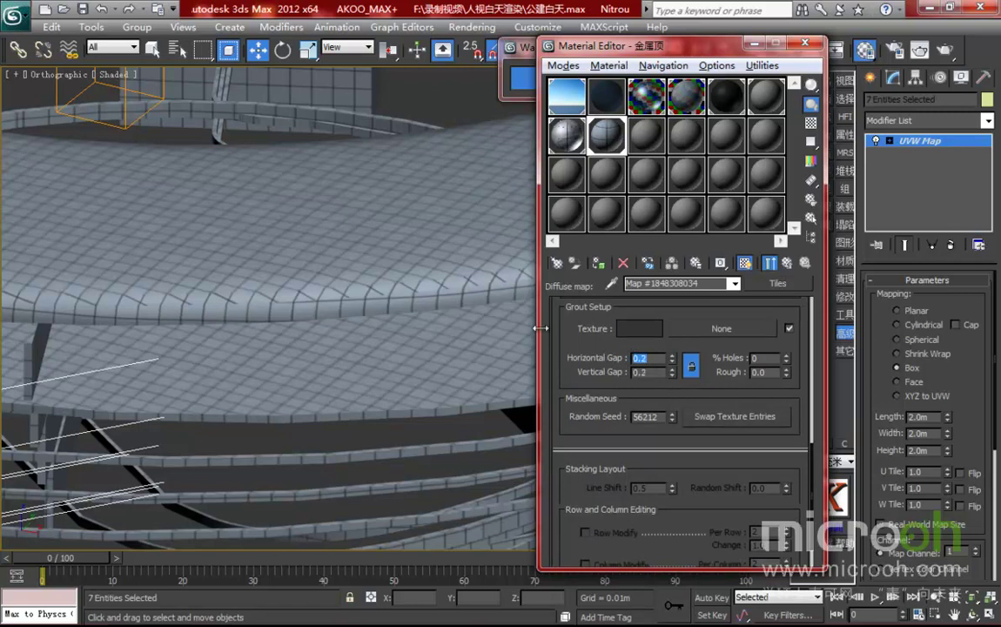
middle_click_drag(118, 312, 373, 237)
scroll(382, 284, "down", 5)
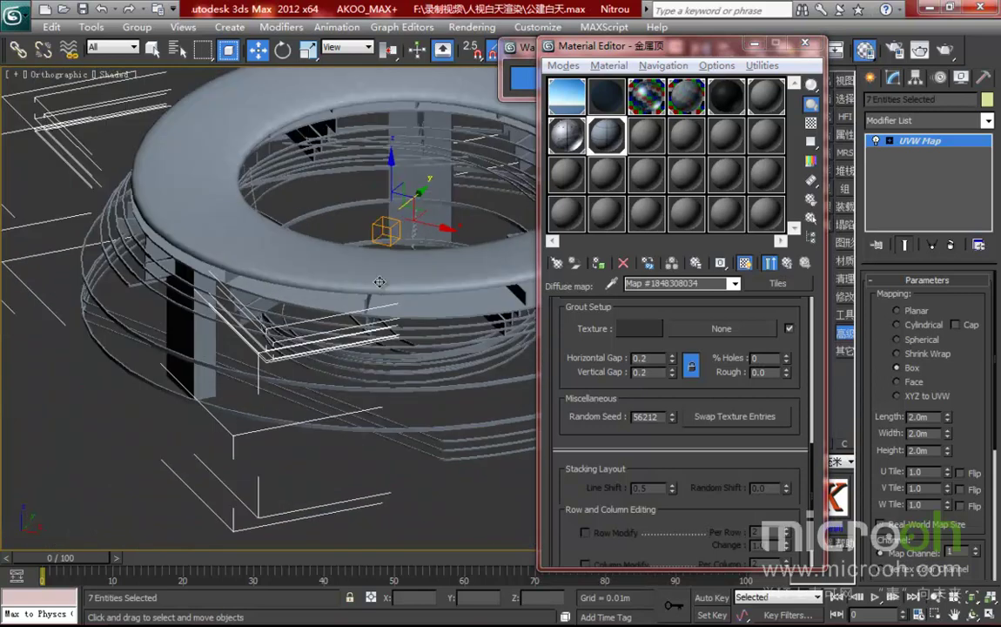
scroll(383, 284, "up", 3)
middle_click_drag(223, 300, 473, 338)
scroll(339, 304, "up", 3)
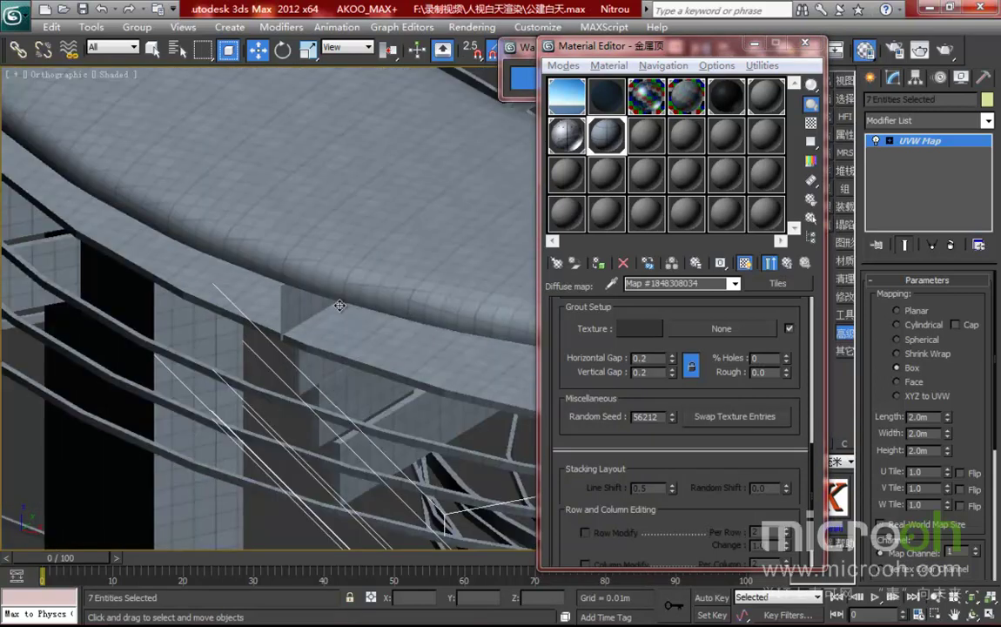
middle_click_drag(409, 327, 299, 246)
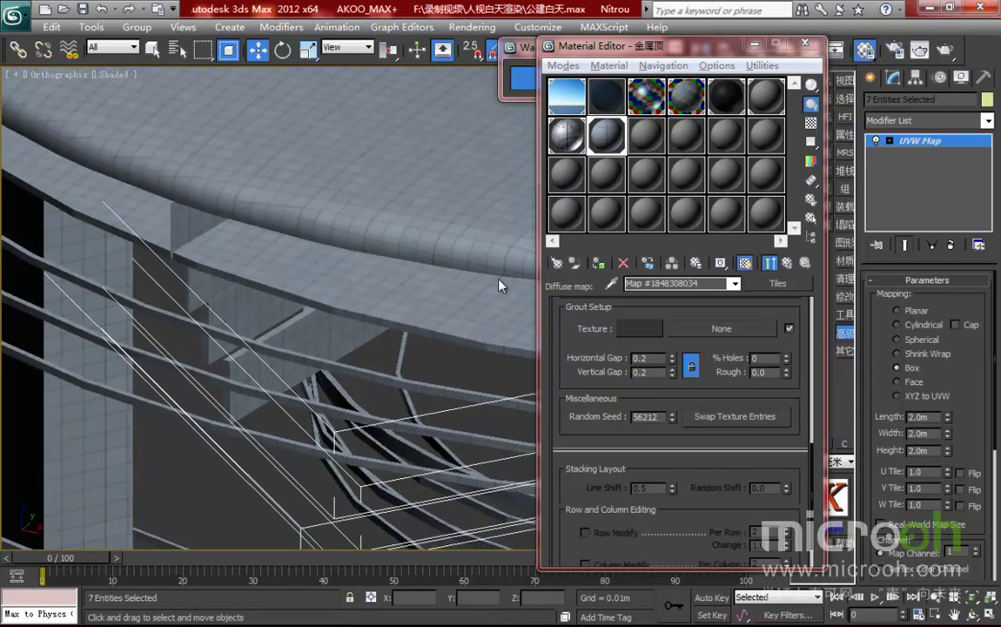
- Return to the parent 金属顶 material, assign a Falloff map to its reflection channel and open an enlarged sample preview
left_click_drag(681, 48, 701, 47)
left_click(808, 262)
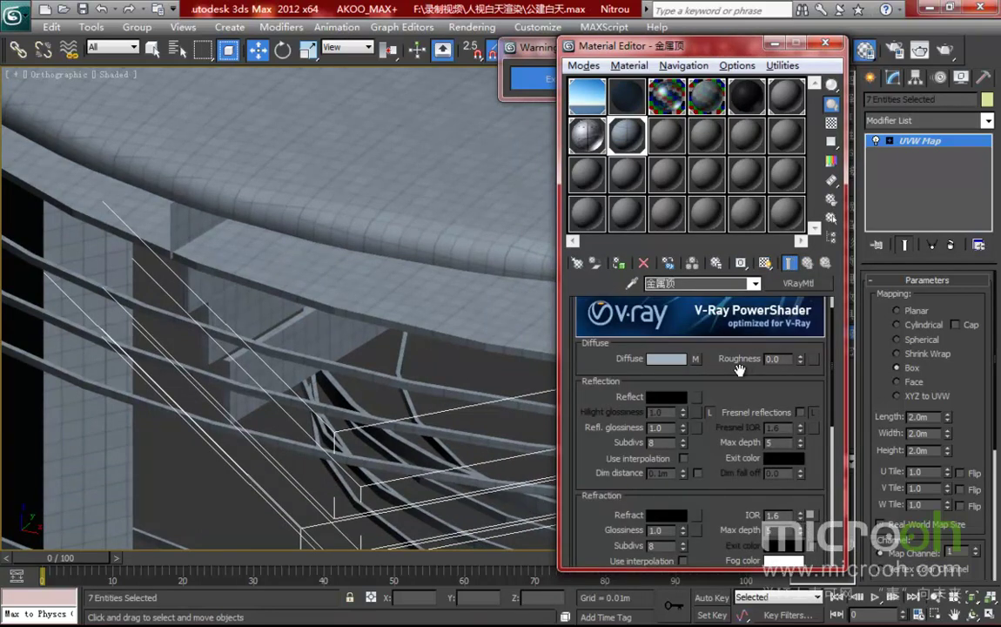
left_click(697, 398)
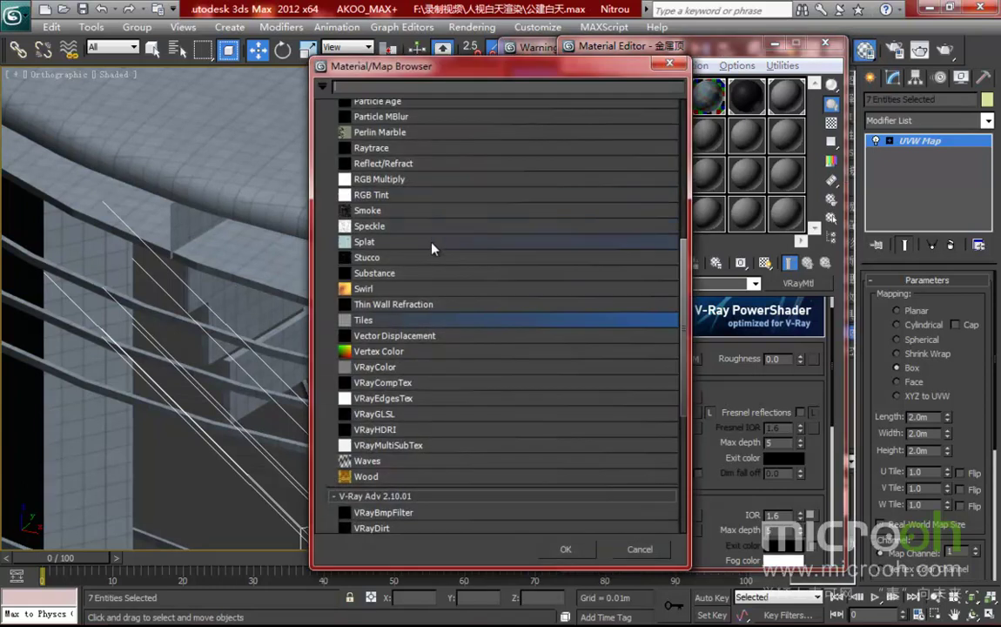
scroll(433, 244, "down", 1)
scroll(433, 248, "up", 2)
scroll(432, 248, "down", 2)
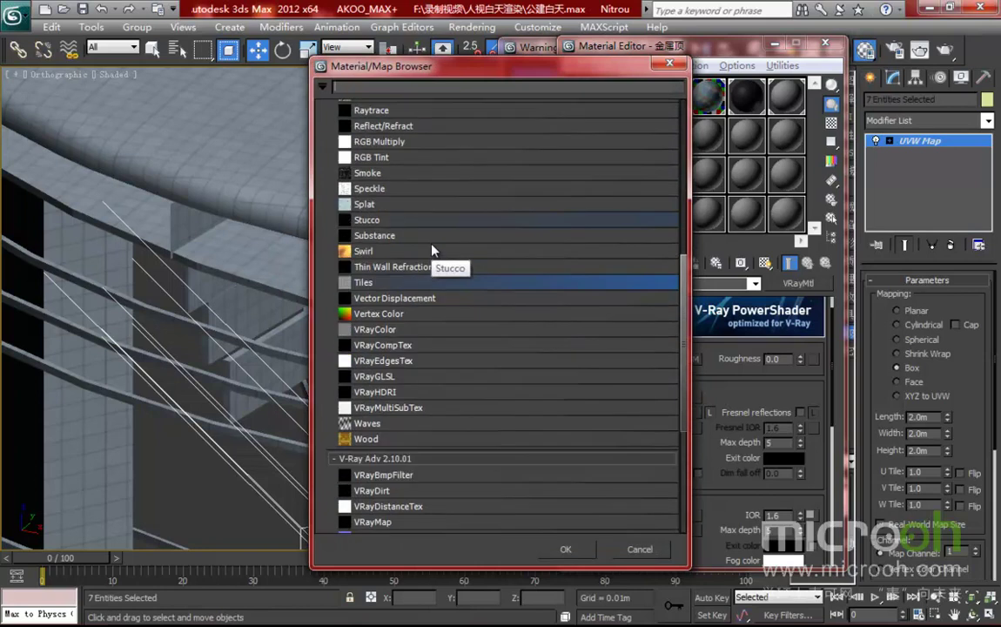
scroll(433, 250, "down", 1)
scroll(432, 251, "up", 5)
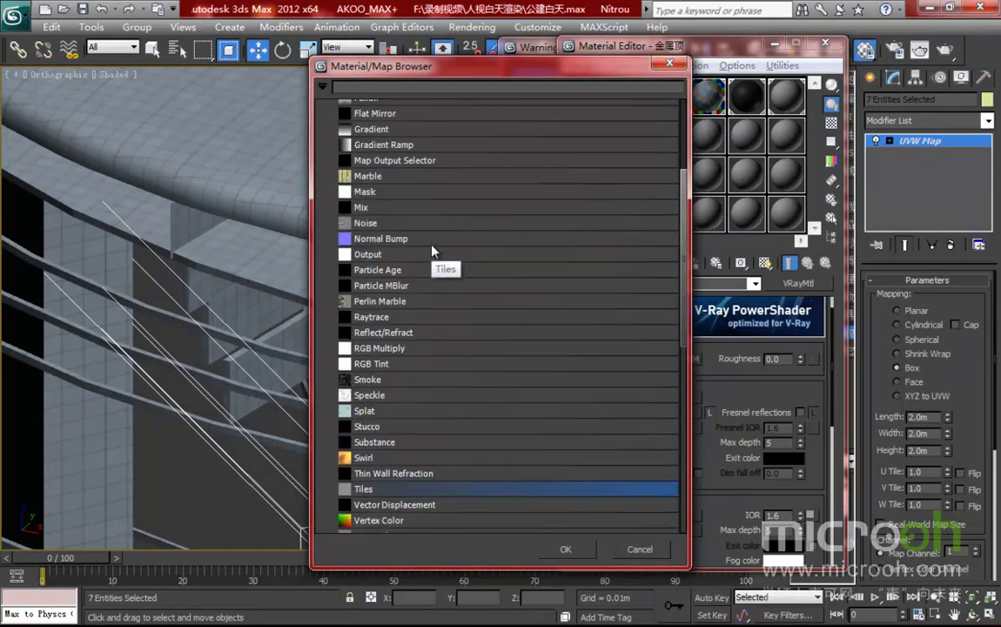
scroll(432, 251, "up", 3)
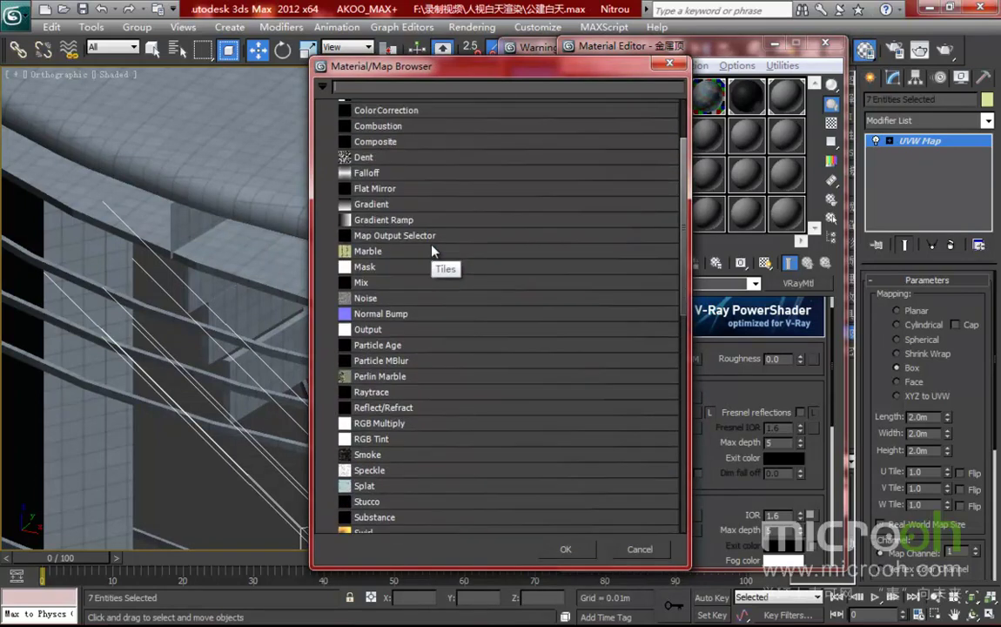
double_click(367, 173)
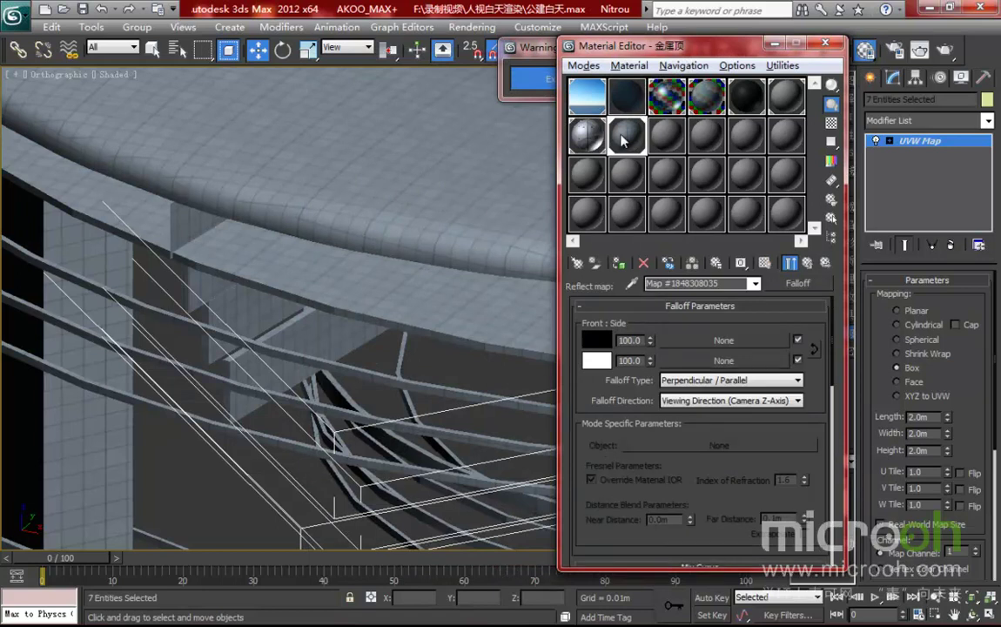
double_click(618, 144)
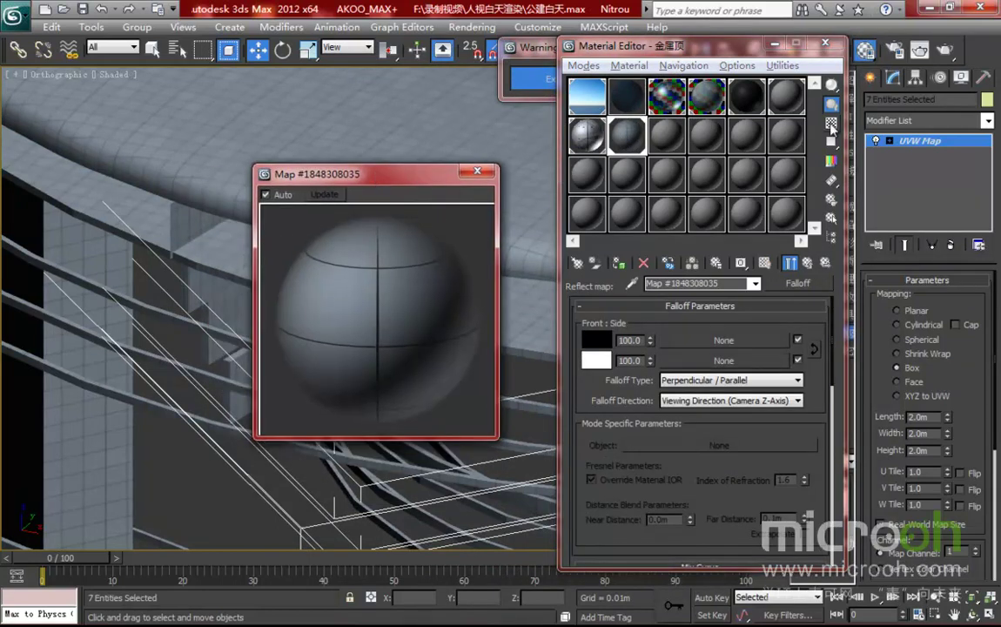
- Turn on the checkered sample background and darken the Falloff map's side colour to a grey of value 79
left_click(832, 124)
left_click_drag(402, 173, 385, 173)
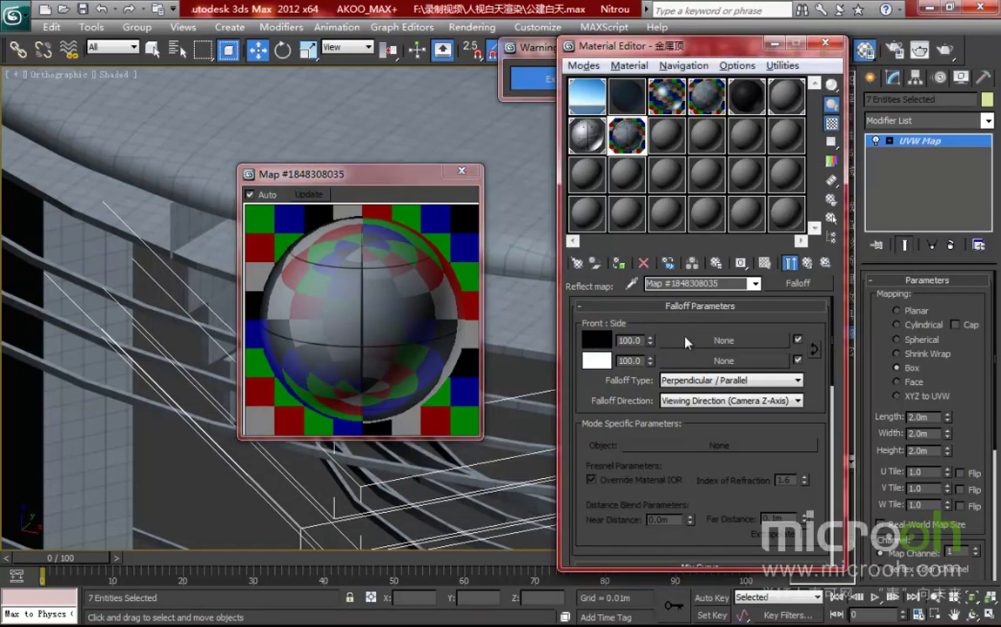
left_click(672, 403)
left_click(603, 362)
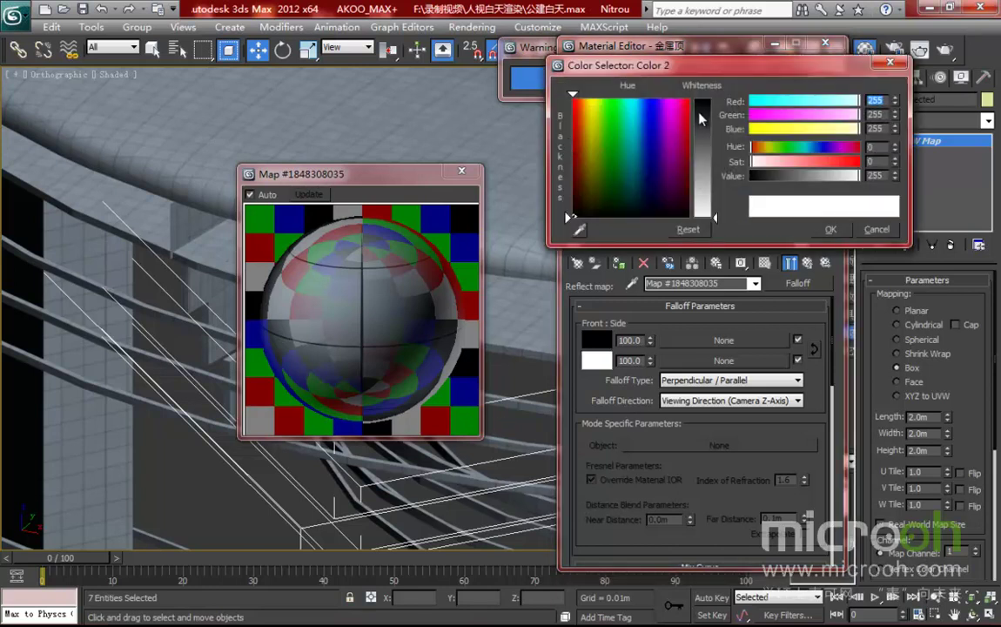
left_click_drag(718, 198, 716, 174)
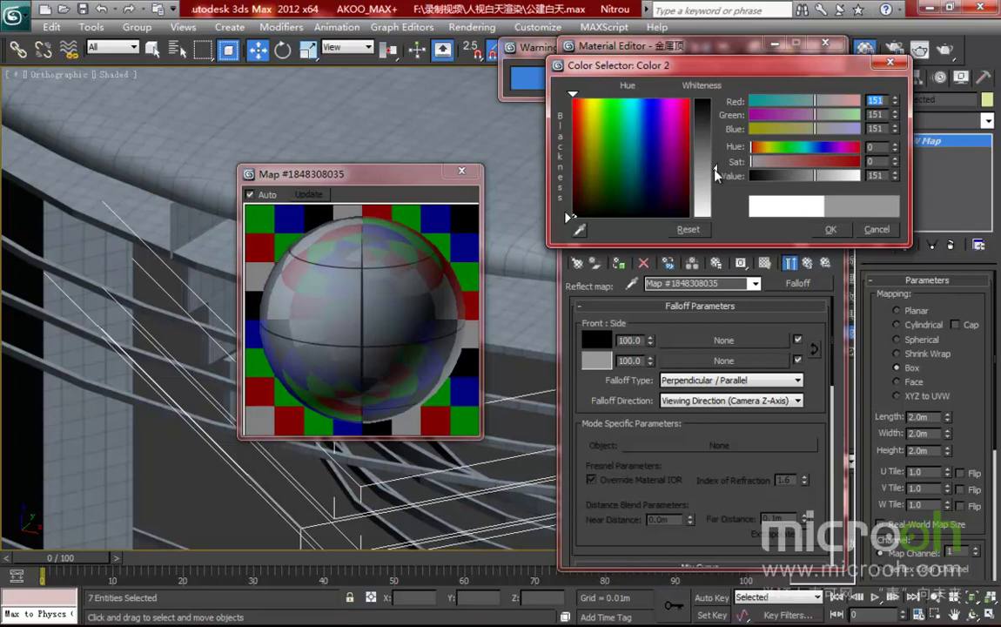
left_click_drag(716, 174, 716, 141)
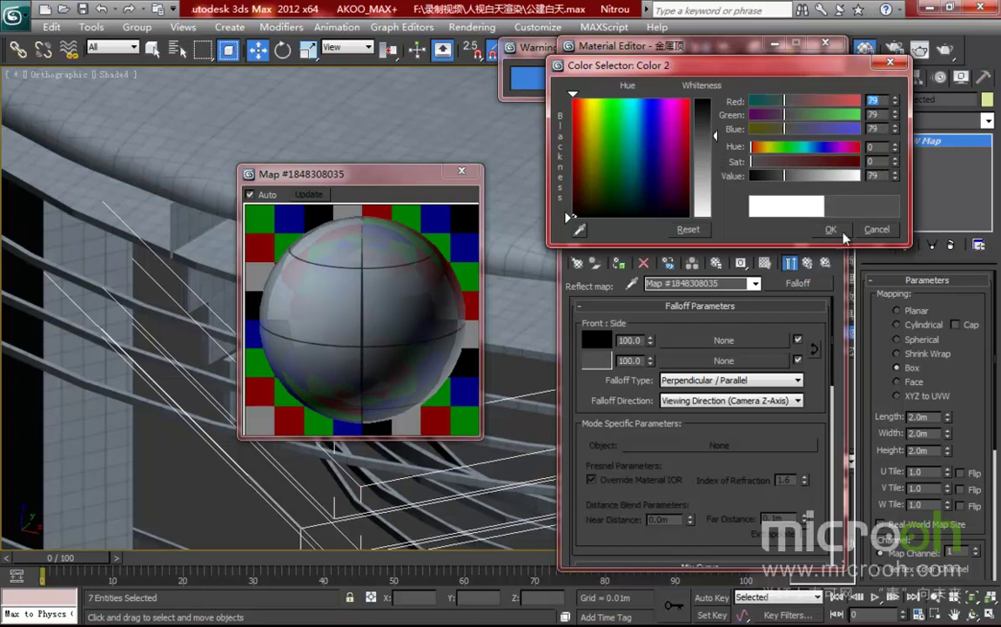
left_click(877, 228)
- Return to the parent 金属顶 material and set its reflection glossiness to 0.8
left_click(807, 263)
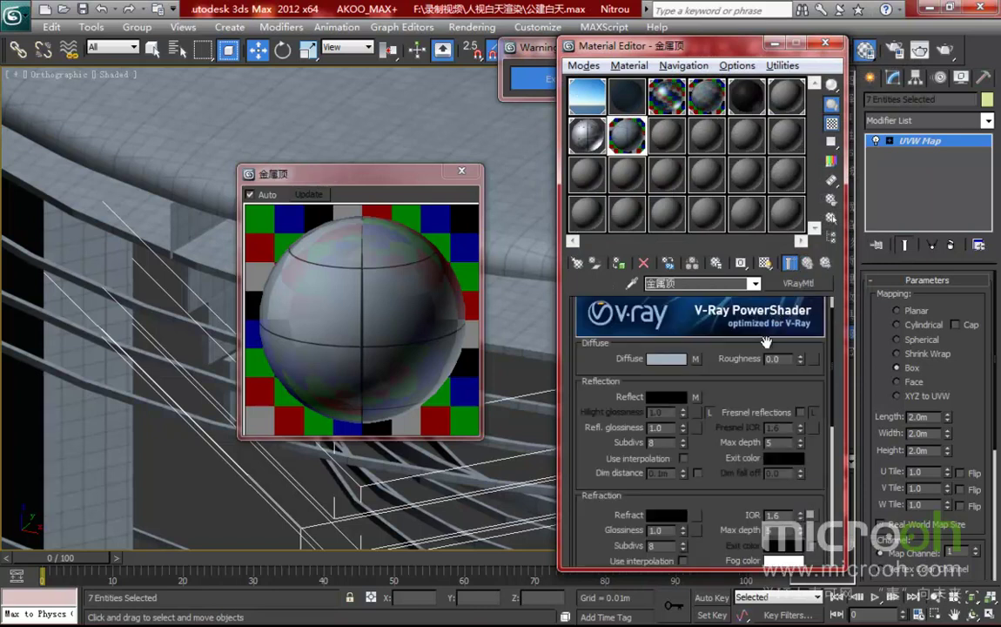
double_click(657, 428)
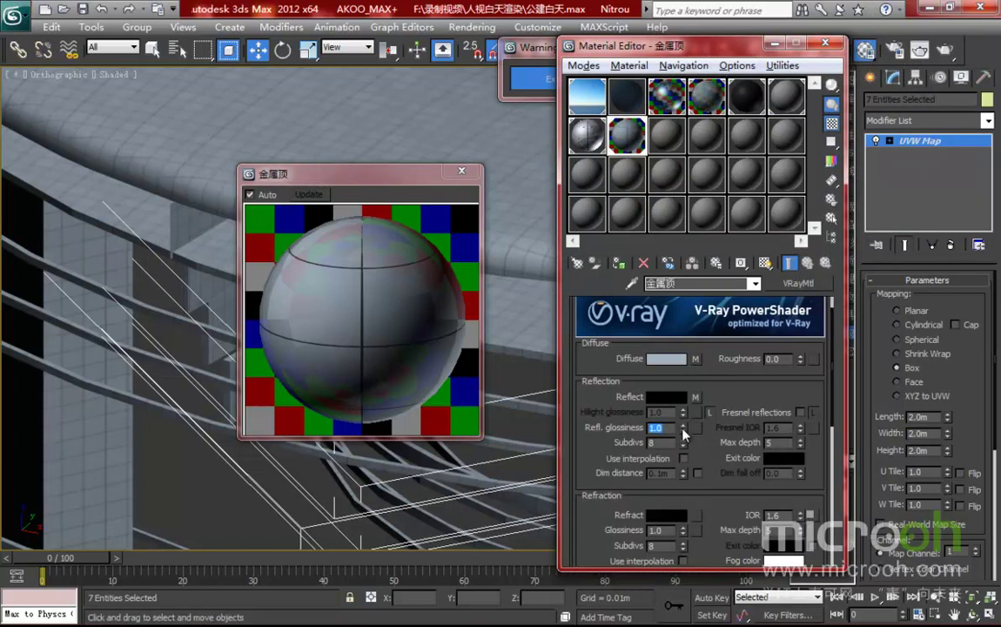
type("0.8")
key("Return")
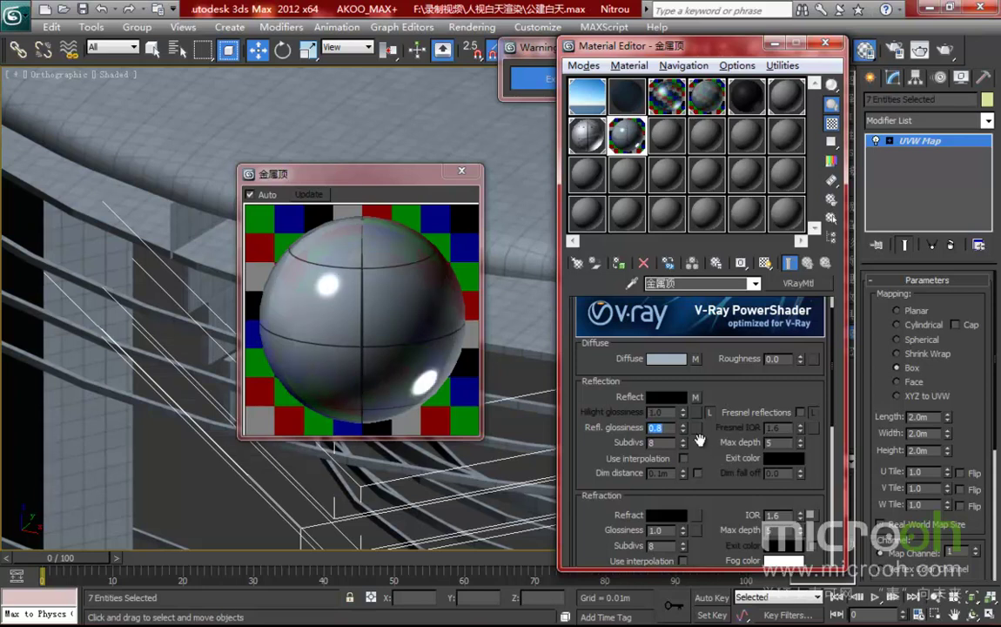
left_click_drag(329, 172, 354, 168)
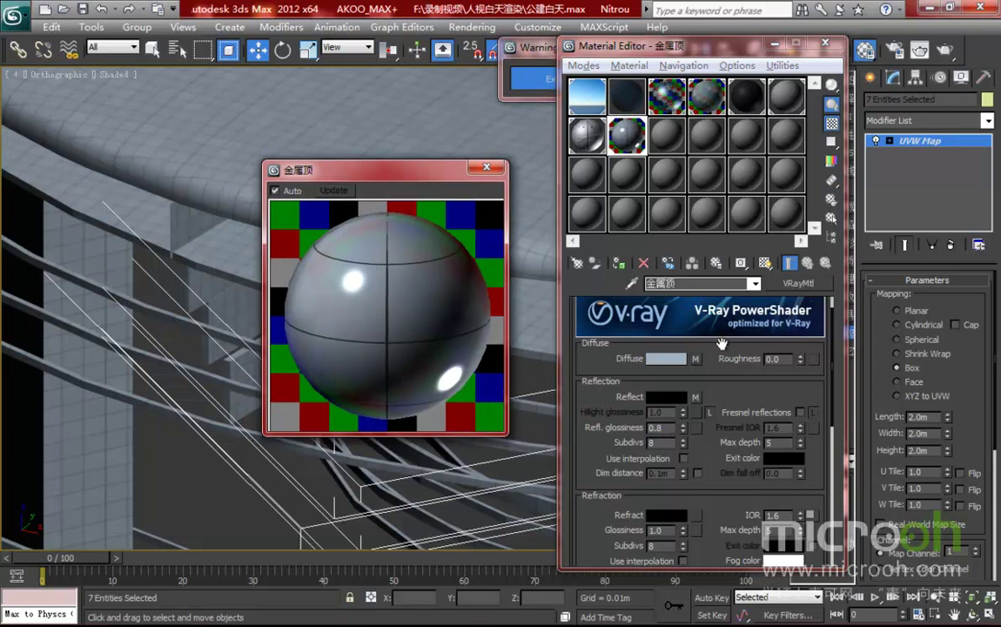
- Copy the diffuse Tiles map into the Bump channel of the 金属顶 material as an instance
left_click_drag(720, 353, 720, 331)
left_click_drag(729, 447, 728, 276)
left_click_drag(713, 434, 706, 205)
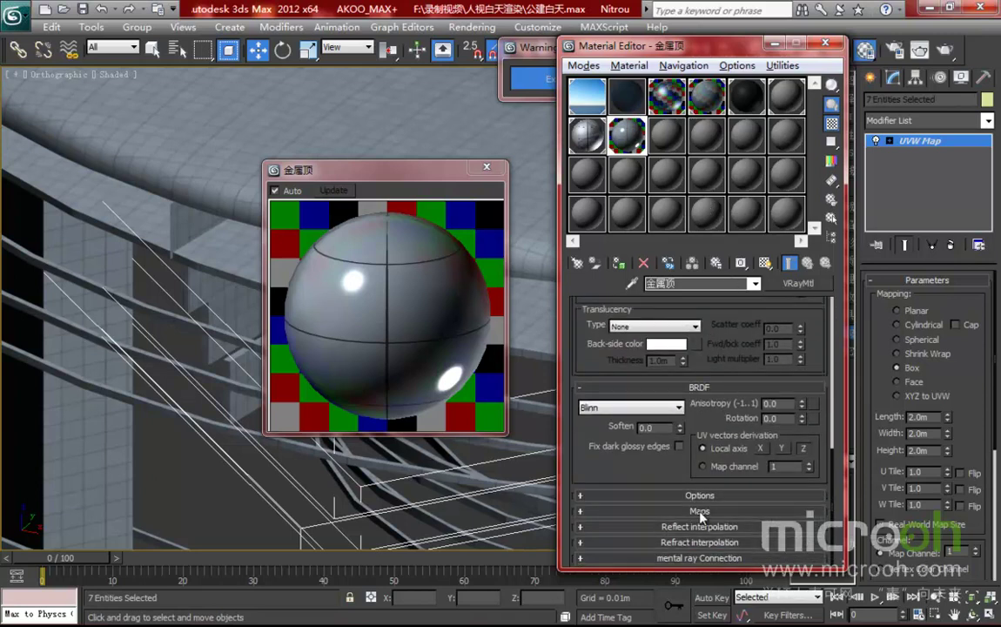
left_click(700, 512)
left_click_drag(714, 327, 716, 512)
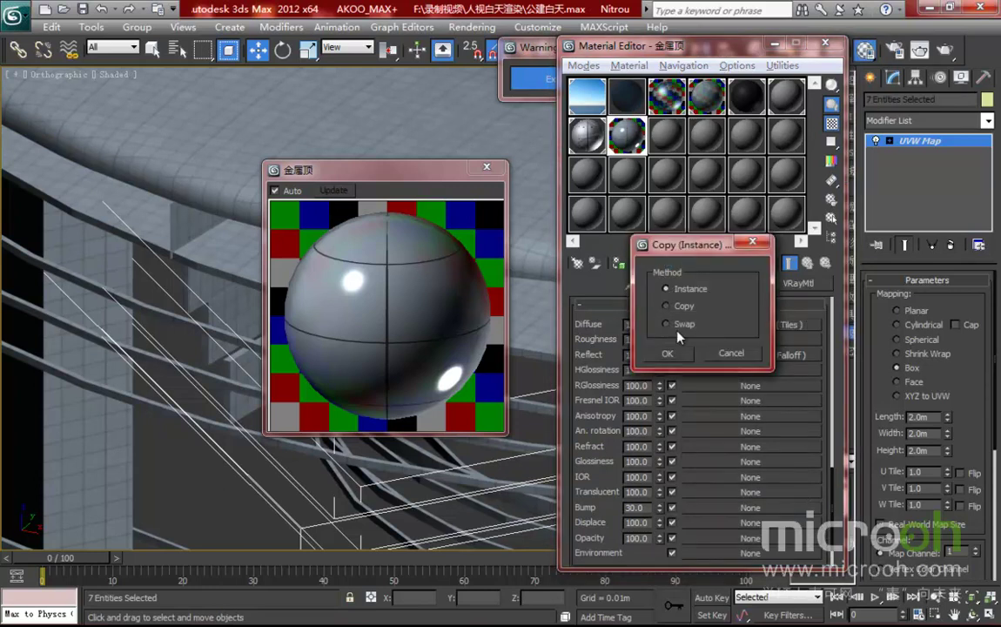
left_click(684, 353)
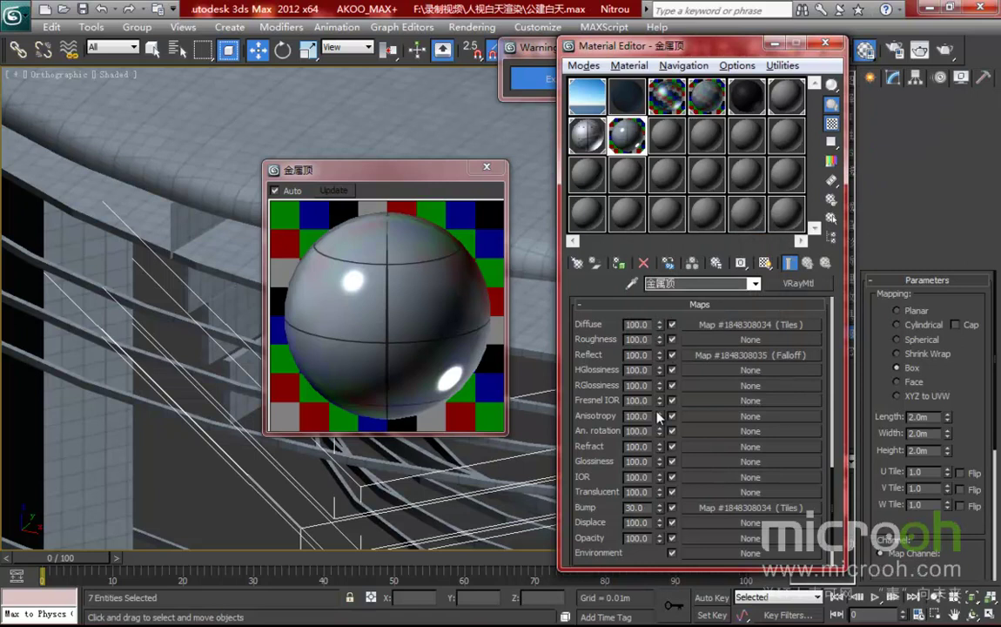
- Set the bump amount of the 金属顶 material to 10 and close the enlarged sample preview
double_click(644, 508)
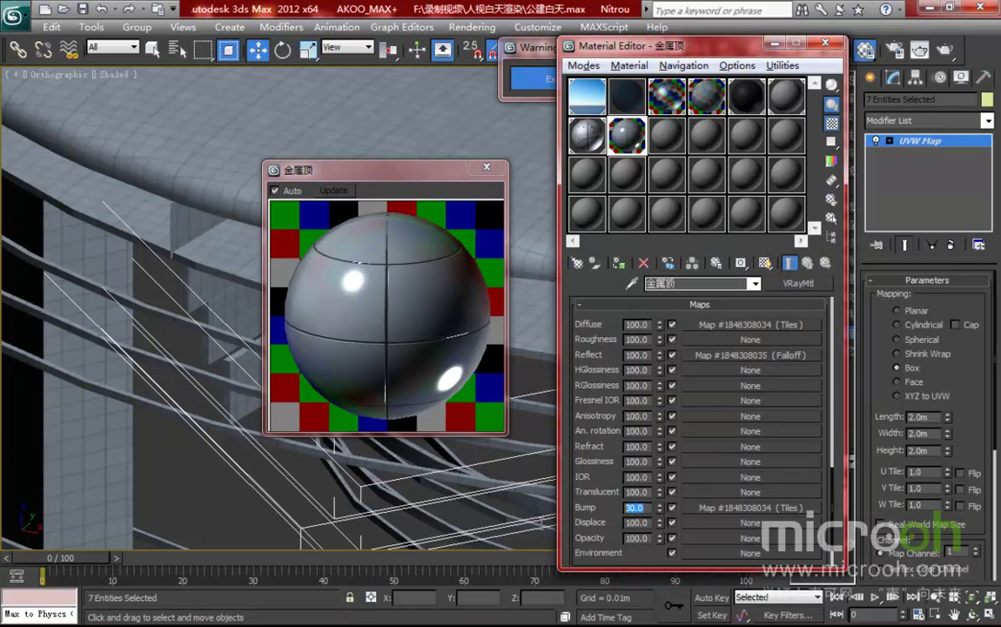
type("10")
key("Return")
left_click_drag(379, 165, 394, 160)
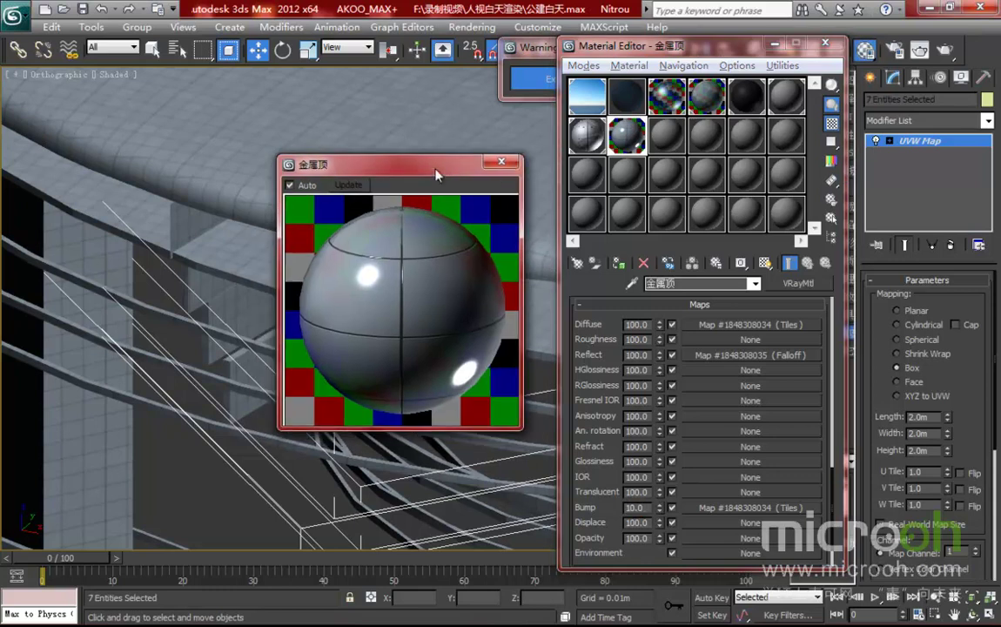
left_click(501, 163)
- Exit isolation mode and hide the selected metal roof parts
left_click_drag(662, 45, 778, 44)
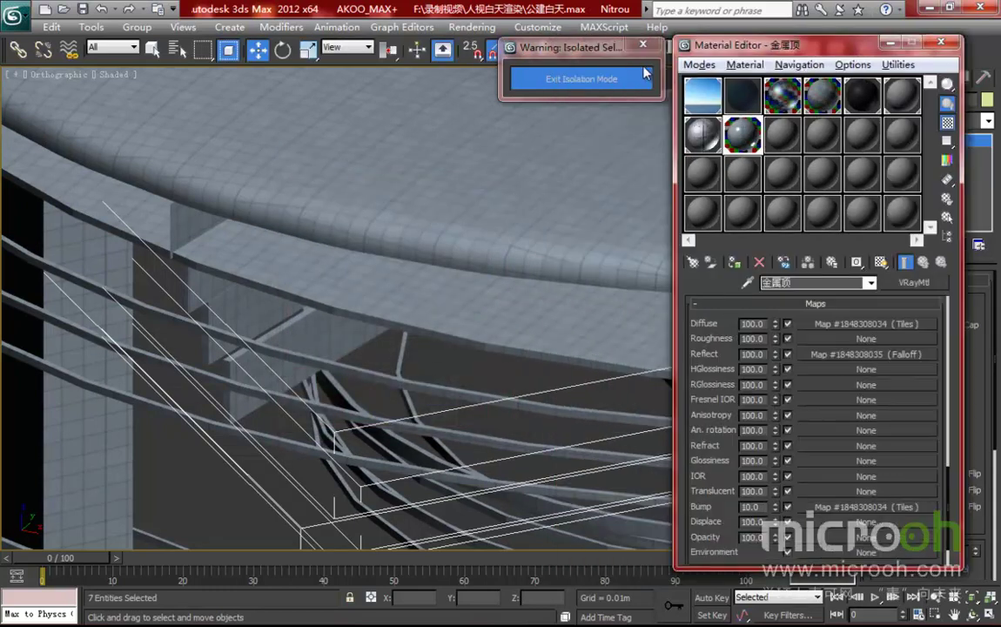
left_click(542, 75)
right_click(400, 349)
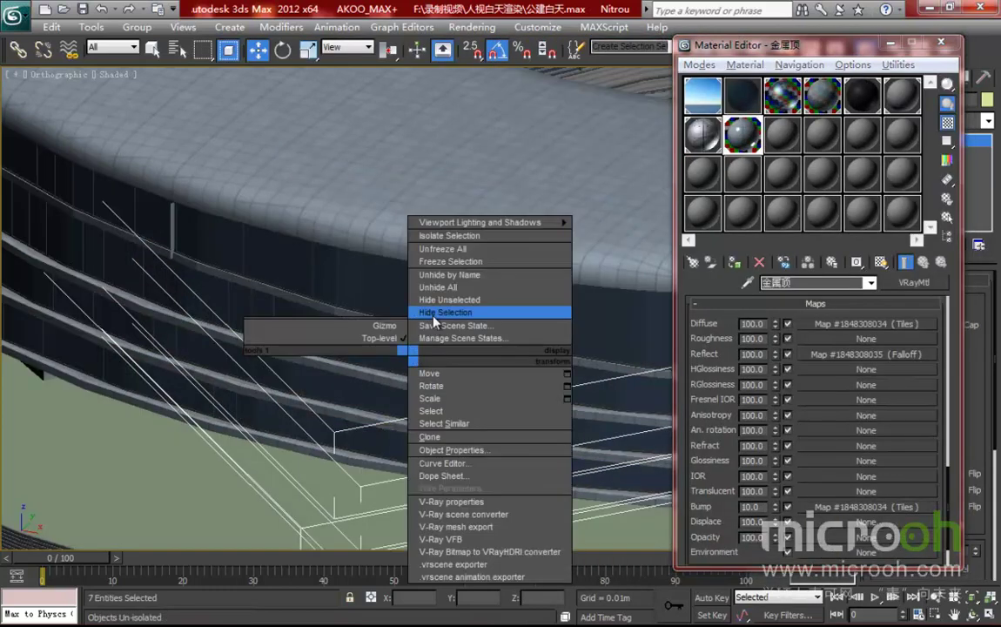
left_click(452, 280)
- Pick the 玻璃 material from the building's dark glass band into an empty sample slot
middle_click_drag(212, 327, 429, 246, "alt")
left_click(780, 133)
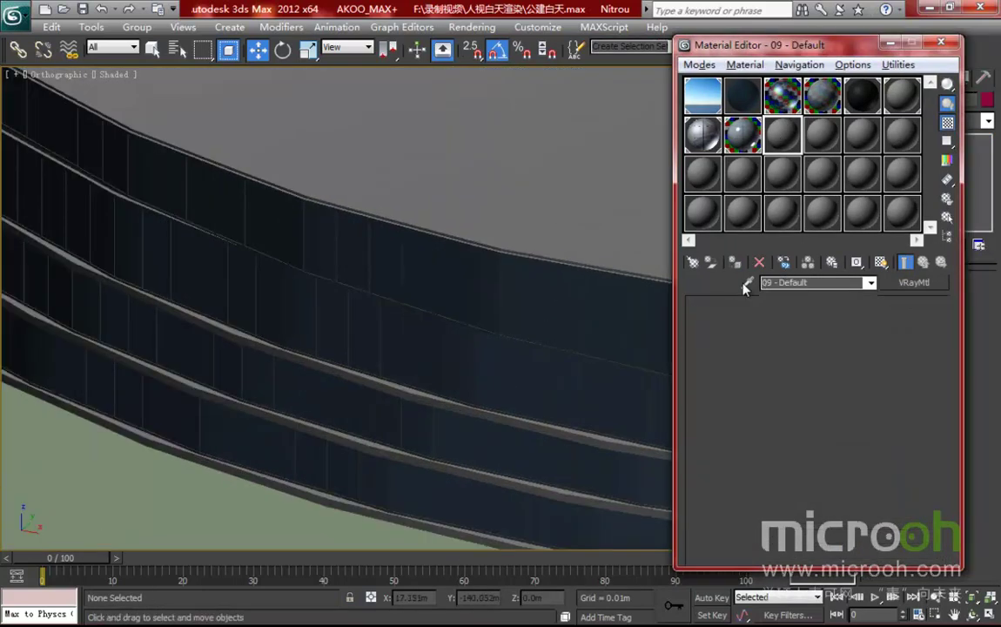
left_click(470, 256)
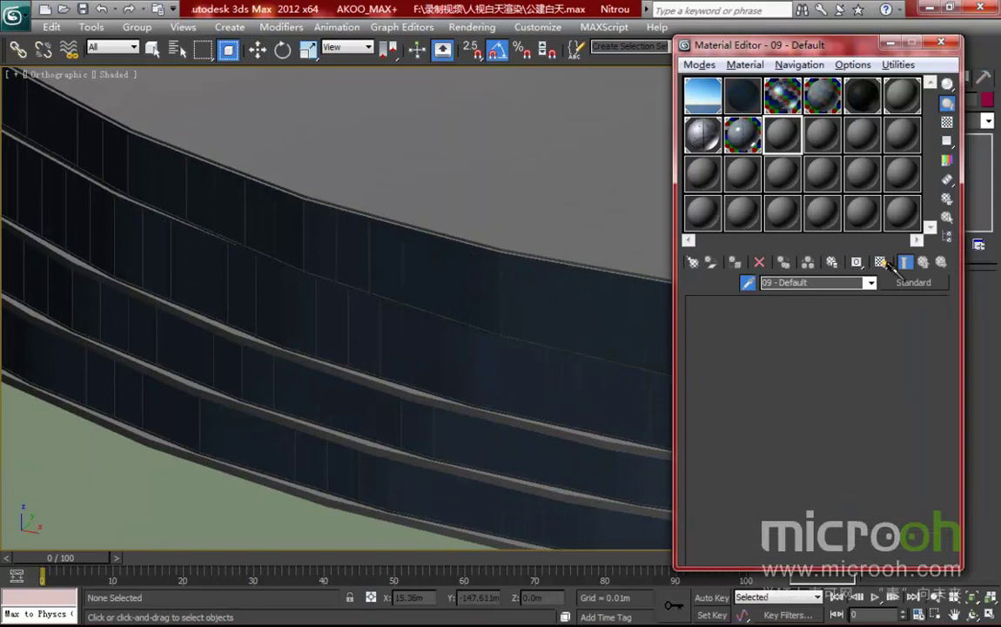
- Select all objects that use the 玻璃 material and isolate them
key("w")
key("h")
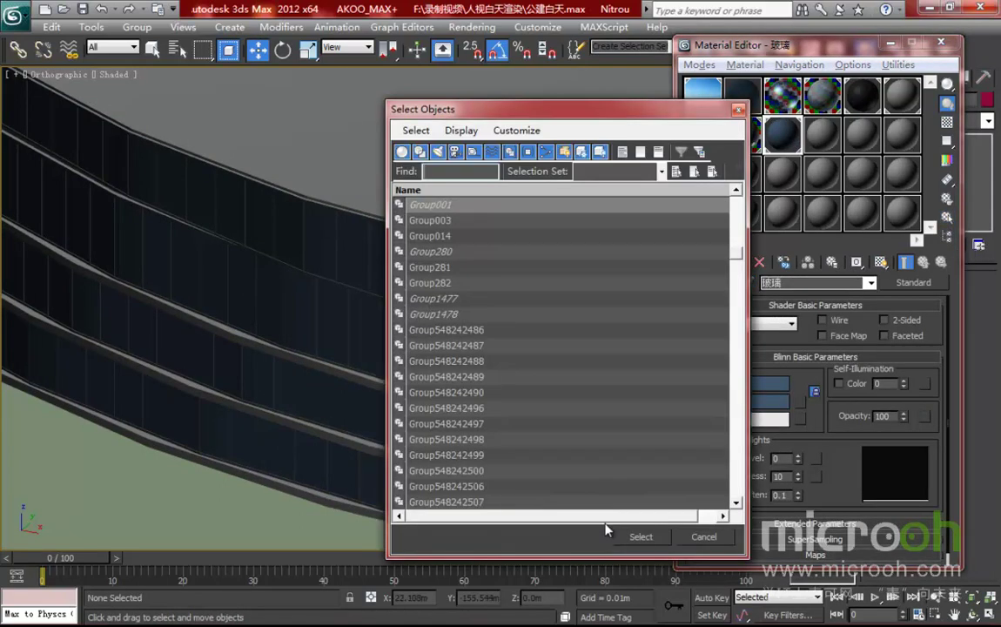
left_click(653, 538)
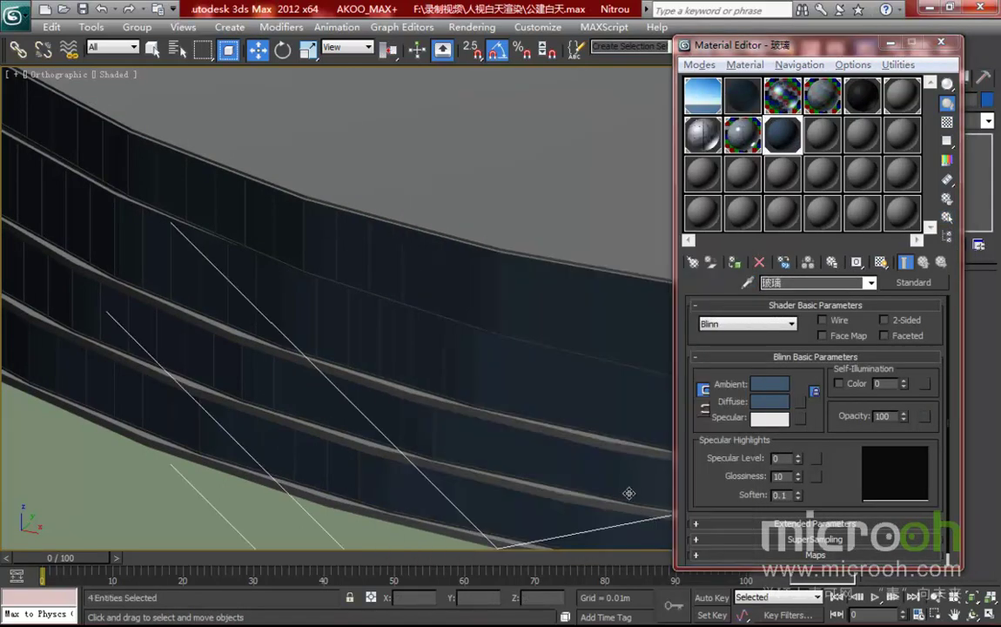
key("alt+q")
- Examine the isolated ring-shaped glass surfaces from several angles and distances
scroll(409, 362, "up", 5)
scroll(440, 396, "down", 5)
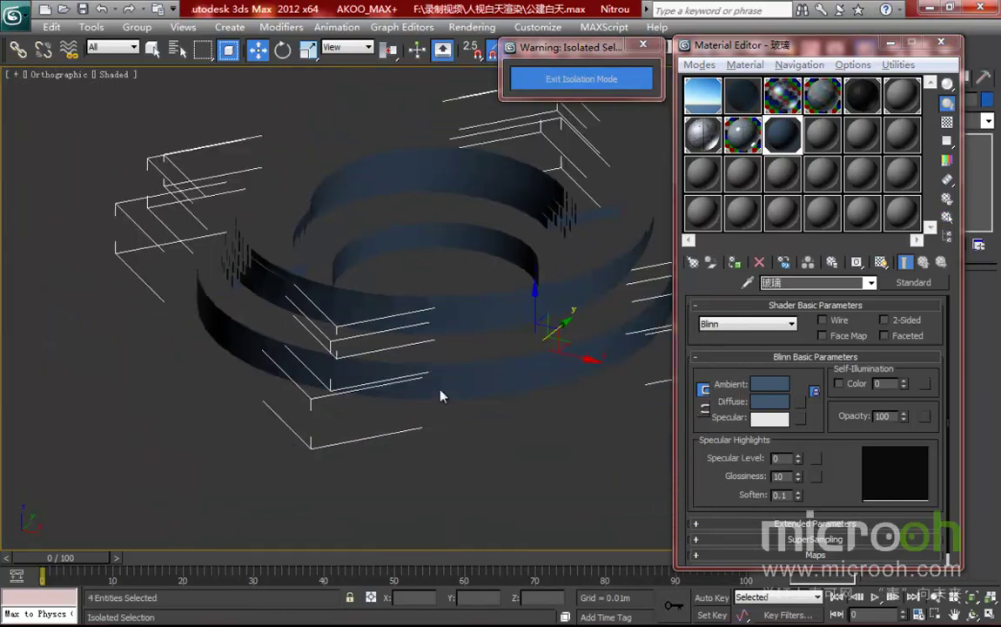
middle_click_drag(440, 396, 366, 400, "alt")
scroll(513, 341, "up", 4)
middle_click_drag(529, 339, 378, 399)
scroll(416, 412, "down", 5)
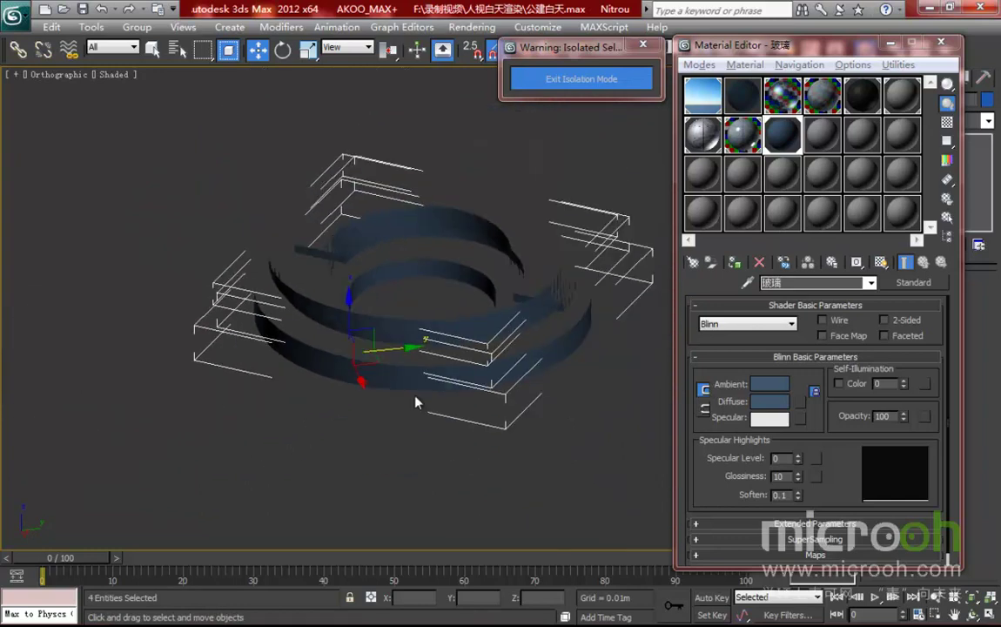
scroll(415, 405, "up", 5)
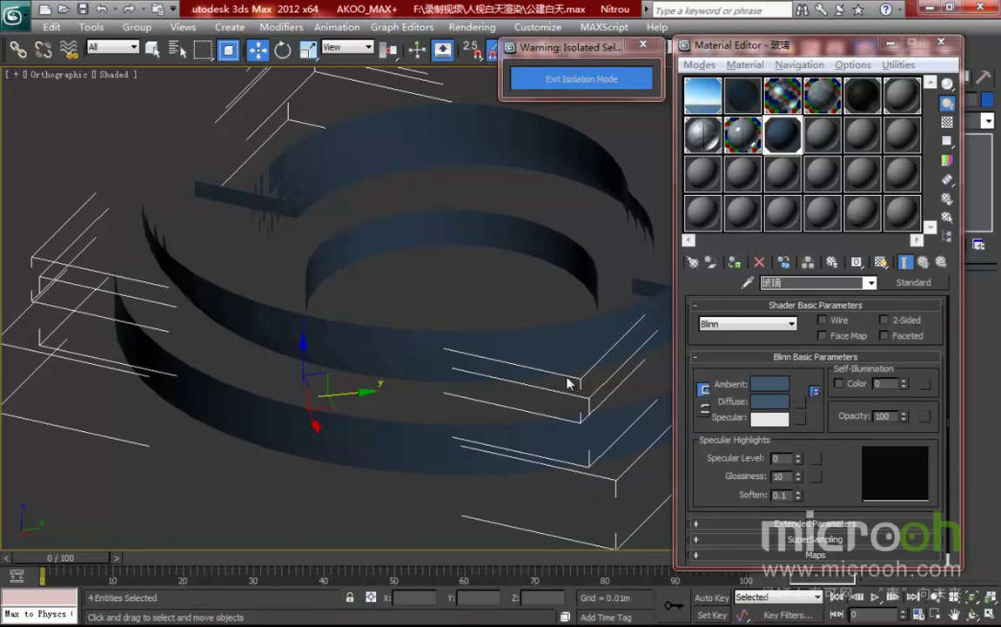
middle_click_drag(548, 348, 592, 370)
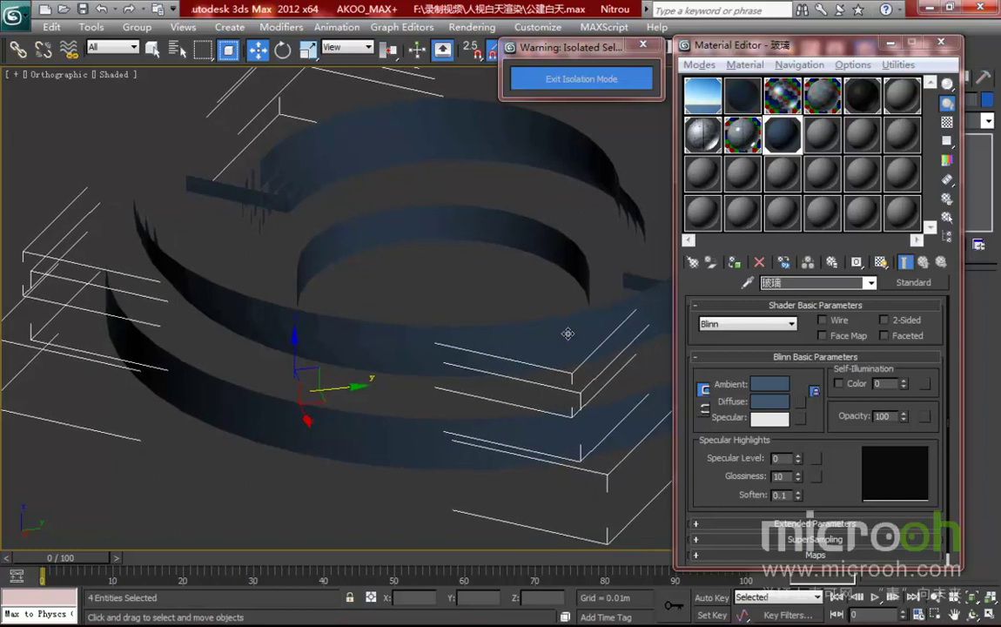
middle_click_drag(607, 419, 536, 403)
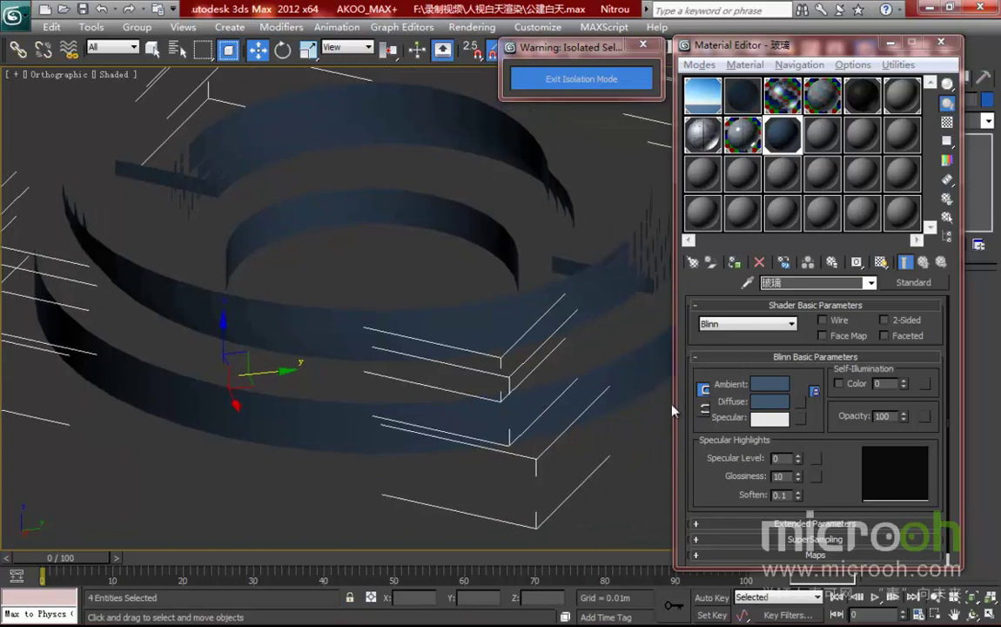
- Darken the linked ambient and diffuse colour of the 玻璃 material to a dark blue of value 71
left_click_drag(837, 442, 833, 432)
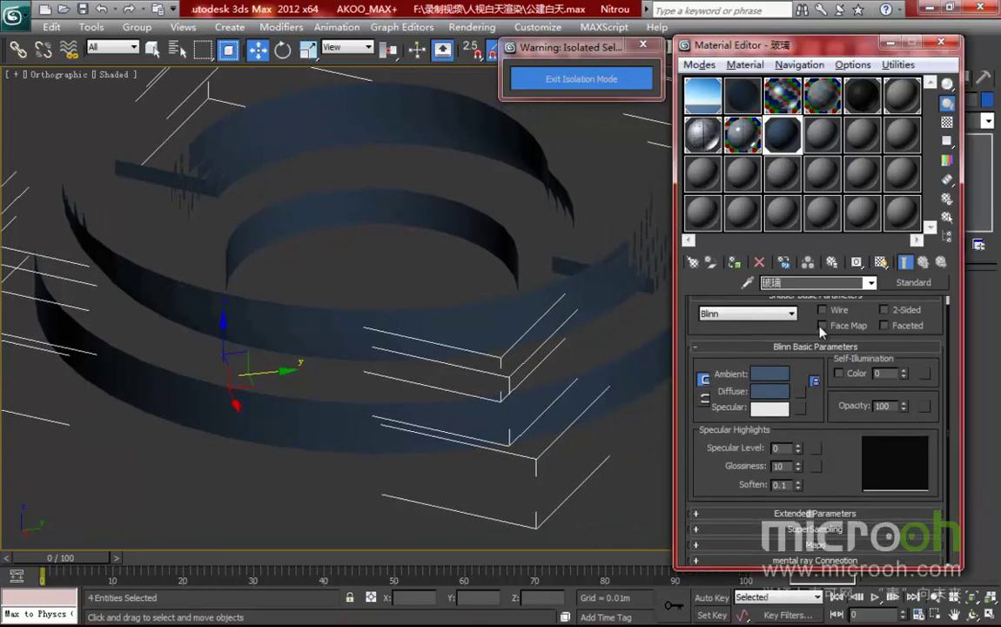
left_click(759, 376)
left_click_drag(793, 181, 781, 183)
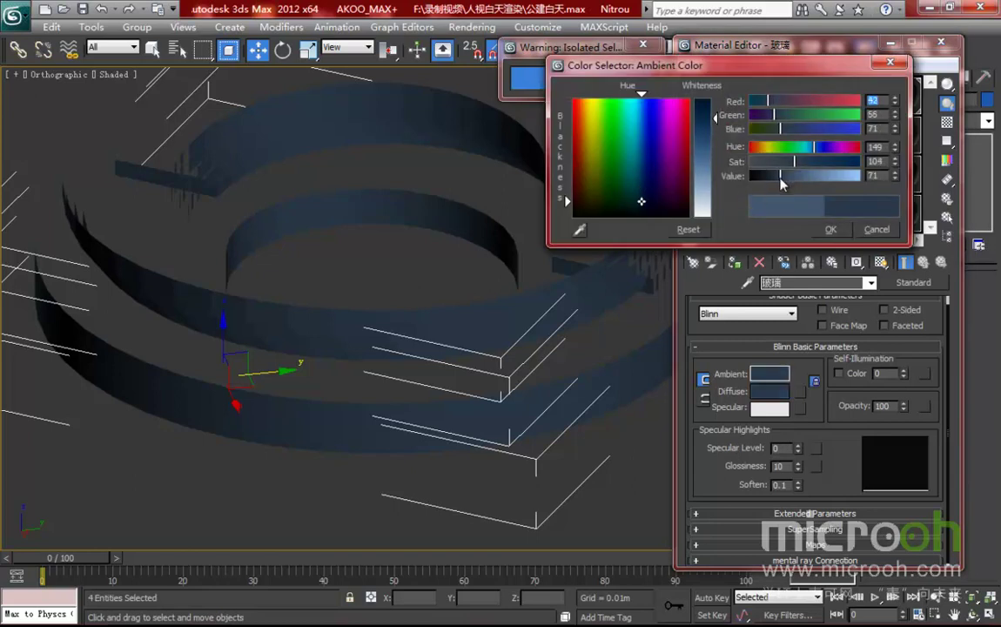
left_click(831, 229)
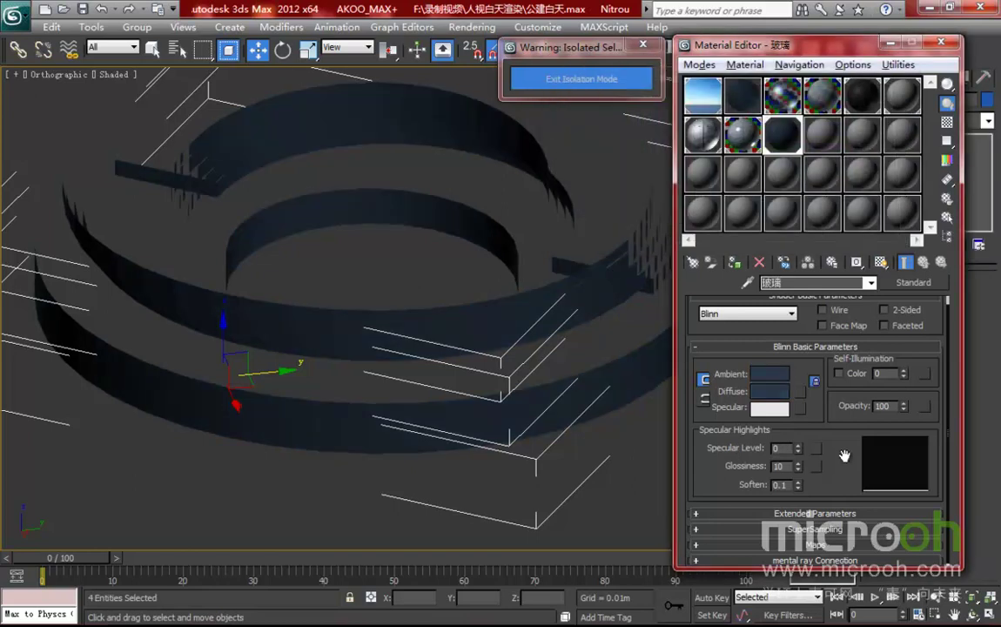
- Copy the dark blue base colour of the 玻璃 material into the Filter colour of its Extended Parameters
scroll(836, 409, "down", 2)
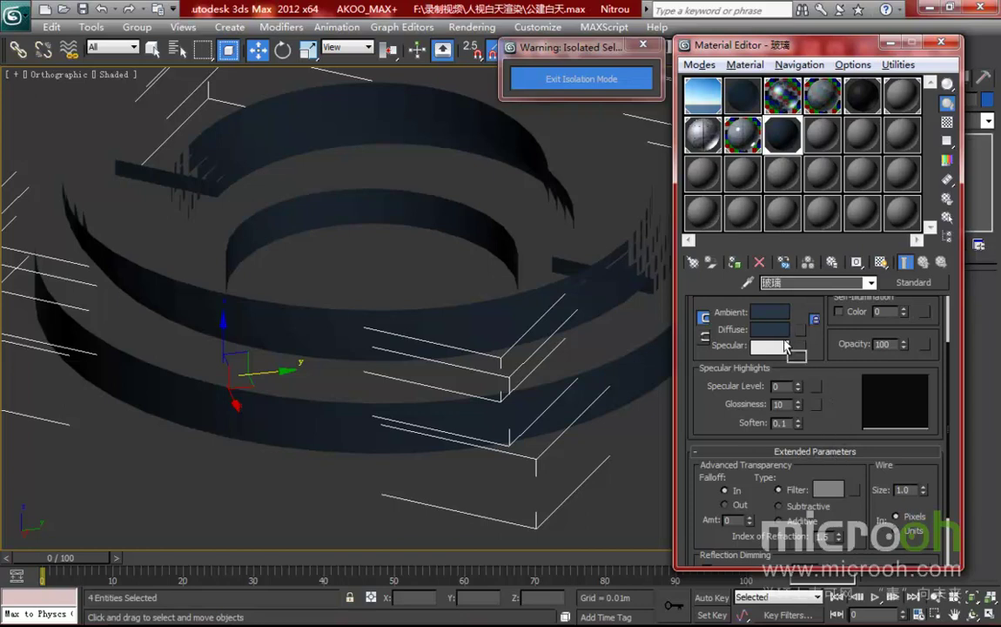
left_click_drag(779, 337, 770, 313)
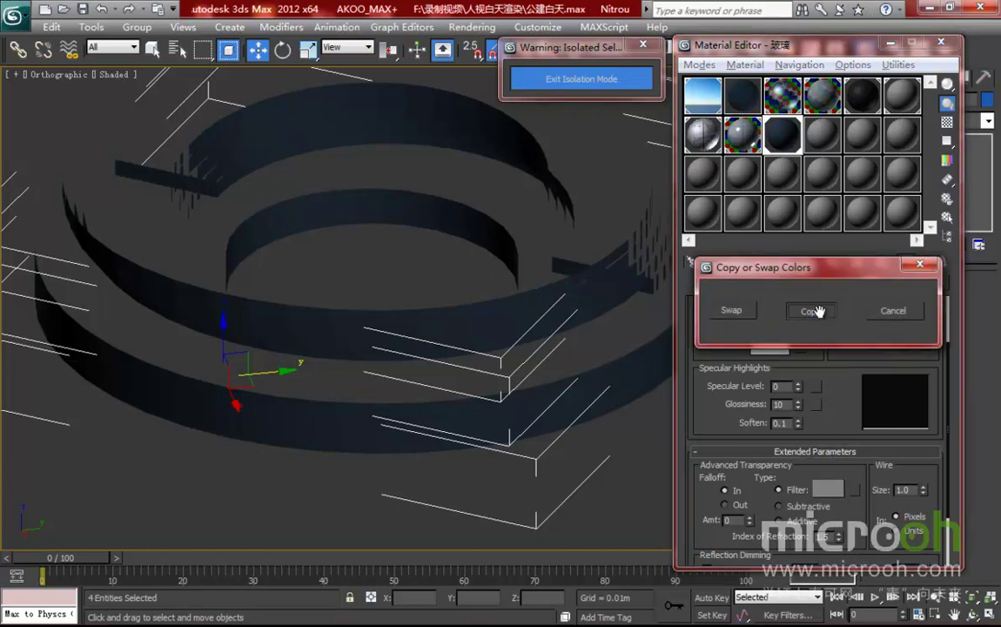
left_click(820, 317)
left_click(828, 493)
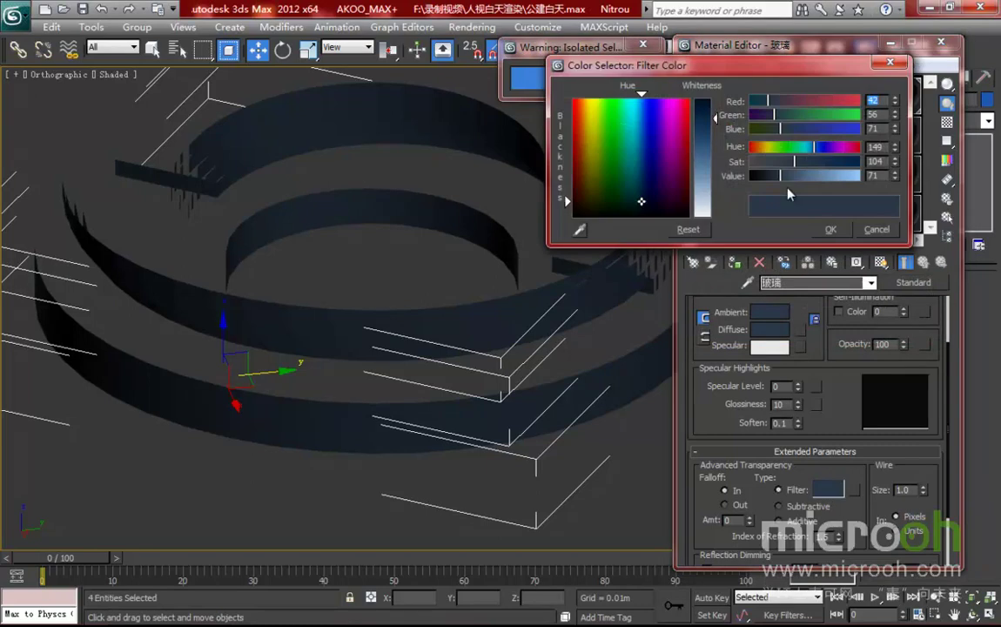
left_click(831, 229)
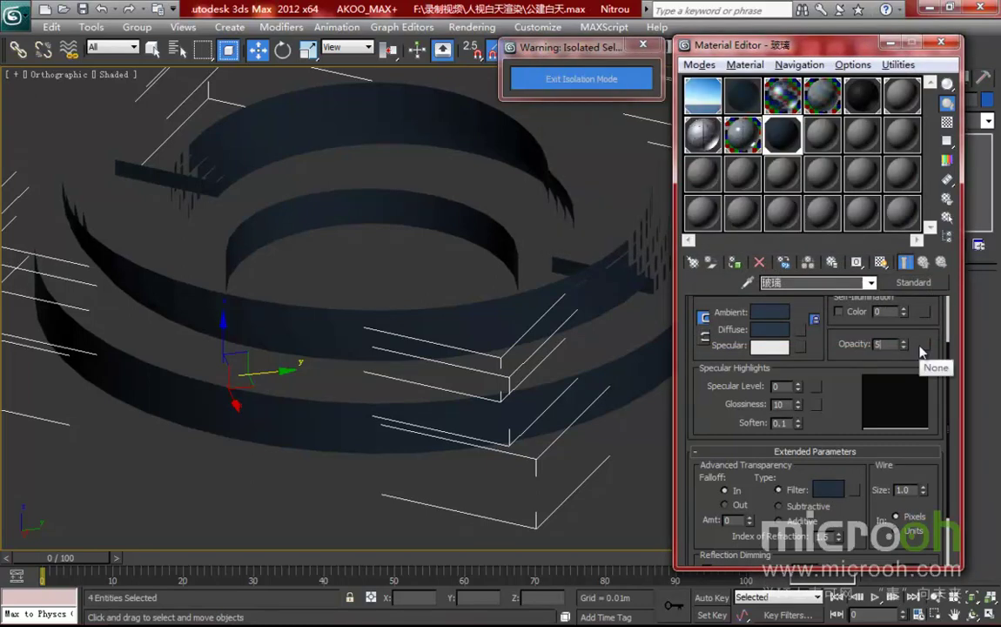
- Set the 玻璃 material's opacity to 50, specular level to 80 and glossiness to 30, and show its sample on a checkered background
key("Return")
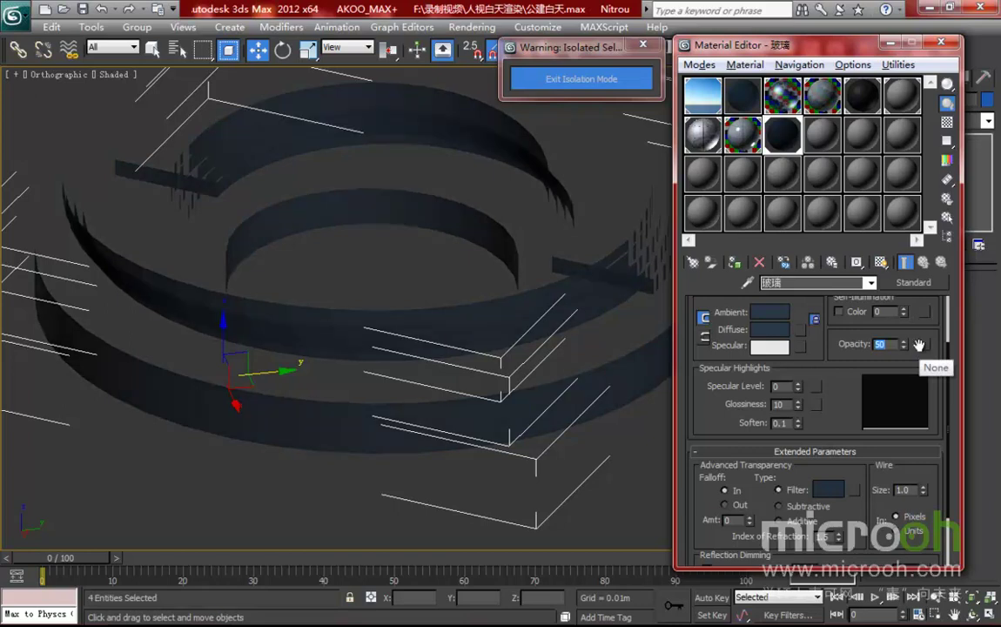
left_click_drag(788, 386, 709, 385)
type("80")
key("Tab")
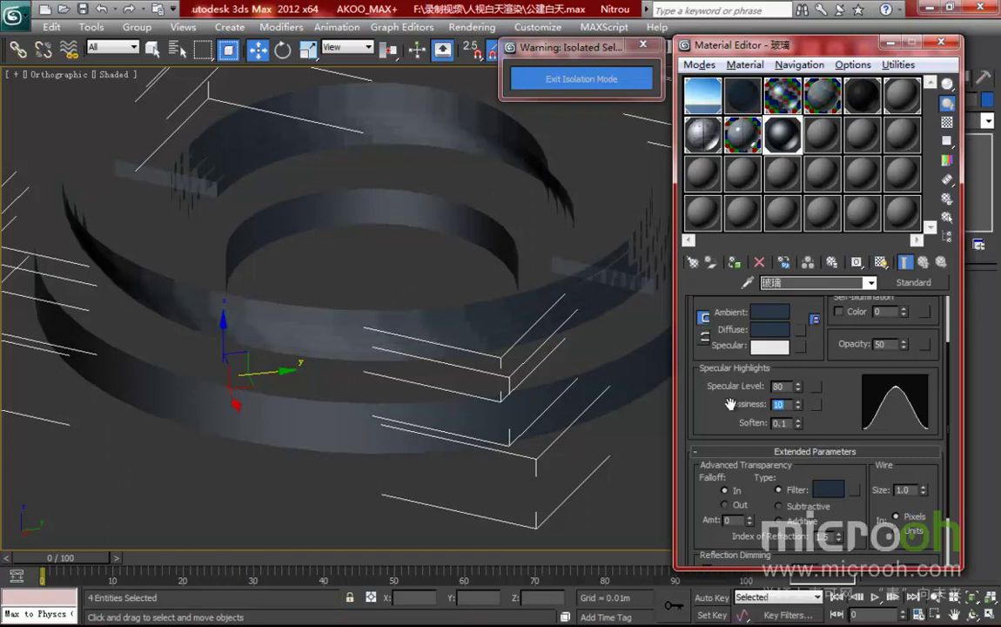
type("30")
key("Return")
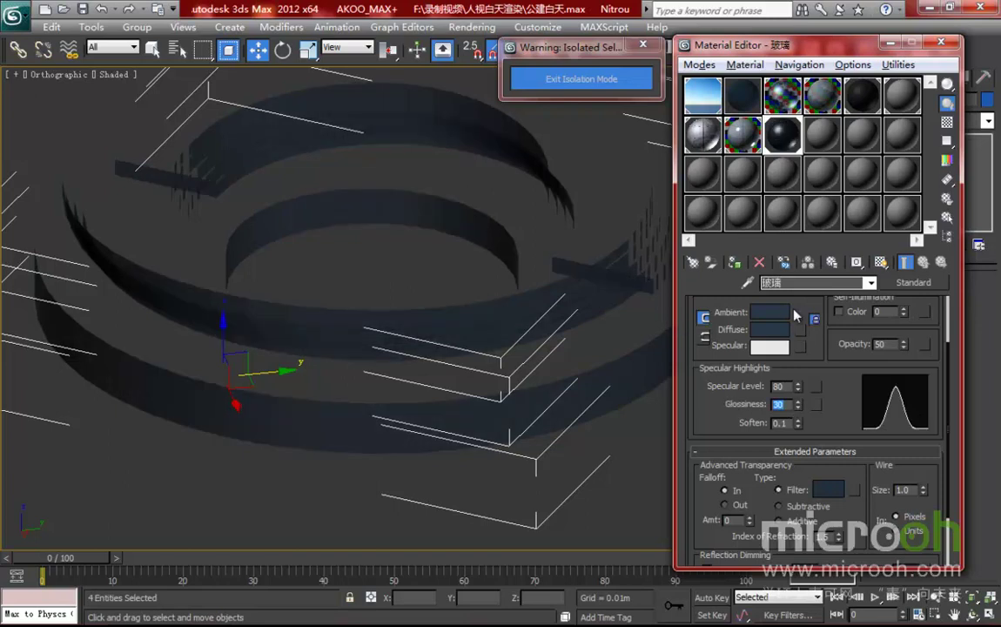
left_click(947, 123)
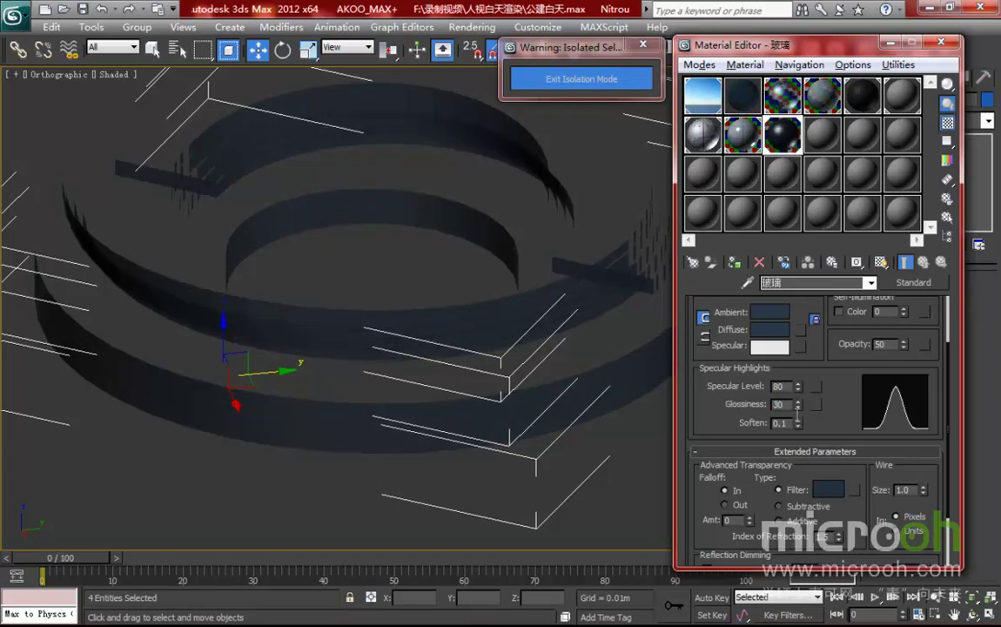
- Assign a VRayMap to the Reflection slot of the 玻璃 material and set its amount to 45
left_click_drag(849, 425, 845, 403)
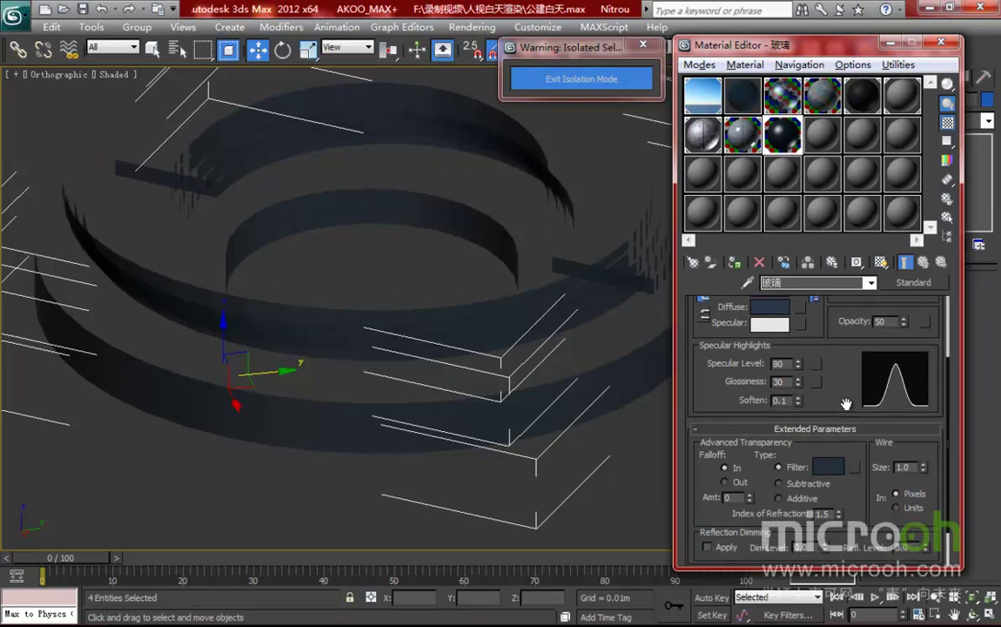
left_click_drag(845, 403, 845, 398)
double_click(777, 359)
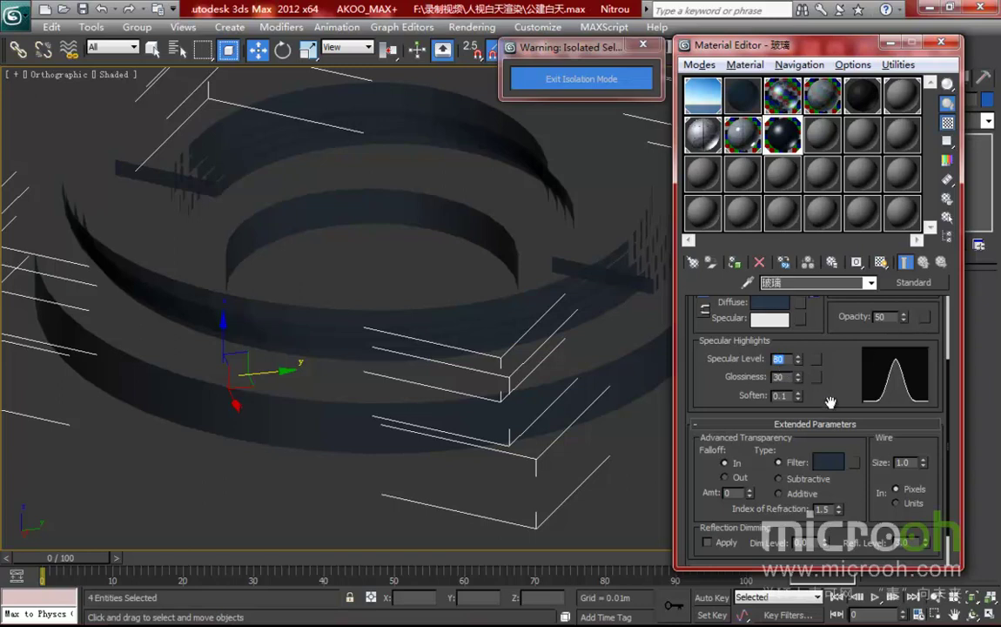
scroll(829, 402, "down", 2)
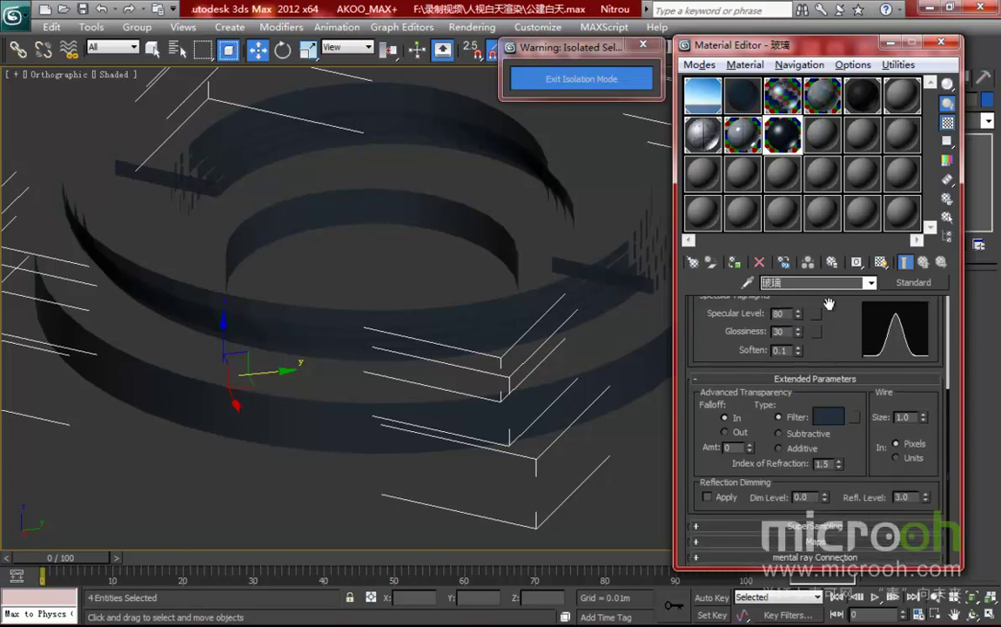
left_click(817, 541)
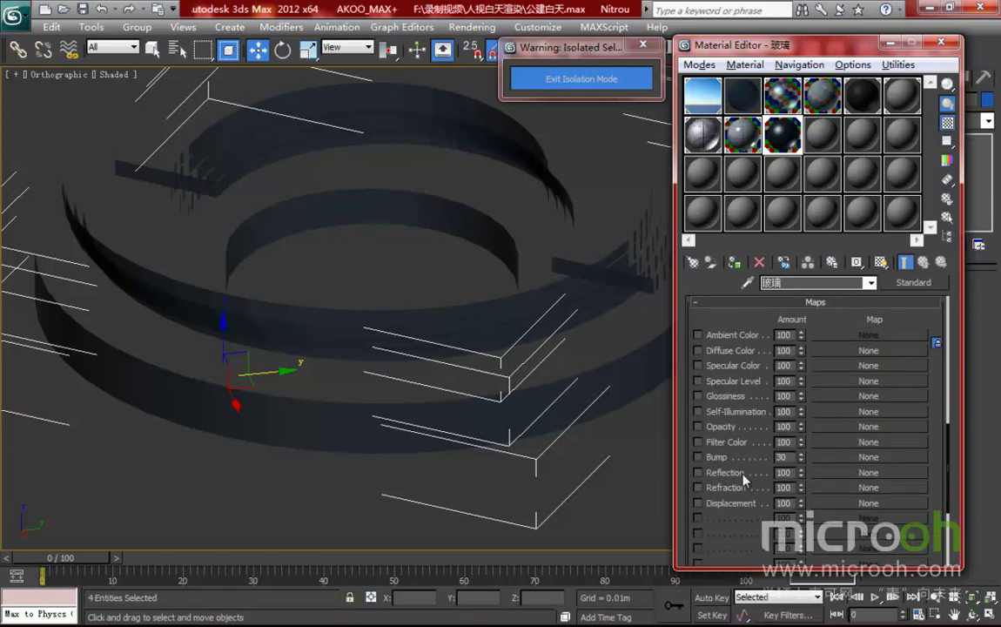
left_click(849, 474)
scroll(487, 409, "down", 8)
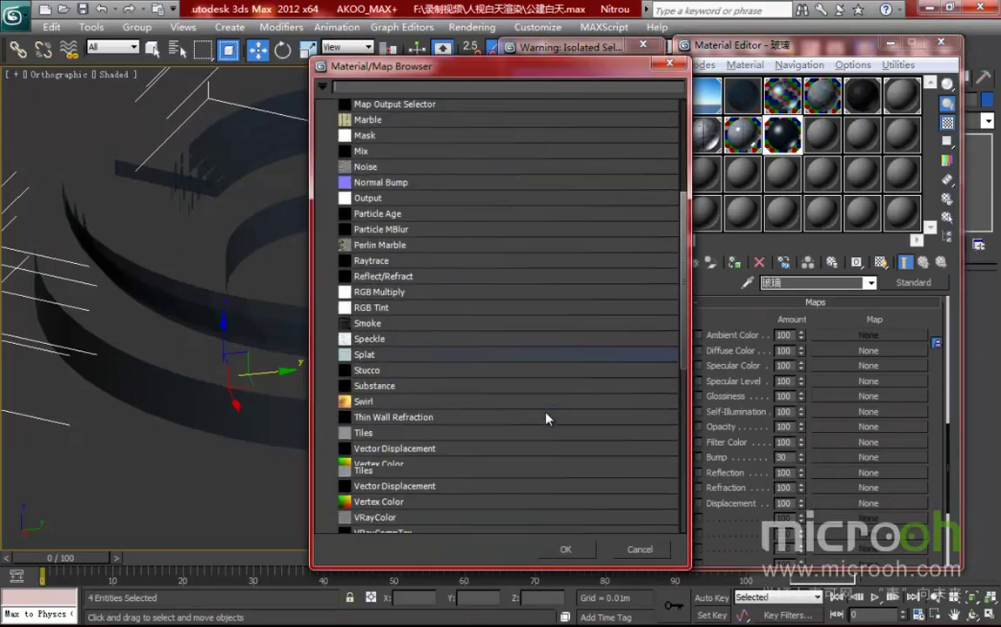
double_click(383, 409)
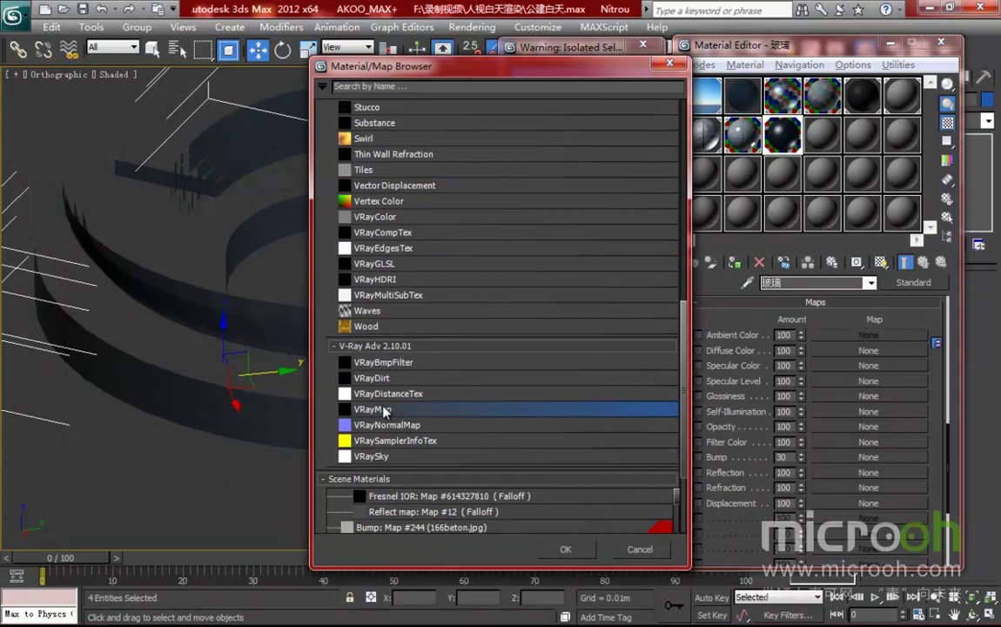
left_click(924, 264)
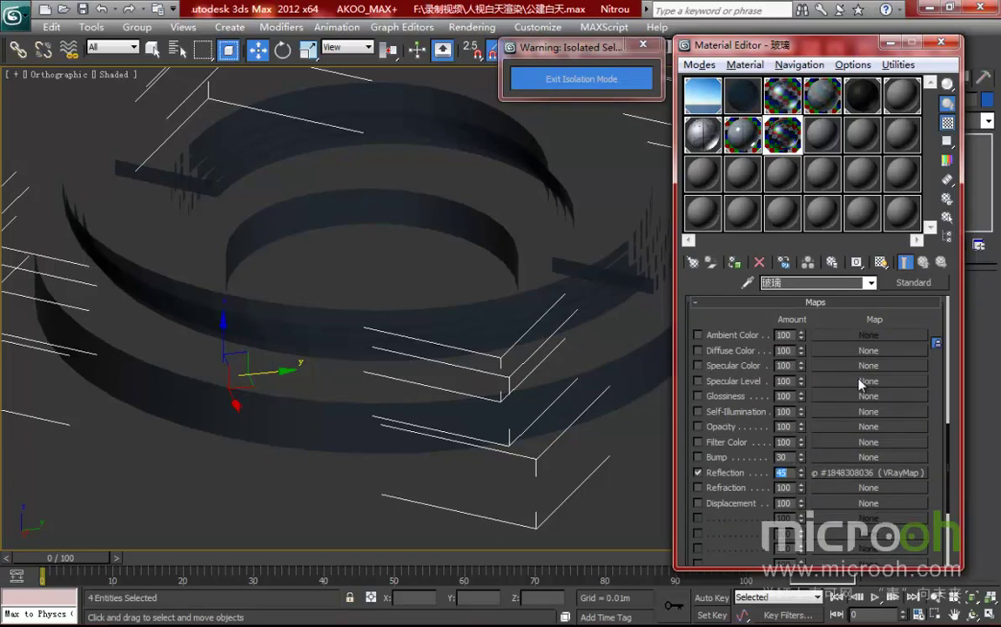
scroll(826, 361, "up", 5)
- Exit isolation mode and hide the selected glass surfaces
left_click(574, 78)
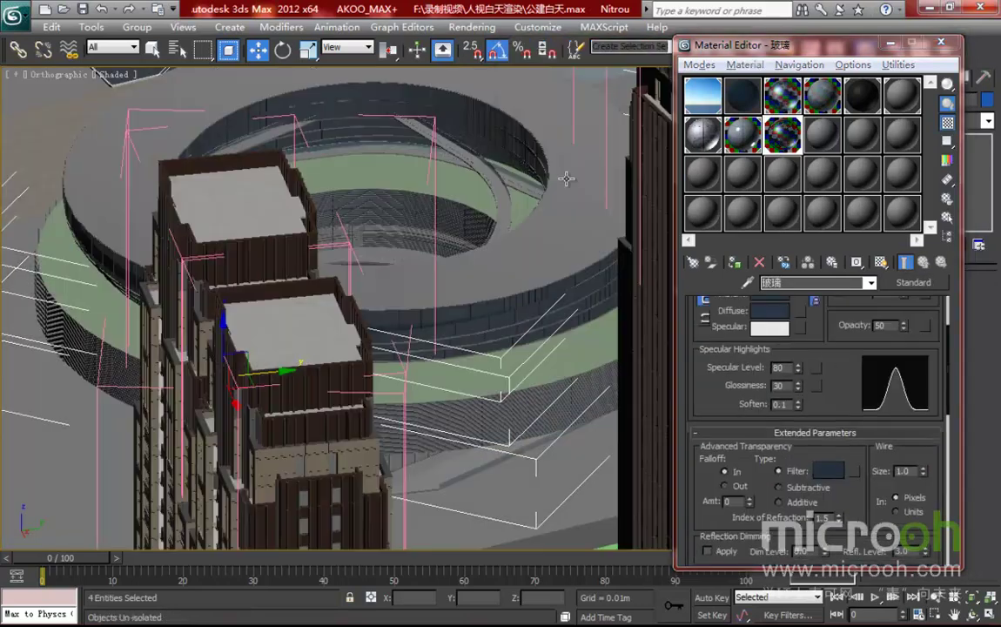
right_click(474, 309)
left_click(498, 269)
- Pick the 木 material from the ring building's slatted lower facade into the empty sample slot after the glass
middle_click_drag(114, 328, 389, 374)
scroll(320, 402, "up", 1)
scroll(379, 382, "up", 2)
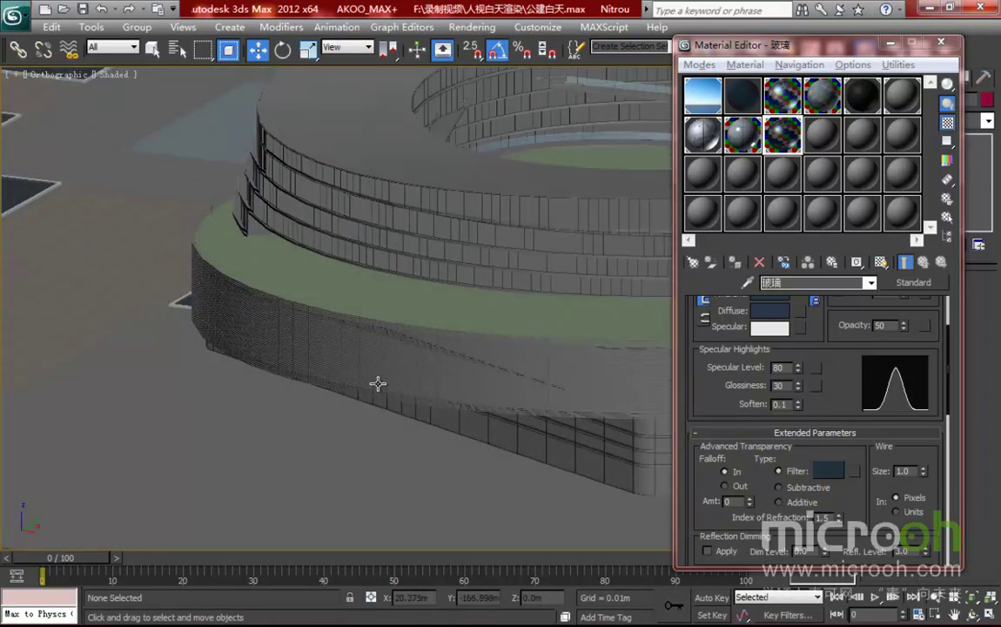
scroll(339, 322, "up", 2)
scroll(345, 339, "up", 1)
scroll(355, 353, "up", 2)
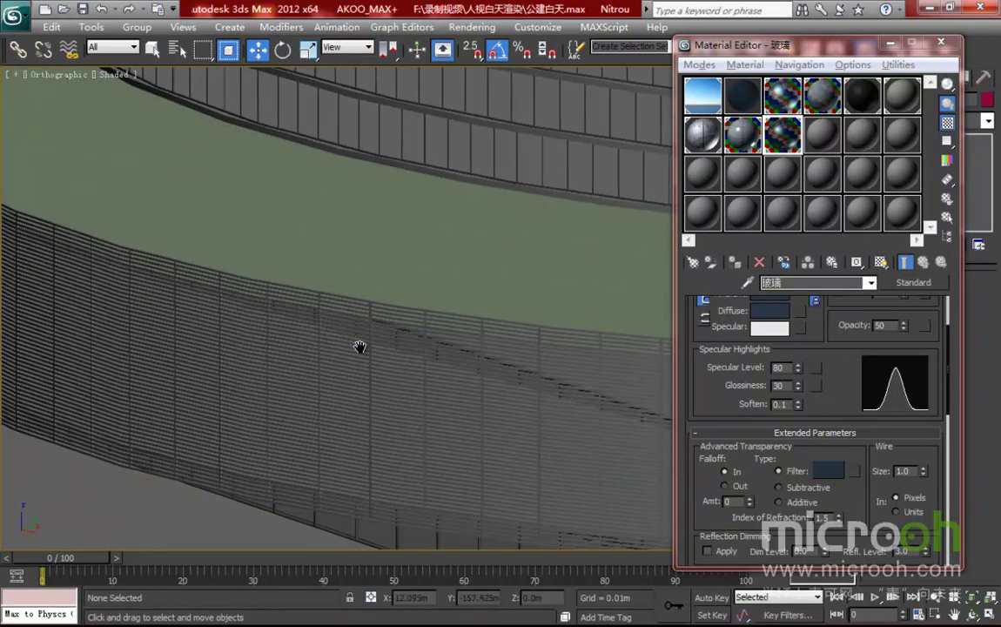
scroll(324, 325, "up", 1)
middle_click_drag(394, 314, 552, 199)
left_click(827, 140)
left_click(747, 282)
left_click(610, 176)
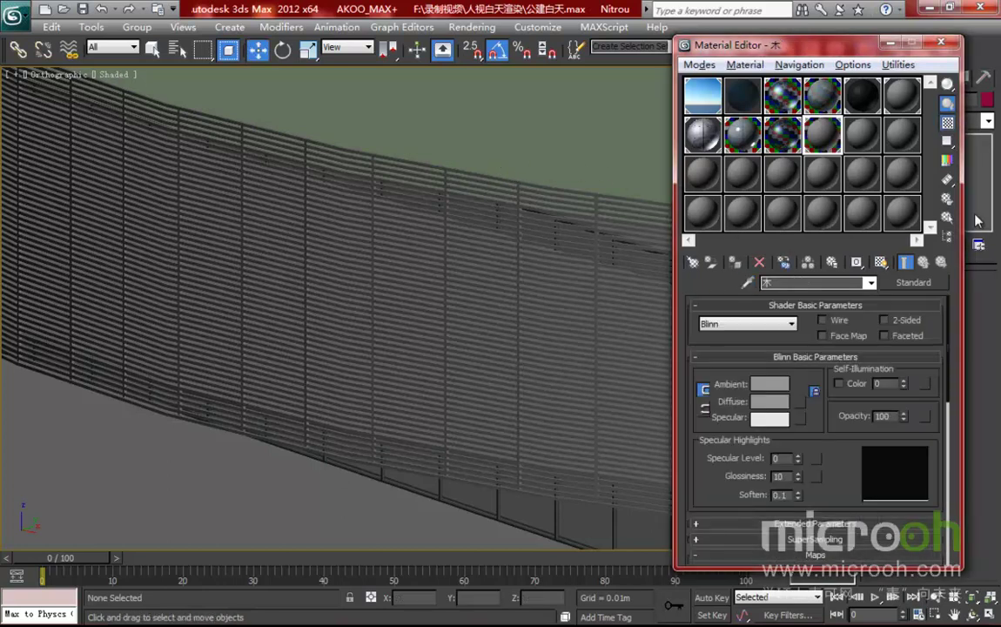
- Select all objects that use the 木 material and isolate them
left_click(947, 218)
left_click(654, 540)
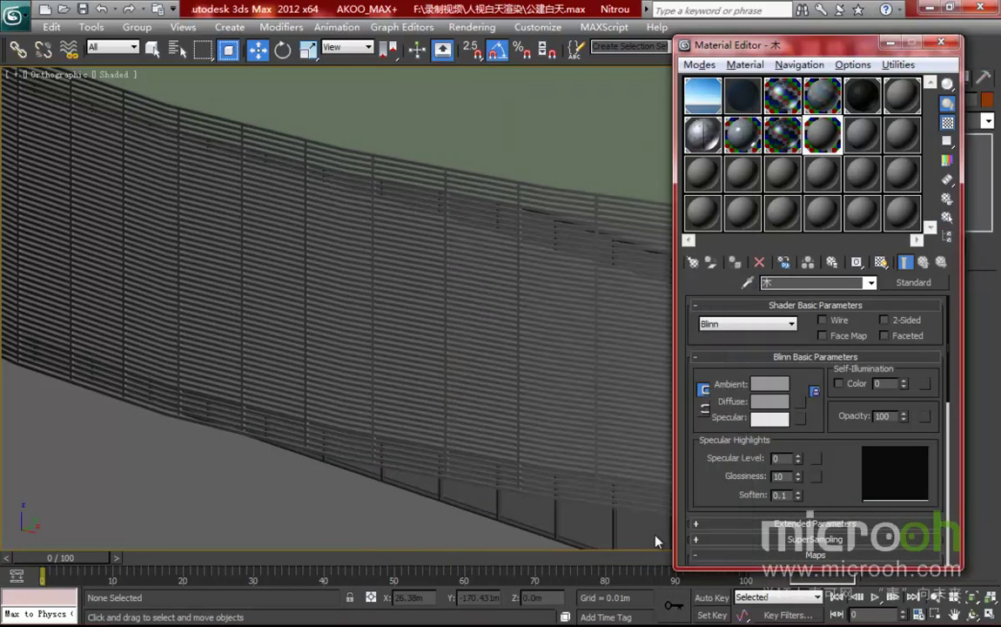
key("alt+q")
scroll(410, 366, "up", 5)
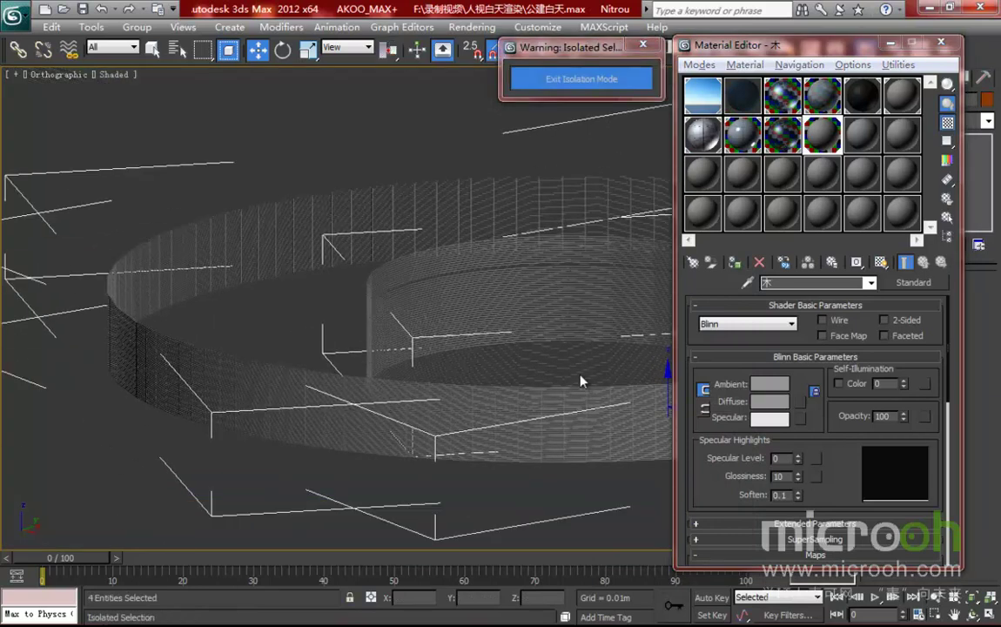
- Load the bitmap MT-0101 from the wood folder as the 木 material's diffuse map and show it in the viewport
left_click(801, 402)
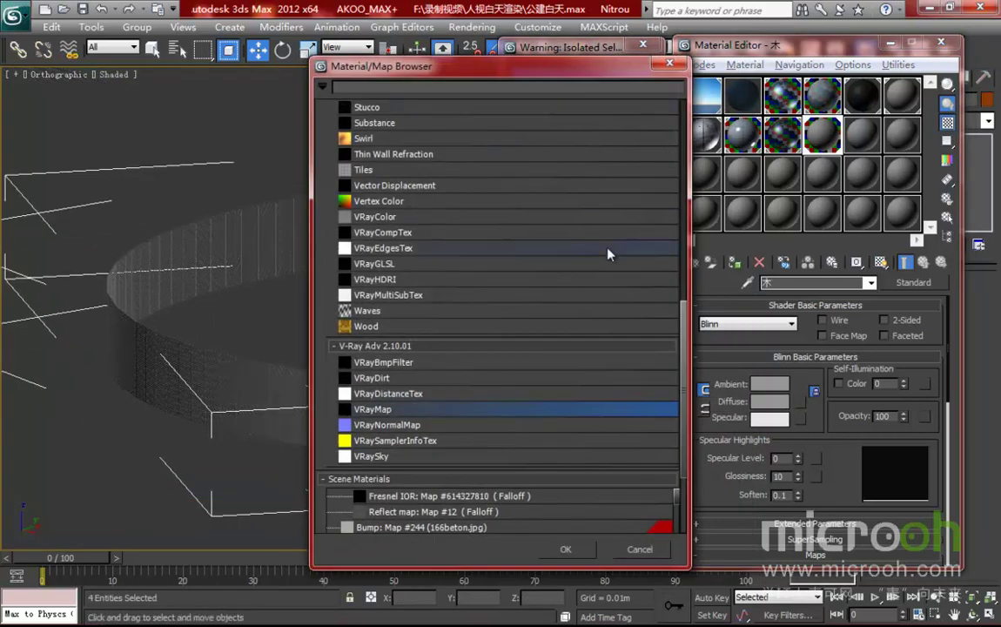
scroll(619, 303, "up", 2)
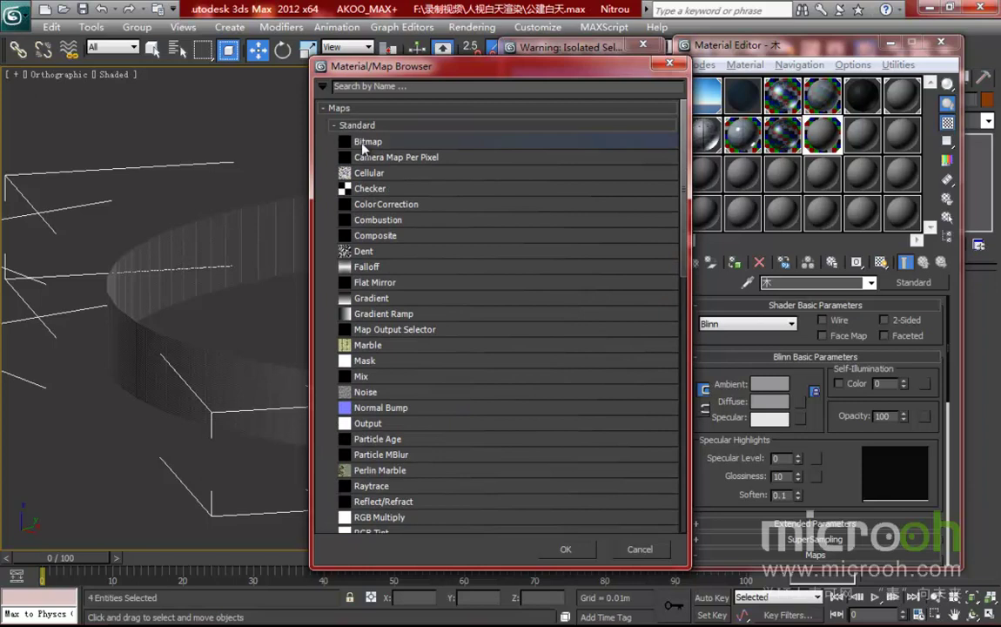
double_click(364, 141)
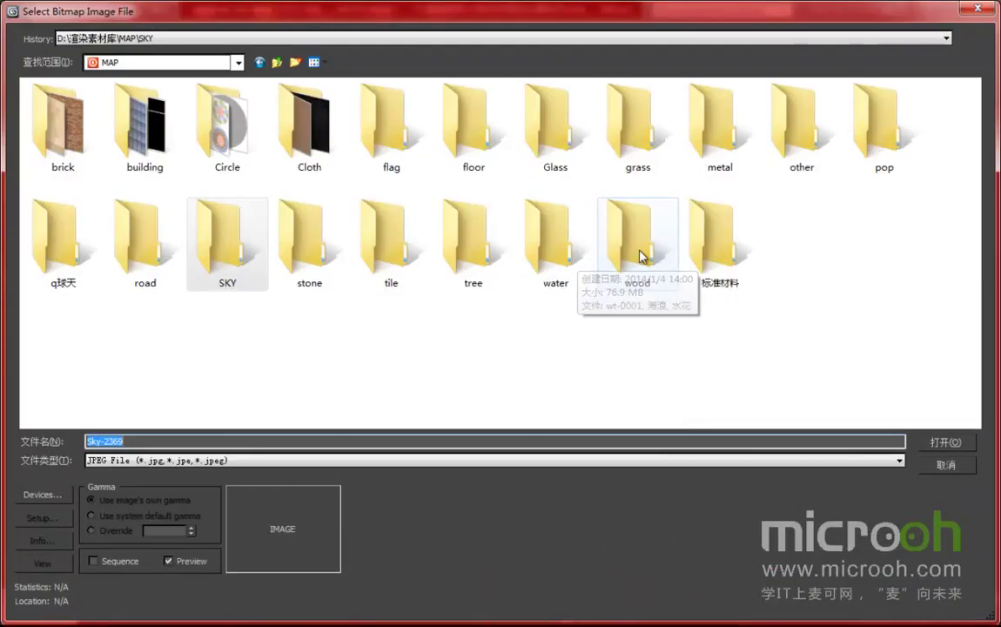
double_click(644, 245)
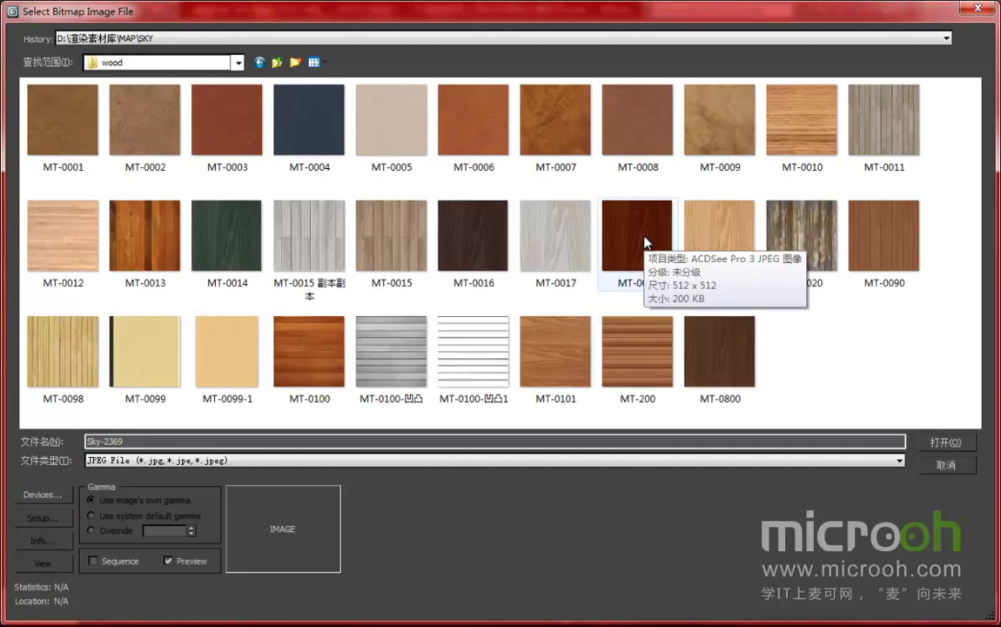
left_click(555, 350)
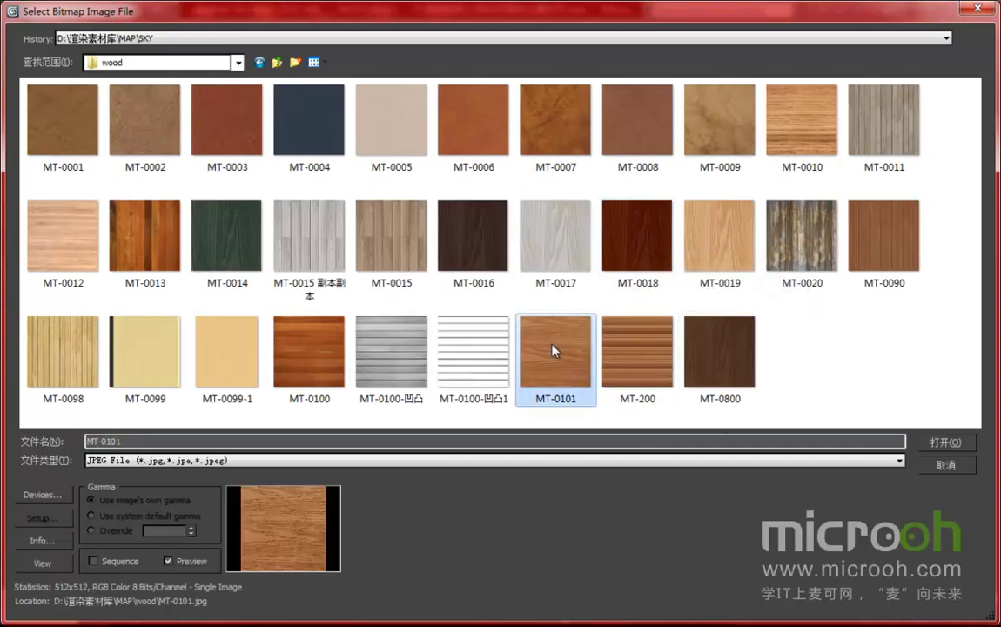
left_click(946, 442)
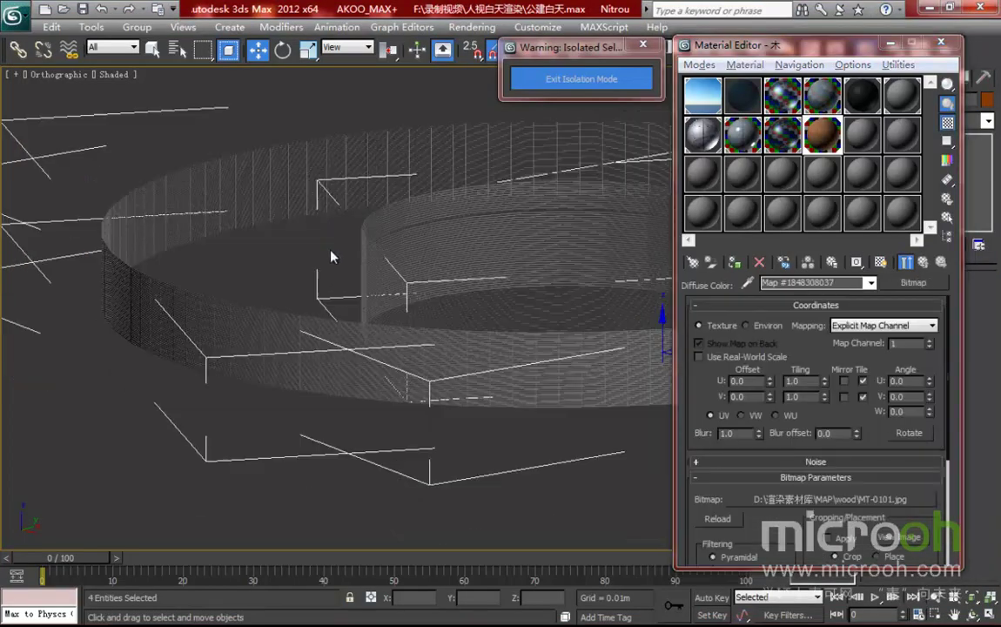
scroll(329, 250, "up", 5)
left_click(881, 262)
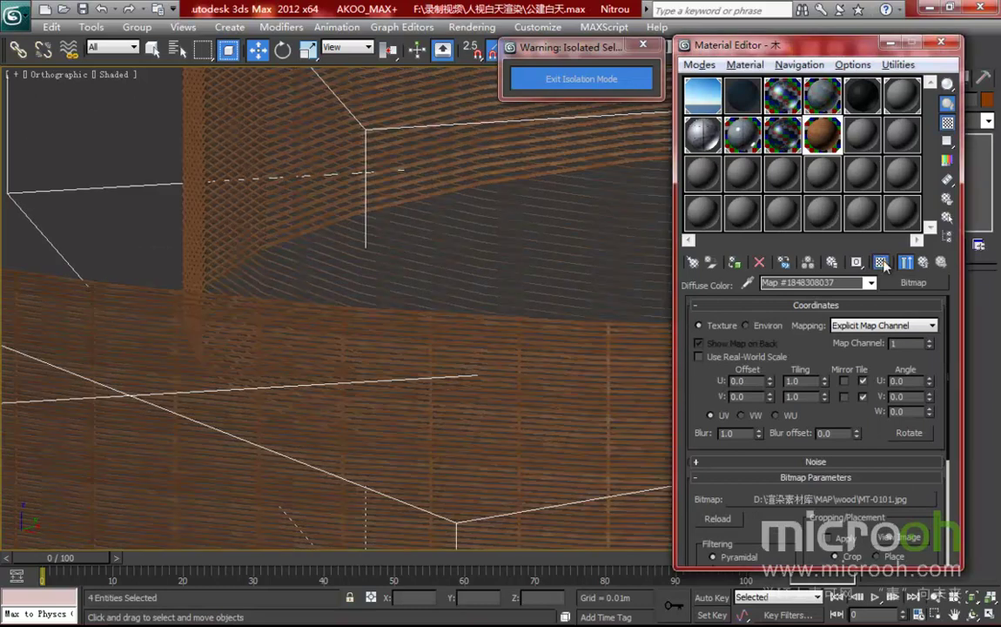
scroll(509, 319, "up", 4)
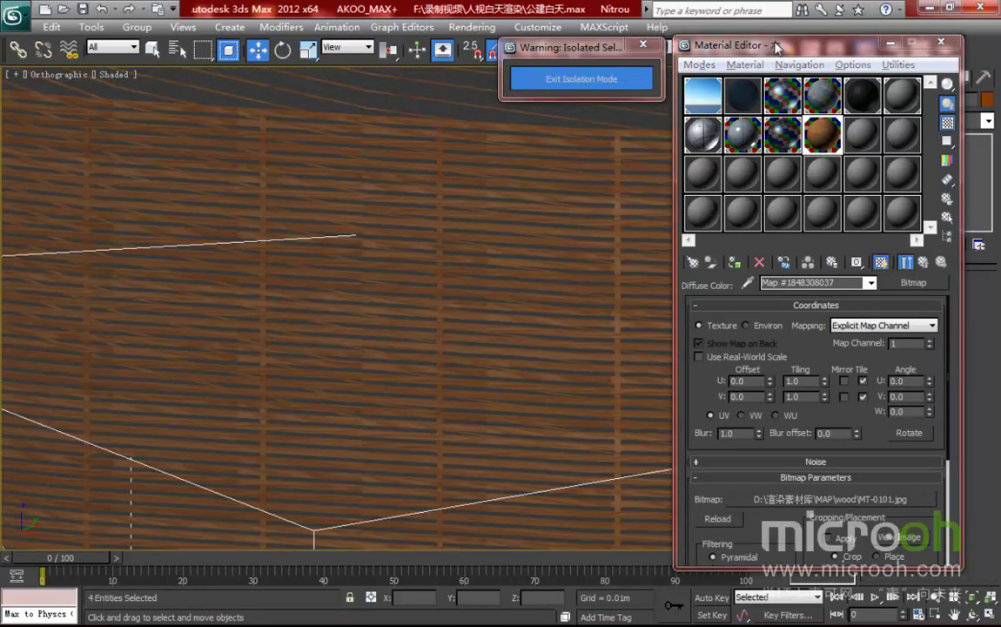
- Apply a UVW Map modifier with Box mapping to the isolated slats
left_click_drag(774, 48, 561, 53)
left_click(956, 121)
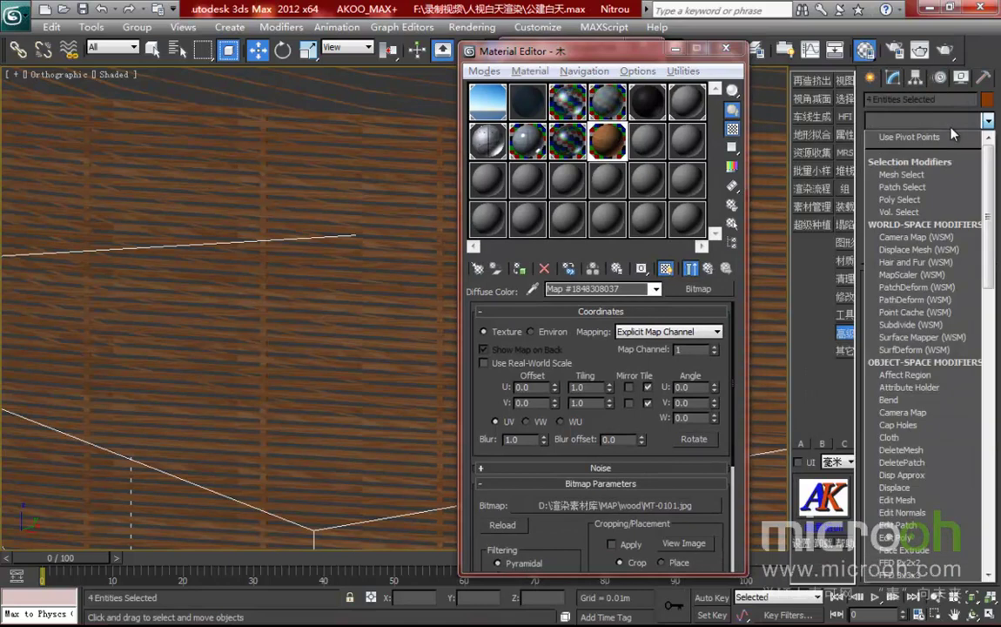
key("u")
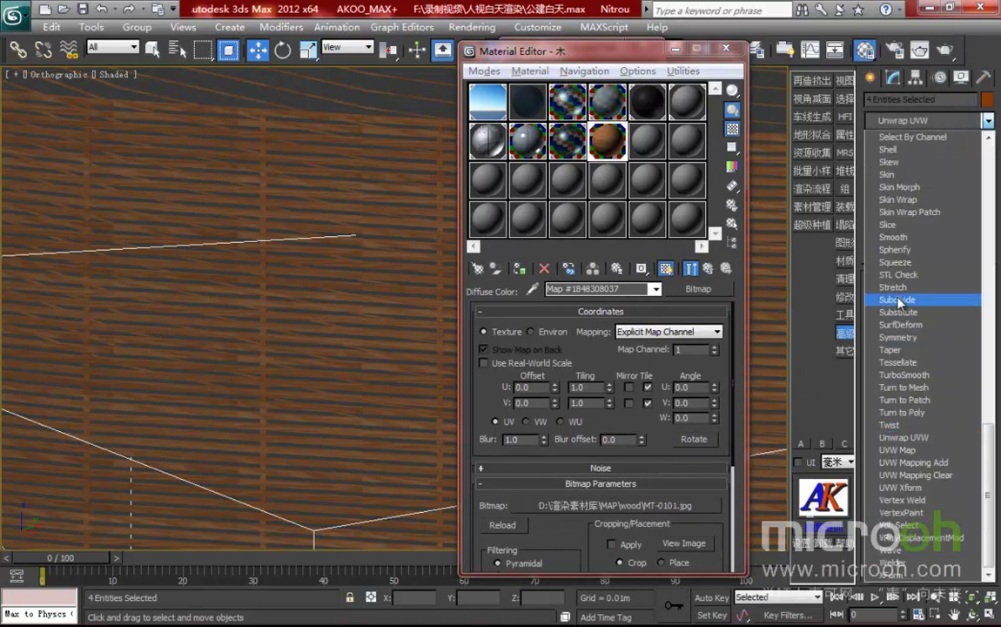
left_click(897, 450)
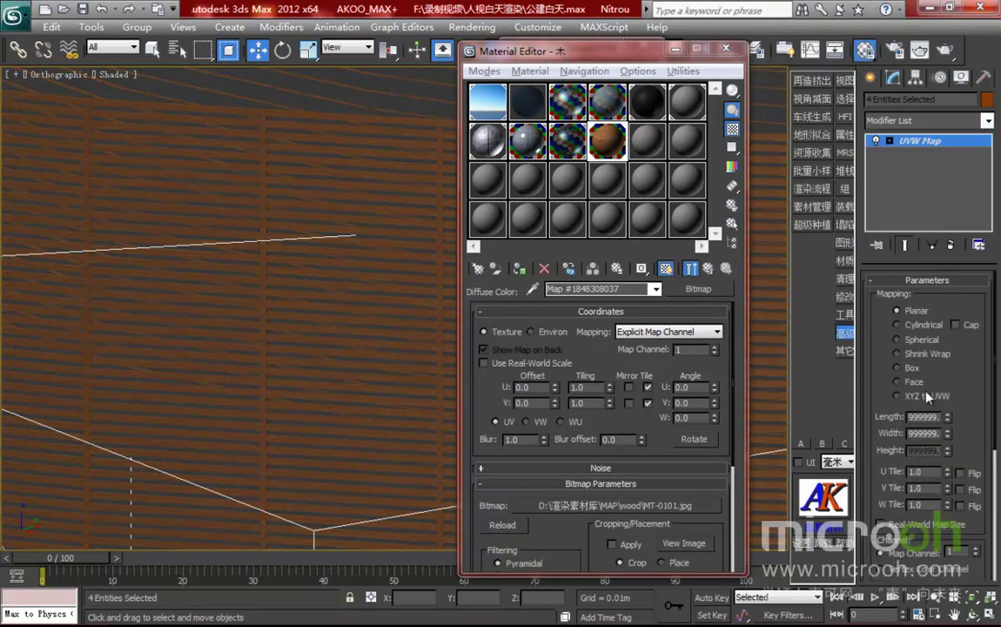
left_click(900, 369)
- Set the box mapping's length, width and height to 5 m
type("5")
key("Tab")
type("5")
key("Tab")
type("5")
key("Return")
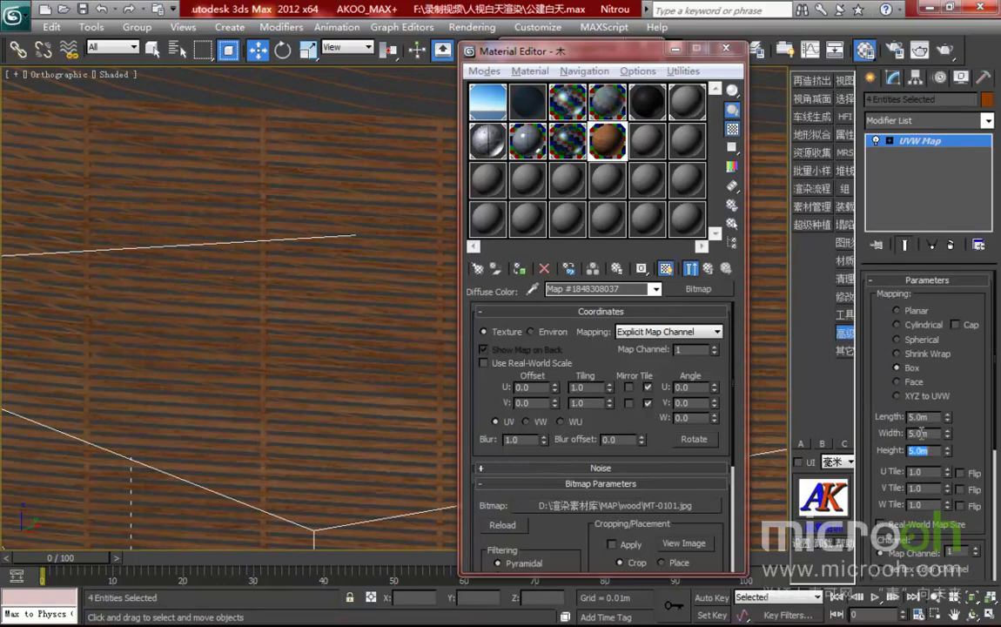
- Set the box mapping's length, width and height to 2 m
double_click(920, 421)
type("2")
key("Tab")
type("2")
key("Tab")
type("2")
key("Return")
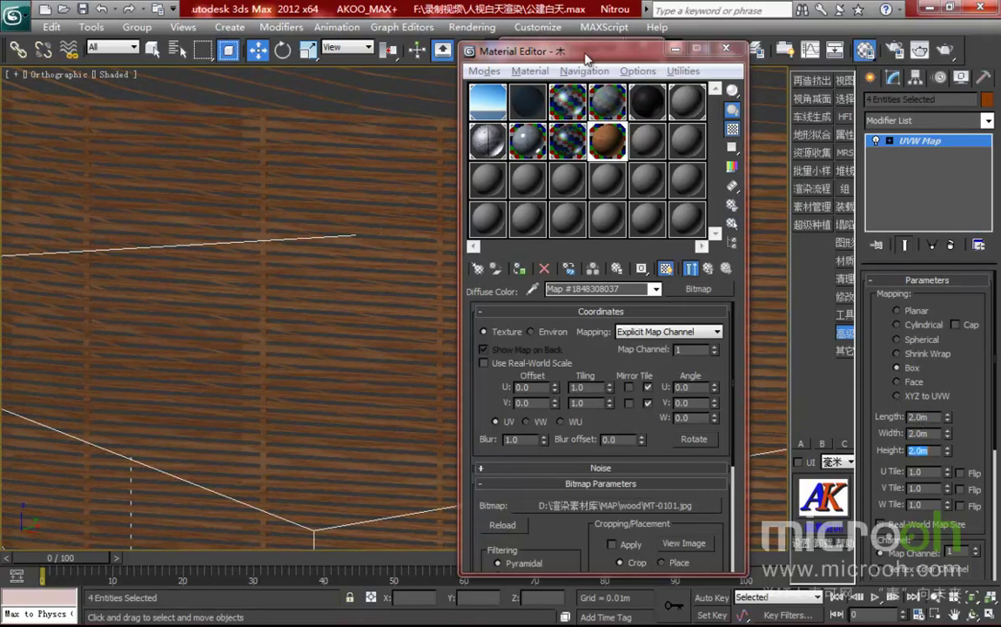
- Set the 木 material's specular level to 23 and glossiness to 24
left_click_drag(592, 51, 636, 51)
left_click(752, 270)
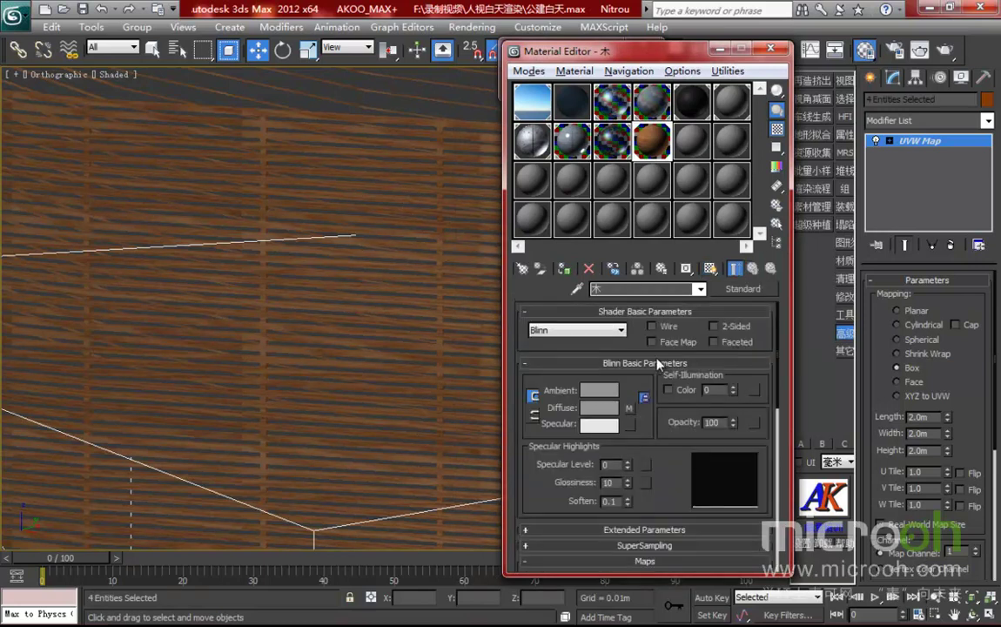
left_click_drag(627, 469, 627, 440)
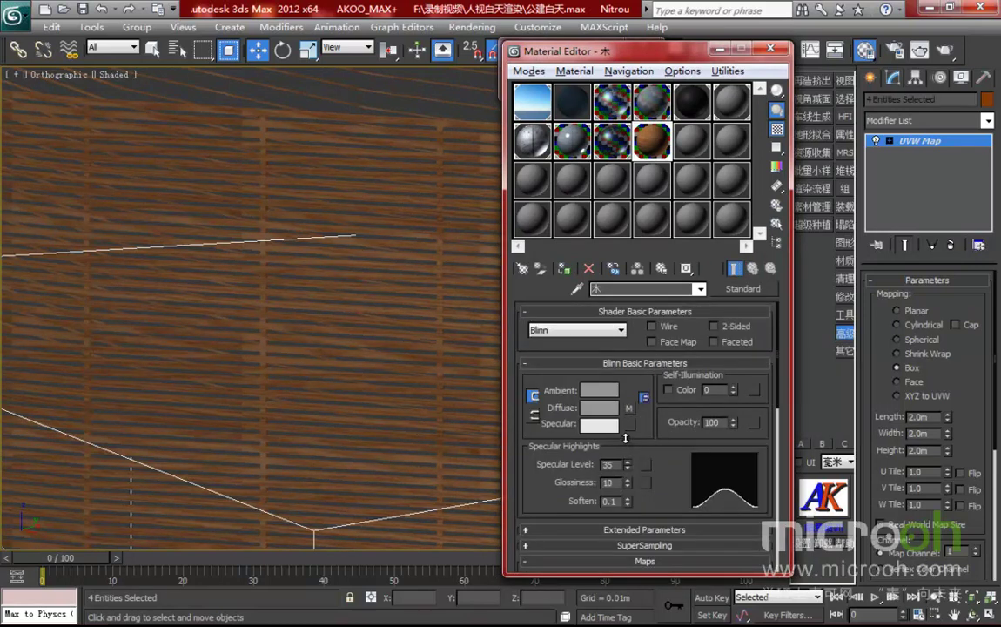
left_click_drag(626, 485, 628, 472)
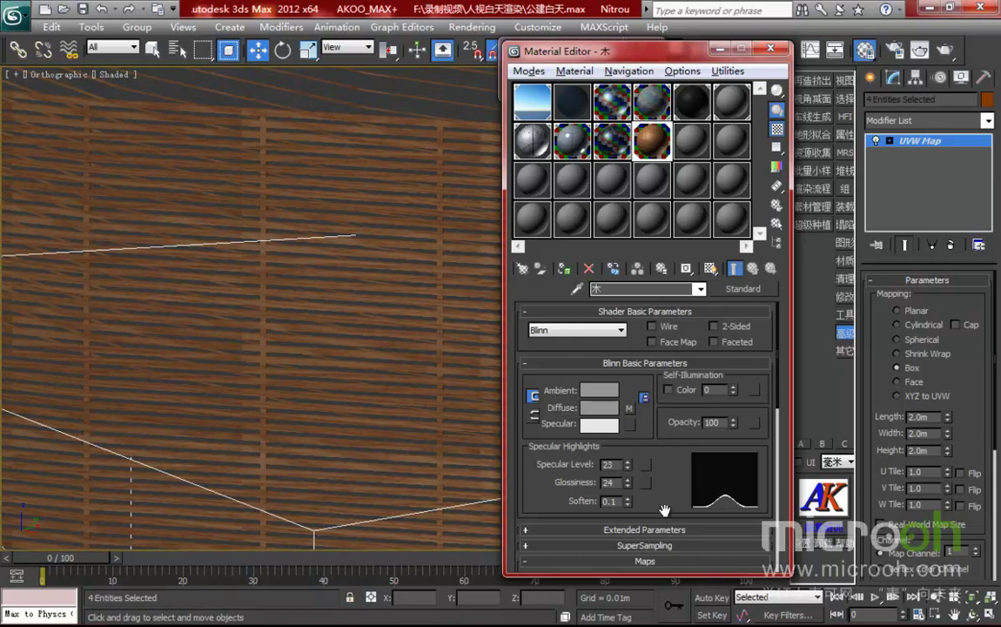
- Copy the MT-0101 diffuse map into the 木 material's Bump slot and check the result in an enlarged sample preview
scroll(644, 470, "down", 10)
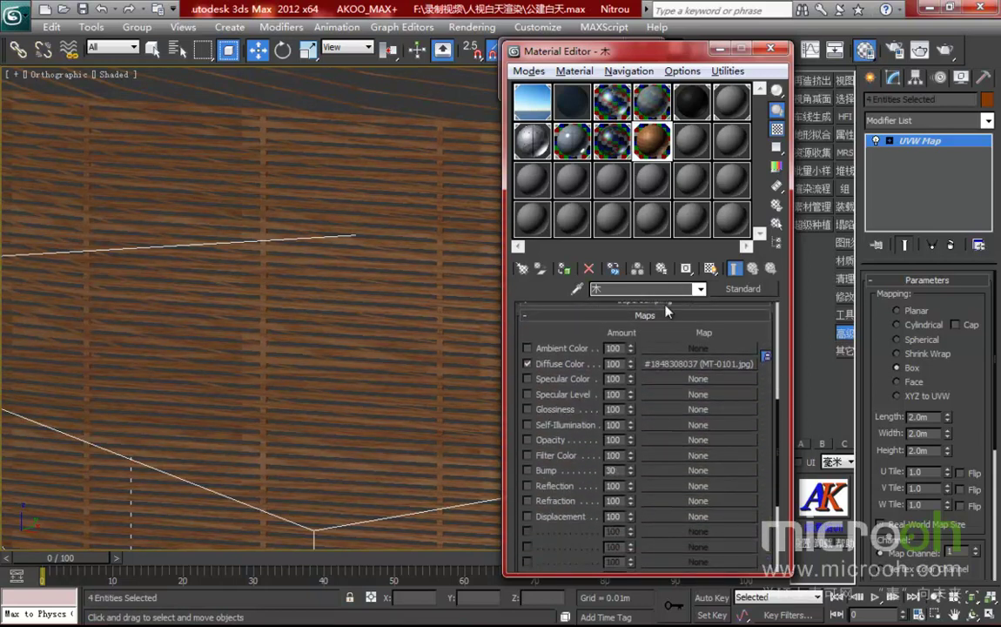
double_click(653, 151)
left_click_drag(444, 165, 379, 161)
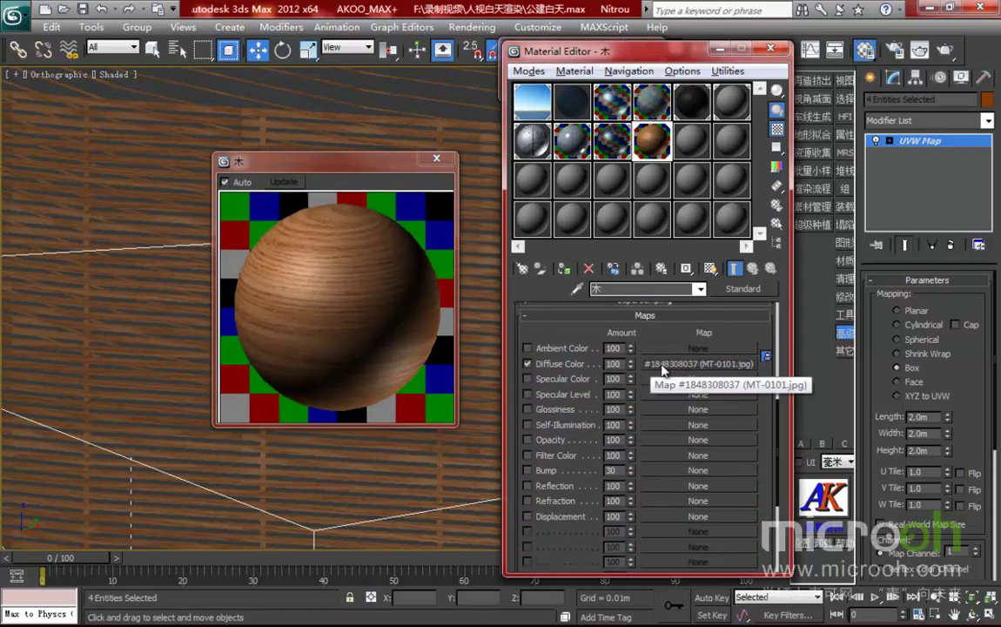
left_click_drag(662, 370, 666, 471)
left_click(612, 360)
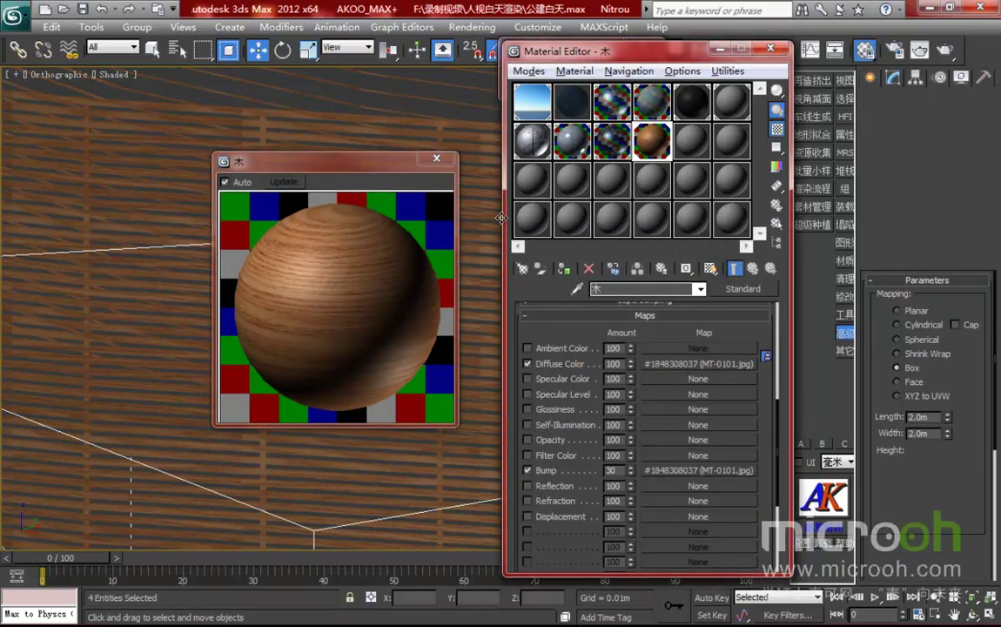
left_click_drag(336, 165, 377, 170)
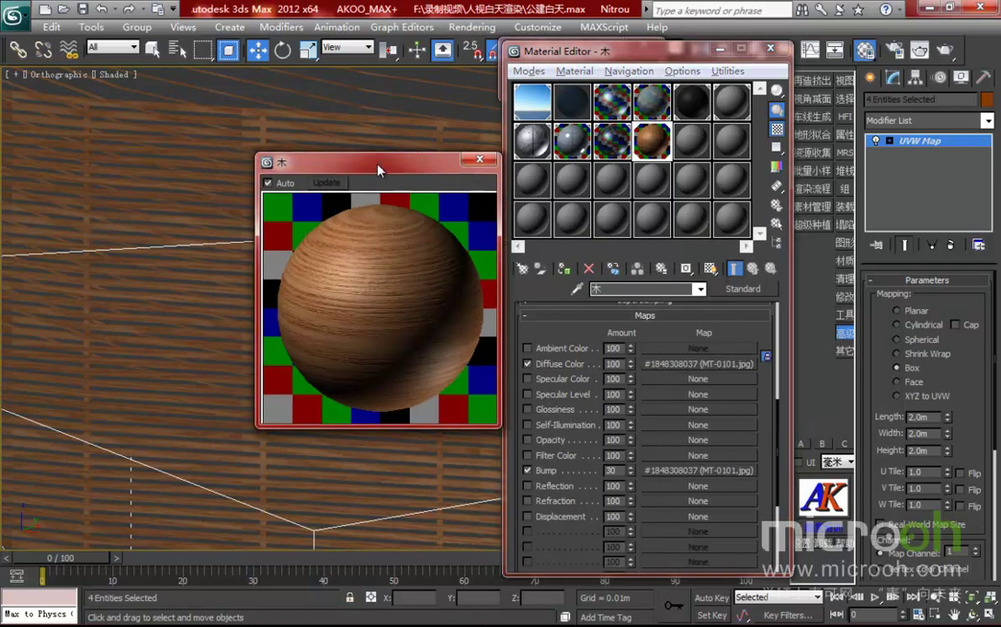
left_click(479, 160)
- Exit isolation mode and hide the selected wooden slats
left_click_drag(592, 51, 677, 52)
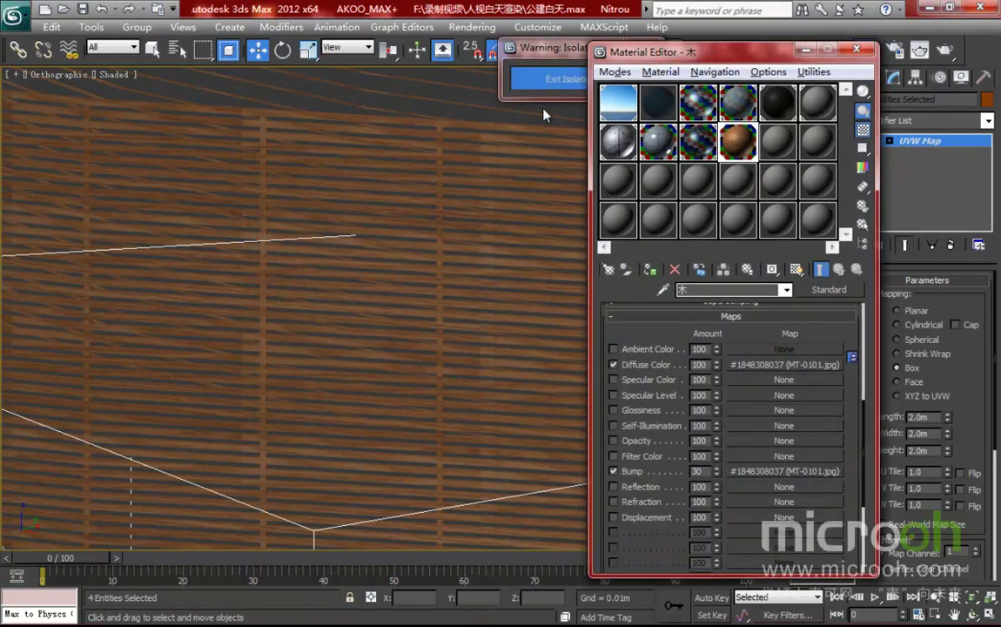
left_click(557, 78)
right_click(448, 314)
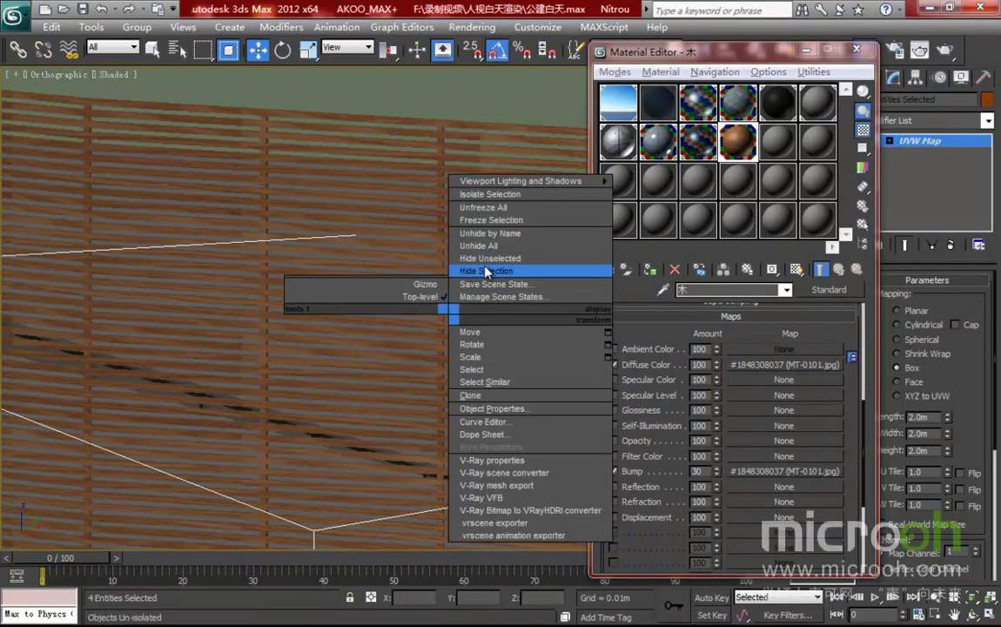
left_click(484, 277)
- Sample the 底商业玻璃 glass material from the building's ground-floor facade into an empty material slot
scroll(478, 293, "down", 2)
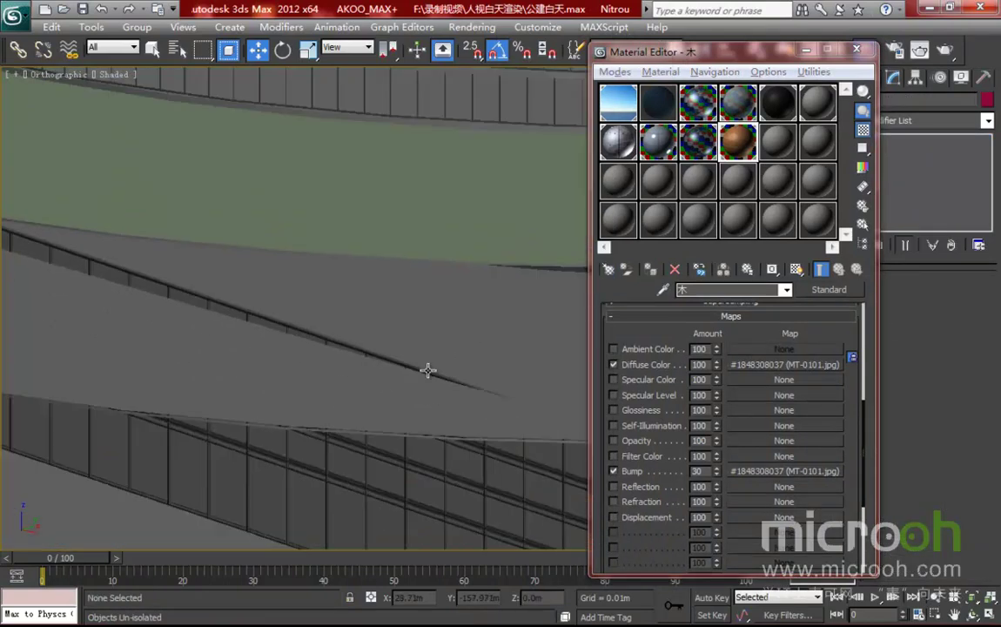
scroll(429, 369, "down", 3)
mouse_move(323, 417)
middle_mouse_down()
mouse_move(398, 428)
mouse_move(117, 322)
mouse_move(340, 417)
middle_mouse_up()
scroll(398, 427, "down", 5)
scroll(446, 391, "up", 6)
left_click(777, 141)
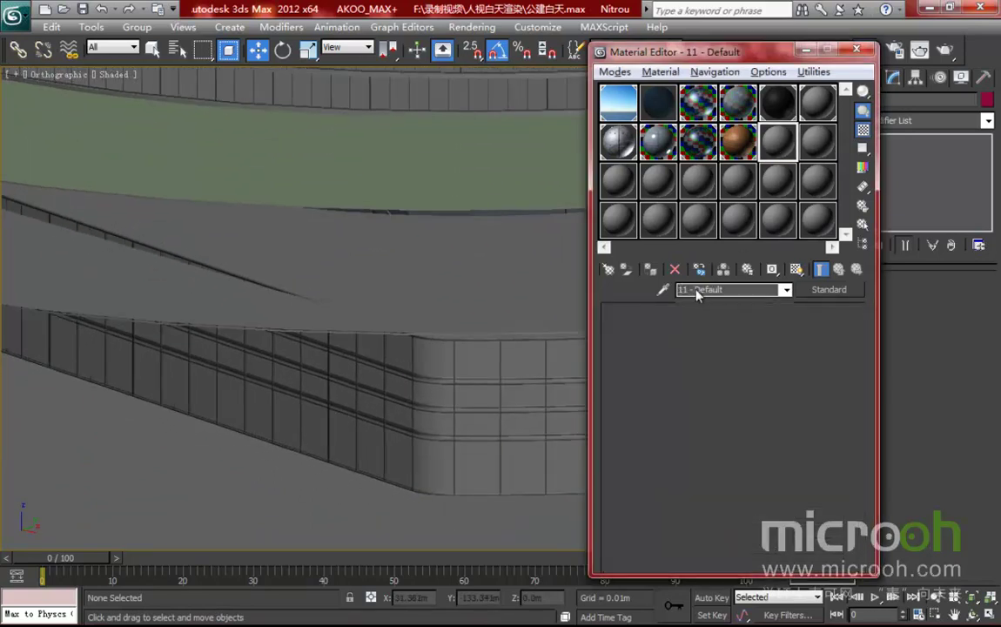
left_click(662, 289)
left_click(477, 350)
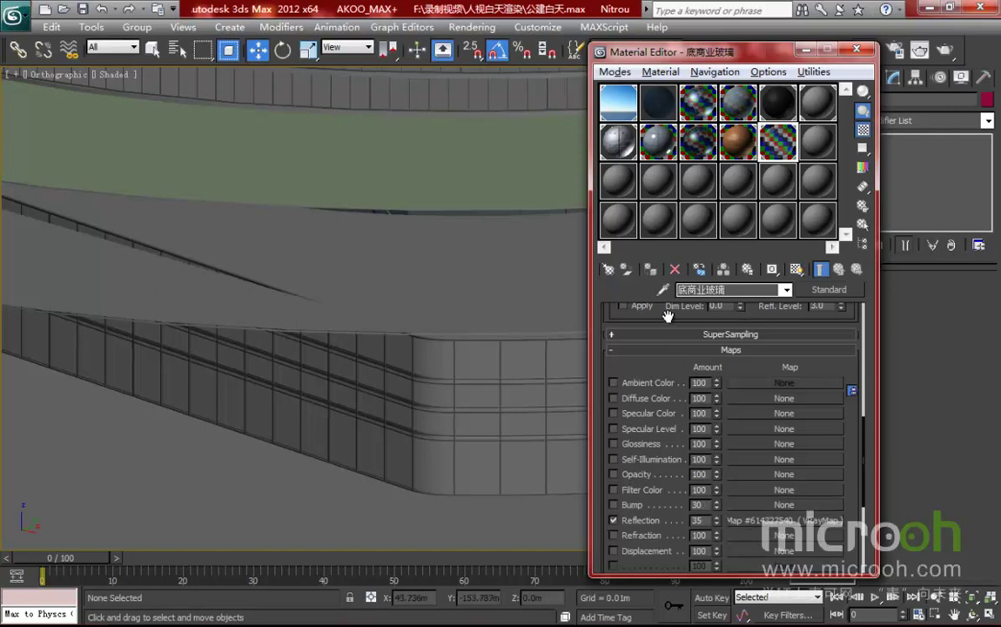
scroll(717, 339, "up", 5)
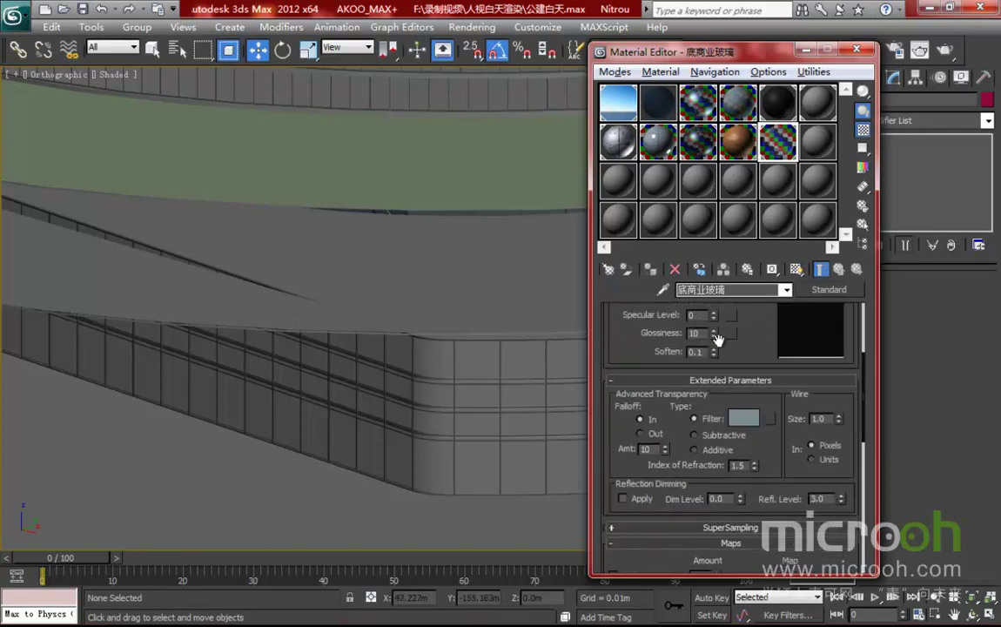
- Select all objects that use the 底商业玻璃 material and isolate them
left_click(862, 224)
left_click(642, 535)
key("alt+q")
middle_click_drag(378, 342, 452, 406)
scroll(452, 394, "up", 3)
- Set the 底商业玻璃 material's diffuse colour to a dark blue, RGB 22, 34, 49
left_click_drag(763, 319, 762, 616)
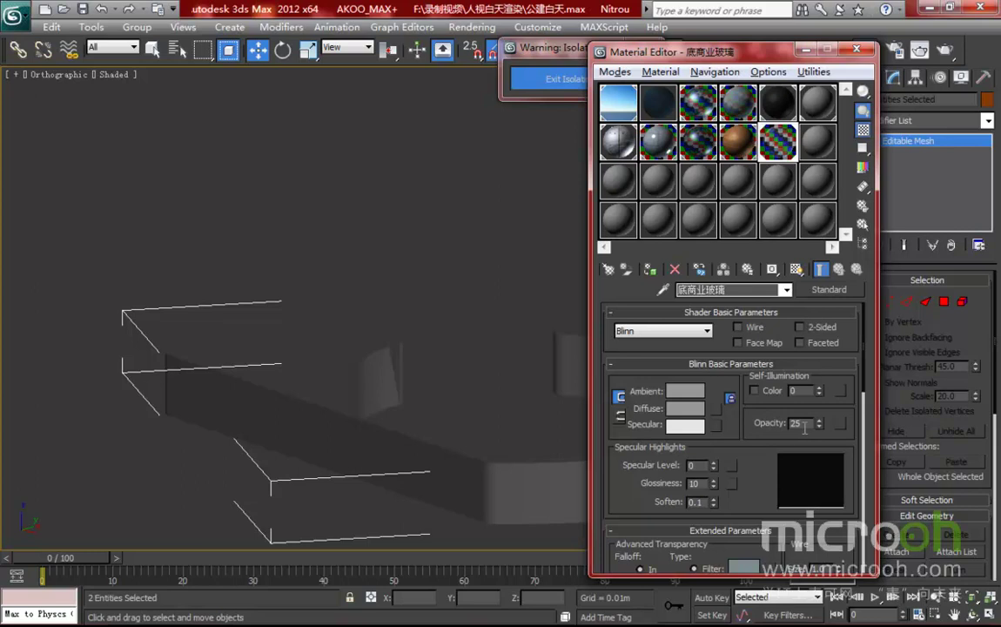
left_click_drag(756, 459, 765, 418)
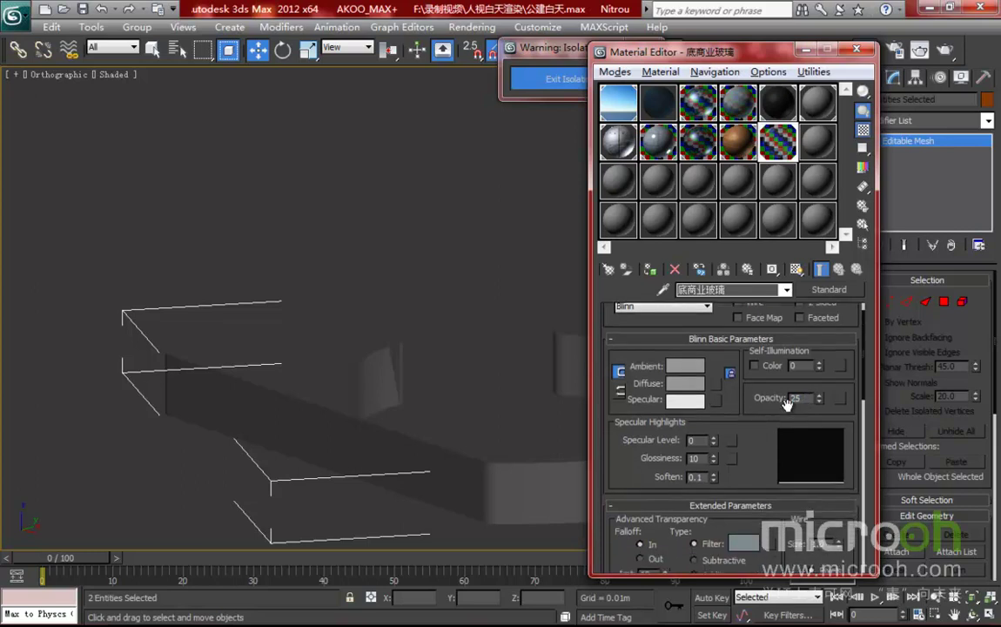
double_click(797, 398)
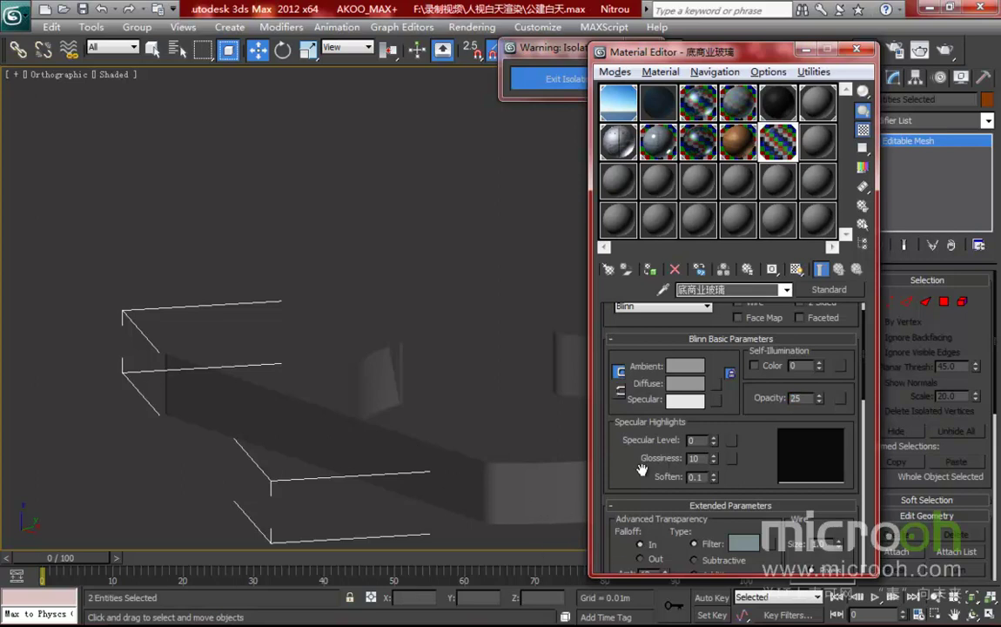
left_click_drag(642, 470, 642, 457)
left_click(685, 370)
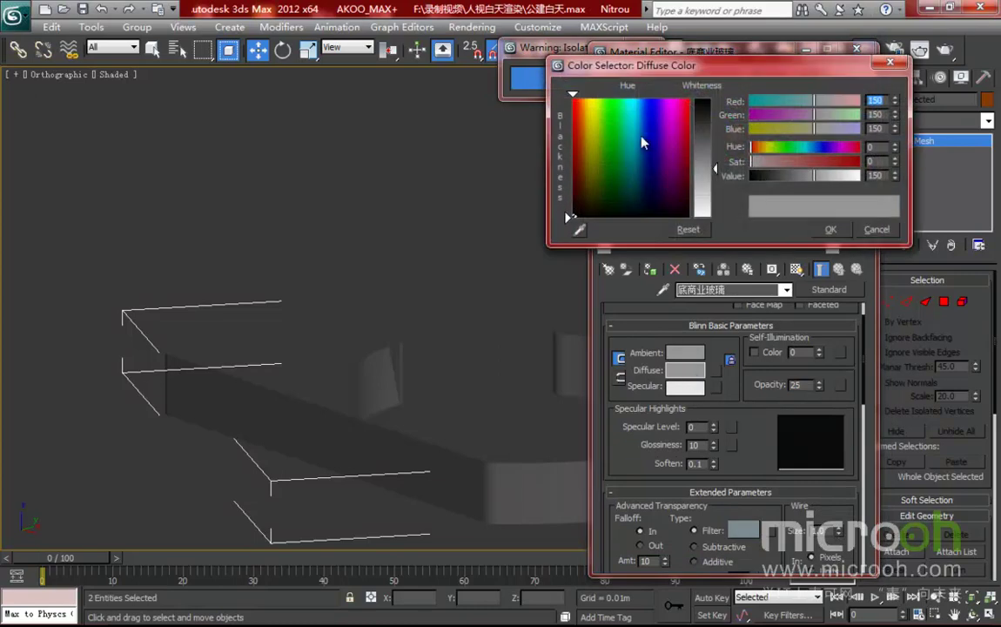
left_click(645, 186)
left_click_drag(645, 186, 641, 184)
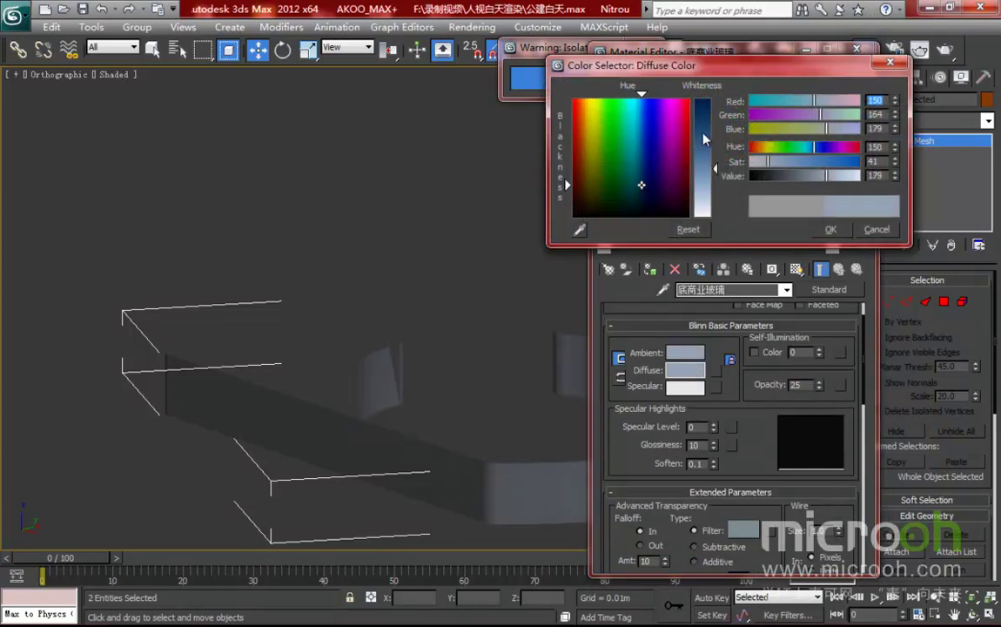
left_click_drag(704, 140, 712, 121)
left_click_drag(796, 178, 772, 177)
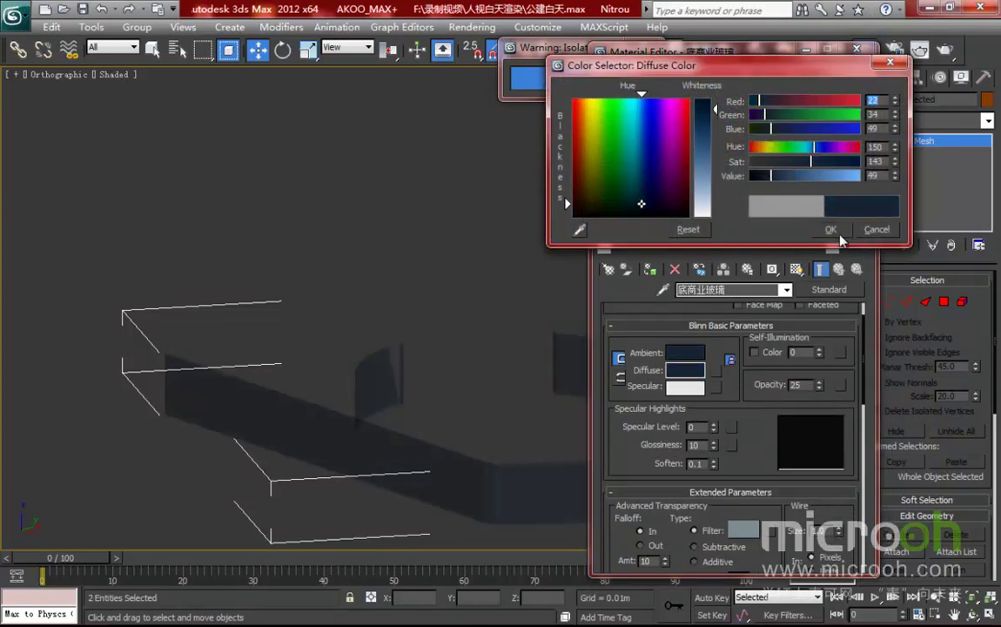
left_click(830, 229)
- Set the 底商业玻璃 material's specular level to 49 and glossiness to 36, and check its reflection map amount
scroll(746, 419, "down", 3)
scroll(749, 414, "down", 2)
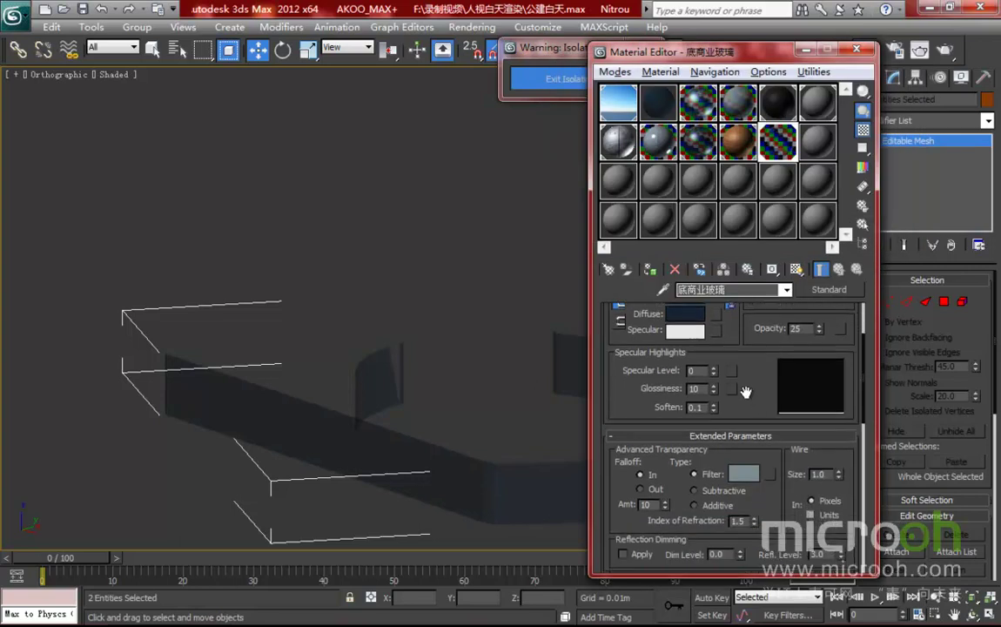
left_click_drag(713, 352, 715, 333)
left_click_drag(712, 374, 716, 354)
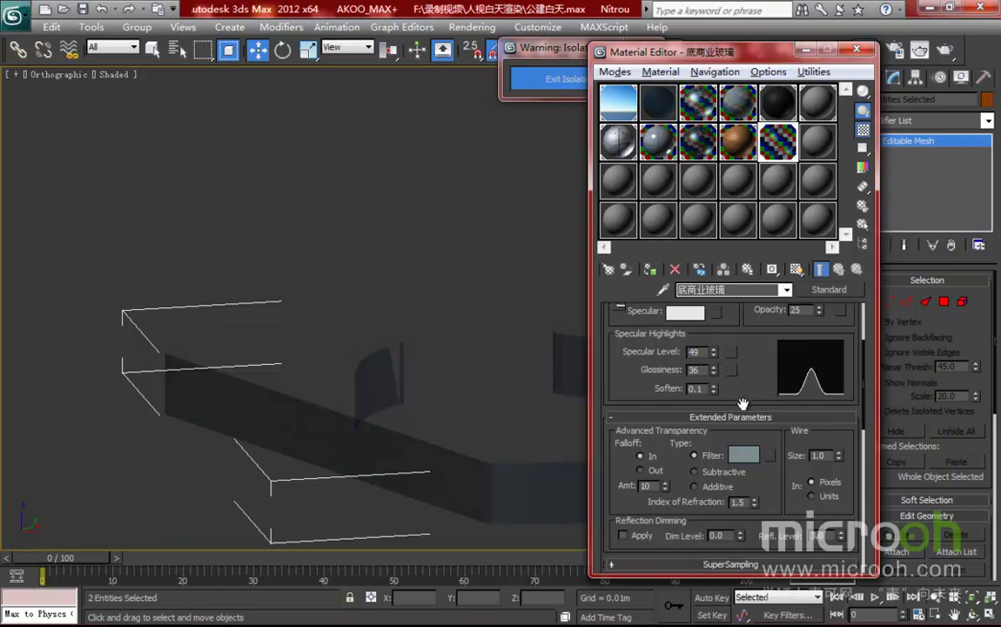
scroll(722, 348, "down", 10)
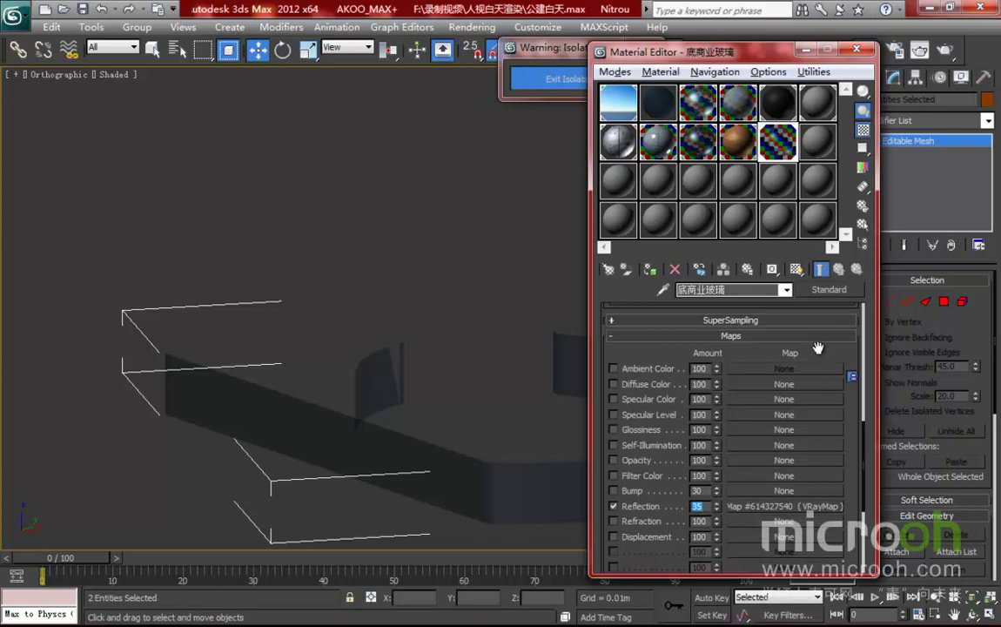
scroll(818, 346, "up", 2)
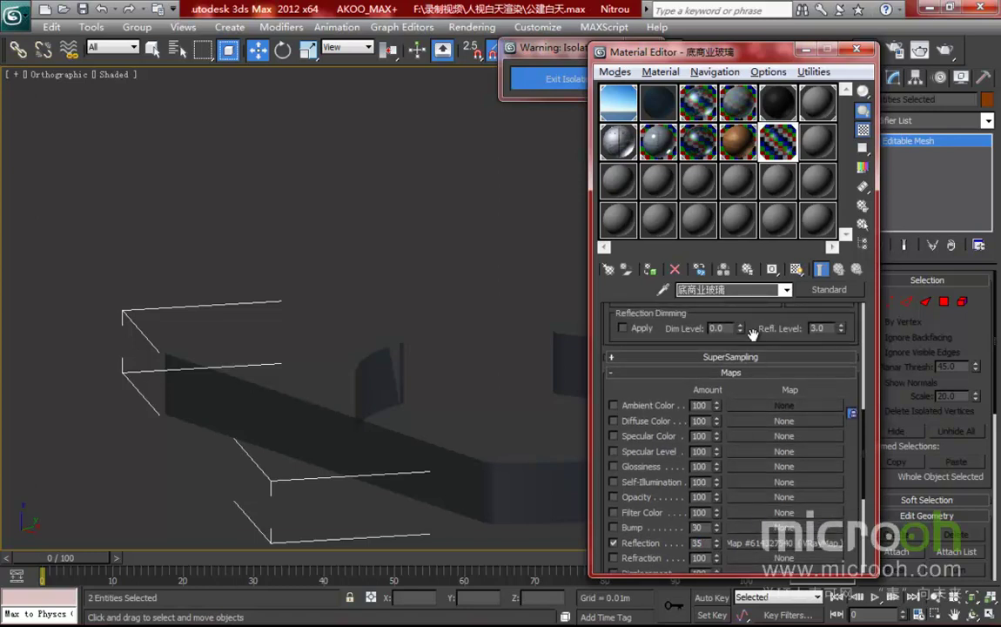
scroll(752, 346, "up", 12)
left_click_drag(595, 54, 614, 51)
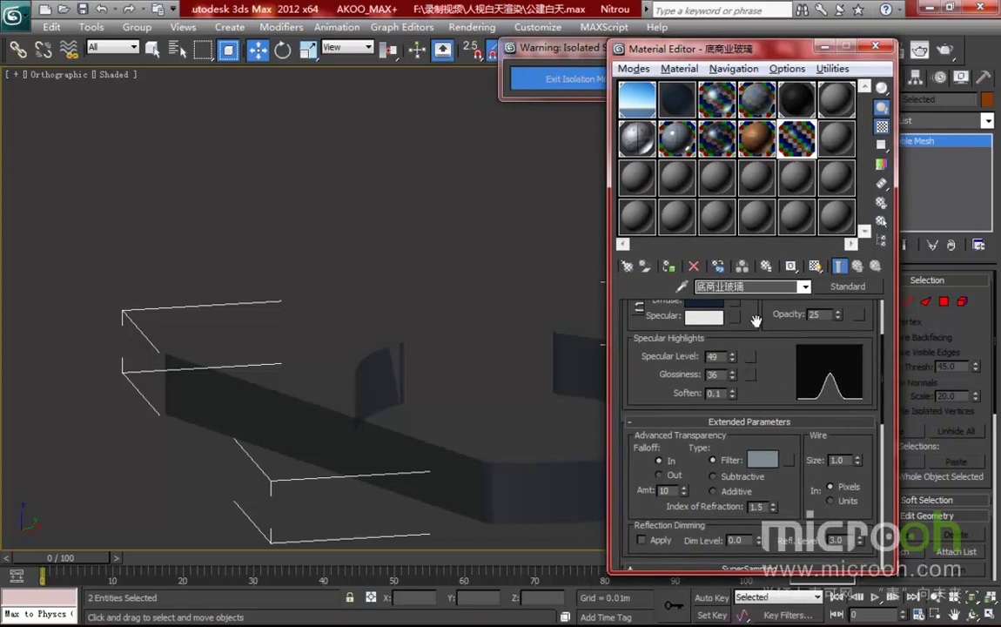
scroll(704, 384, "down", 9)
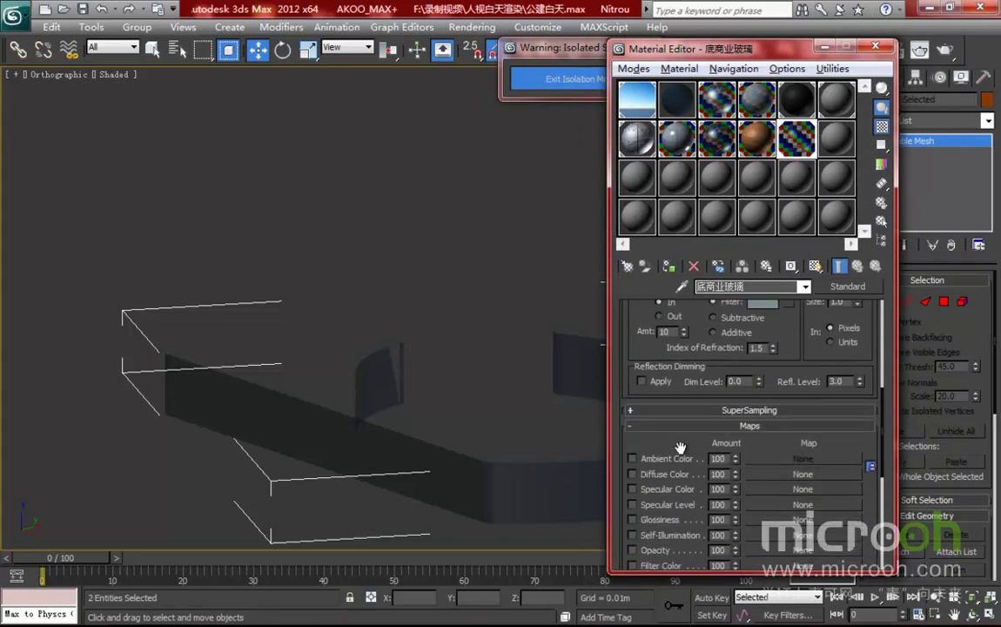
scroll(680, 447, "down", 10)
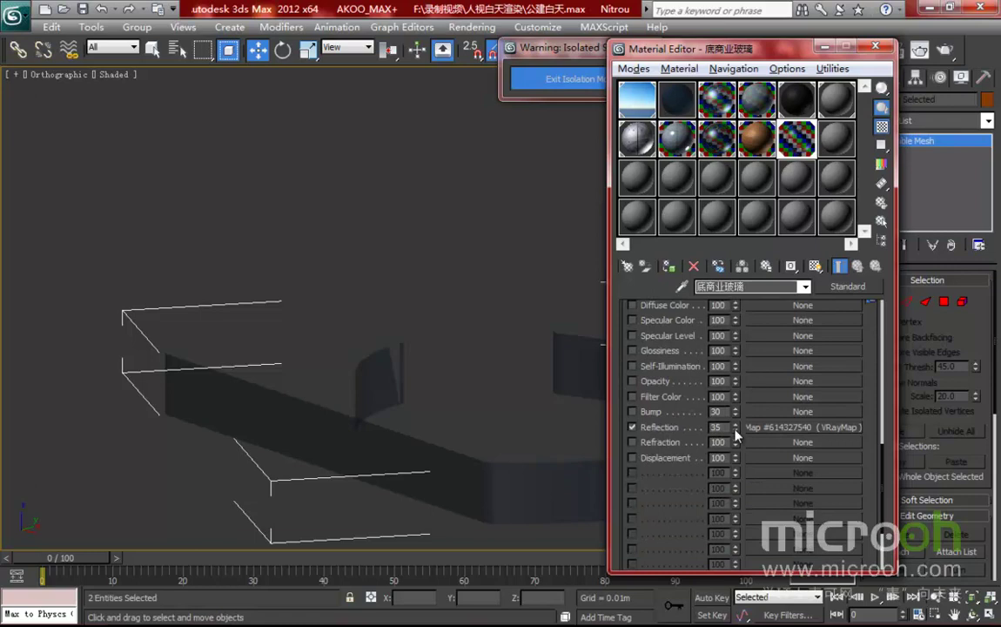
- Exit isolation mode and hide the selected ground-floor glass
left_click(537, 80)
right_click(431, 314)
left_click(433, 312)
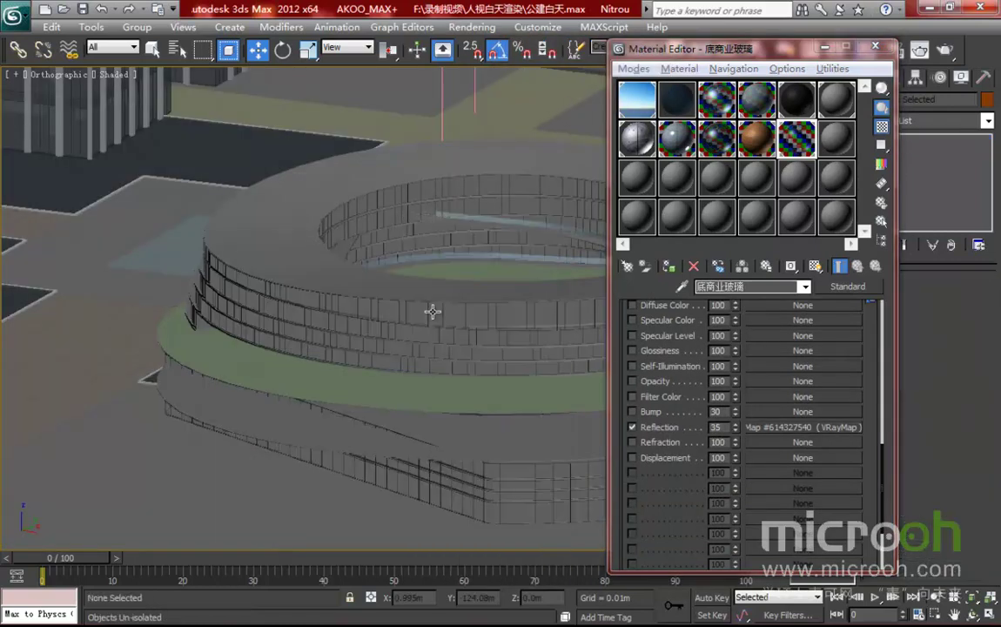
- Sample the louban material from the ring building's floor slabs into an empty material slot
scroll(432, 330, "down", 4)
middle_click_drag(420, 349, 447, 379)
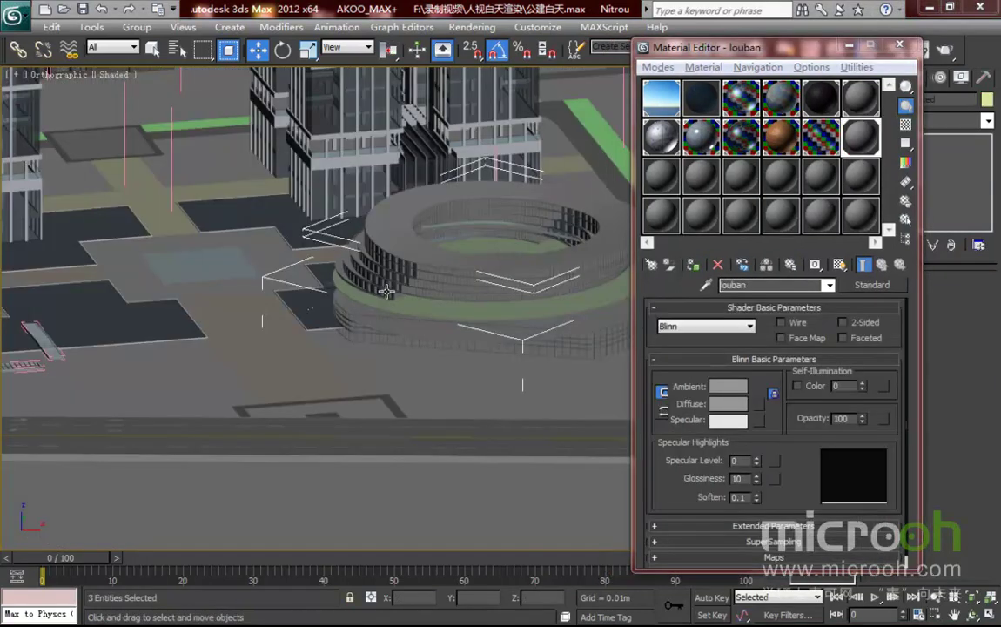
scroll(458, 336, "up", 2)
scroll(464, 322, "up", 4)
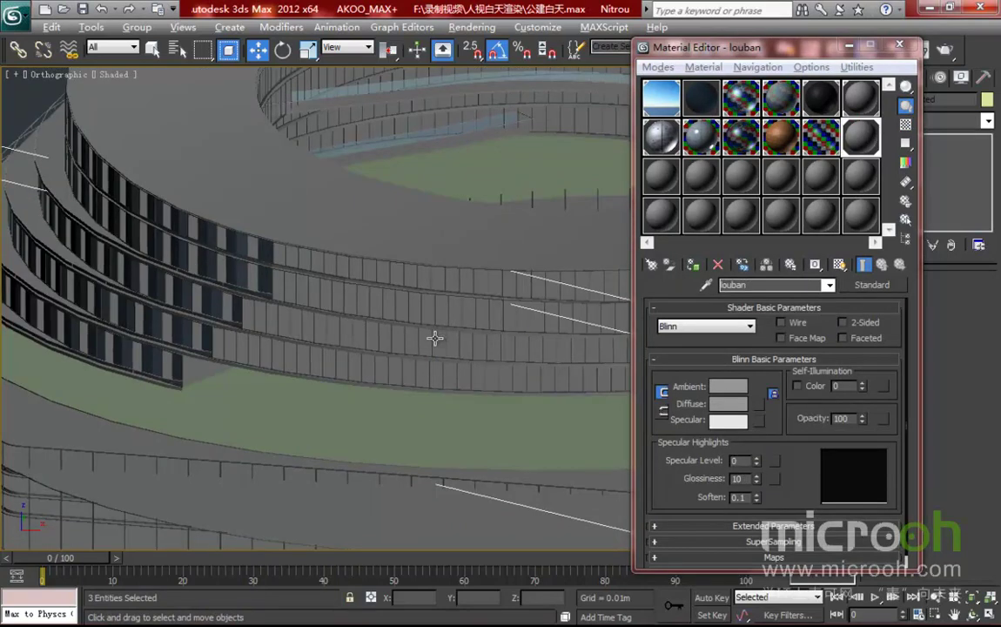
middle_click_drag(437, 336, 417, 350, "alt")
middle_click_drag(449, 273, 446, 358)
left_click(695, 267)
left_click(650, 181)
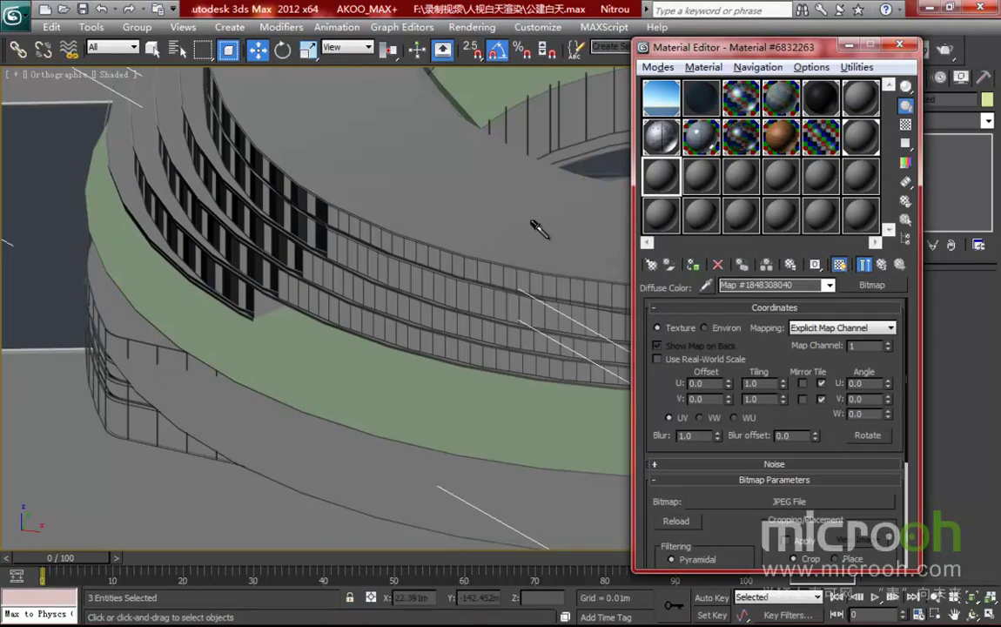
left_click(706, 284)
left_click(518, 223)
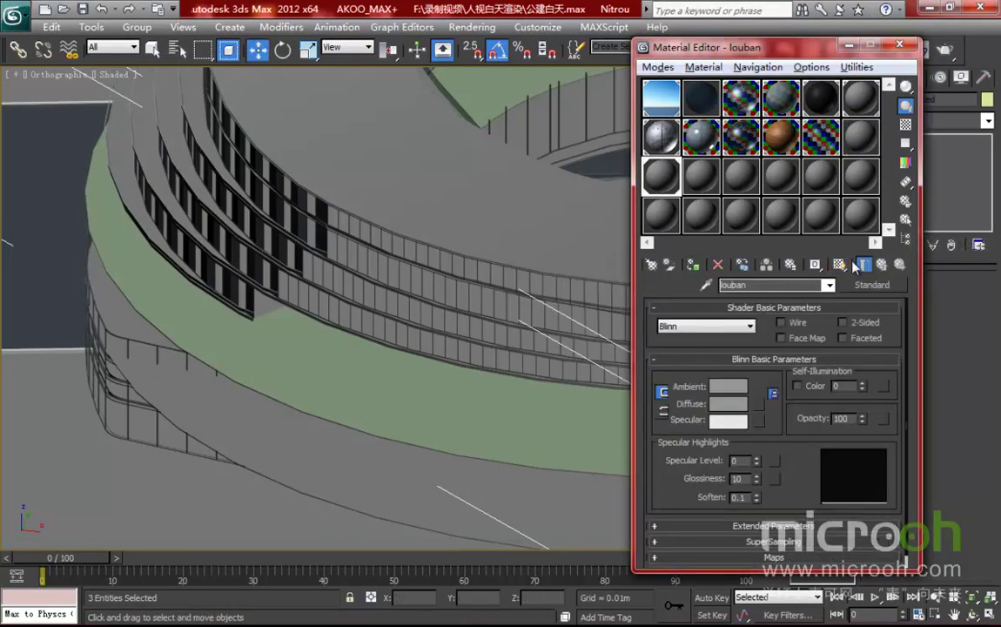
- Select all objects that use the louban material and isolate them
left_click(906, 220)
left_click(639, 536)
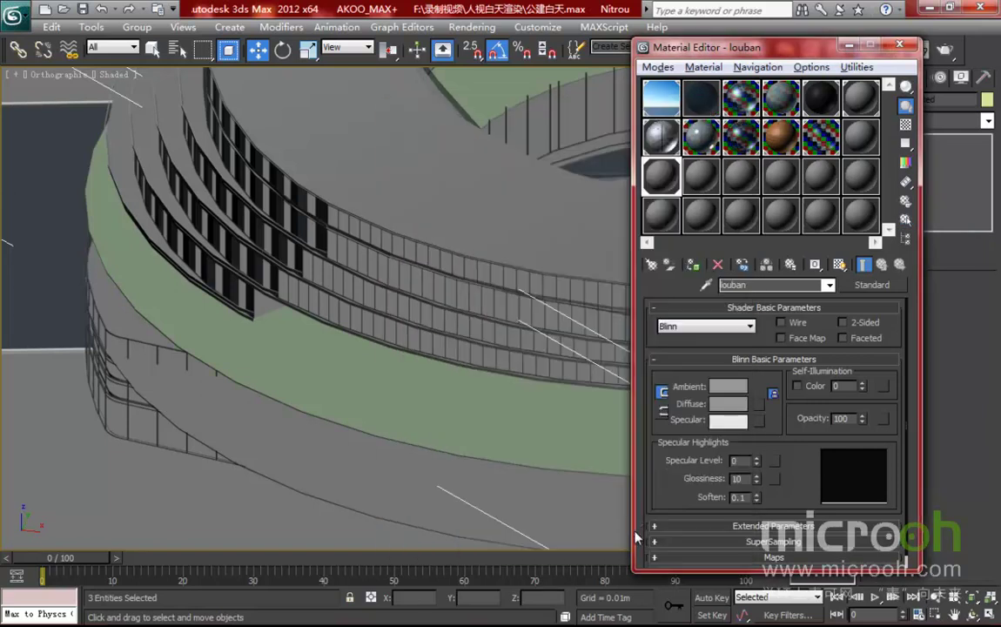
key("alt+q")
scroll(465, 344, "up", 5)
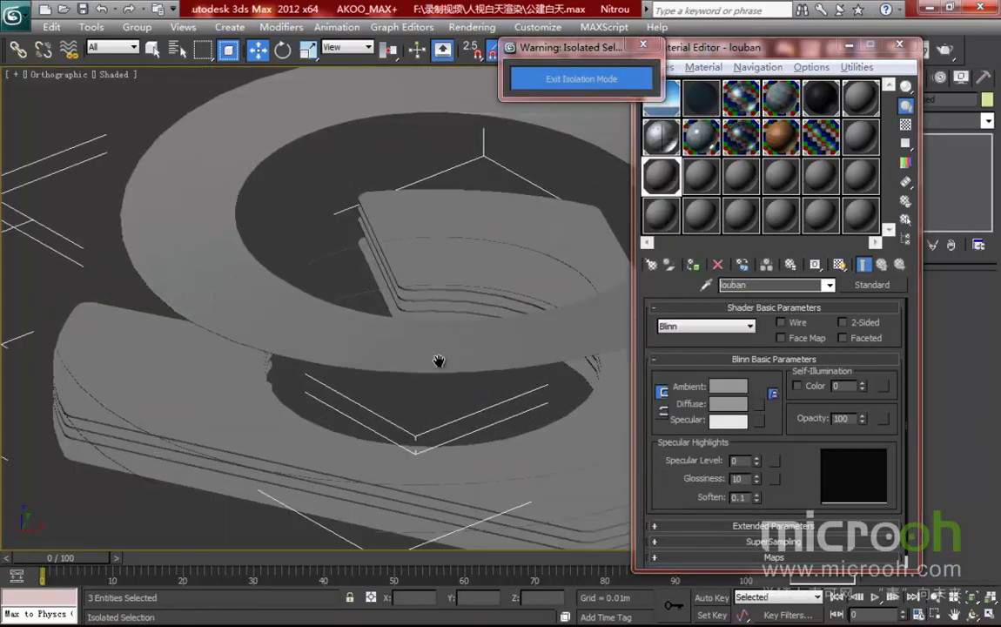
middle_click_drag(504, 358, 374, 318)
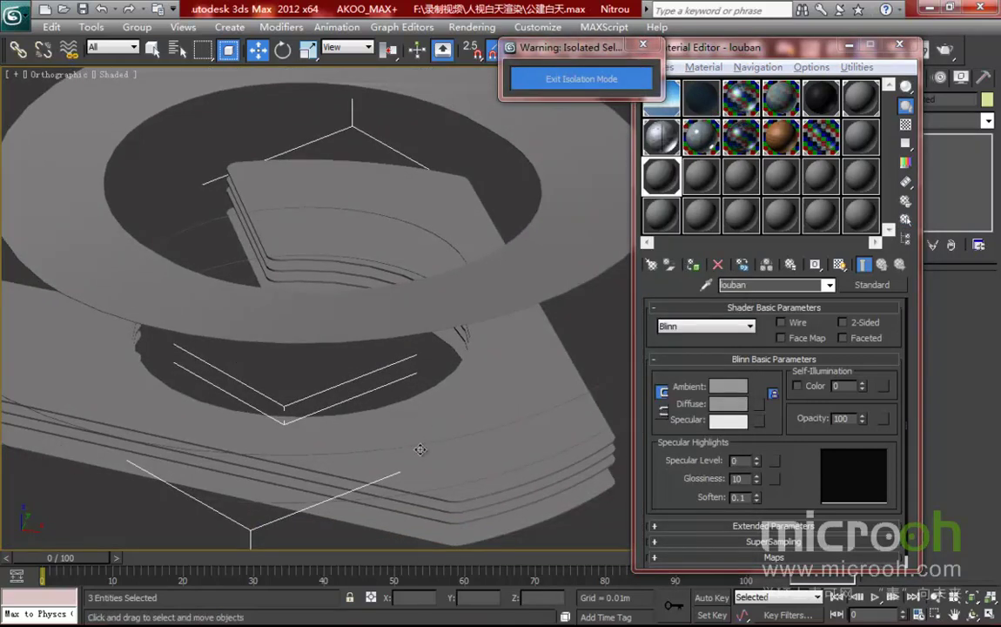
- Load the bitmap 楼顶001.jpg as the louban material's diffuse map and show it on the slabs in the viewport
left_click(759, 404)
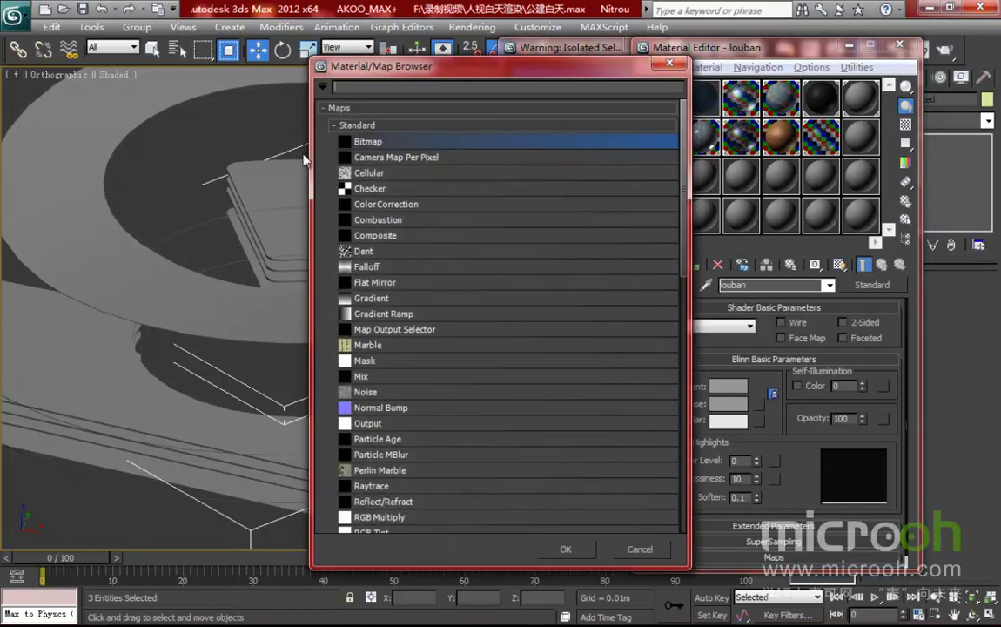
double_click(365, 143)
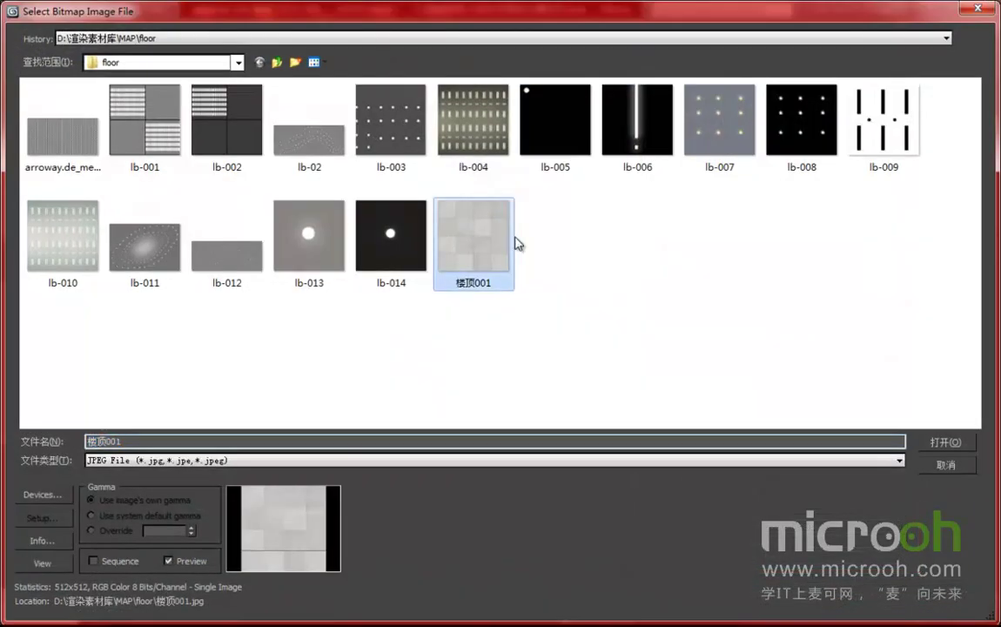
left_click(949, 444)
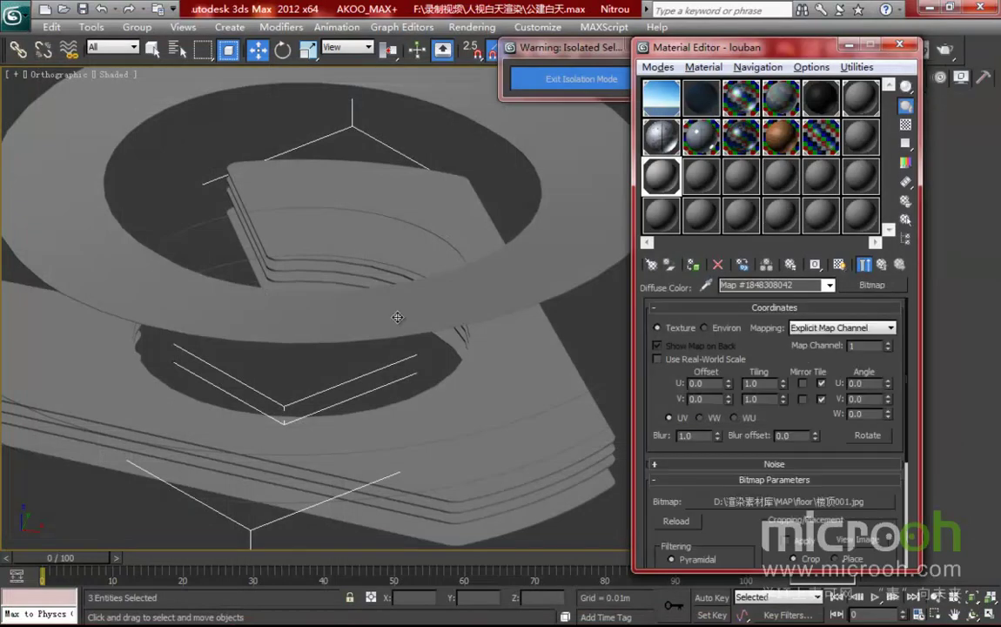
left_click(839, 265)
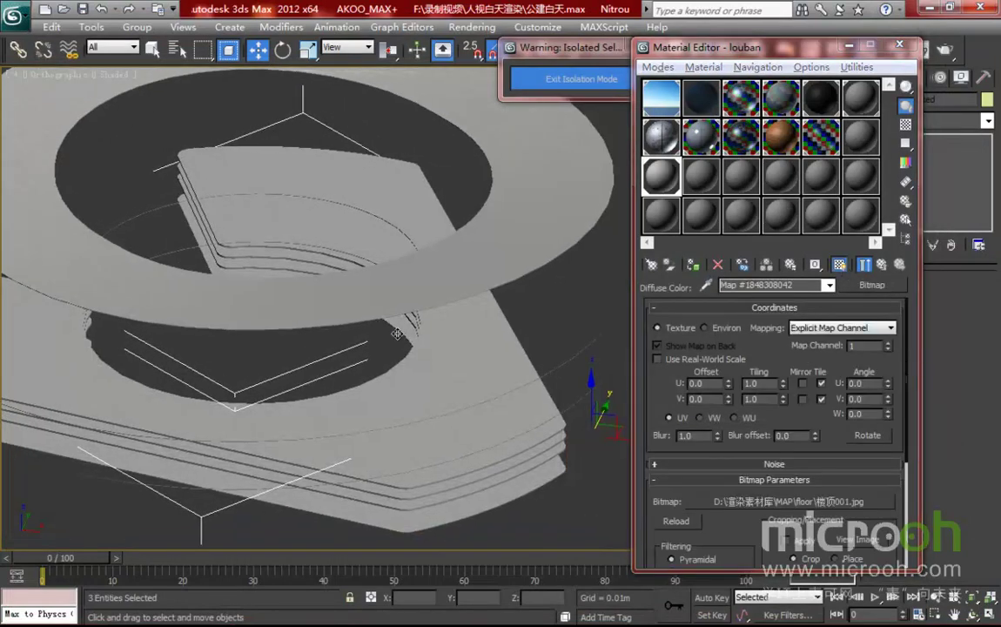
left_click_drag(758, 49, 697, 49)
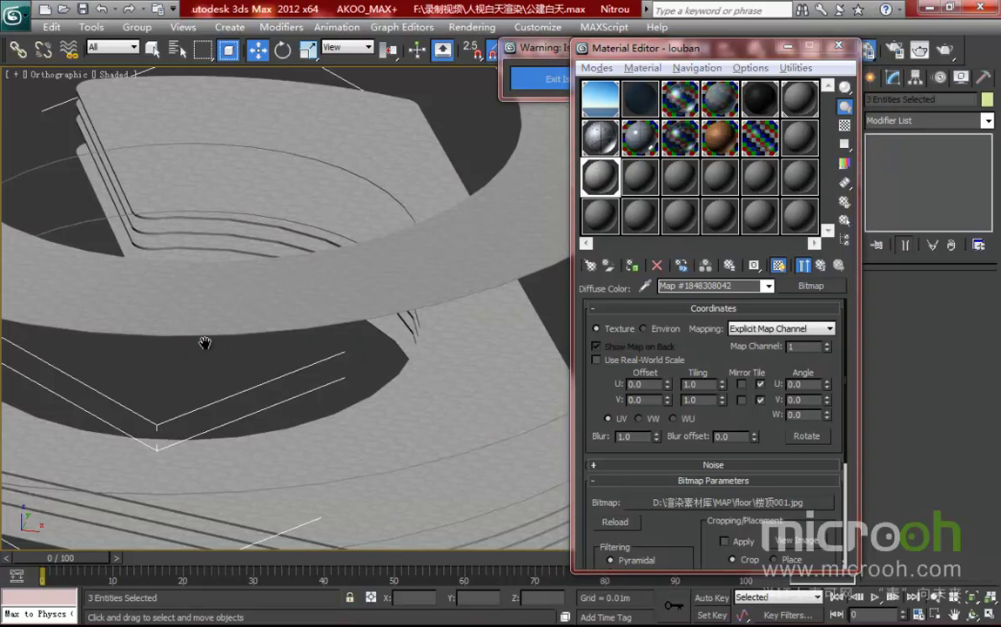
middle_click_drag(190, 352, 293, 324)
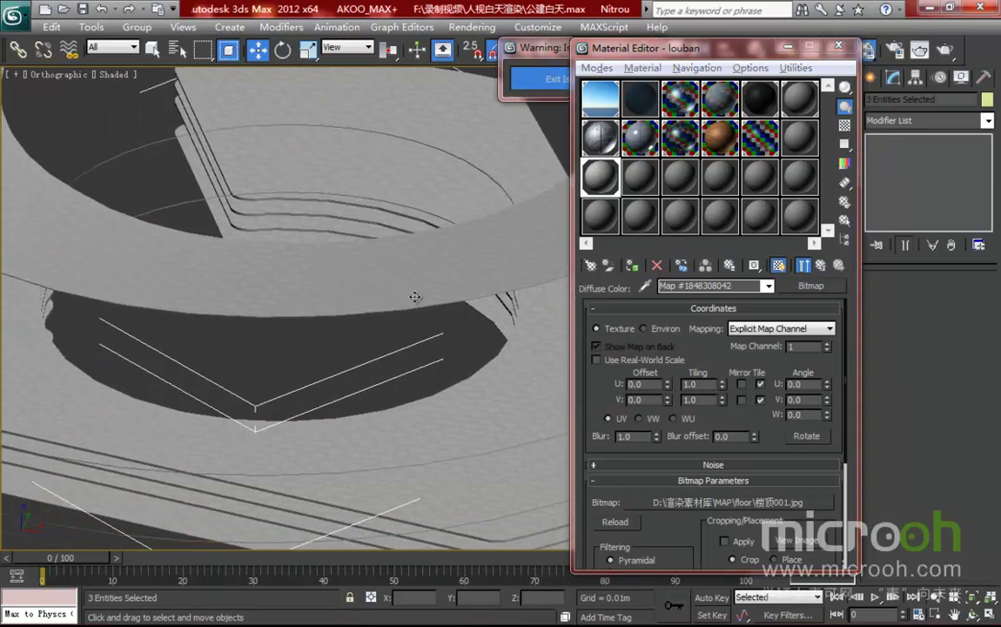
middle_click_drag(392, 290, 421, 307)
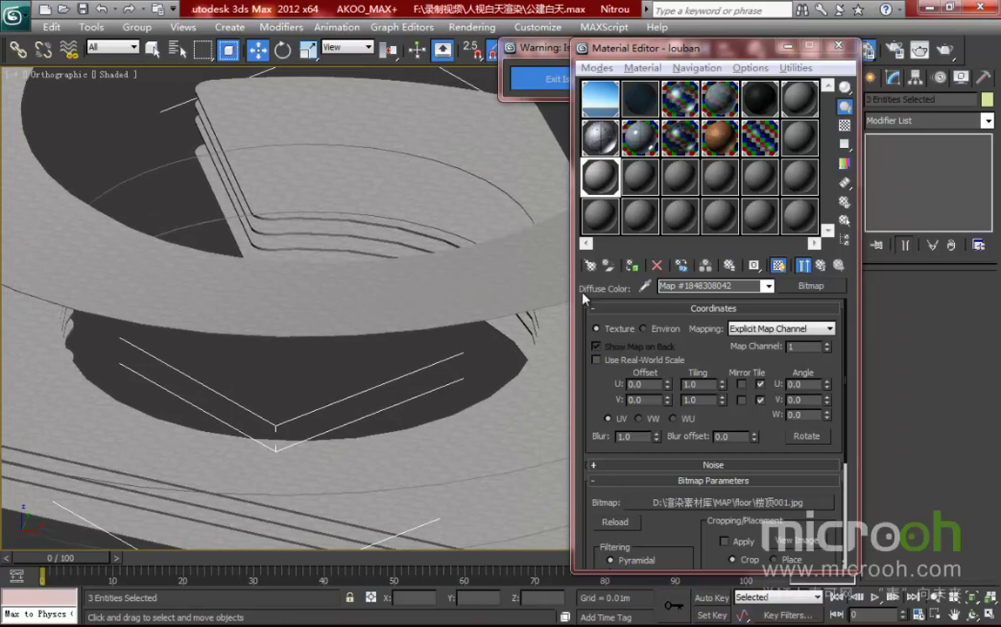
left_click(820, 265)
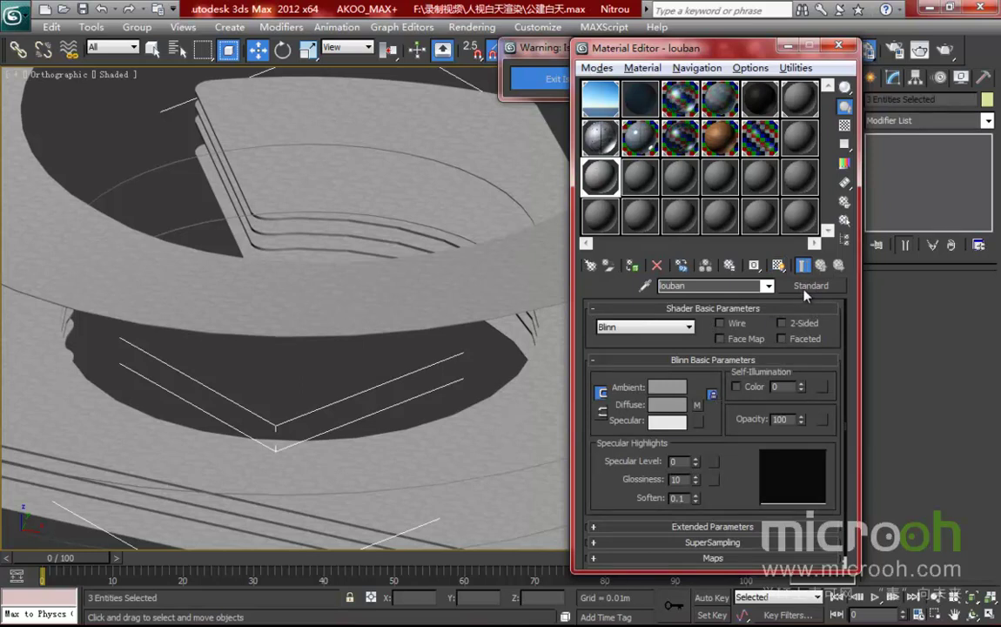
- Convert the louban material to a Blend material, keeping the old material as a sub-material
left_click(812, 287)
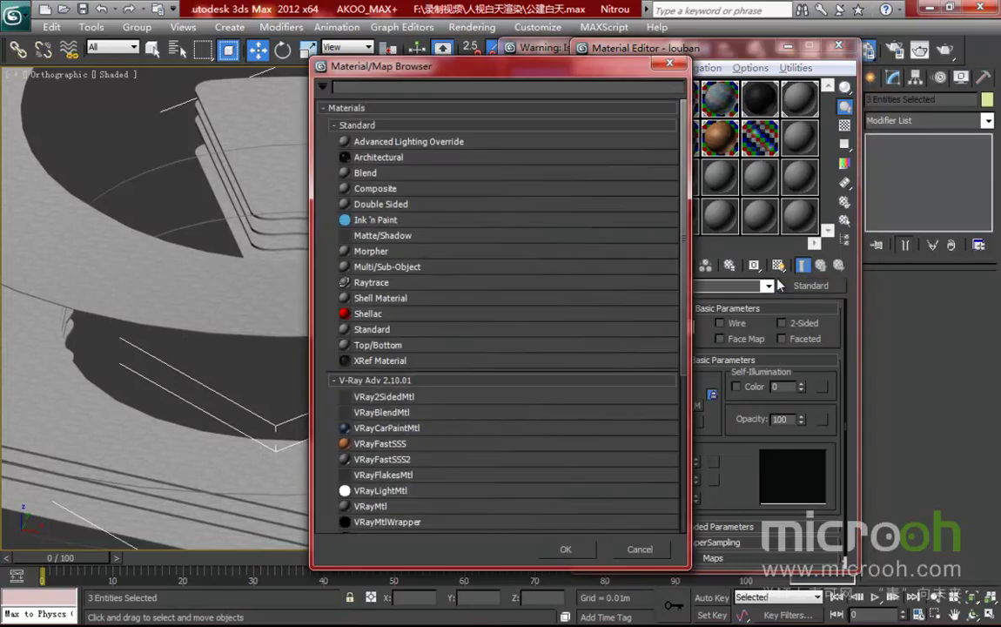
left_click(358, 174)
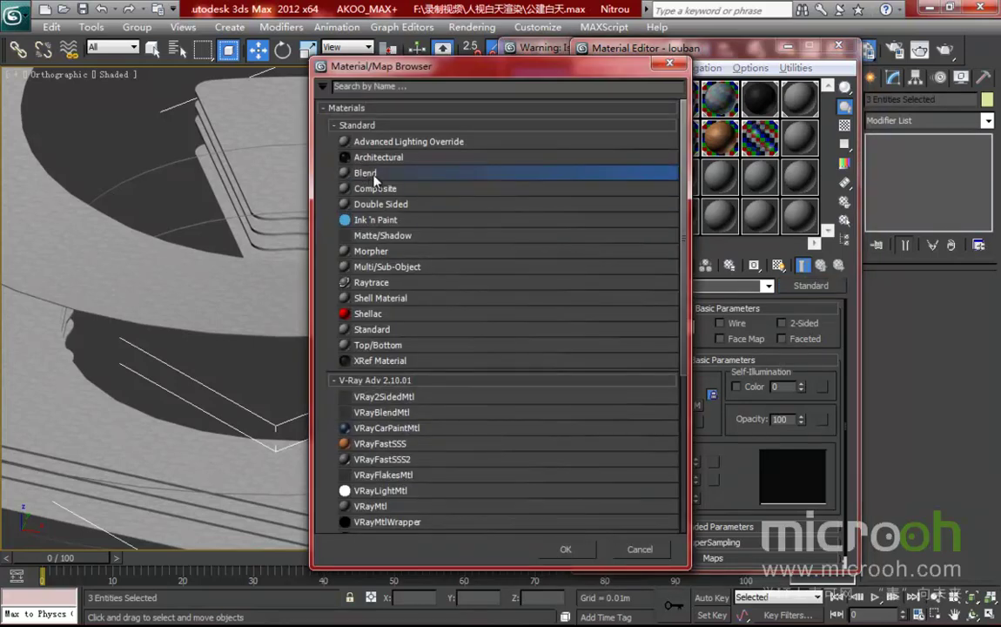
double_click(366, 178)
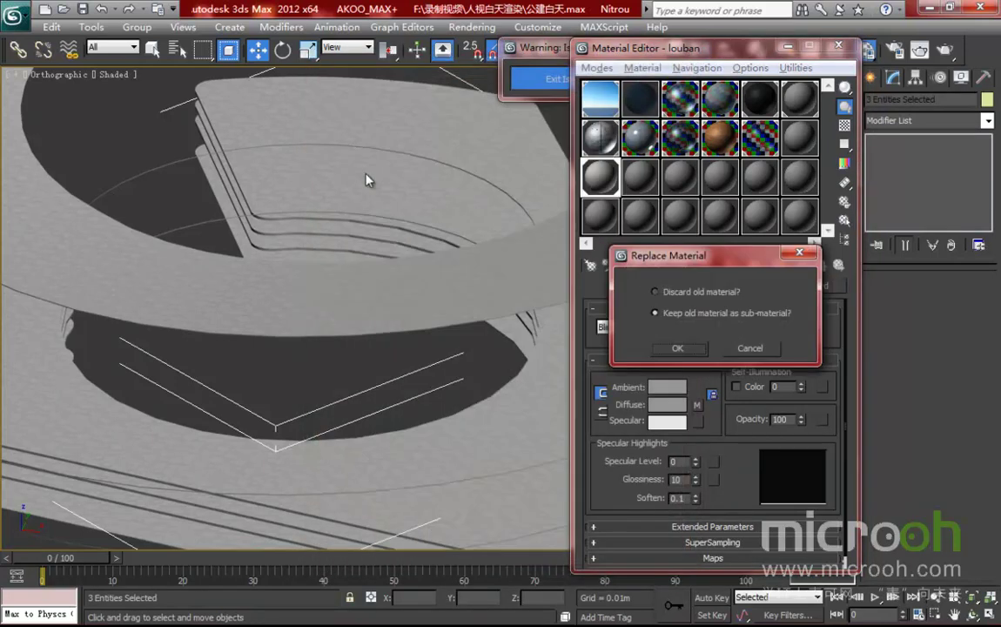
left_click(678, 348)
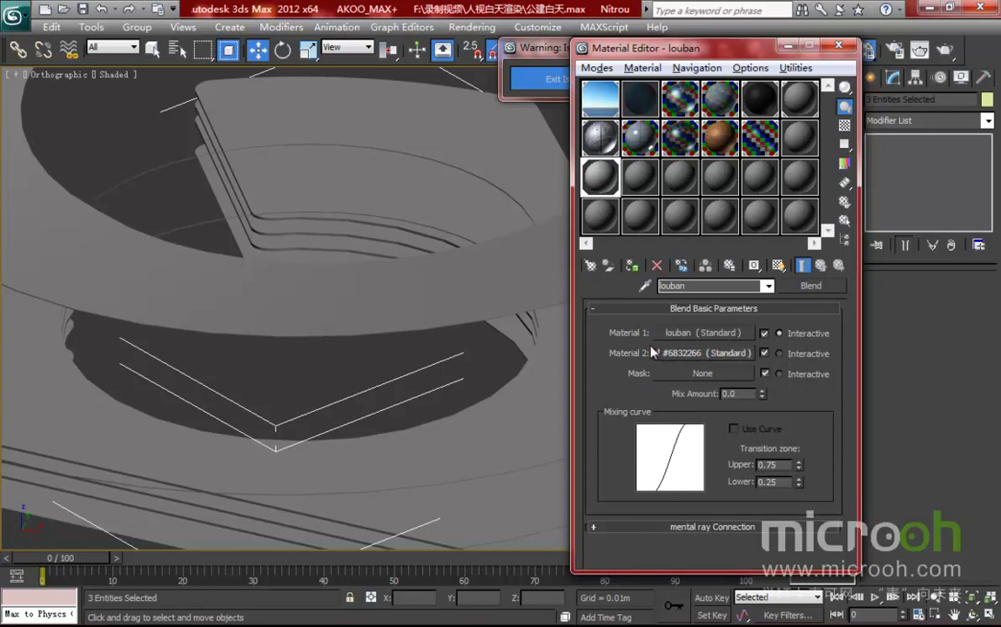
- Turn on viewport display for the diffuse bitmap in the Blend's Material 1, and return to its parent level
left_click(695, 332)
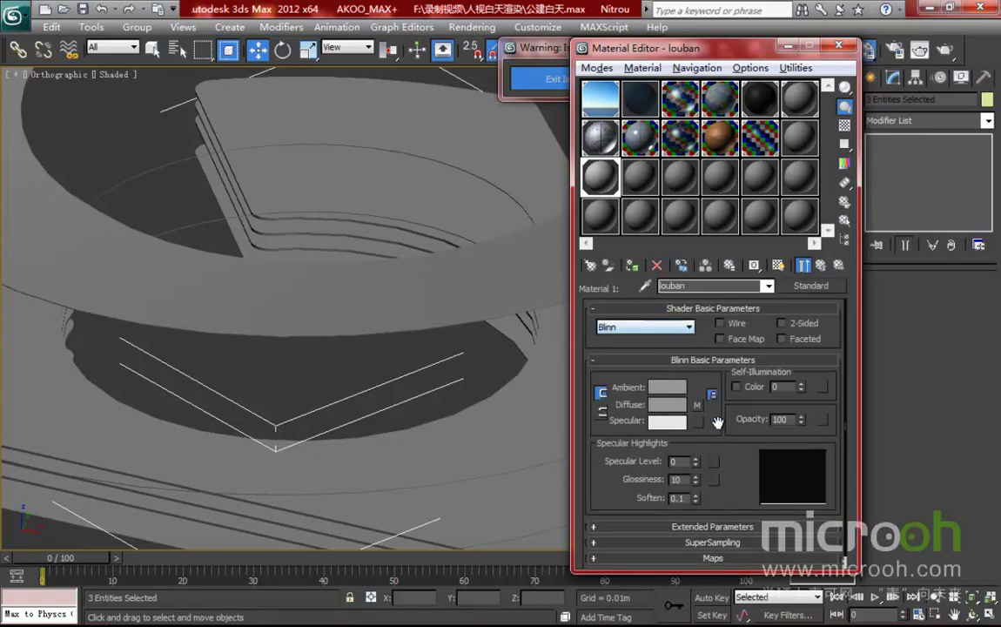
scroll(728, 444, "down", 1)
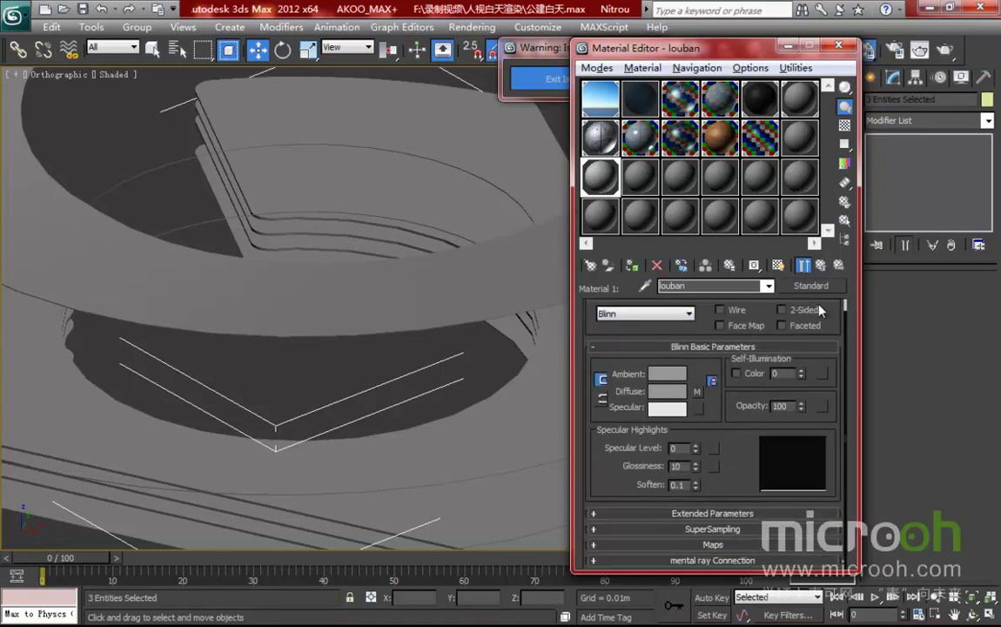
left_click(698, 393)
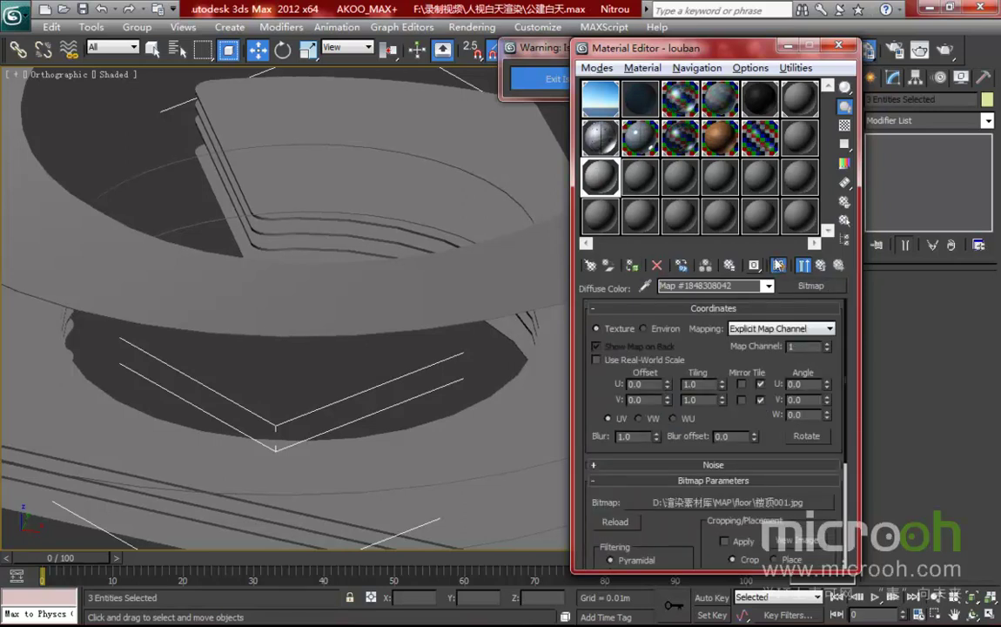
left_click(820, 265)
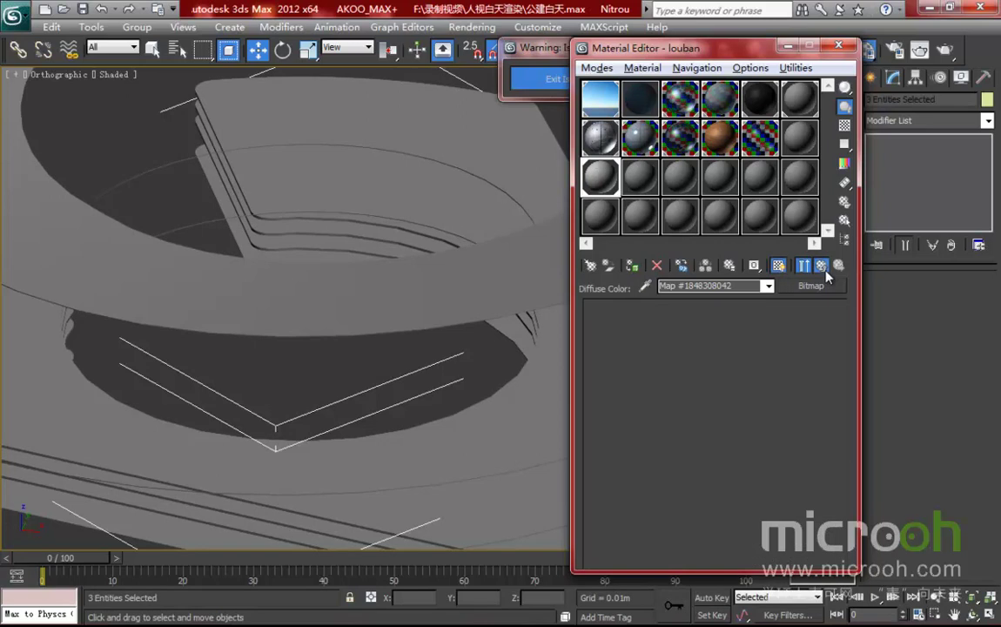
- Turn on the shaded viewport map display for Material 1 of the louban Blend material and return to the Blend level
scroll(466, 362, "up", 8)
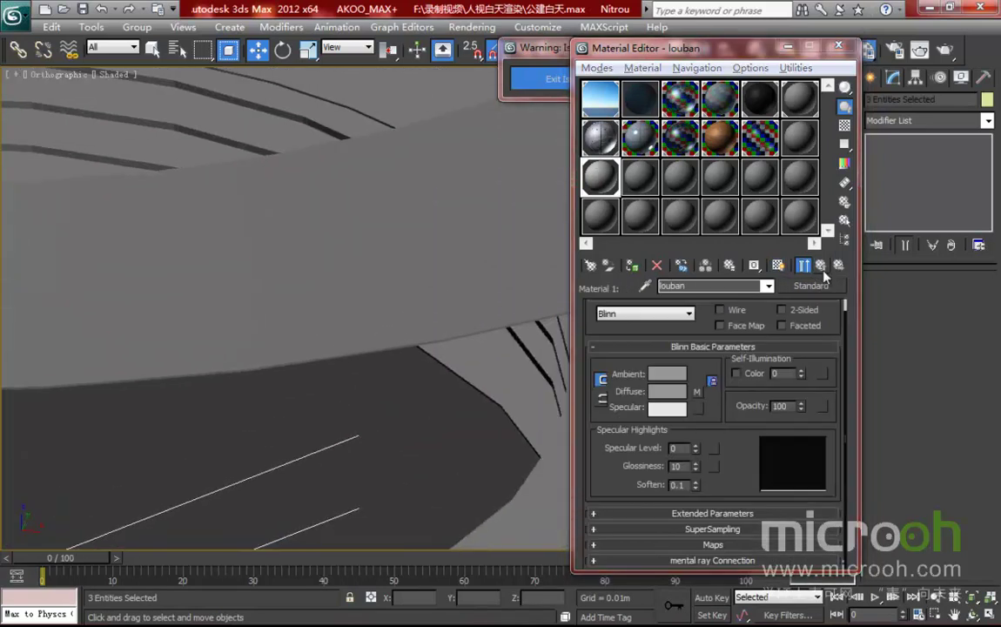
left_click(810, 285)
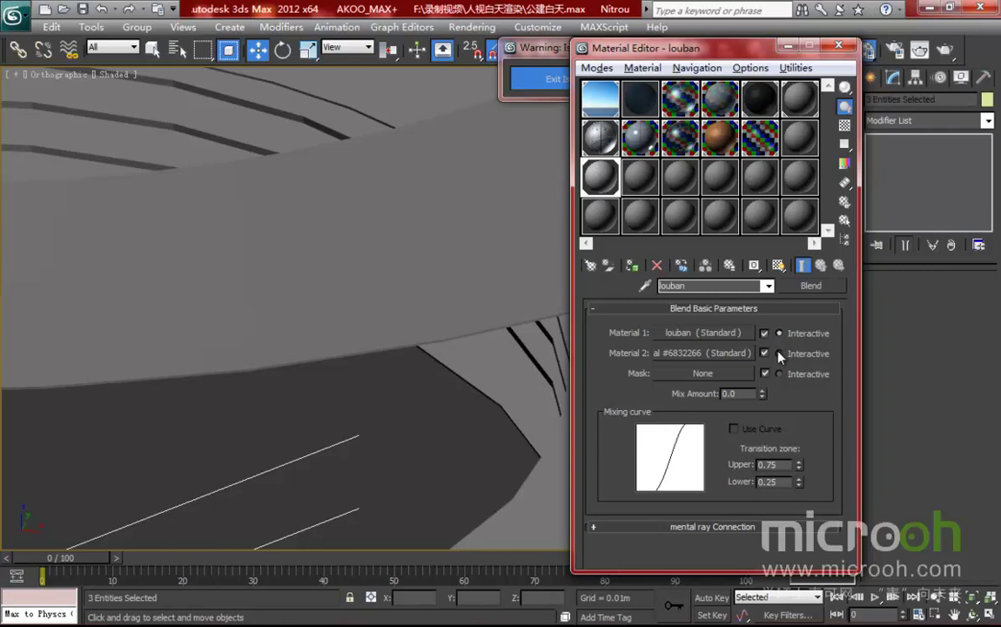
left_click(697, 333)
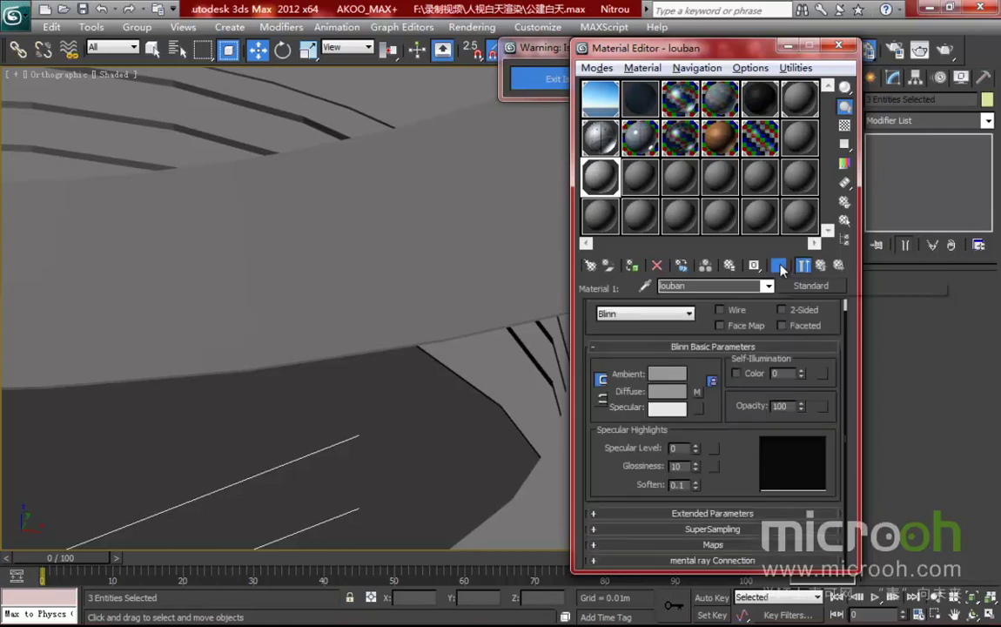
left_click(779, 266)
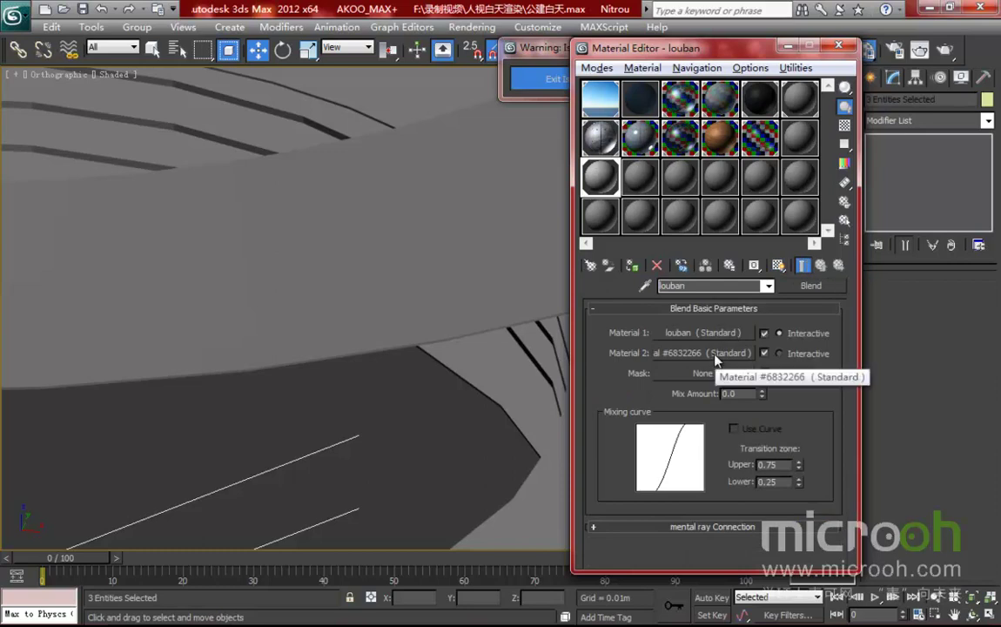
left_click(719, 334)
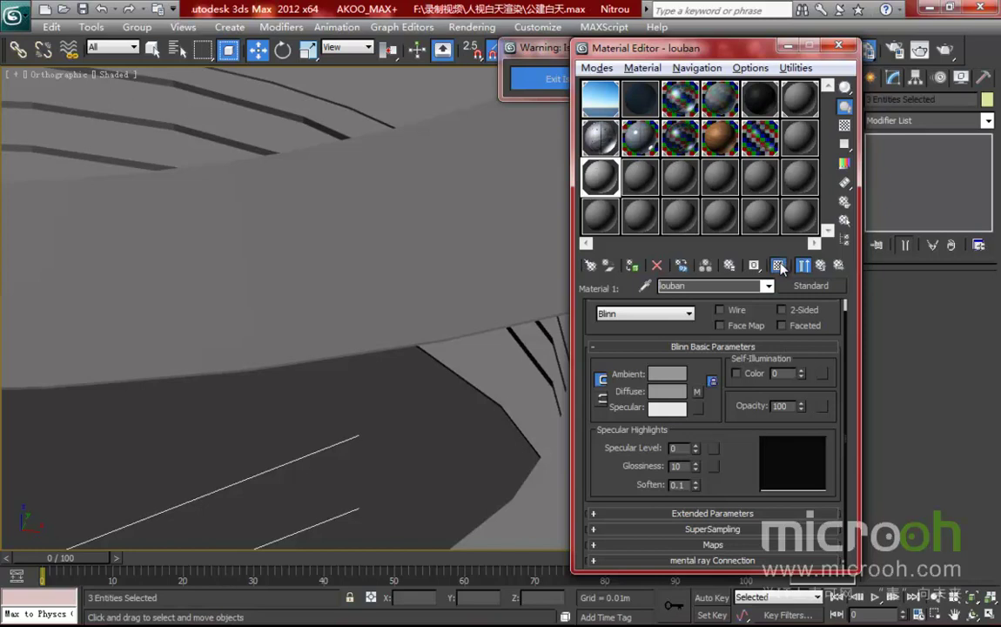
left_click(823, 268)
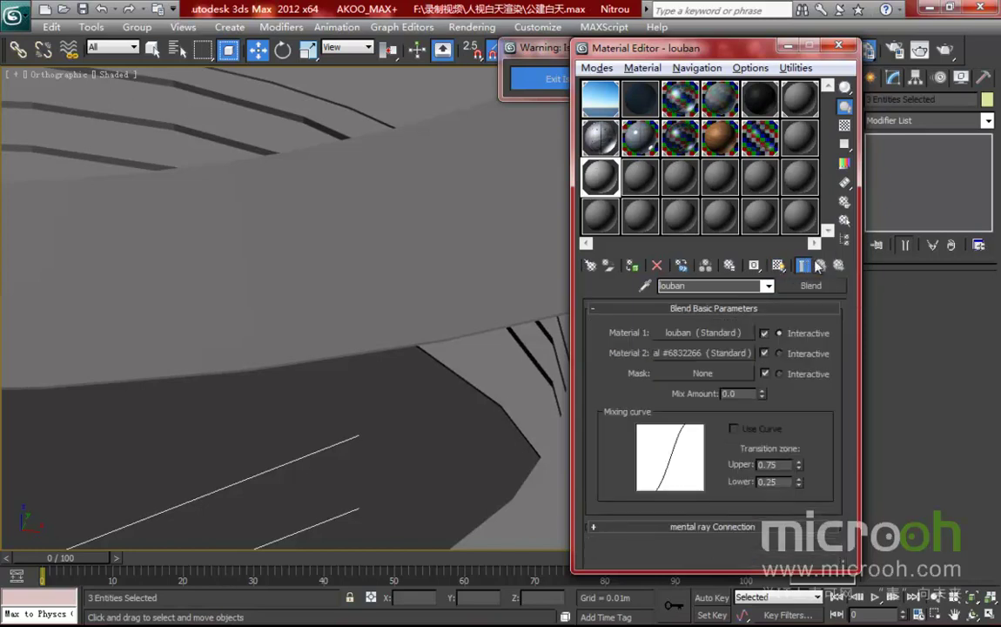
- Copy Material 2's specular color to its diffuse color and set its self-illumination to 100
left_click(696, 353)
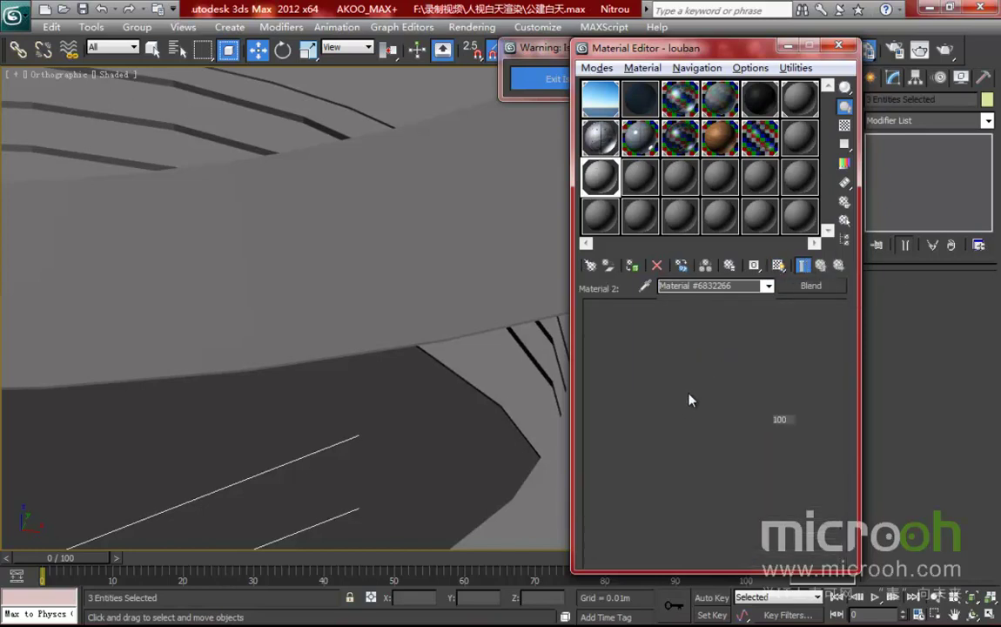
left_click_drag(677, 423, 675, 408)
left_click(707, 314)
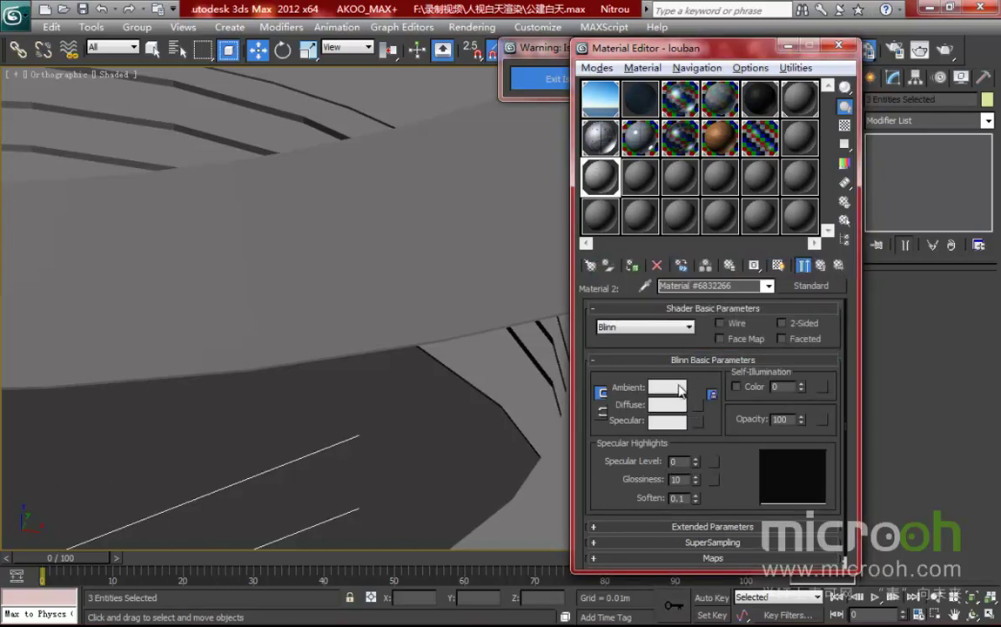
left_click_drag(785, 389, 687, 390)
key("Return")
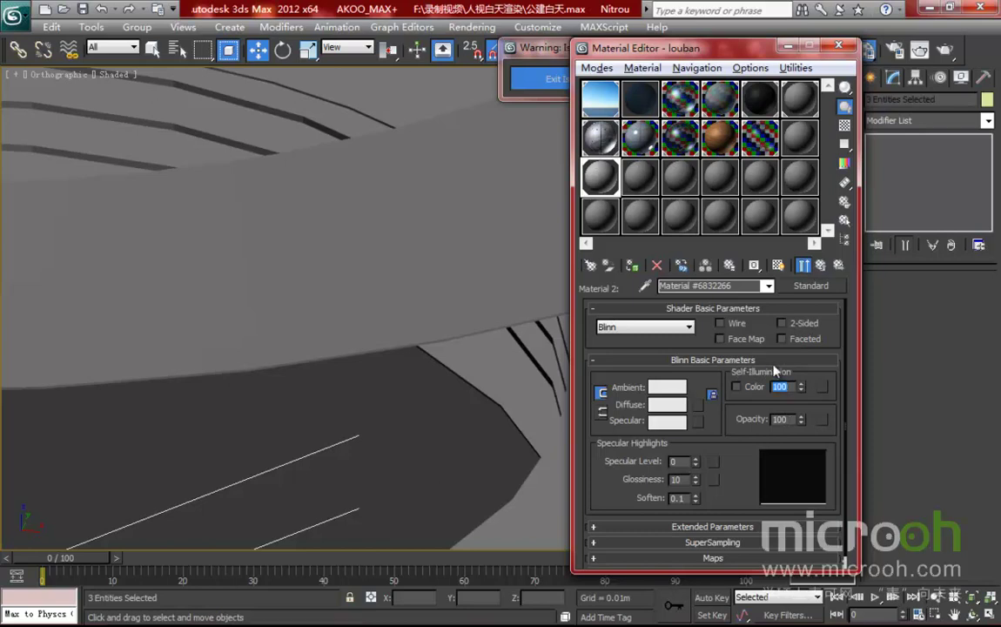
- Magnify the material sample and compare Material 2 with Material 1 as the Blend's interactive viewport display
double_click(609, 177)
left_click_drag(411, 170, 328, 151)
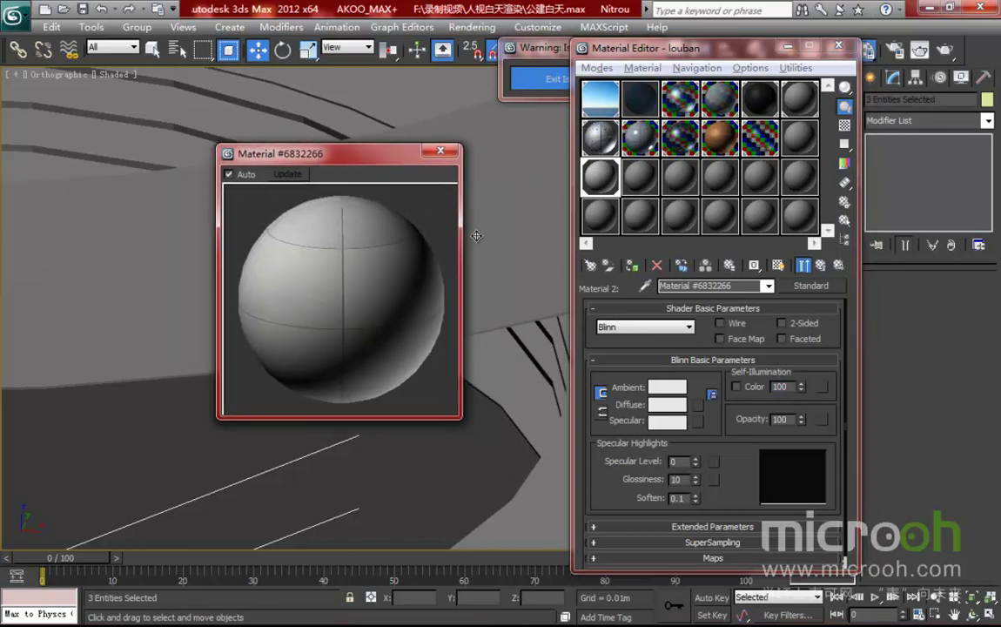
left_click(820, 266)
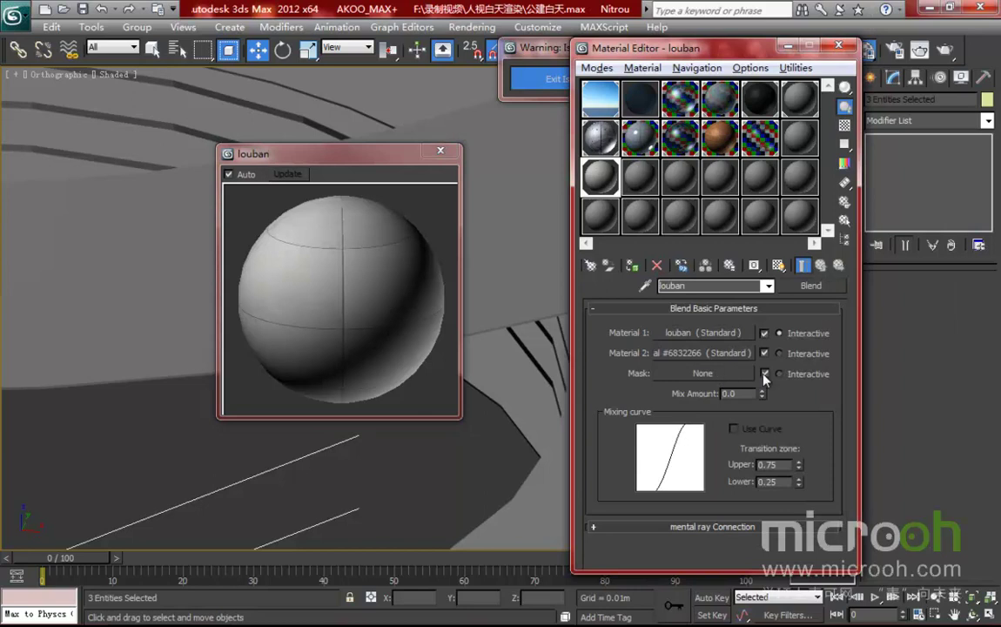
left_click(779, 354)
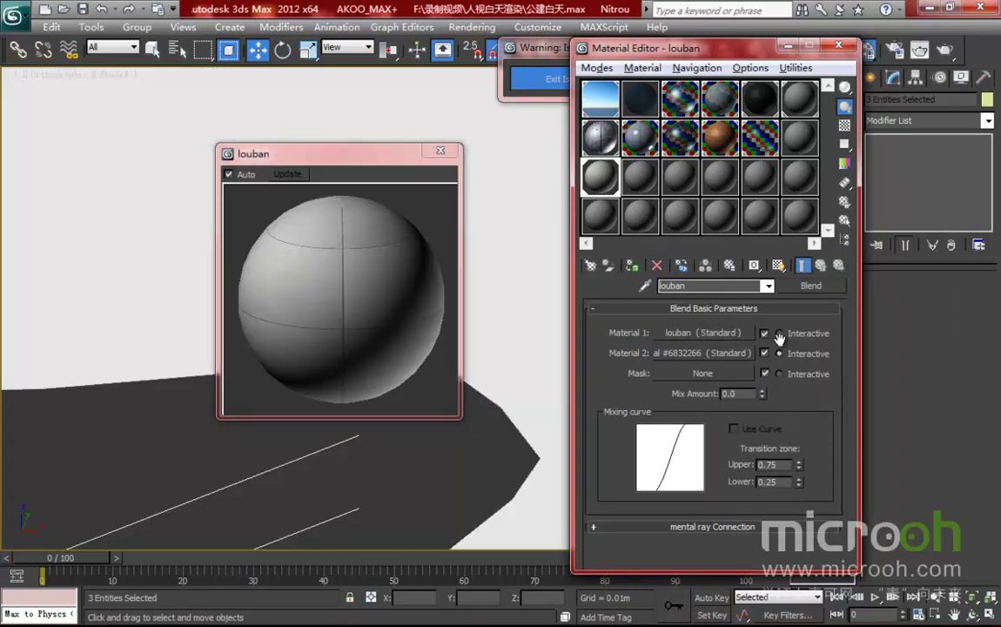
left_click(779, 333)
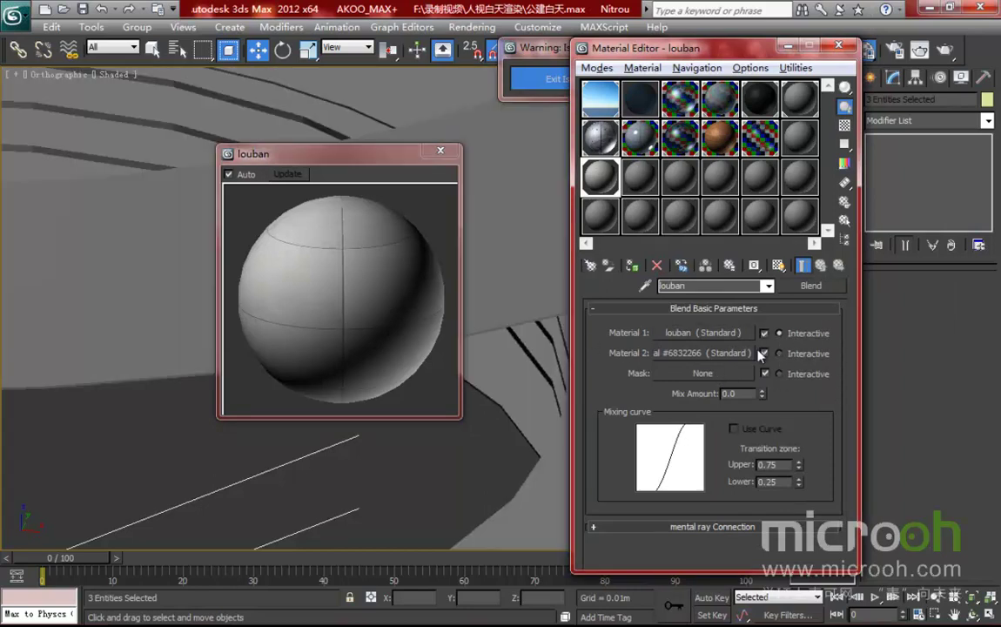
left_click_drag(298, 154, 176, 188)
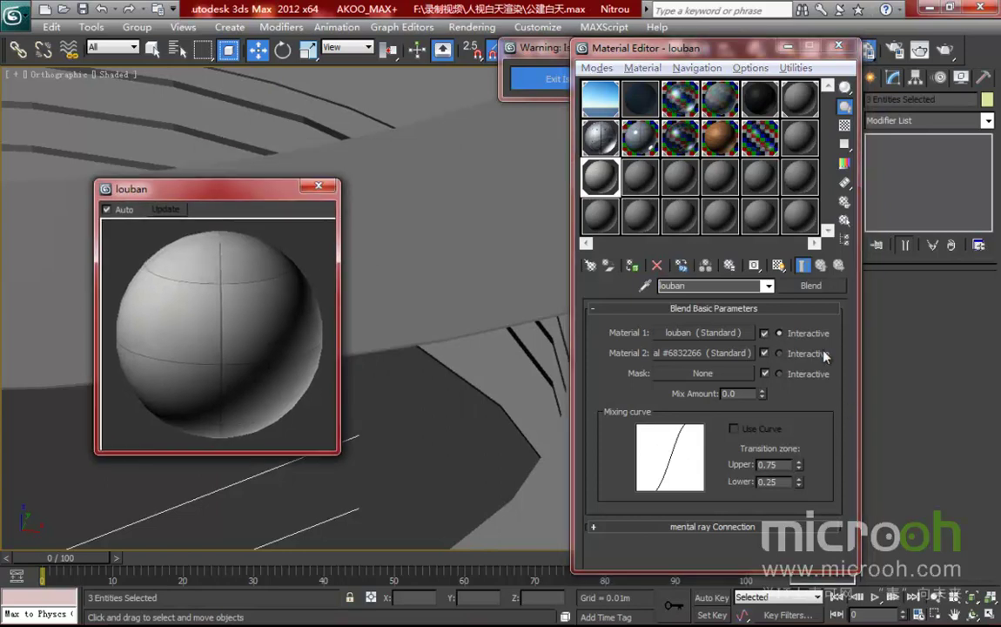
- Make the Mask the Blend's interactive viewport component, comparing it with Material 2
left_click(780, 355)
left_click(779, 374)
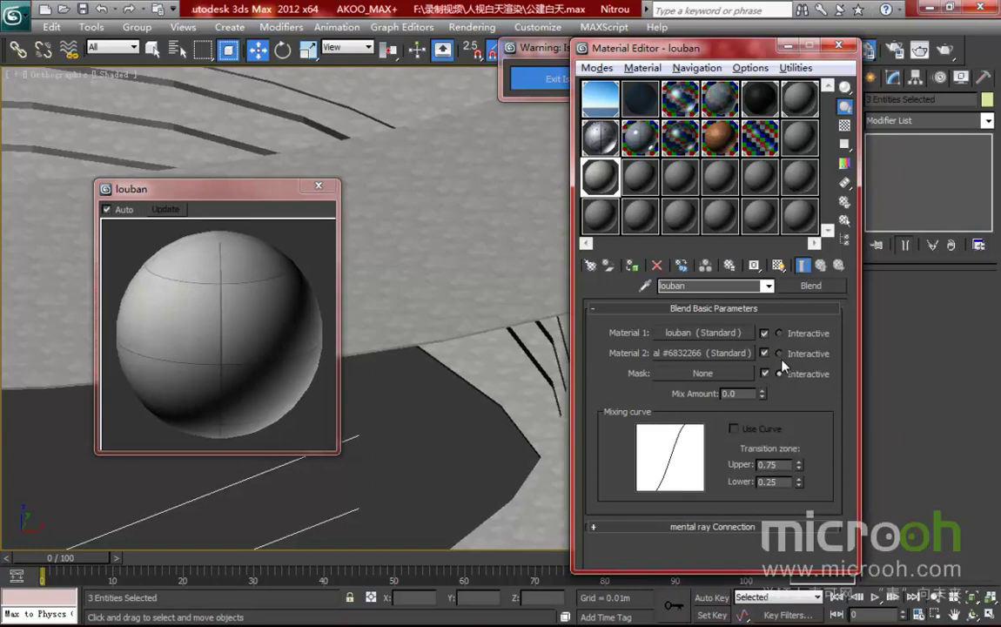
left_click(780, 353)
left_click(779, 373)
- Load the lb-014 bitmap from the floor folder as the Blend's mask and close the magnified sample
left_click(706, 374)
left_click_drag(442, 65, 467, 36)
double_click(393, 112)
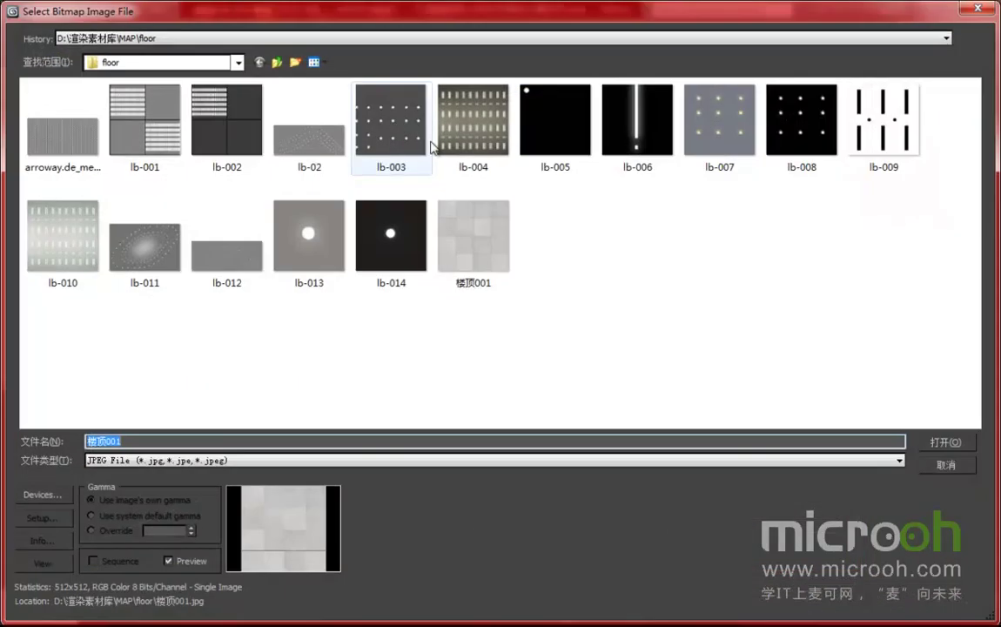
left_click(399, 240)
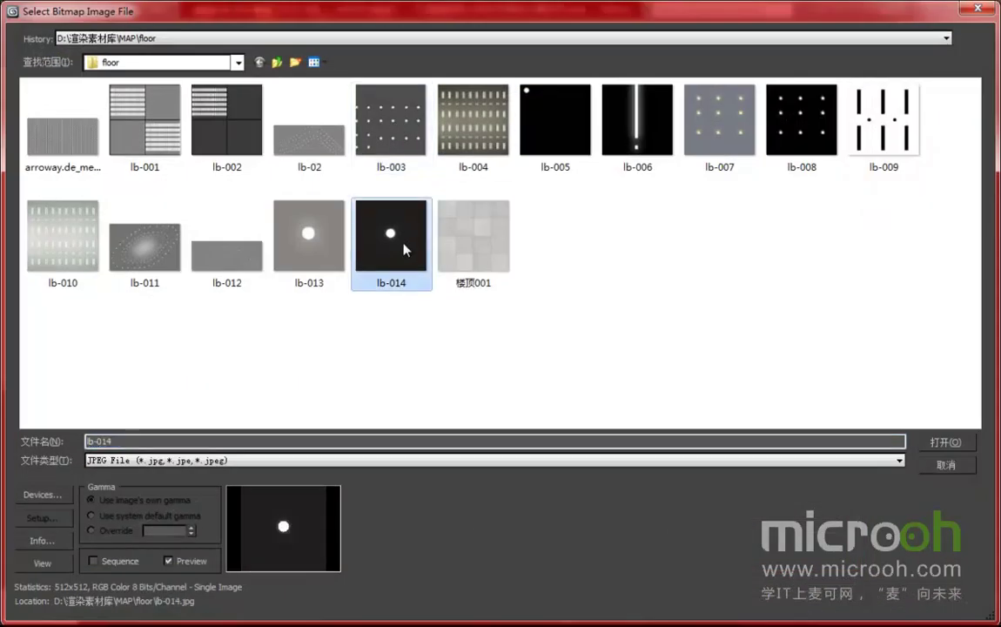
left_click(951, 444)
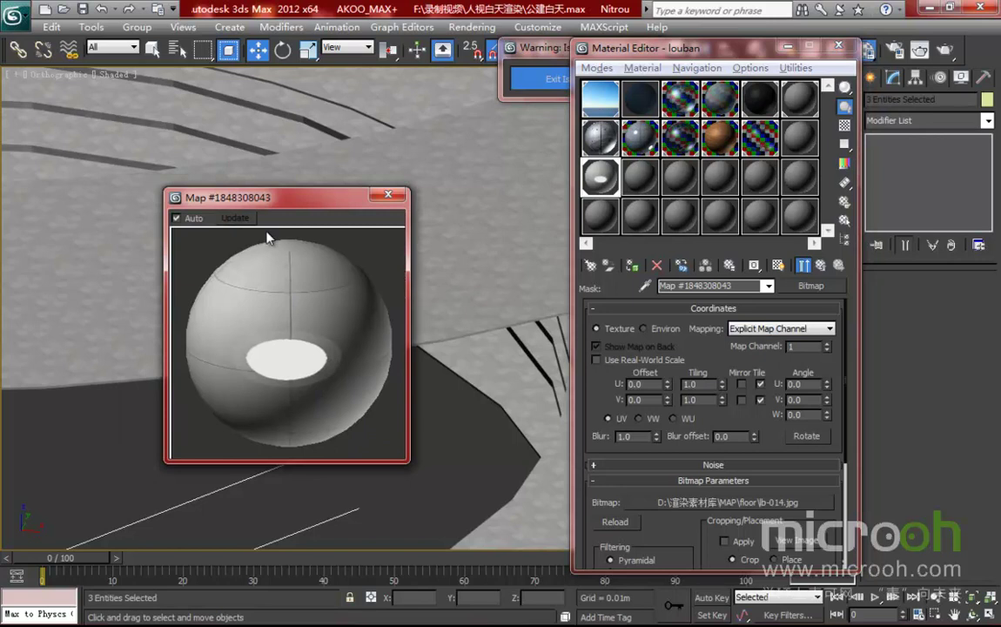
left_click_drag(252, 198, 218, 190)
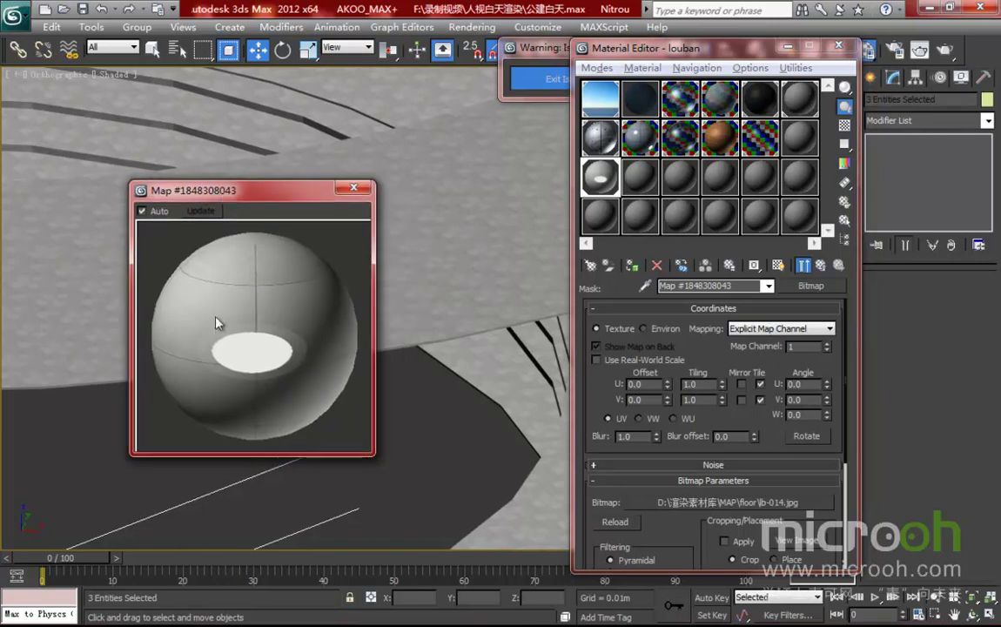
left_click(353, 188)
- Show the mask map in the viewport and inspect its dot pattern on the floor slabs in Top view
left_click(779, 265)
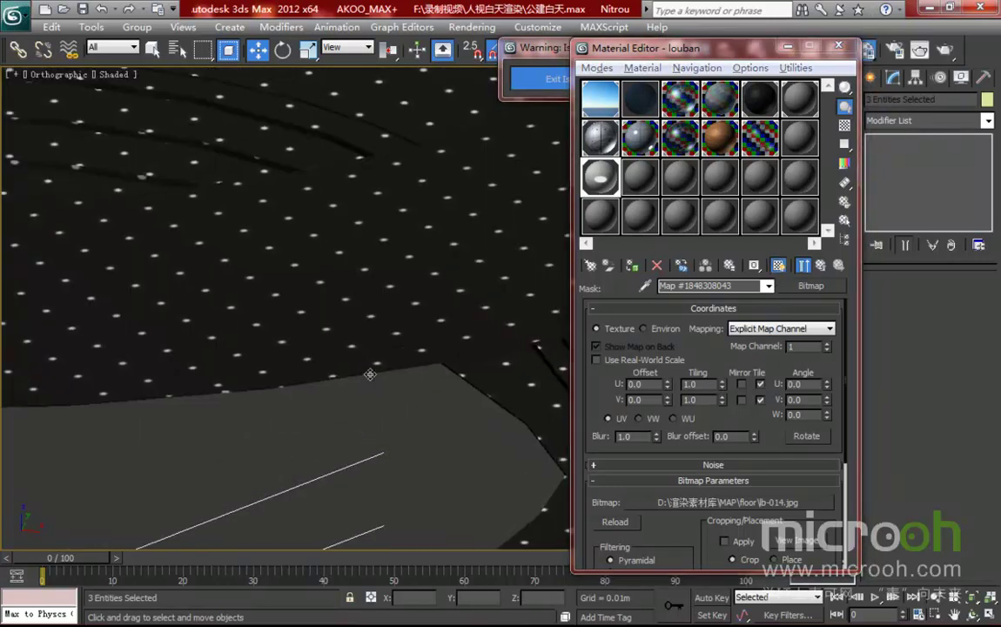
scroll(368, 374, "down", 2)
key("t")
key("z")
scroll(373, 371, "up", 4)
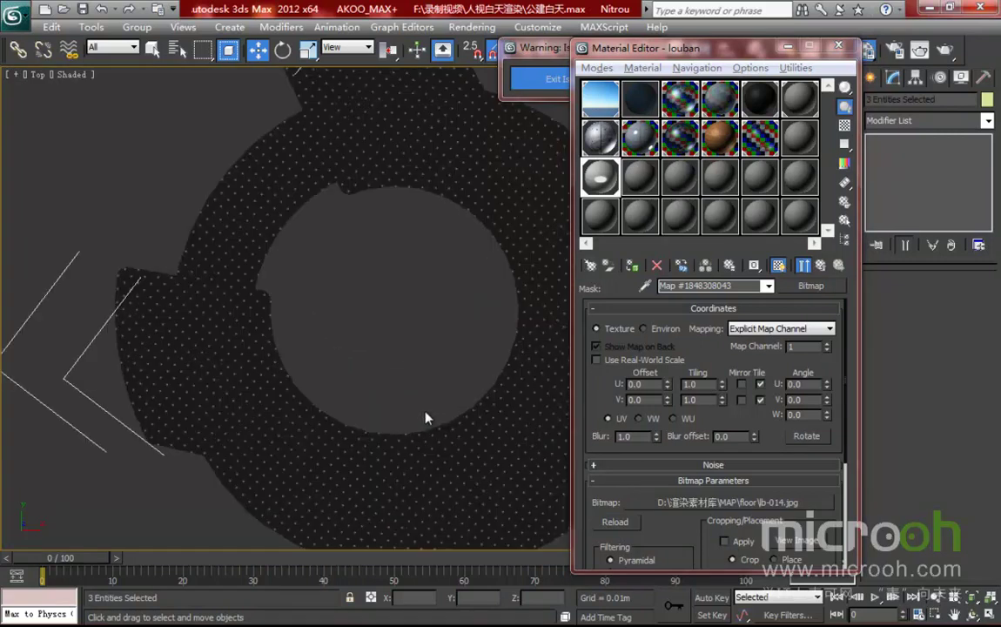
scroll(426, 418, "up", 8)
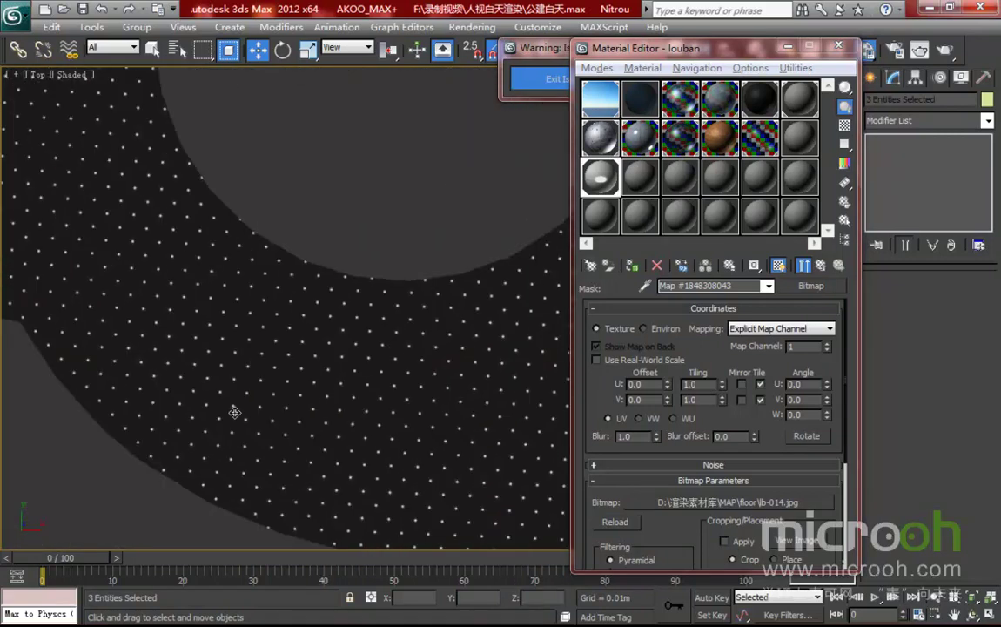
scroll(296, 360, "down", 2)
- Examine the mask's bitmap image beside the magnified material sample, then close both windows
left_click(799, 541)
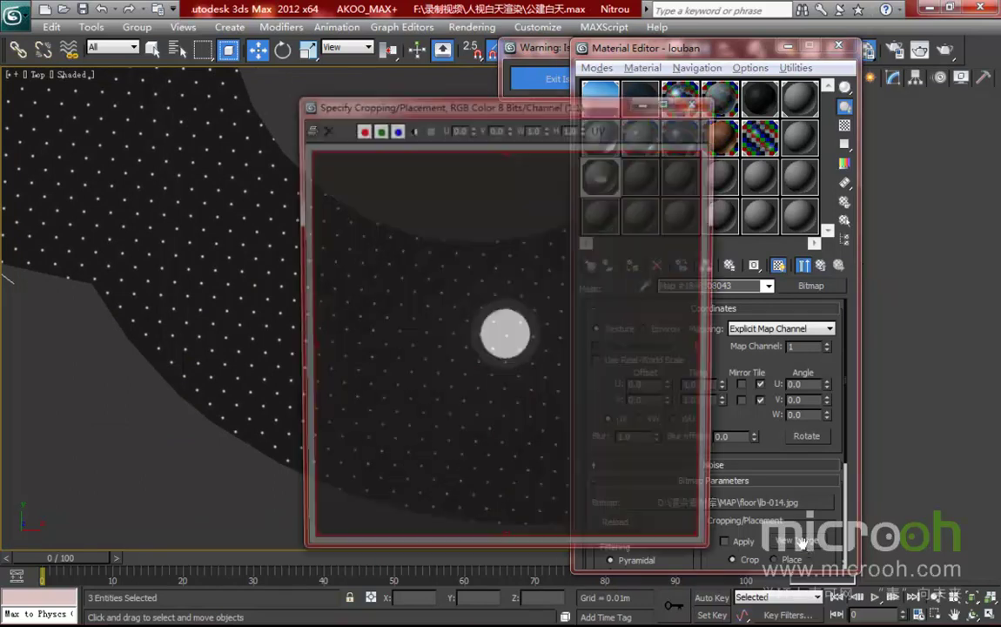
left_click_drag(542, 111, 447, 110)
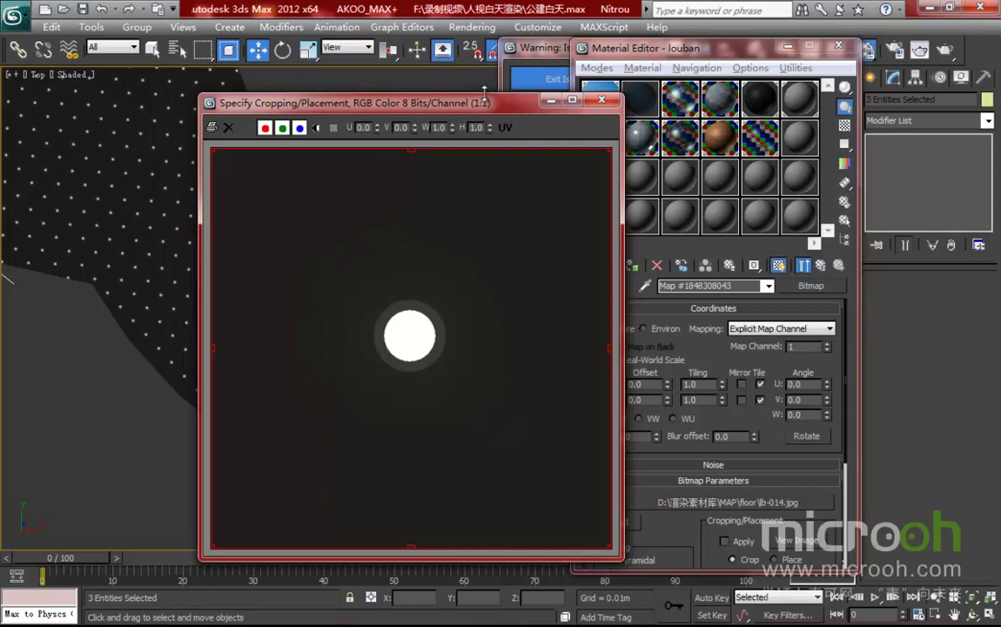
left_click_drag(418, 103, 263, 104)
left_click(612, 184)
double_click(612, 183)
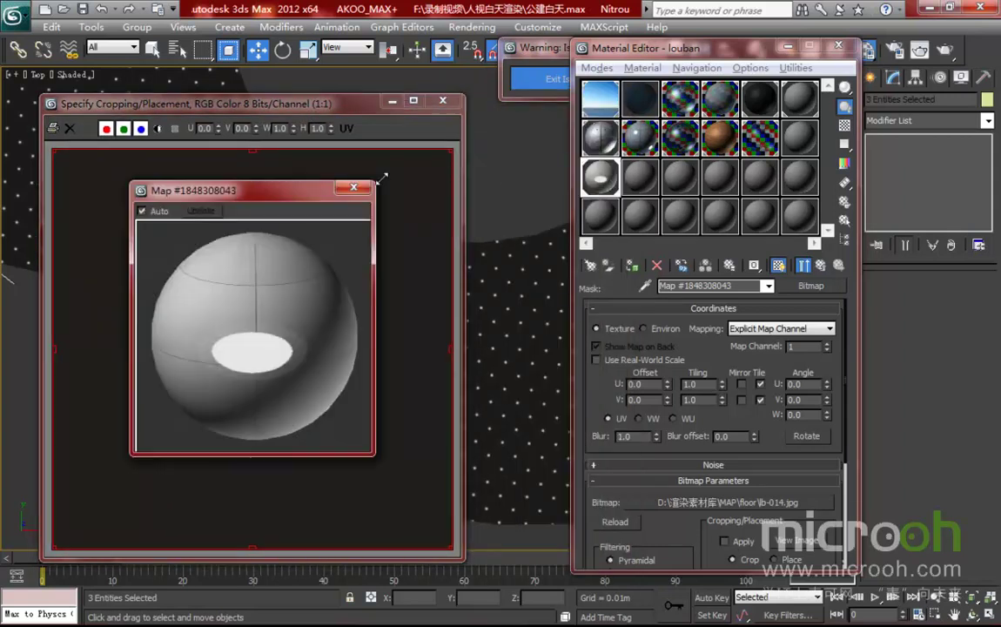
left_click_drag(296, 190, 581, 181)
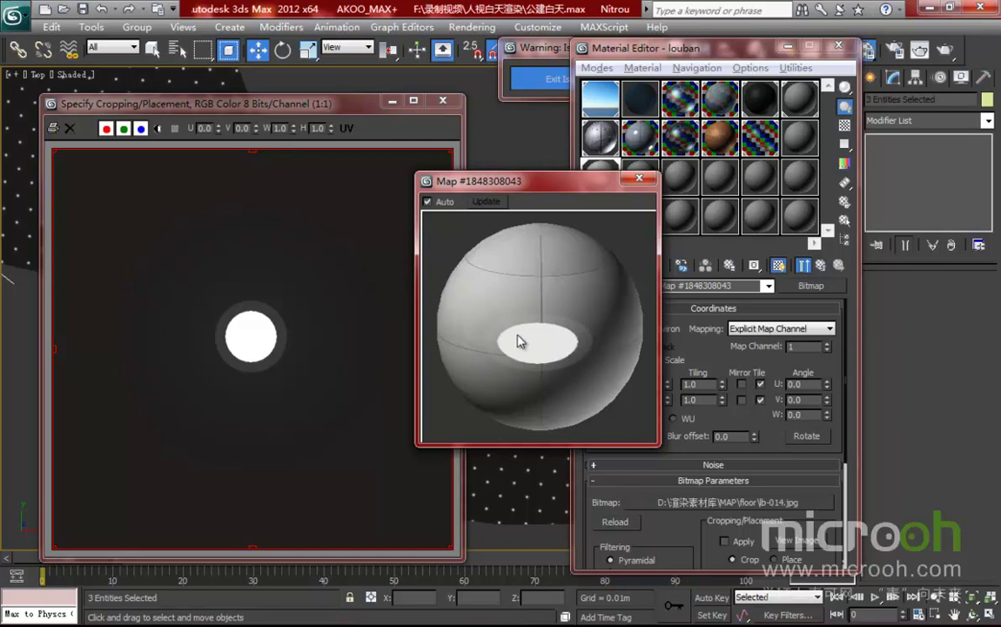
left_click(641, 182)
left_click(445, 102)
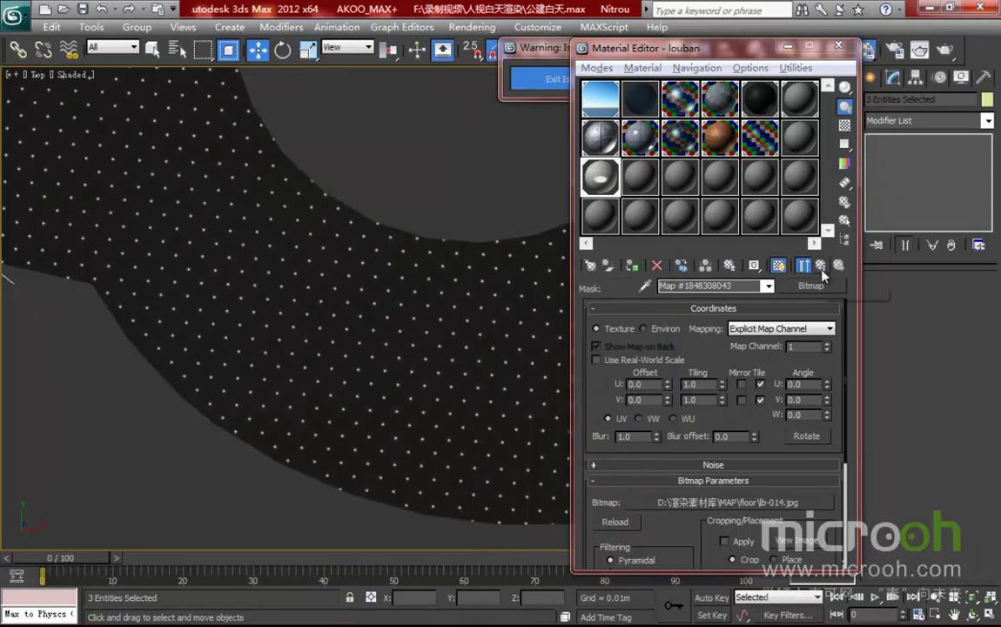
- Set the mask bitmap's U and V tiling to 0.5
left_click(821, 266)
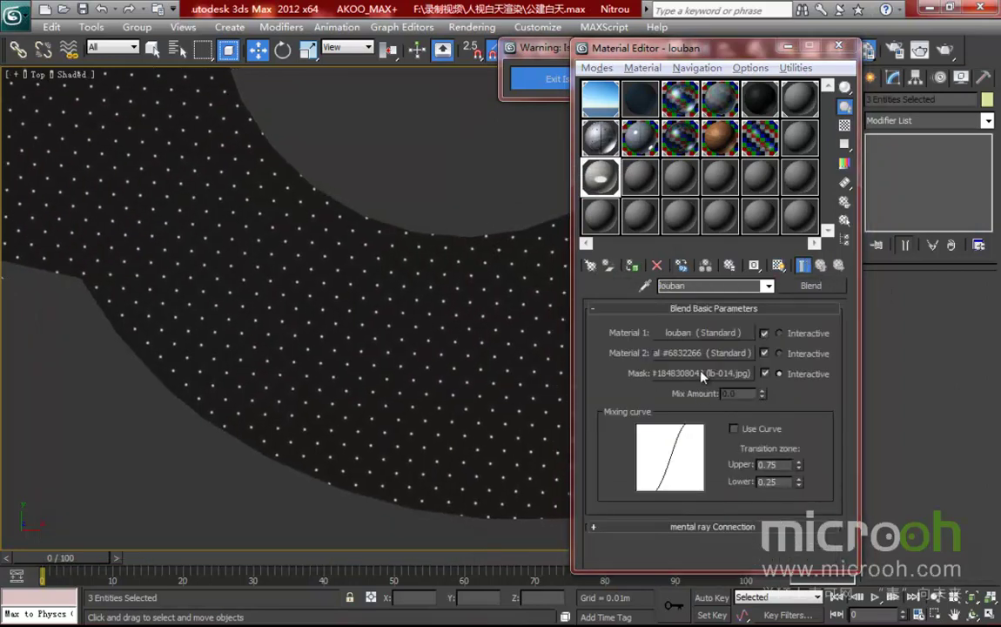
scroll(367, 349, "down", 2)
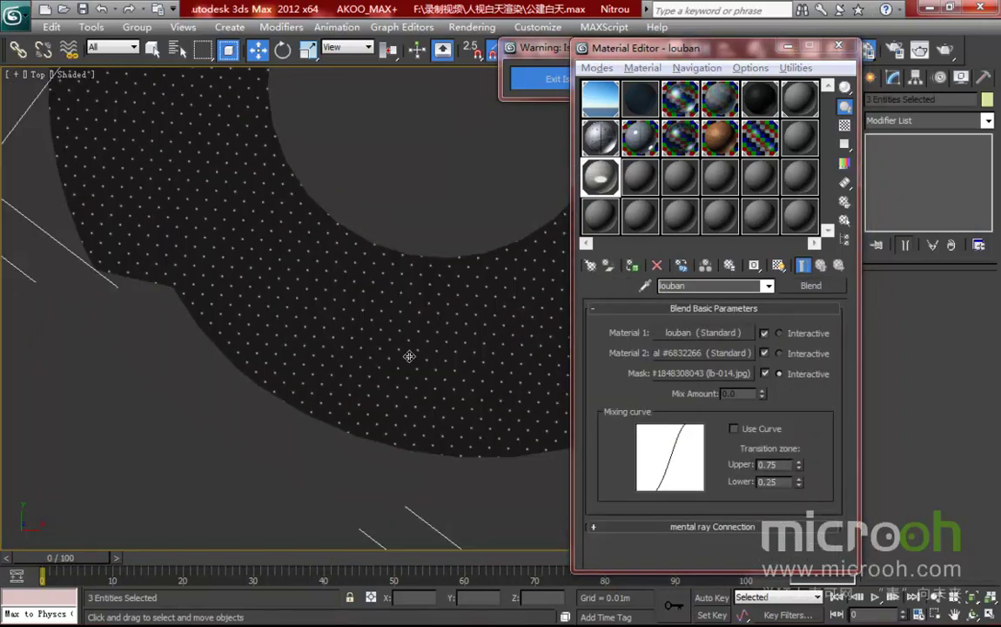
left_click(698, 379)
left_click_drag(595, 376, 597, 334)
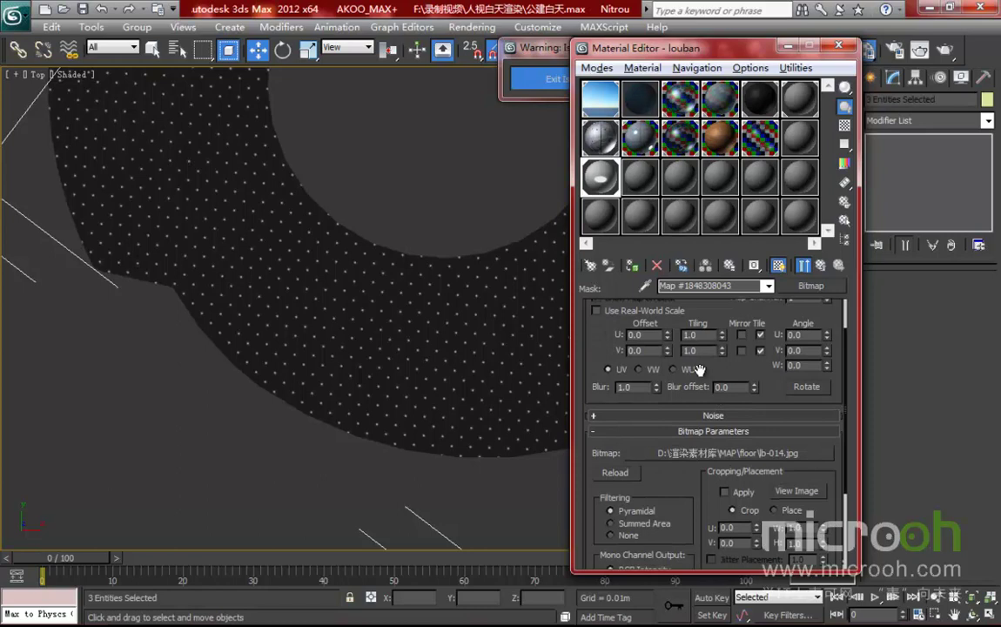
double_click(703, 338)
type("0.5")
double_click(701, 351)
key("Return")
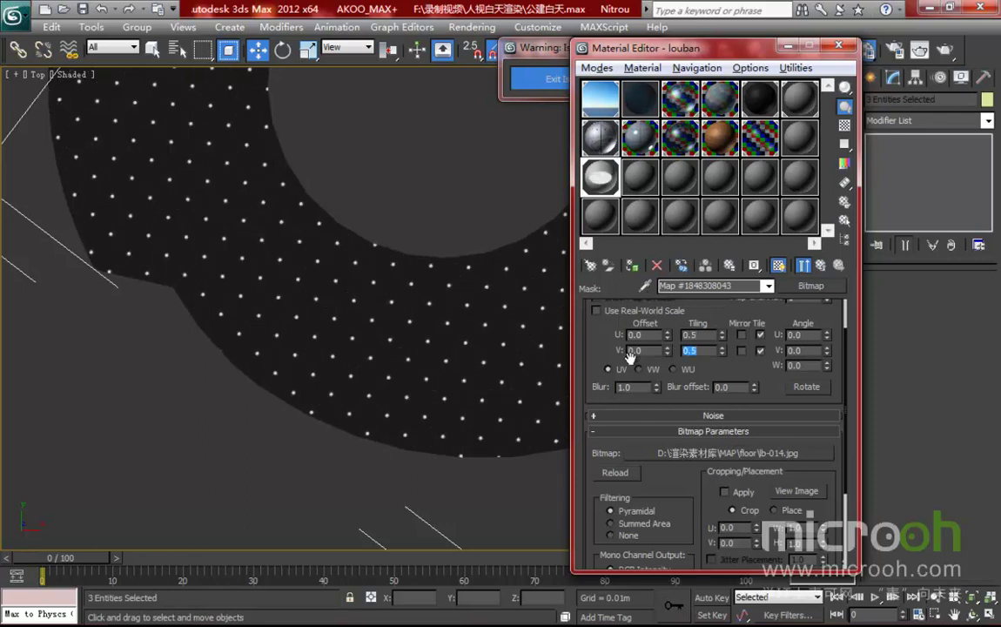
- Set the mask bitmap's U and V tiling to 0.7 and check the dot spacing on the floor slabs
scroll(410, 351, "up", 5)
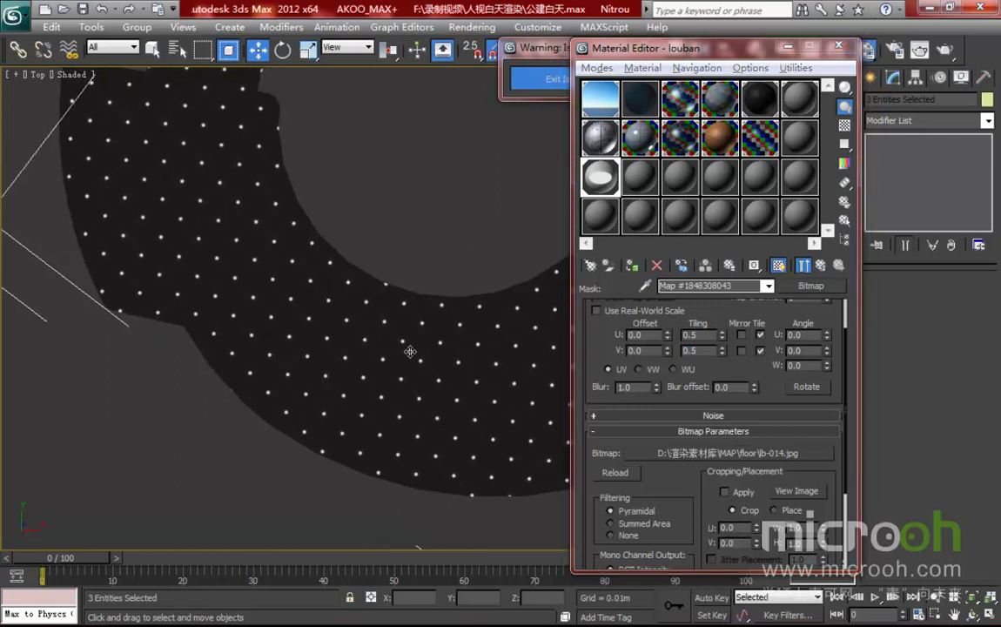
scroll(410, 351, "down", 8)
scroll(351, 259, "up", 2)
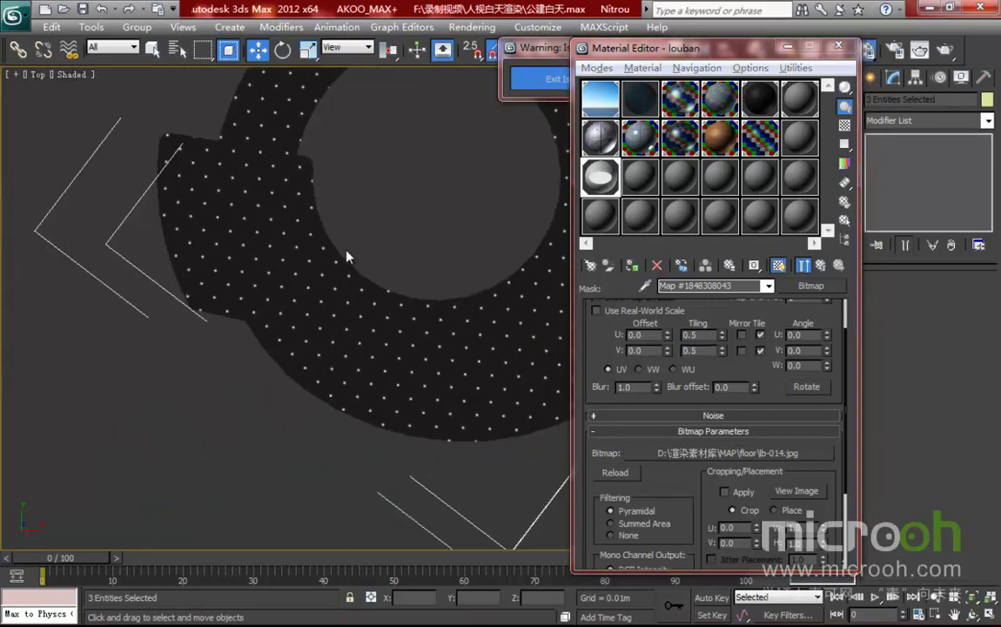
double_click(716, 334)
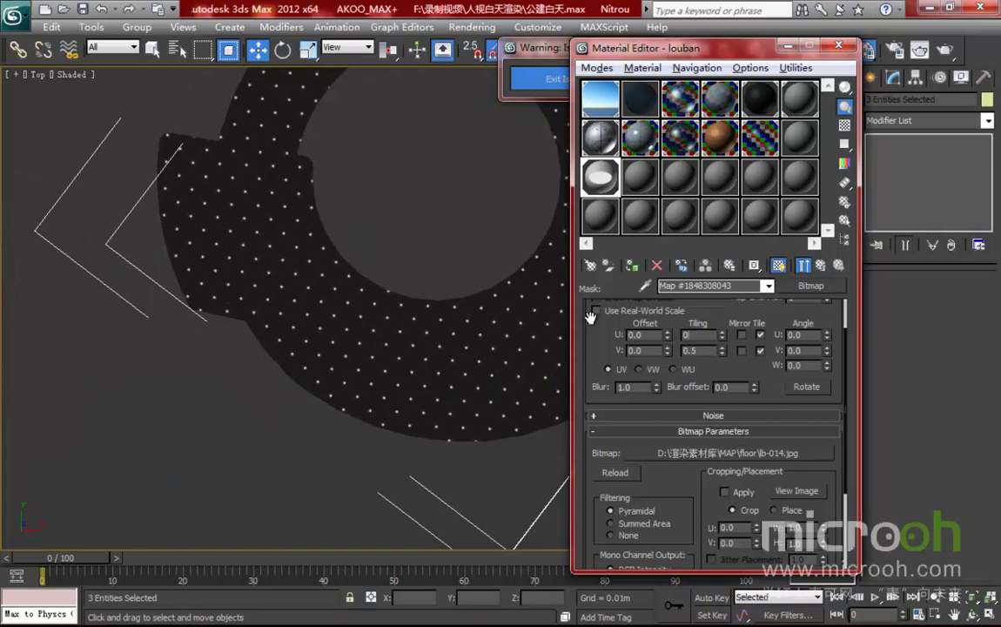
key("Tab")
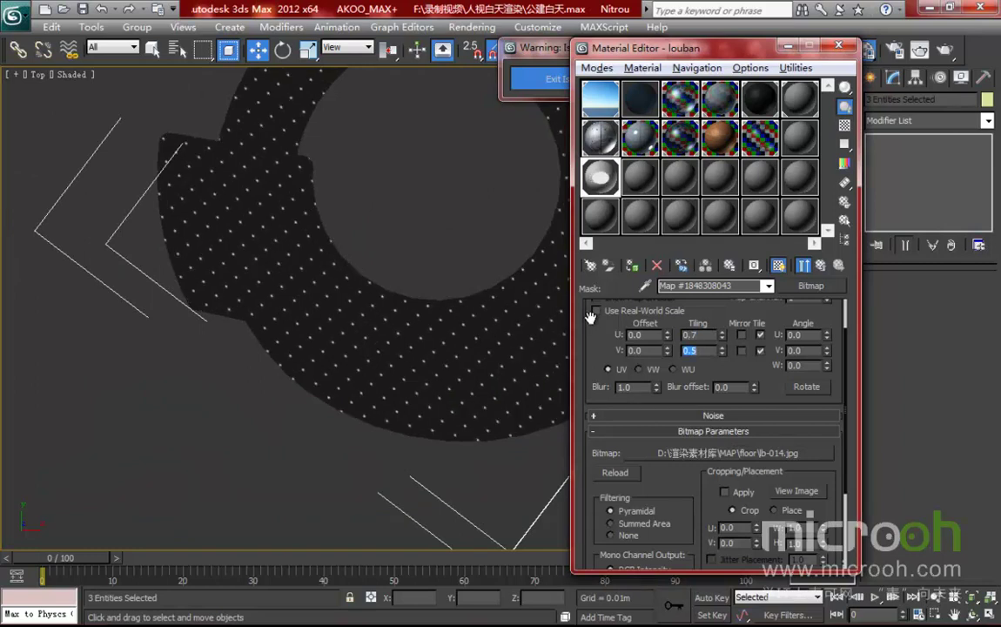
type("0.7")
key("Return")
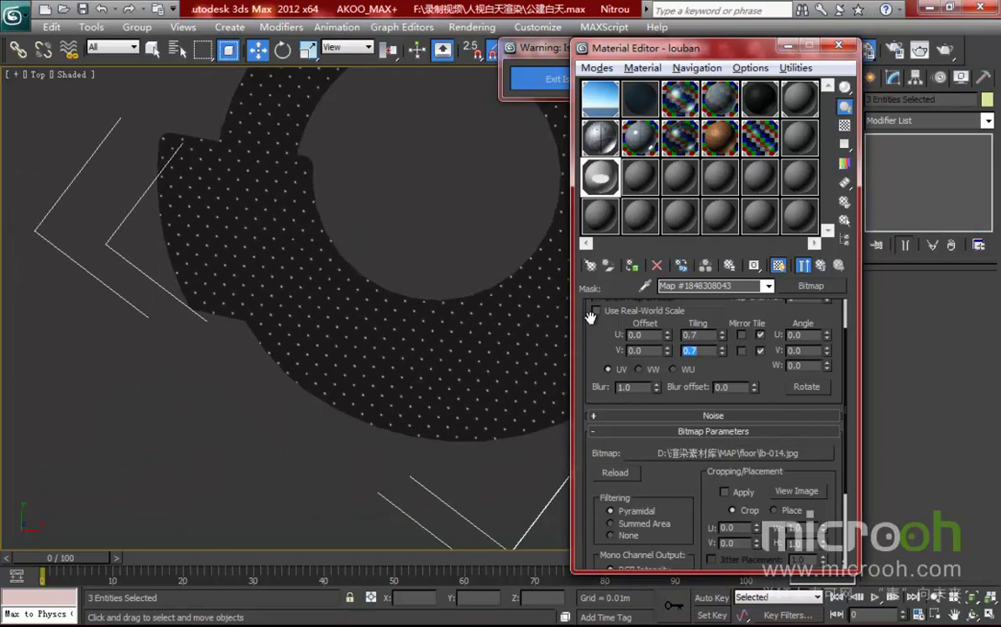
scroll(382, 337, "up", 2)
left_click_drag(666, 50, 701, 44)
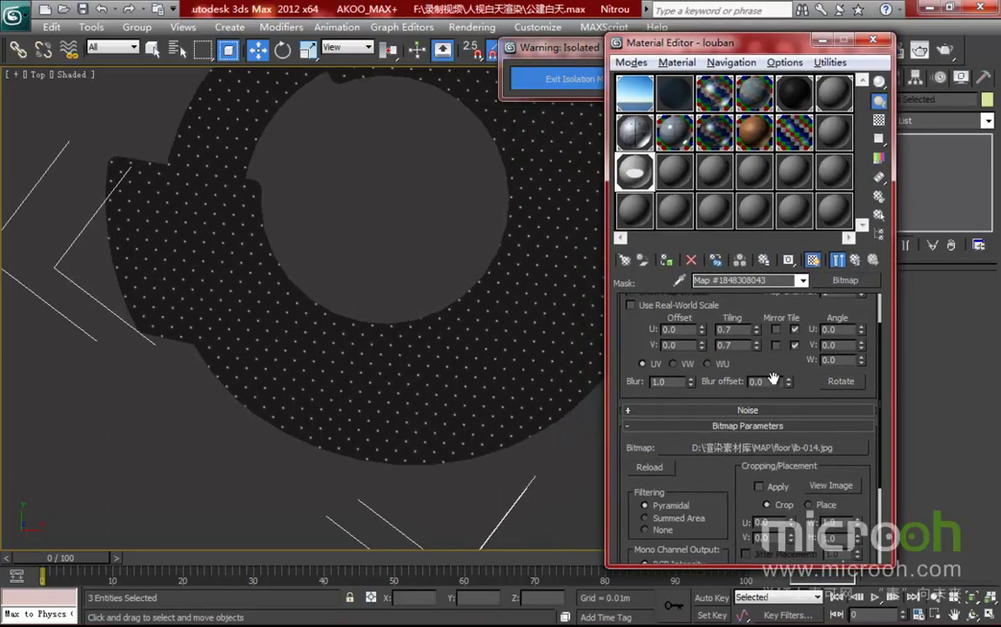
scroll(682, 333, "down", 1)
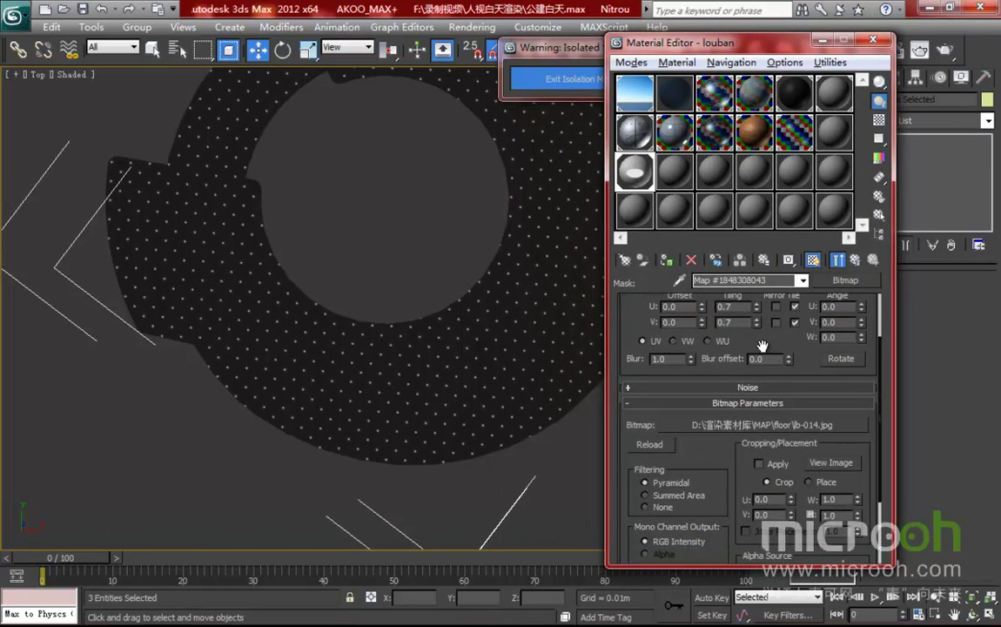
- Check the Blend's Material 1 texture on the floor slabs and apply a UVW Map modifier with Box mapping to the three selected slabs
left_click(857, 264)
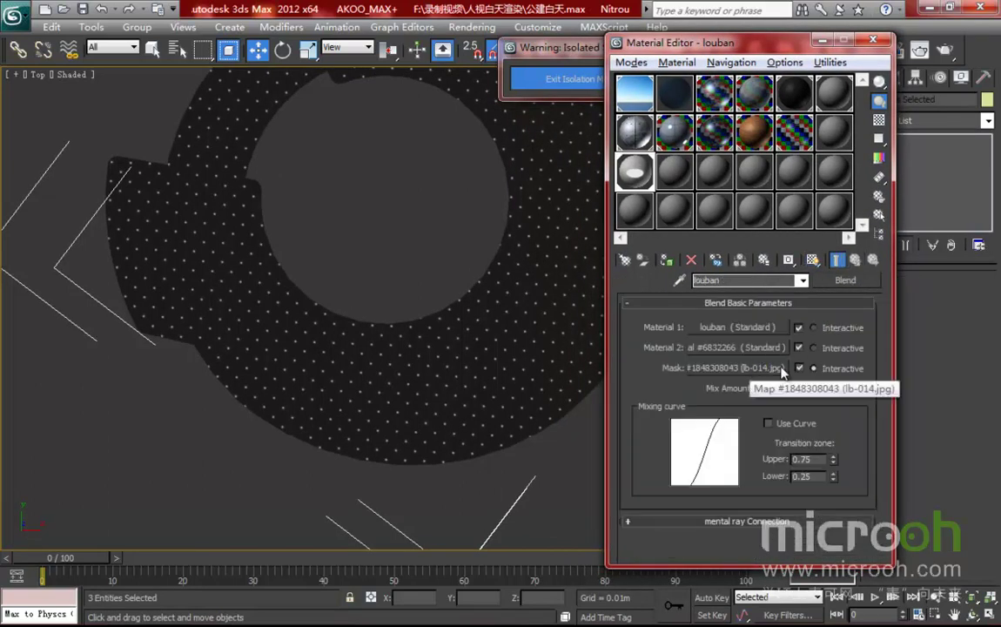
left_click(781, 369)
left_click(855, 261)
left_click(736, 329)
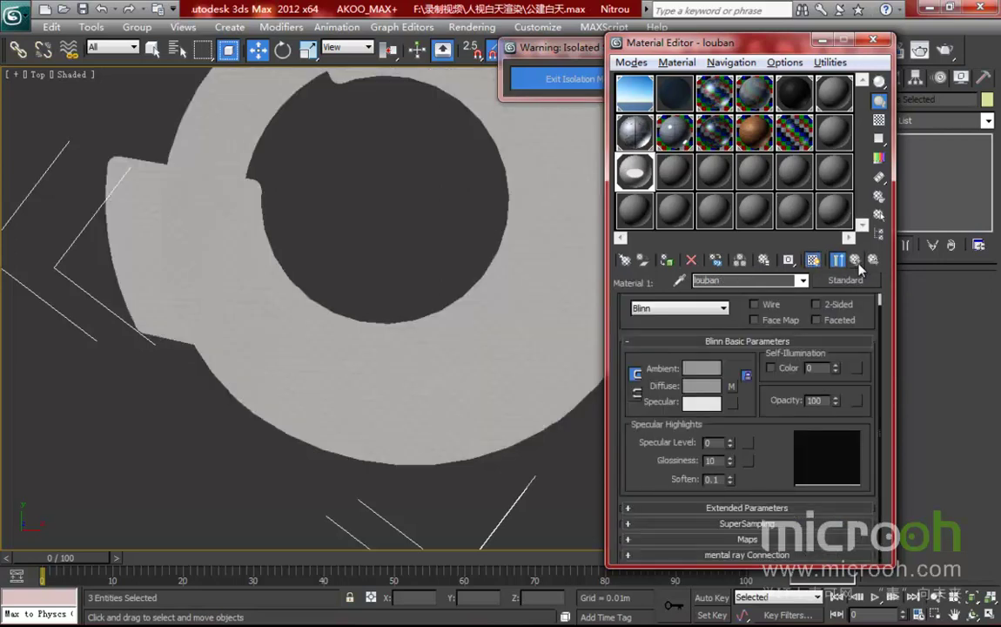
scroll(429, 365, "up", 8)
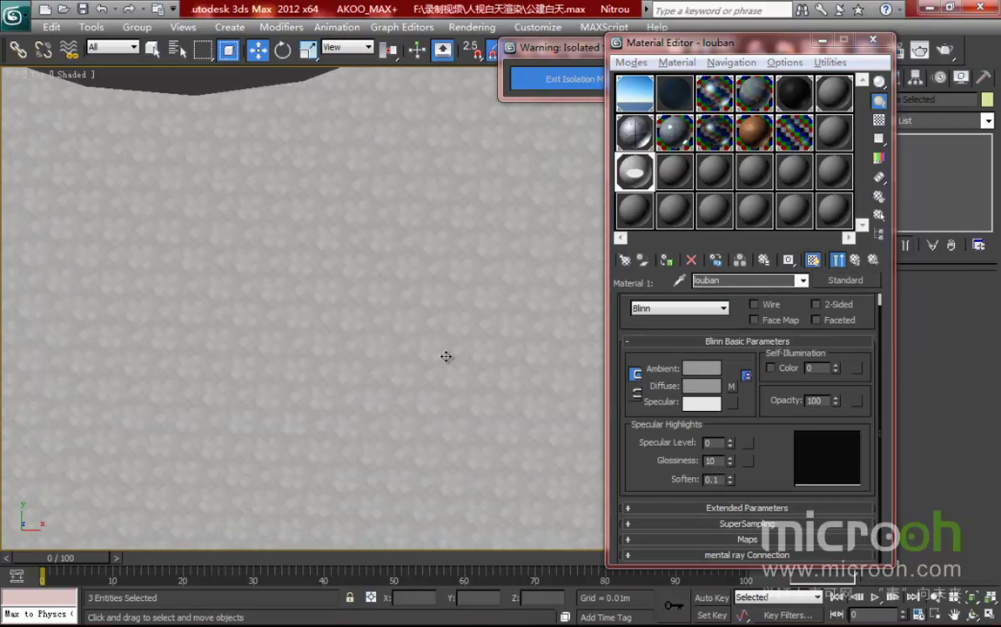
scroll(446, 356, "down", 5)
mouse_move(641, 43)
left_mouse_down()
mouse_move(572, 43)
mouse_move(638, 43)
left_mouse_up()
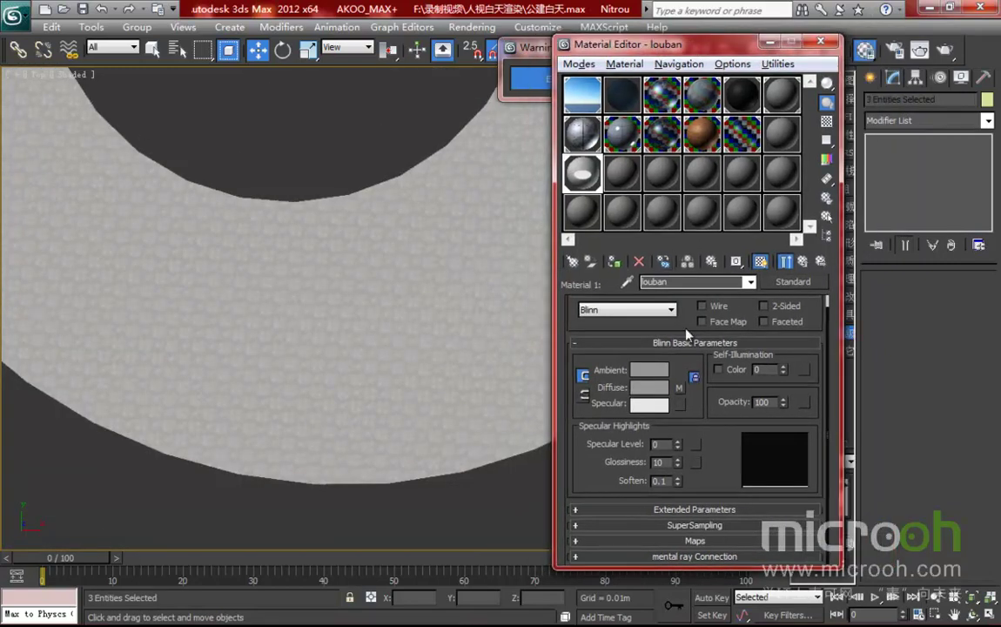
left_click(958, 127)
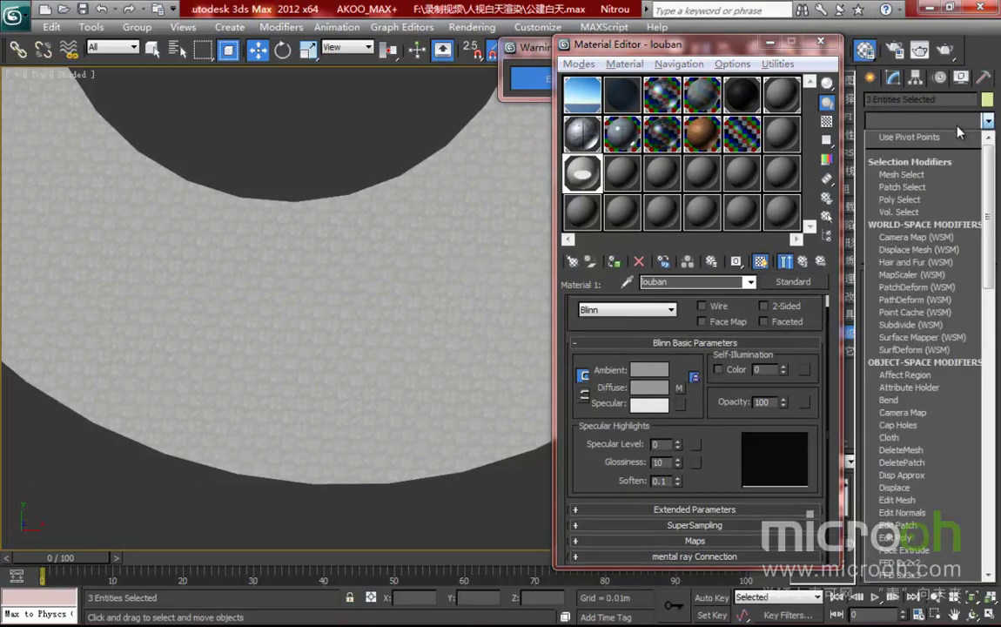
scroll(914, 365, "down", 10)
left_click(909, 448)
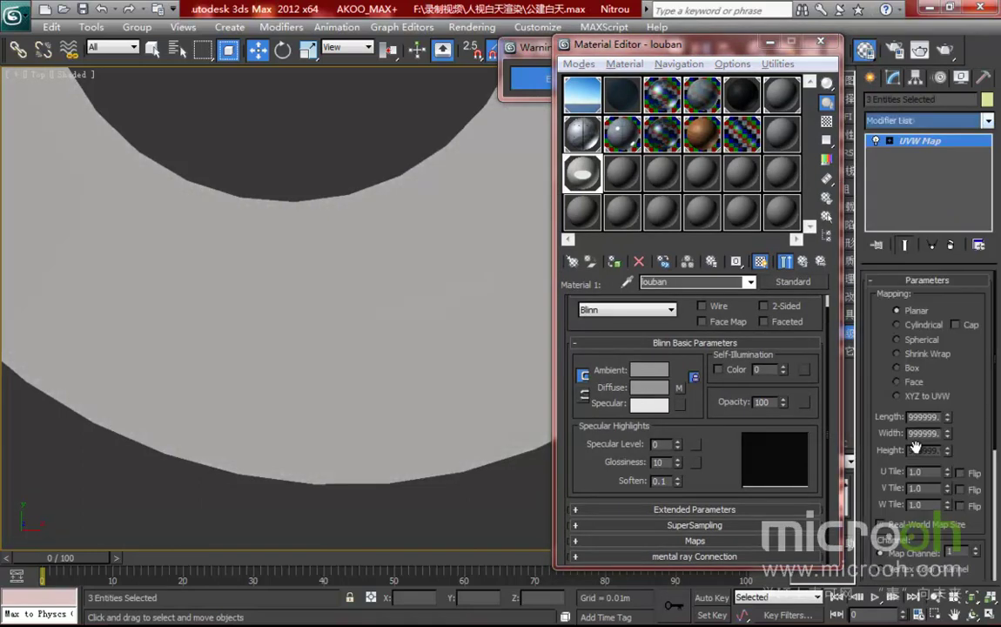
left_click(911, 368)
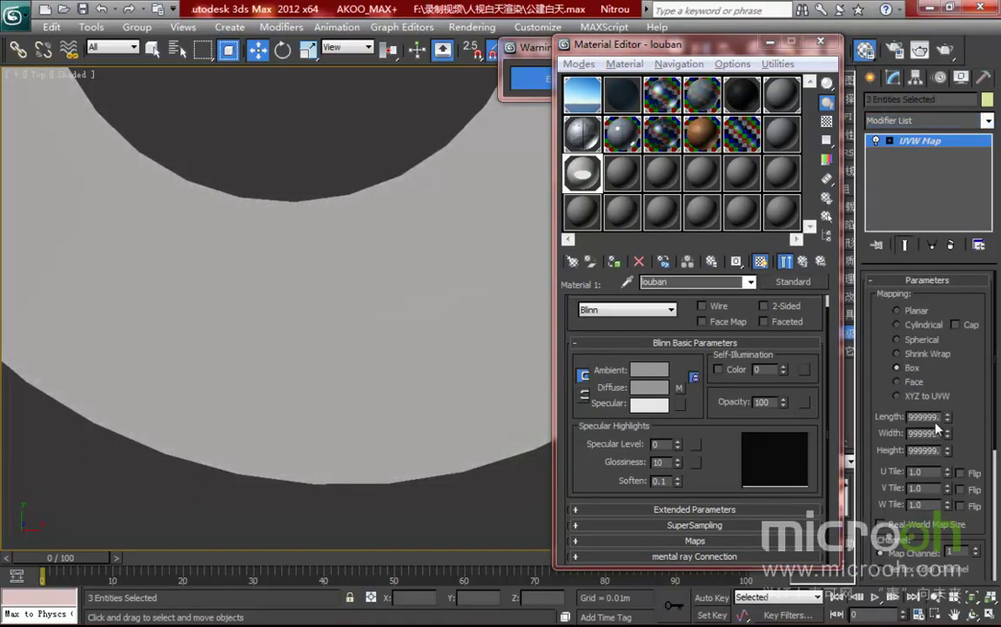
- Set the UVW Map's length, width and height to 2 m
double_click(934, 417)
type("2")
key("Tab")
type("2")
key("Tab")
type("2")
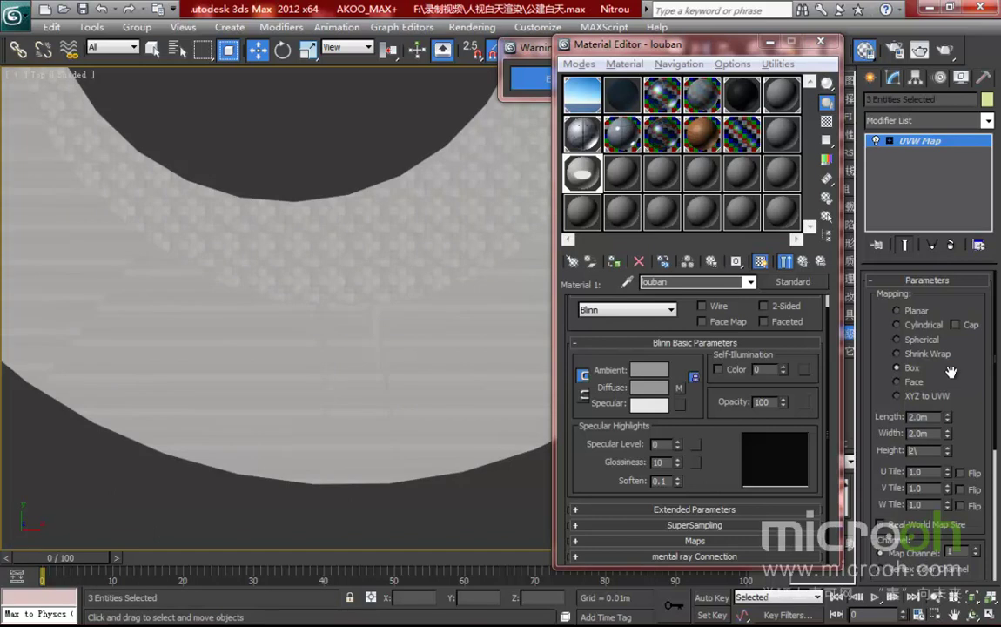
key("Return")
middle_click_drag(383, 359, 417, 366)
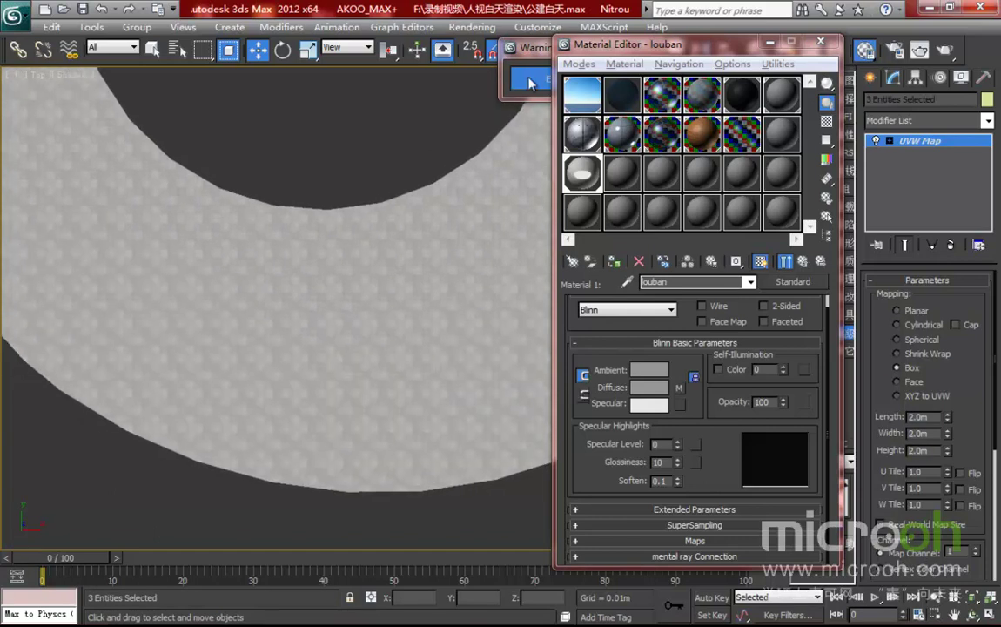
- Exit isolation mode and show the Blend's lb-014 mask bitmap on the floor slabs in the viewport
left_click(572, 47)
left_click(551, 78)
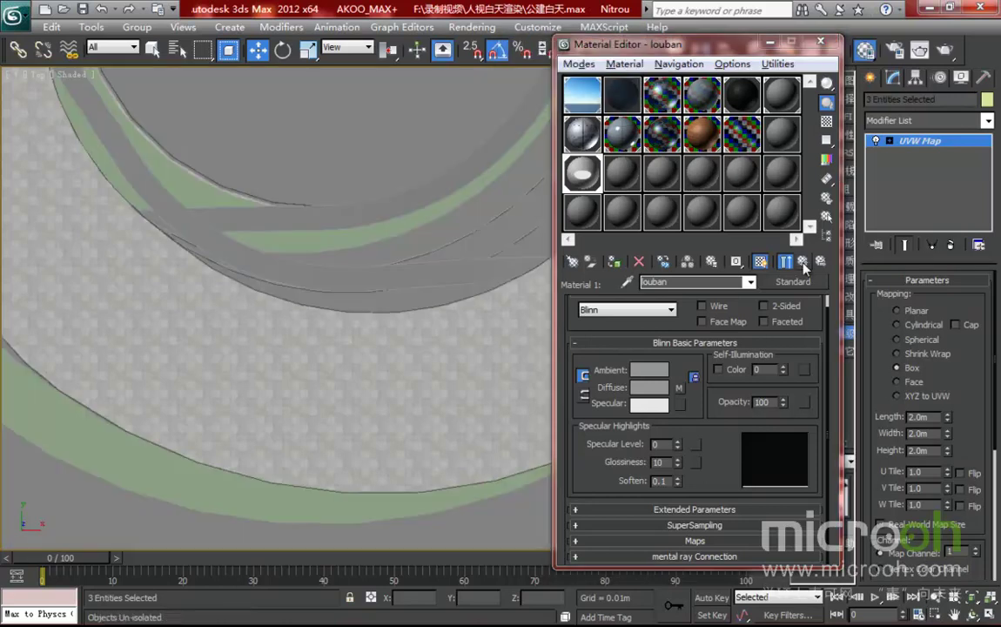
left_click(802, 261)
left_click(709, 370)
left_click(712, 372)
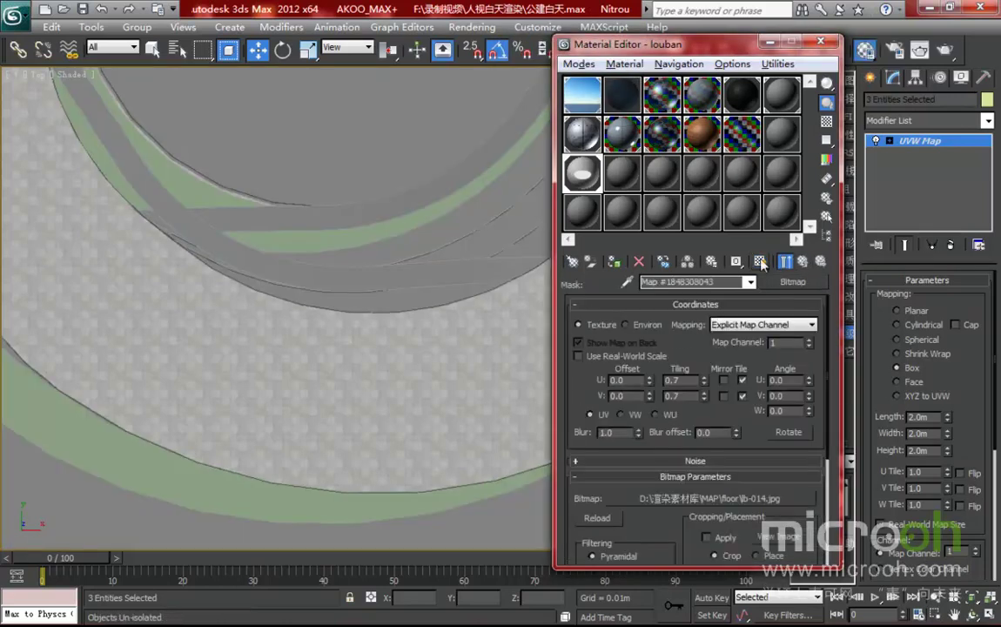
left_click(760, 262)
scroll(348, 331, "down", 1)
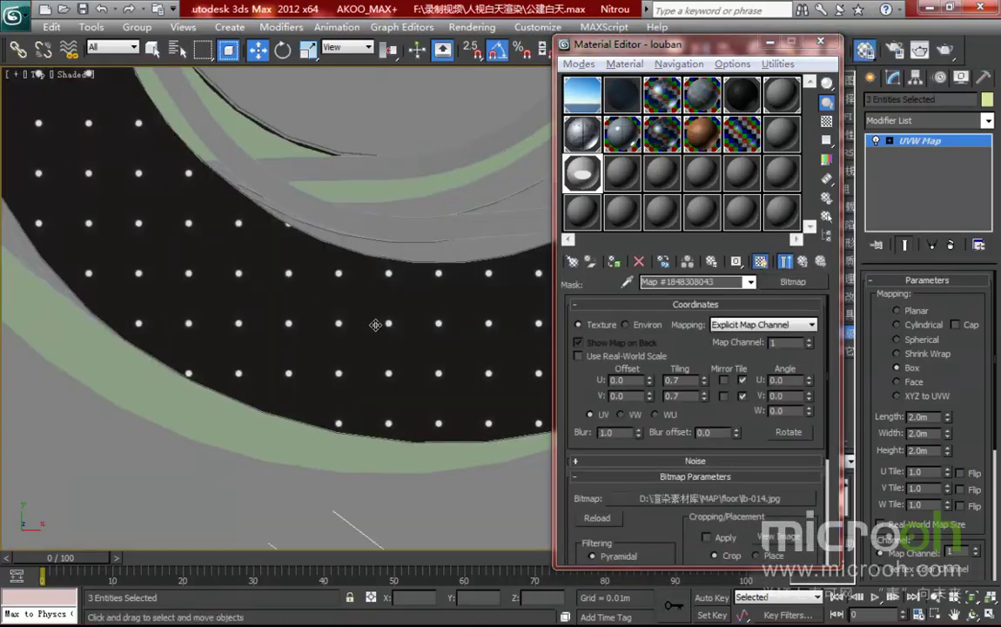
scroll(348, 340, "down", 3)
scroll(335, 314, "up", 2)
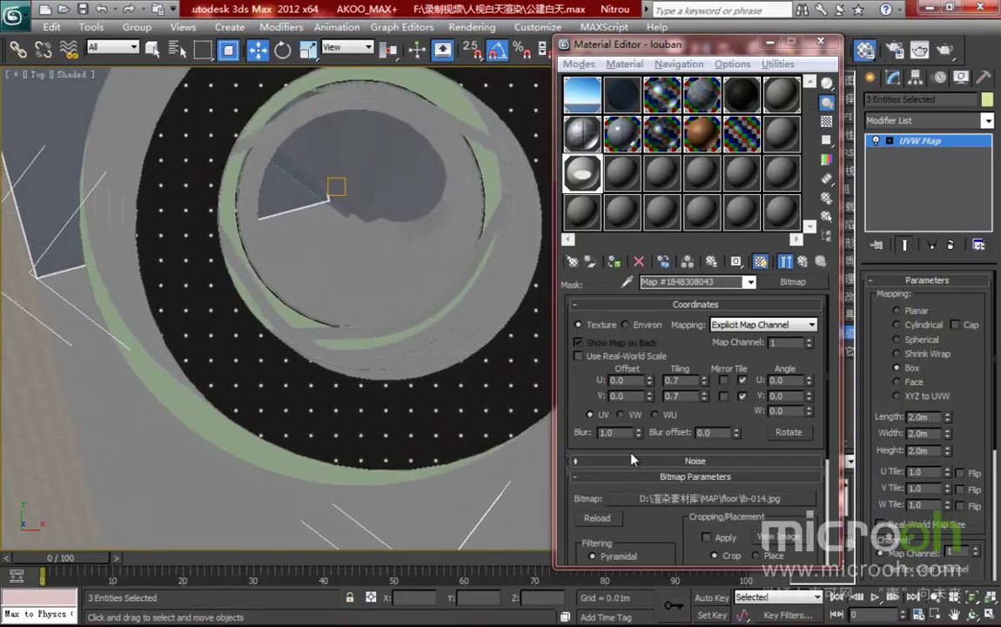
- Set the mask bitmap's U and V tiling to 1.5
double_click(685, 384)
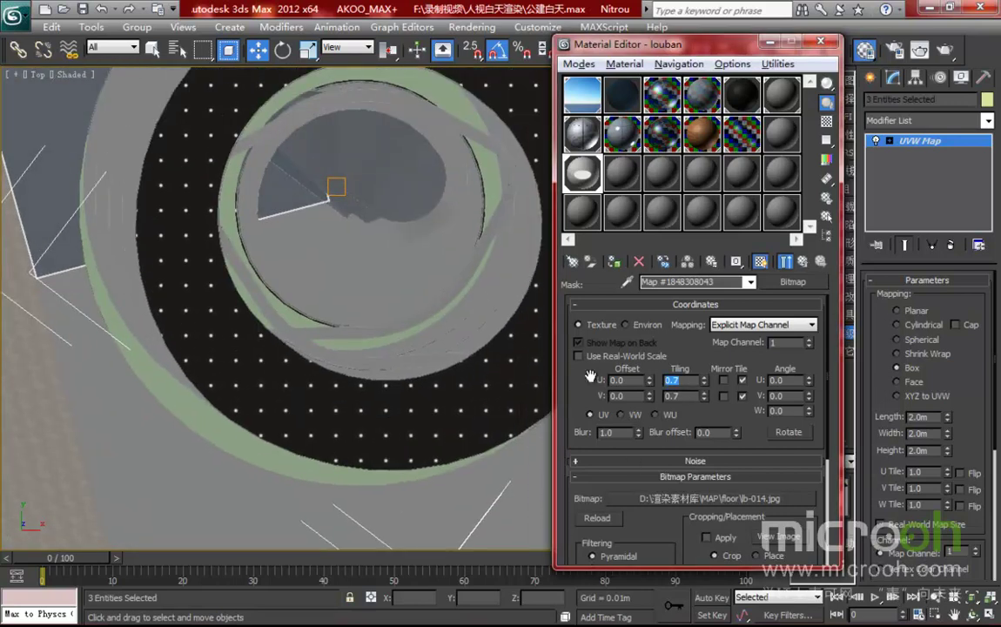
type("1.5")
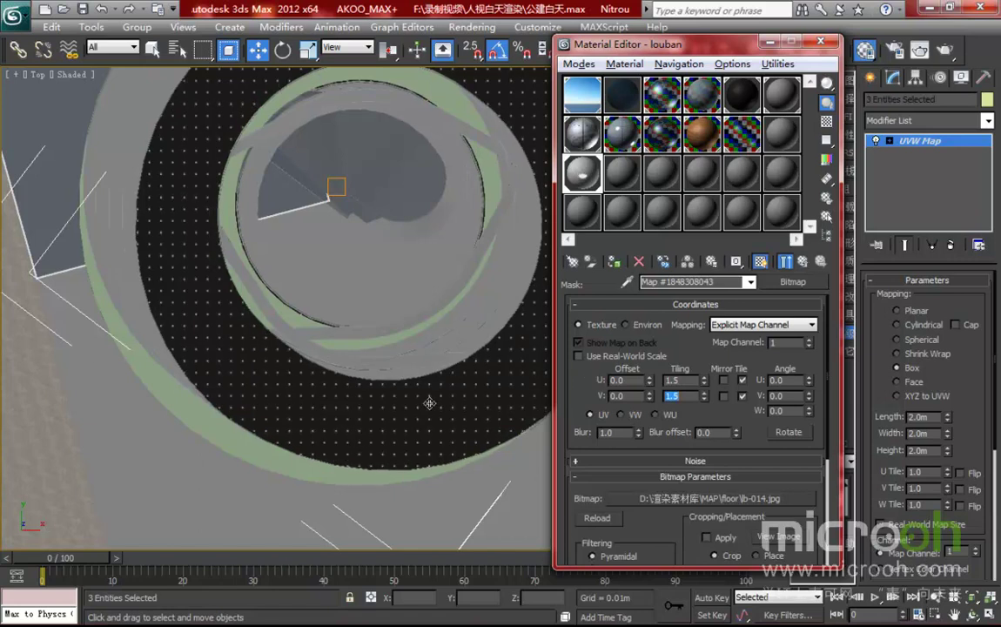
scroll(429, 402, "up", 4)
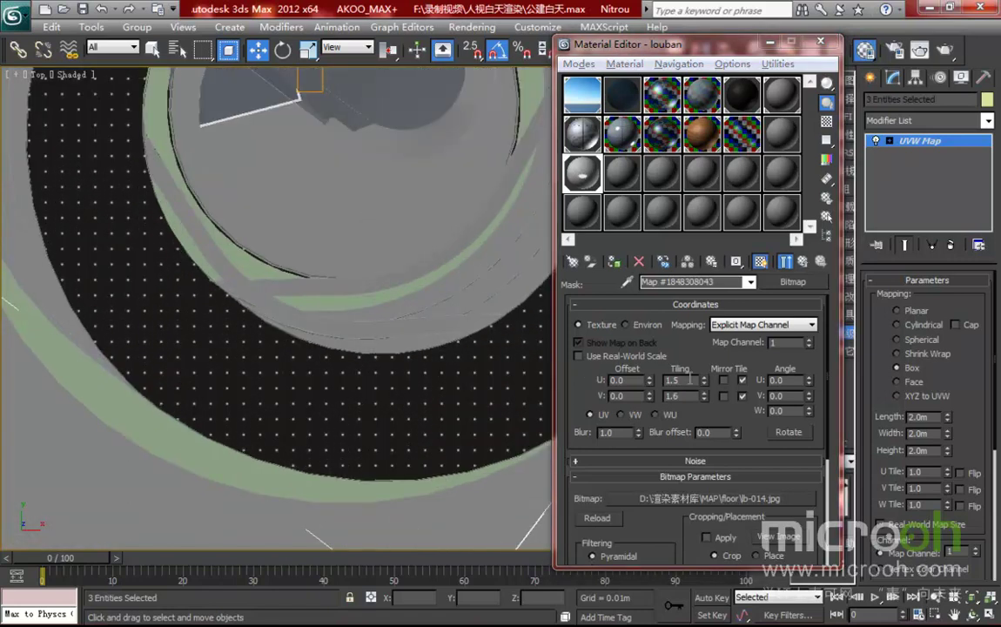
- Set the mask bitmap's U and V tiling to 1.2 and close the Material Editor
left_click(689, 378)
key("Tab")
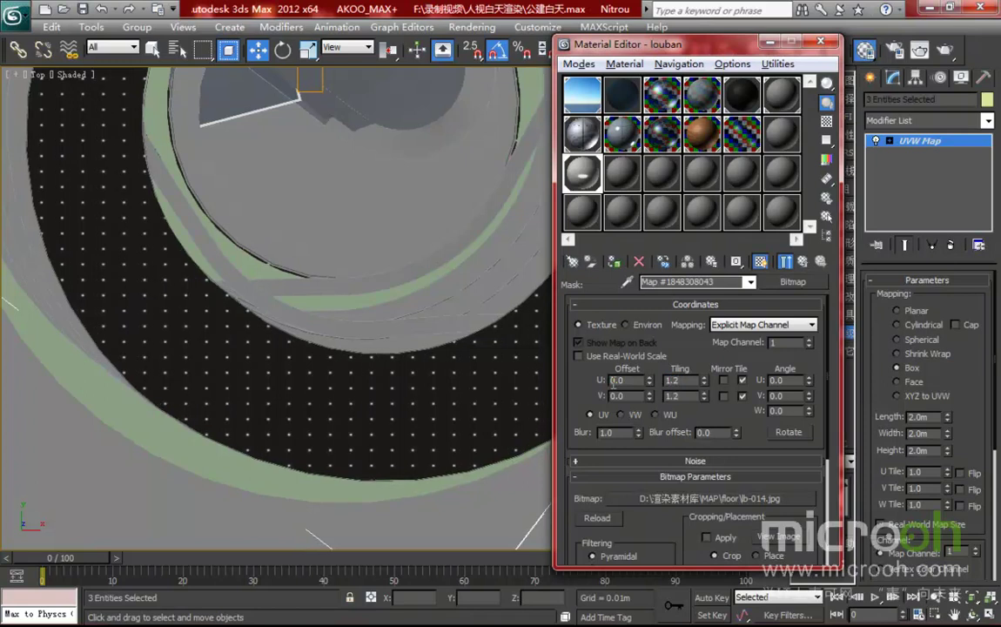
type("1.2")
key("Return")
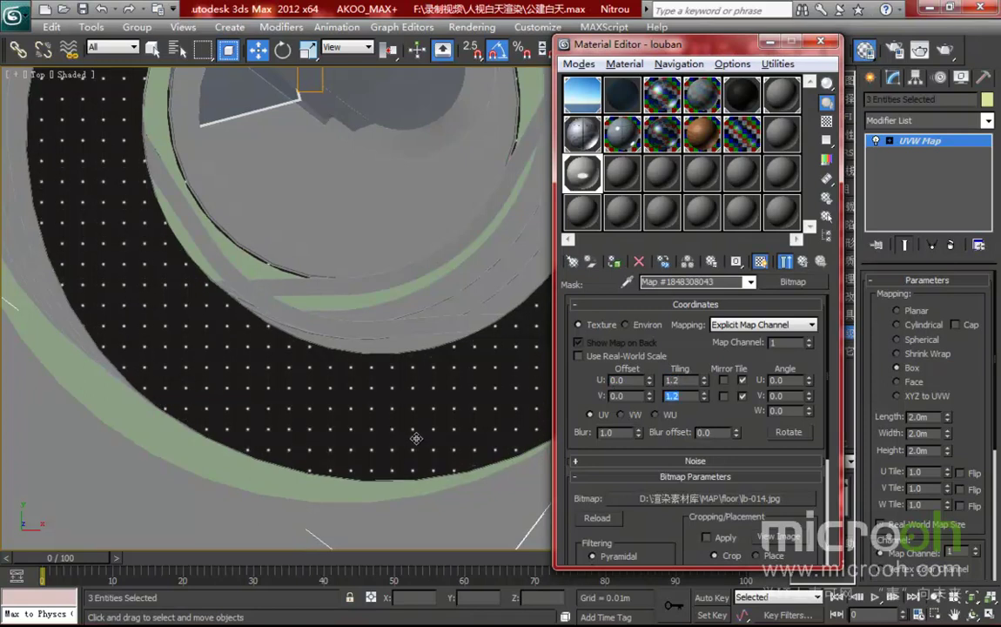
middle_click_drag(432, 431, 446, 370)
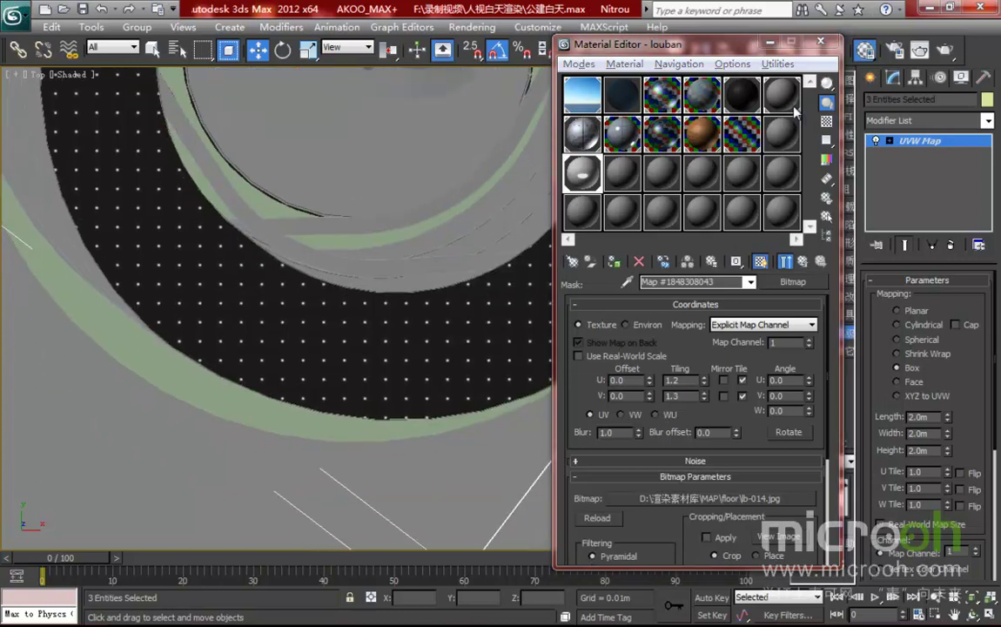
left_click(820, 42)
- Deselect the floor slabs and sample the 草 (grass) material from the building's green terrace into an unused material slot
middle_click_drag(323, 348, 402, 392)
right_click(416, 348)
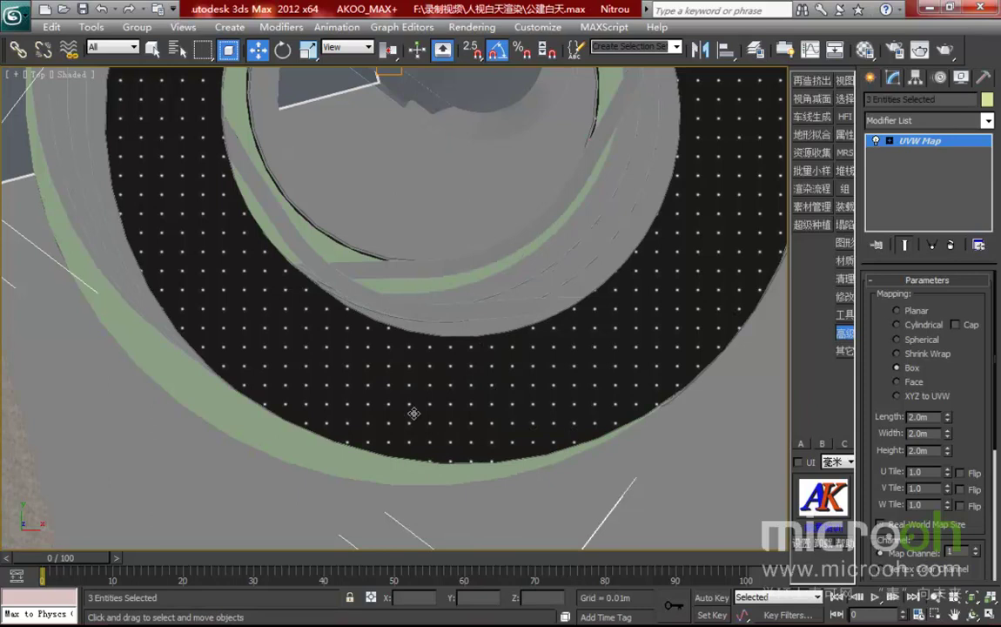
right_click(412, 388)
left_click(470, 363)
middle_click_drag(367, 398, 417, 350)
key("m")
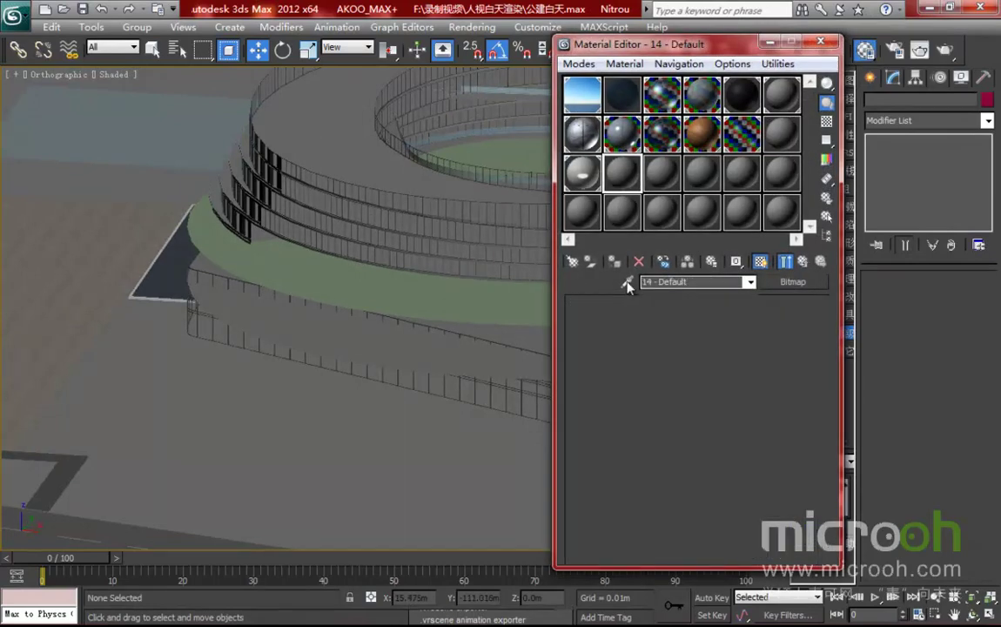
left_click(627, 284)
left_click(405, 279)
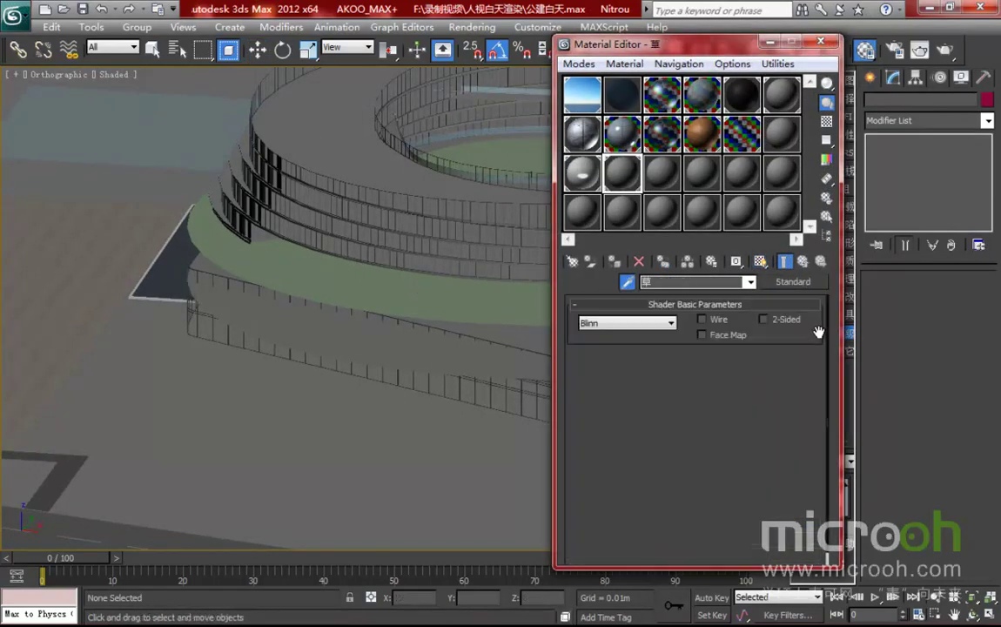
- Select the objects that use the 草 (grass) material and view them in isolation
key("h")
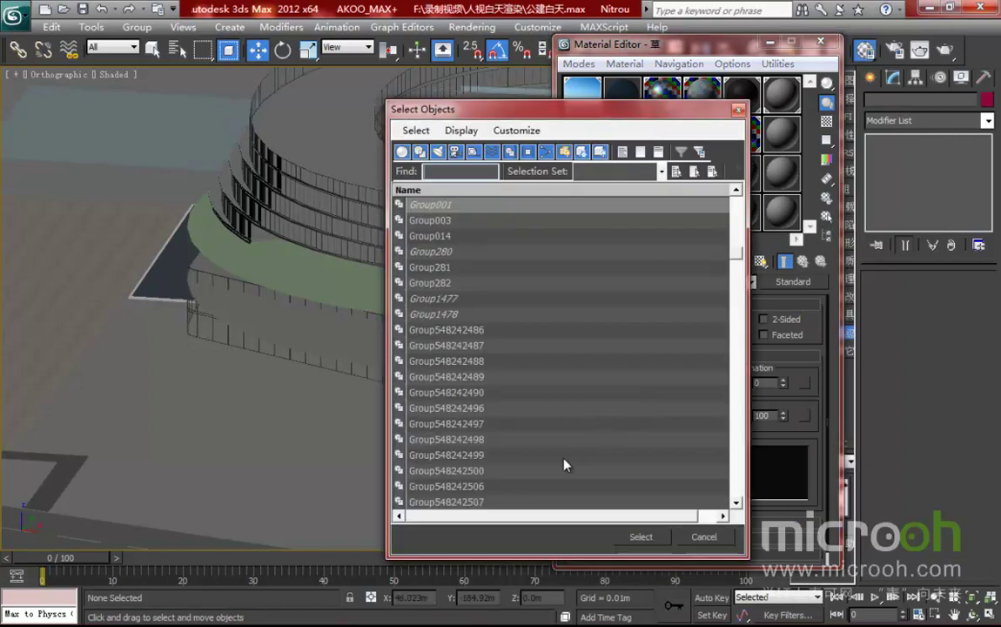
left_click(640, 536)
key("alt+q")
middle_click_drag(387, 377, 418, 440, "alt")
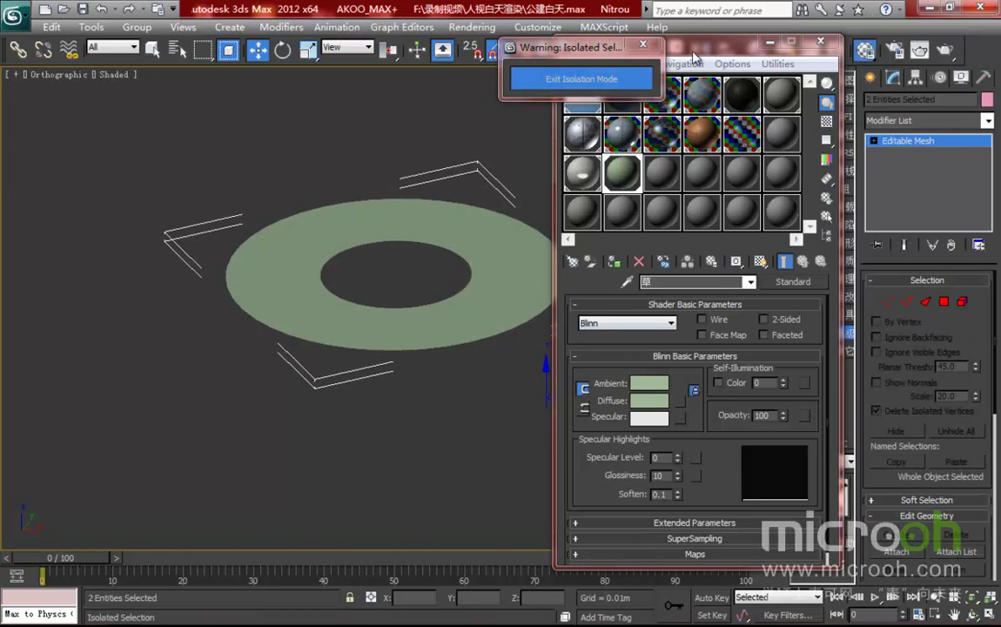
- Exit isolation mode and view the round building obliquely from above
left_click_drag(692, 42, 725, 40)
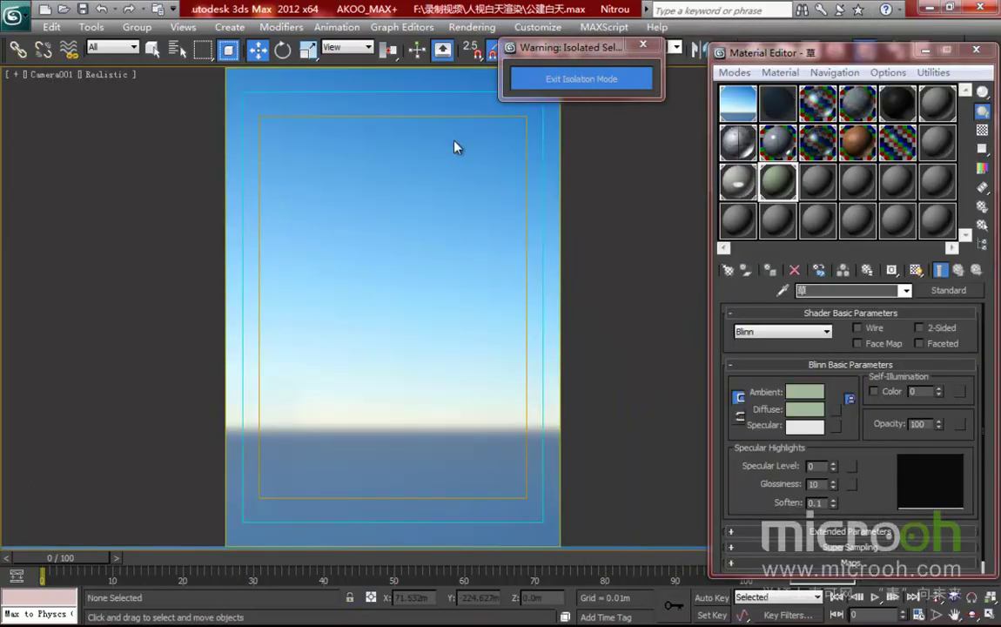
left_click(581, 80)
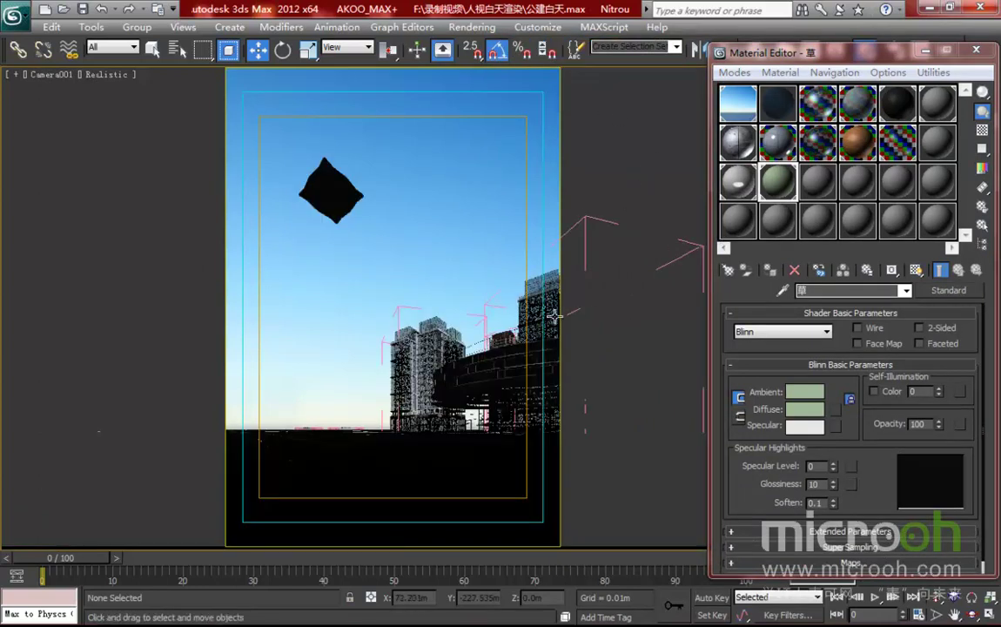
key("t")
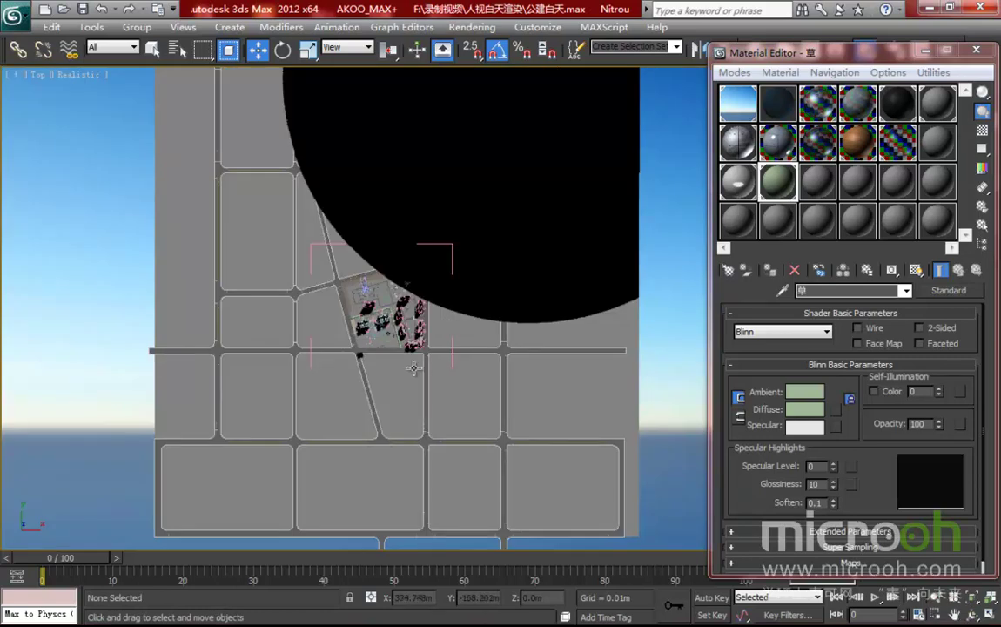
scroll(396, 323, "up", 1)
scroll(399, 312, "up", 1)
middle_click_drag(398, 424, 420, 384)
scroll(419, 384, "up", 5)
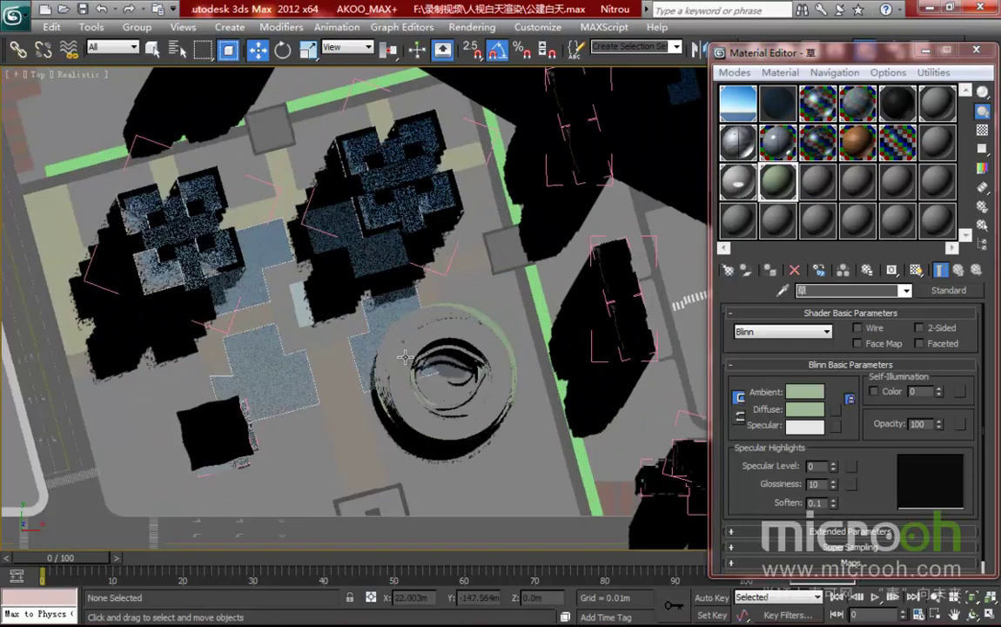
middle_click_drag(416, 364, 363, 306)
right_click(445, 338)
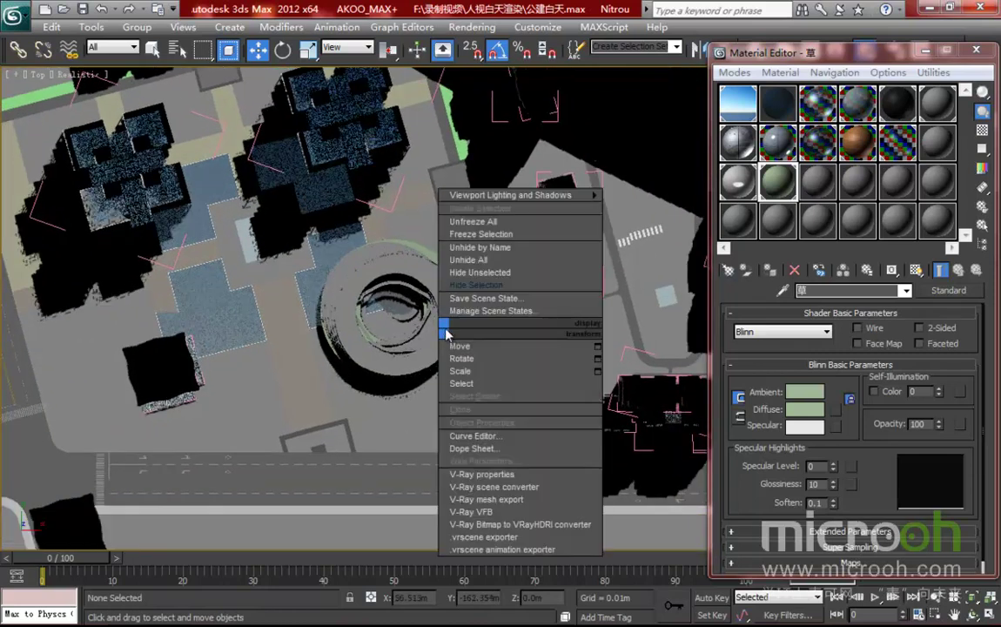
left_click(408, 329)
scroll(408, 329, "up", 5)
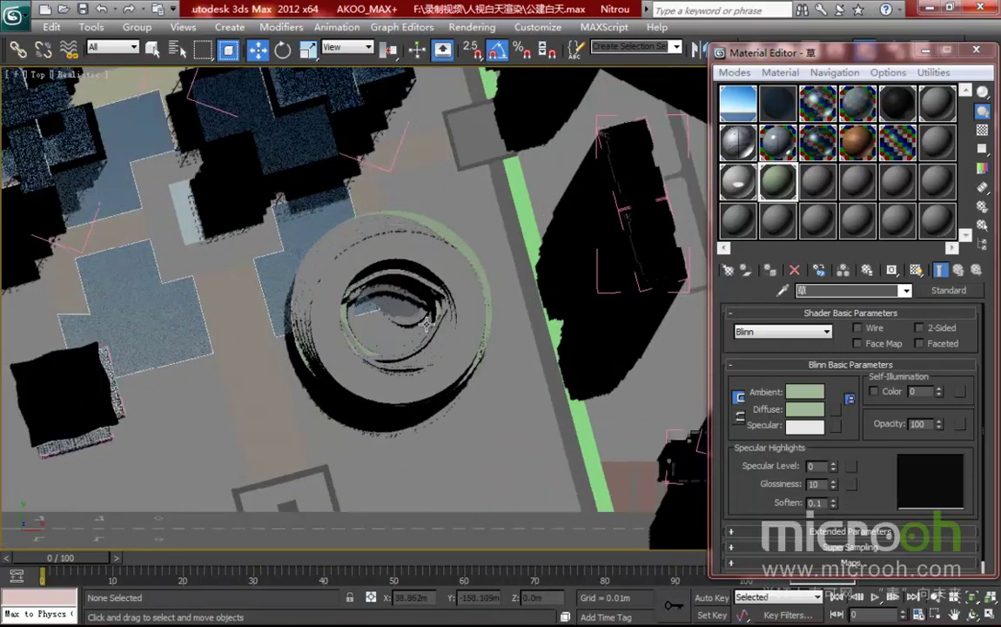
middle_click_drag(434, 328, 247, 154, "alt")
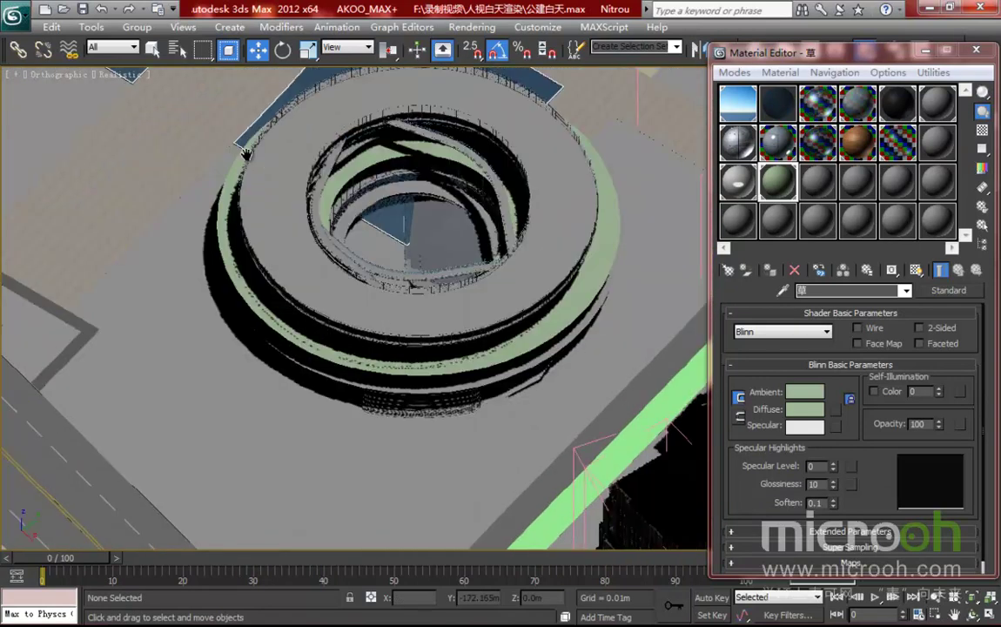
- Turn off shadows in the viewport's lighting and shadows configuration
left_click(14, 77)
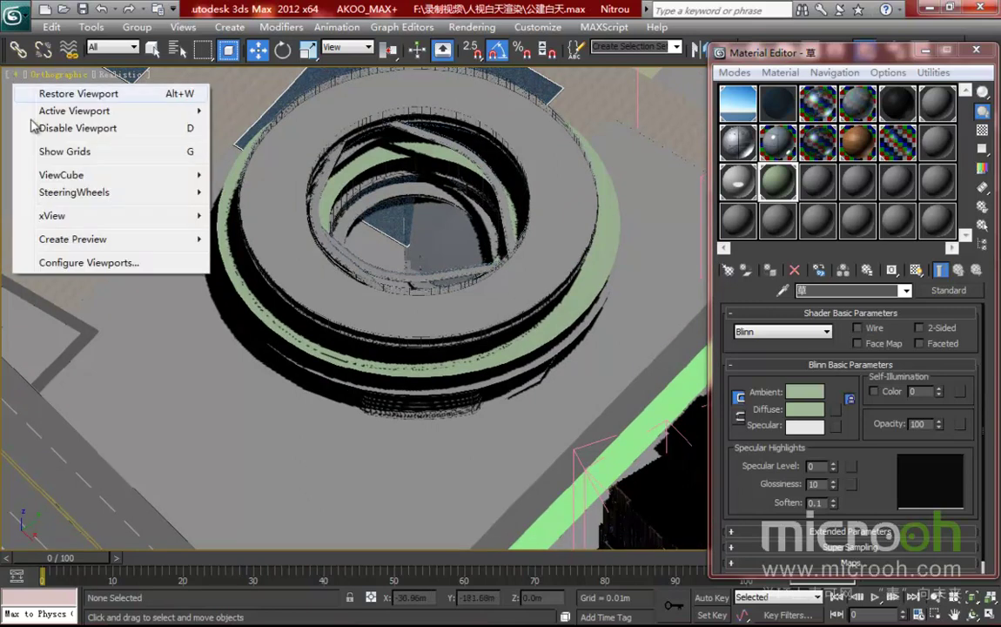
left_click(63, 262)
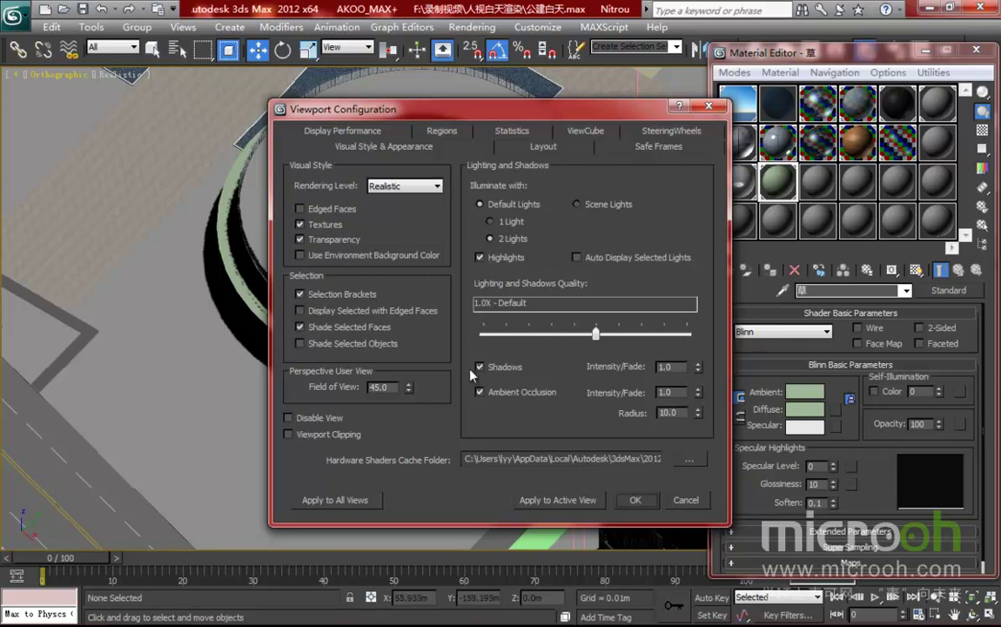
left_click(479, 366)
left_click(634, 501)
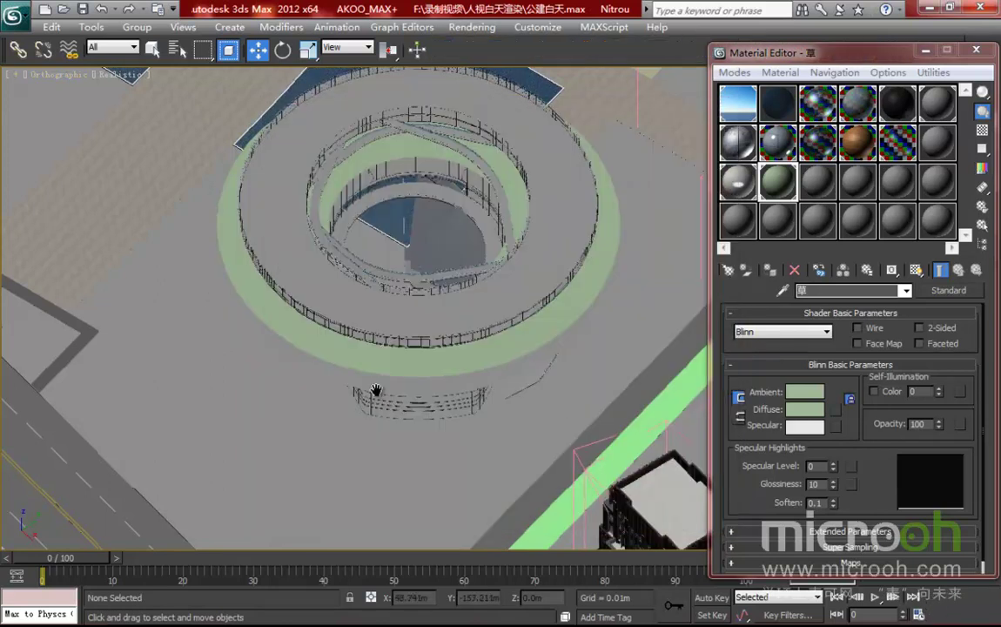
- Select all objects that use the 草 (grass) material and hide them
scroll(602, 327, "up", 2)
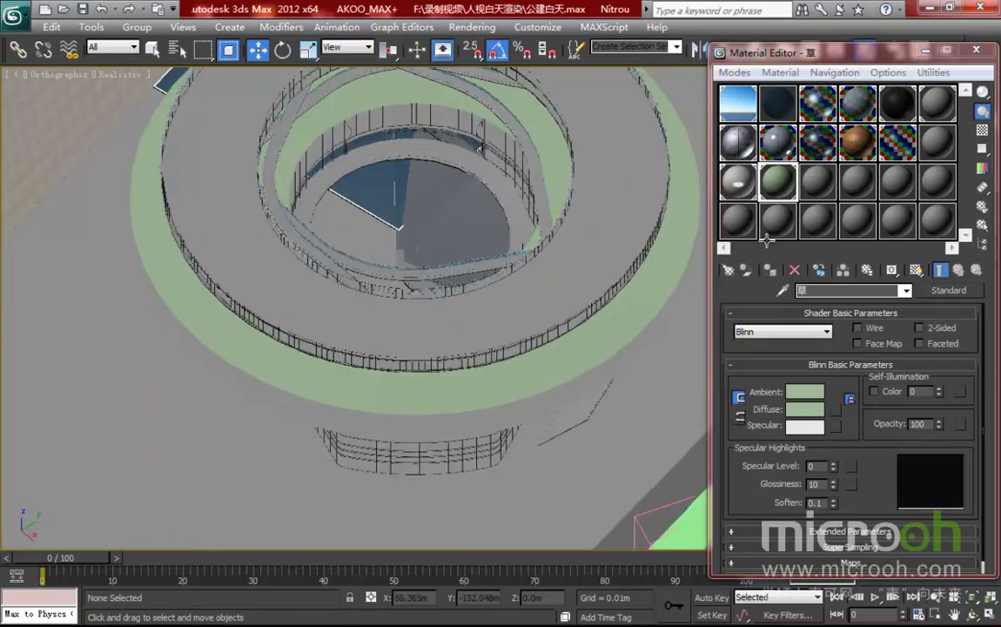
key("ctrl+s")
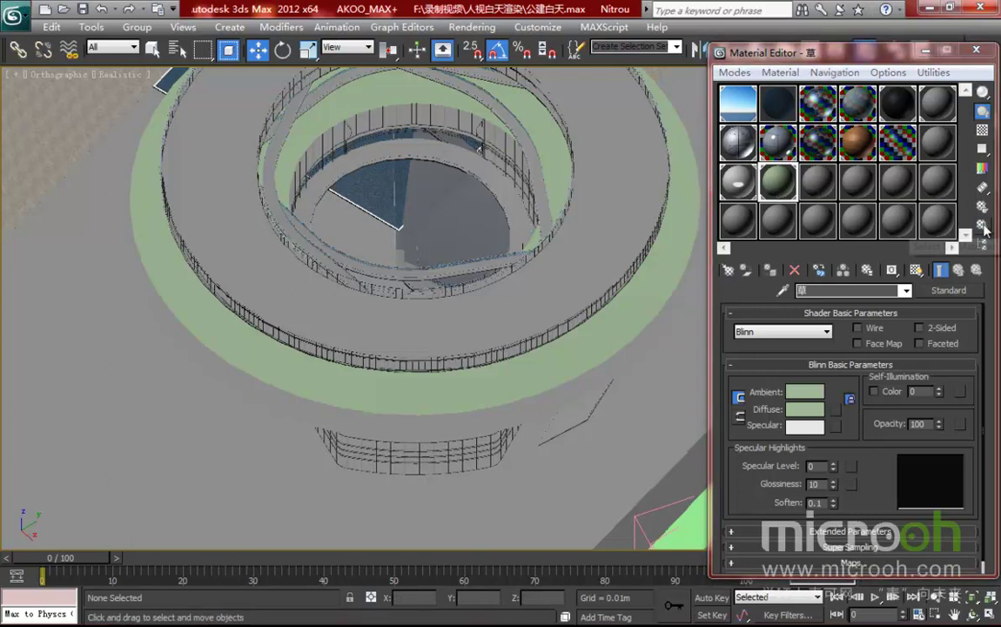
key("h")
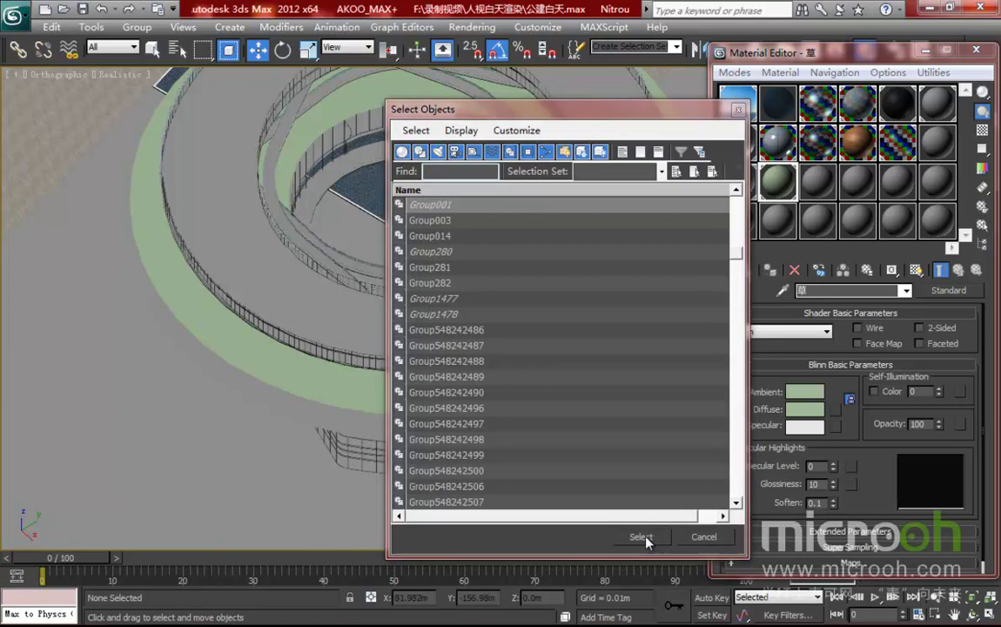
left_click(642, 537)
right_click(460, 335)
left_click(483, 294)
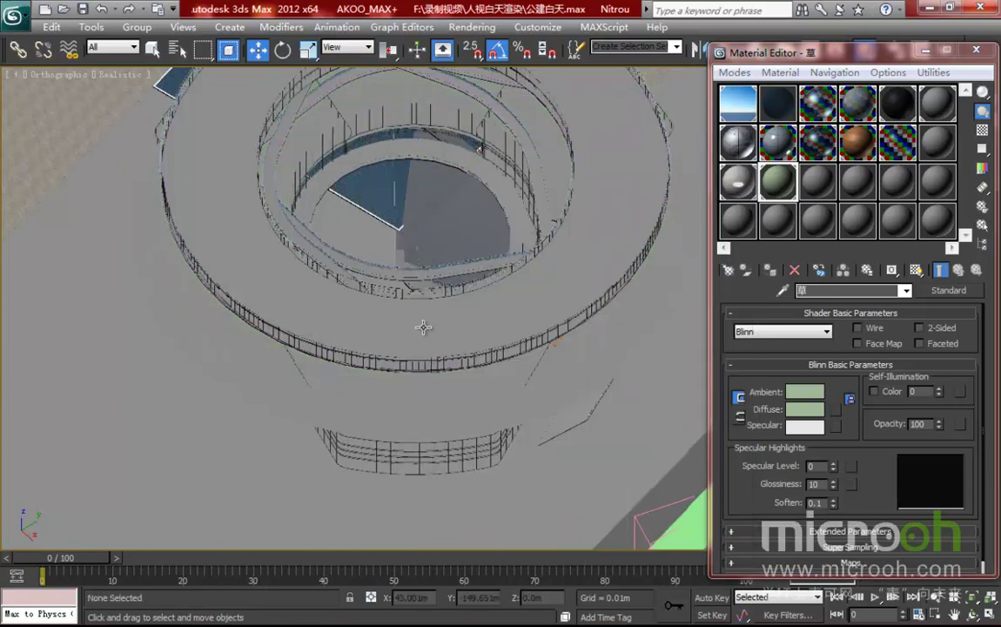
- Examine the round building's railings and the surrounding ground out to the road and stairs
middle_click_drag(404, 309, 425, 286)
middle_click_drag(392, 416, 422, 372)
scroll(422, 372, "up", 6)
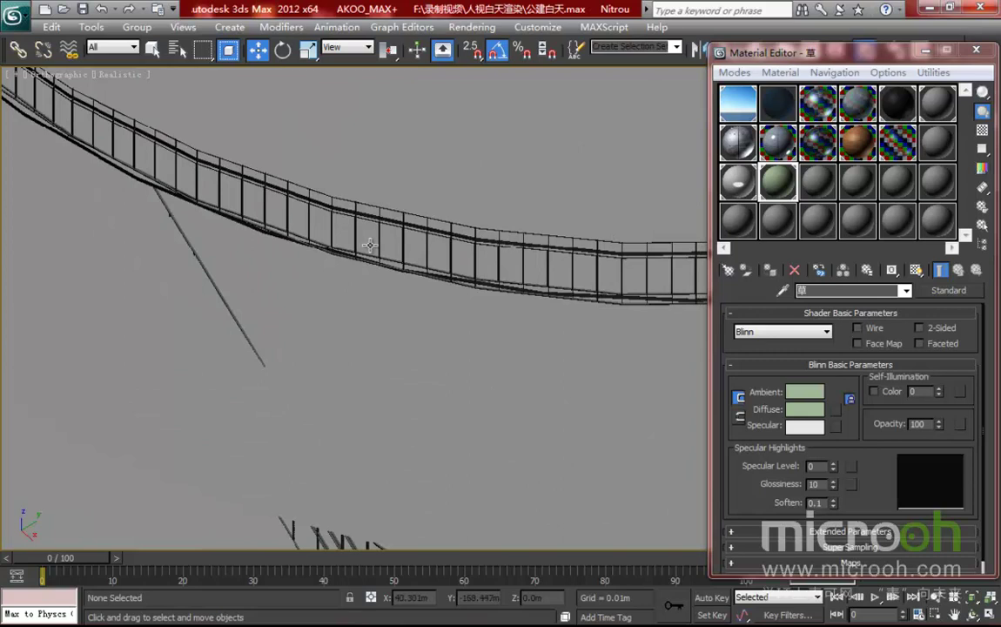
middle_click_drag(369, 246, 406, 332)
scroll(406, 330, "down", 4)
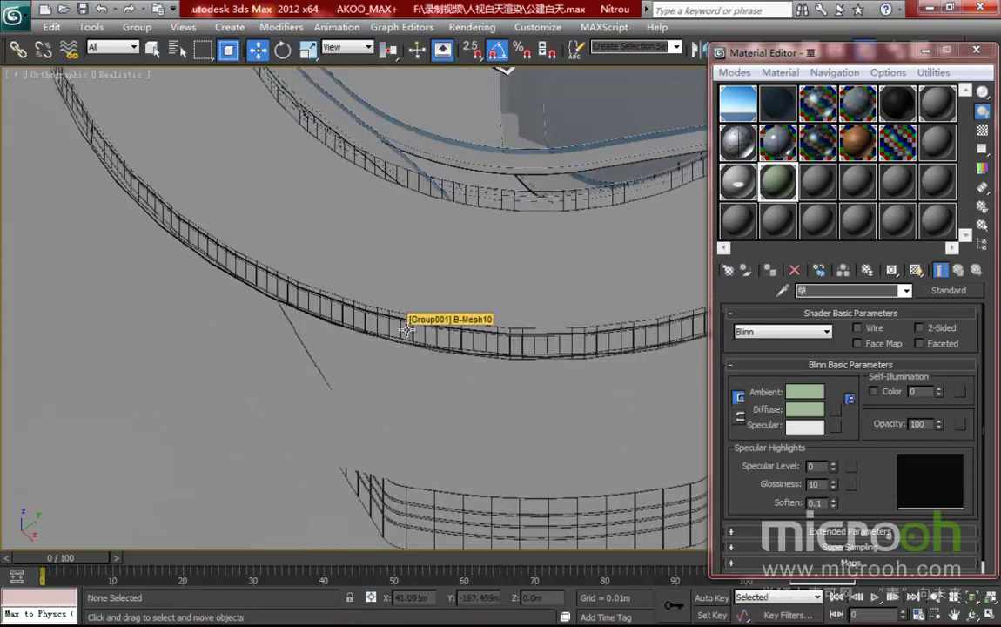
scroll(465, 295, "up", 2)
scroll(536, 339, "down", 3)
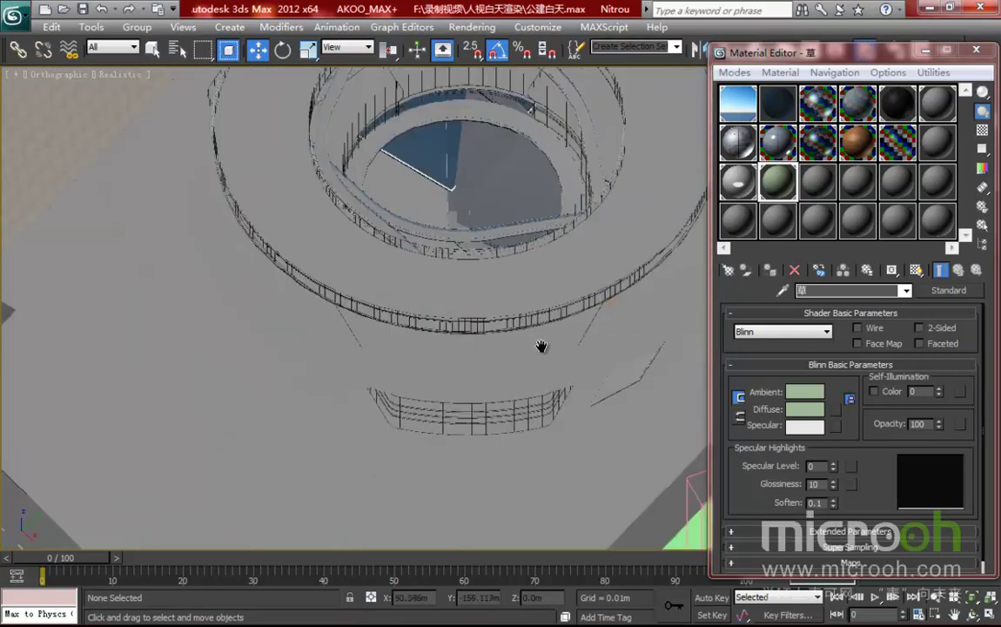
scroll(543, 348, "up", 2)
middle_click_drag(432, 297, 427, 288, "alt")
middle_click_drag(206, 269, 638, 307)
middle_click_drag(333, 241, 574, 377)
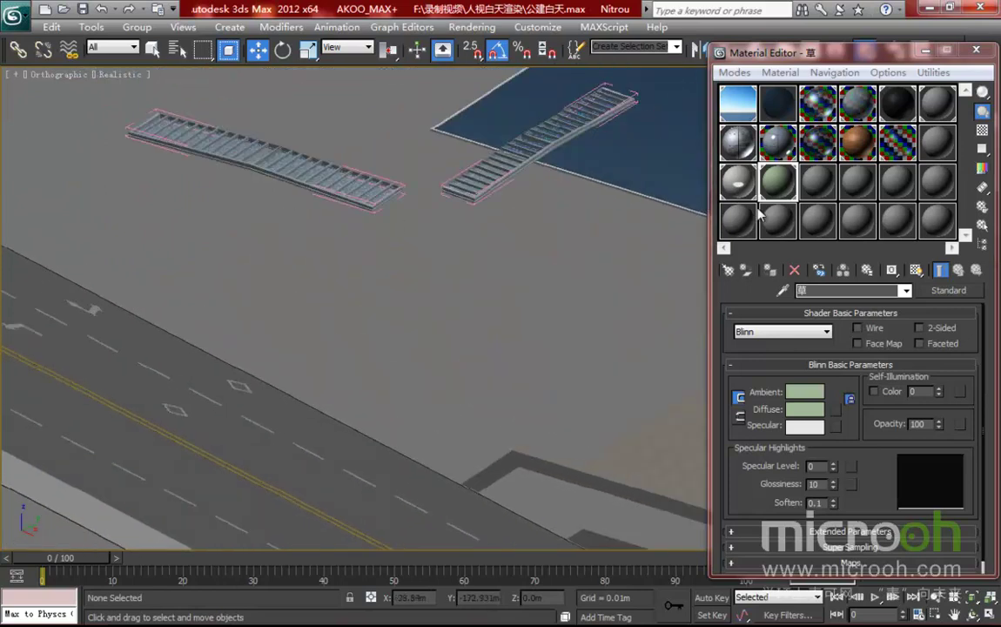
- Sample the 铺装1 (paving) material from the ground beside the road into an unused material slot
left_click(816, 180)
left_click(783, 291)
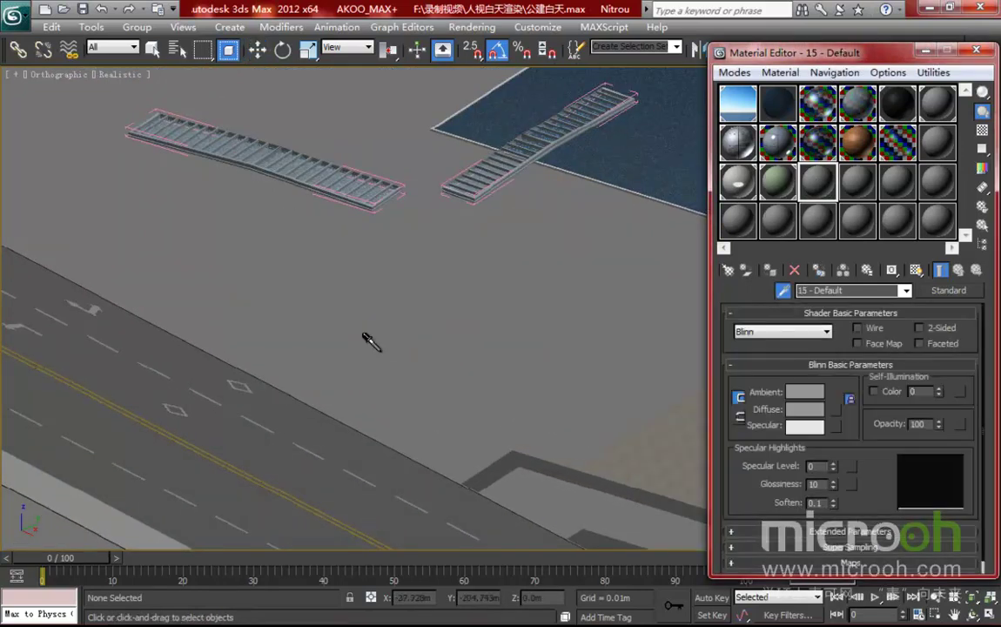
left_click(657, 375)
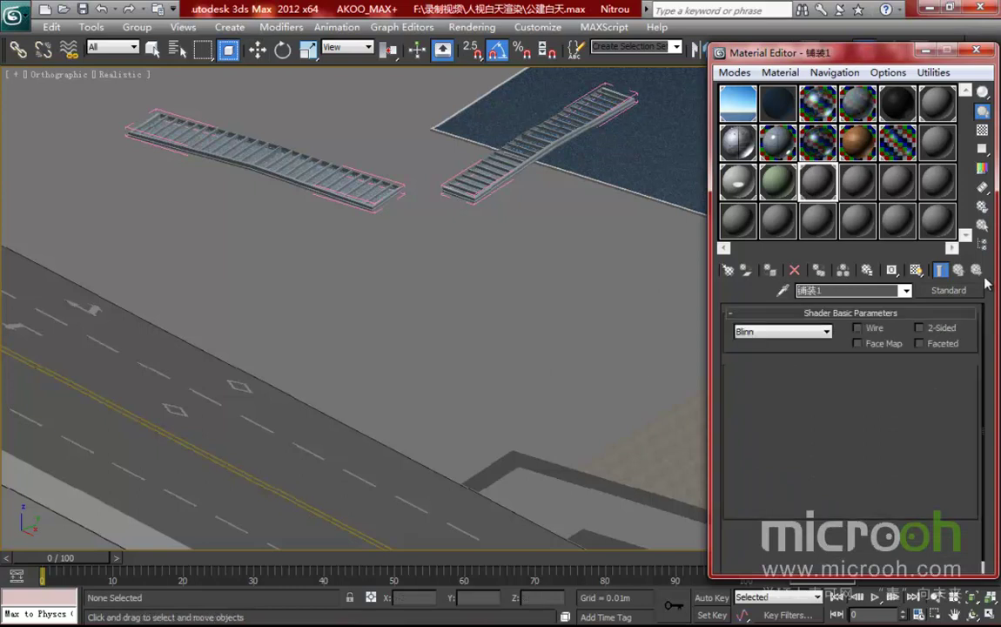
- Isolate all objects that use the 铺装1 material and turn off the viewport's background display
left_click(984, 227)
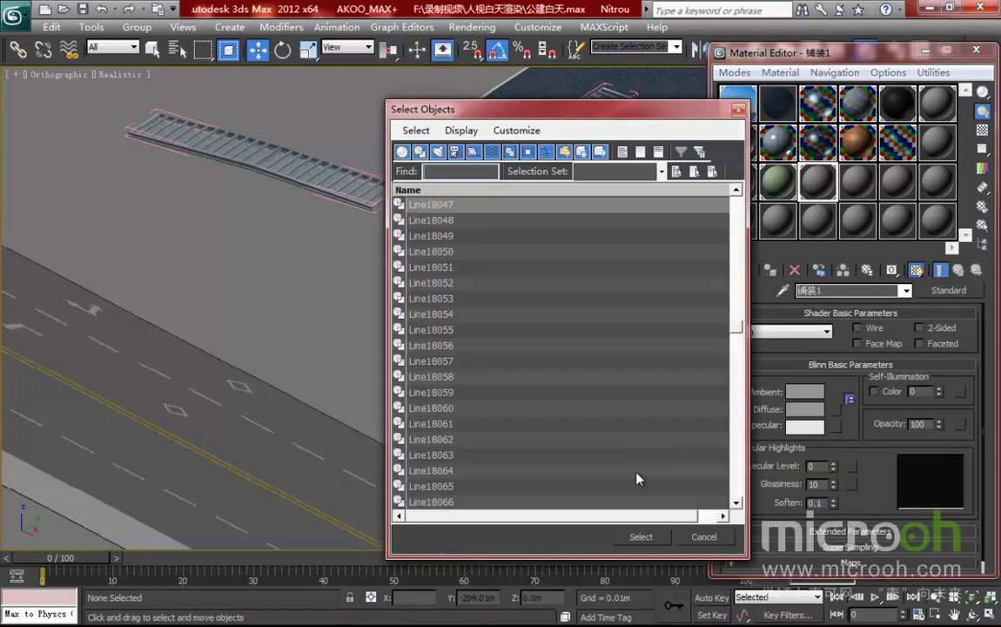
left_click(640, 536)
key("alt+q")
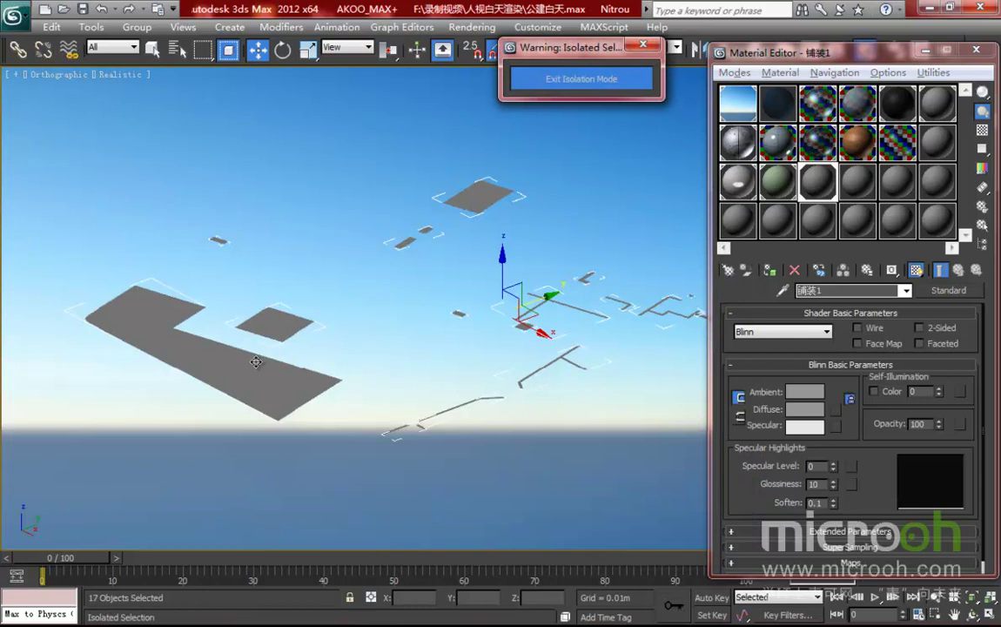
key("alt+b")
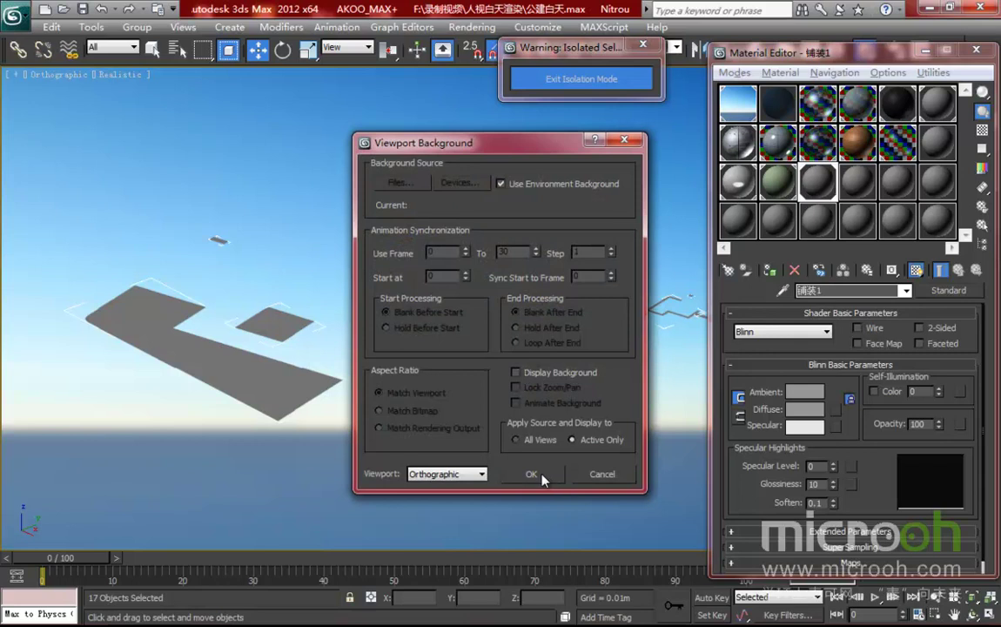
left_click(541, 475)
- Load the SC-0056 stone bitmap as the 铺装1 material's diffuse map and show it in the viewport
scroll(474, 393, "up", 5)
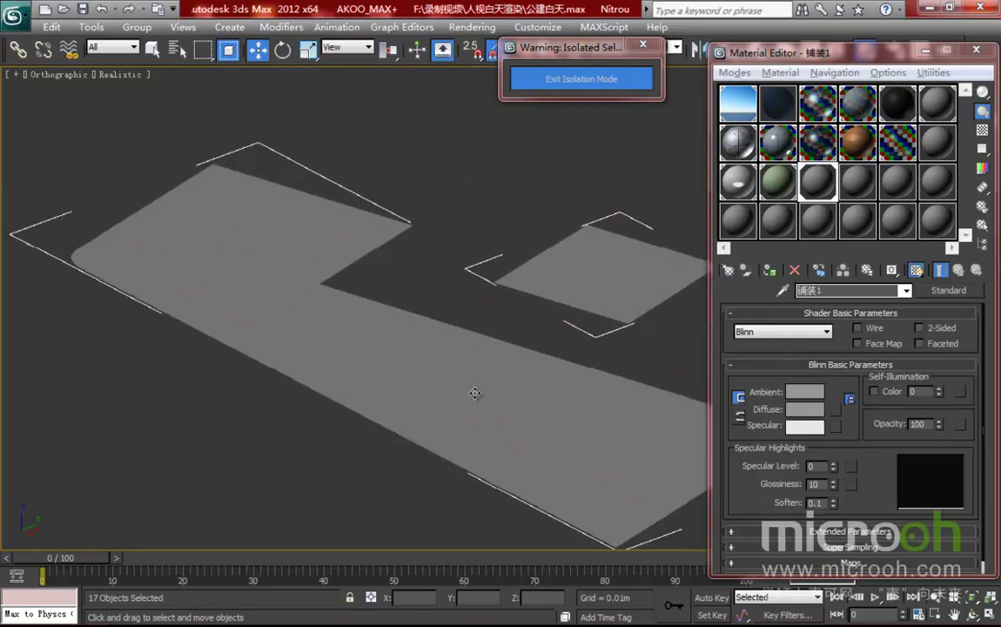
middle_click_drag(590, 442, 484, 360)
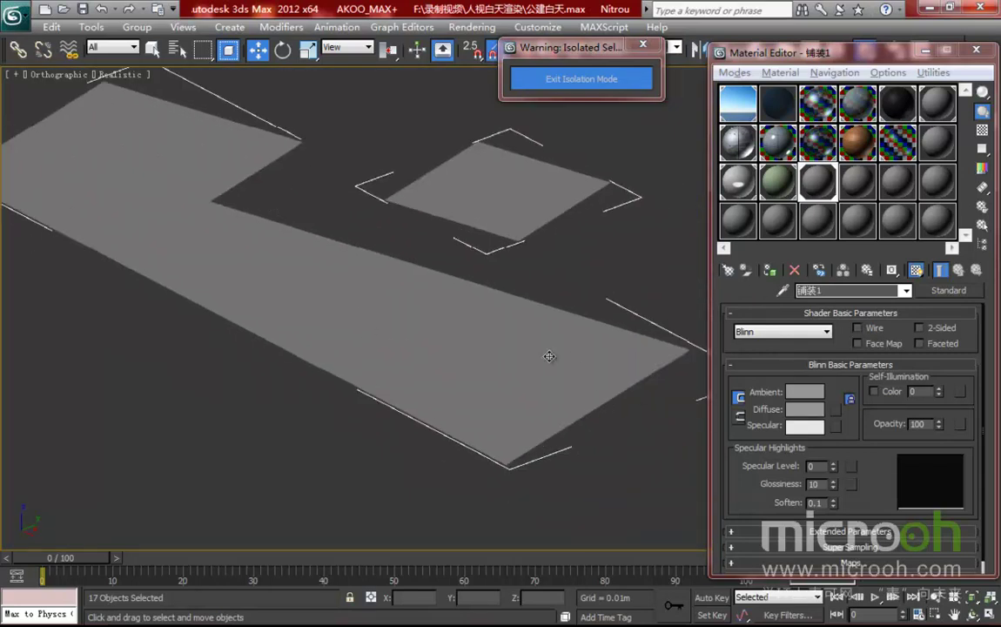
scroll(546, 387, "up", 3)
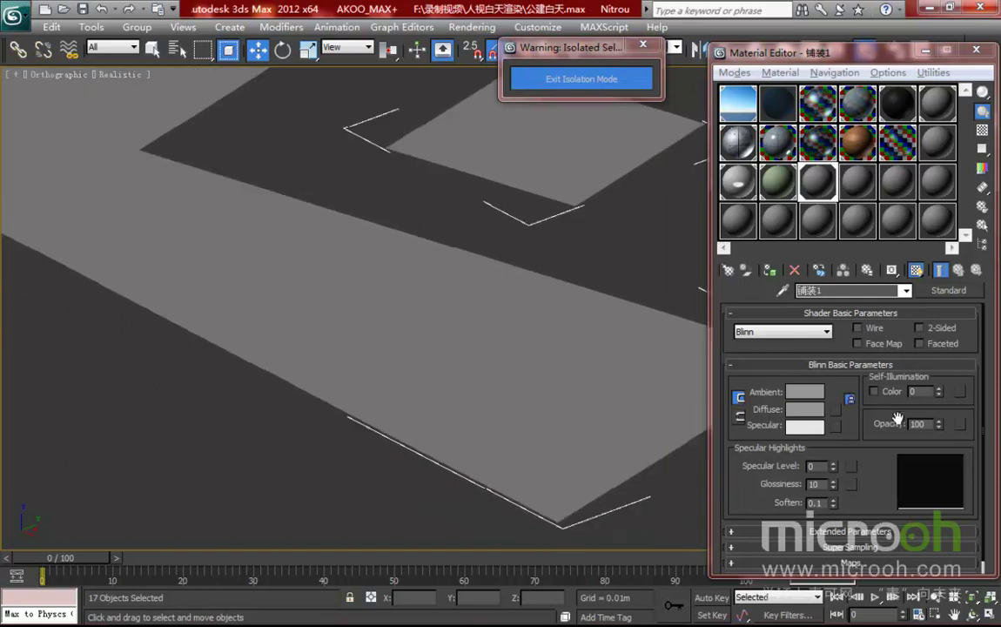
left_click(835, 410)
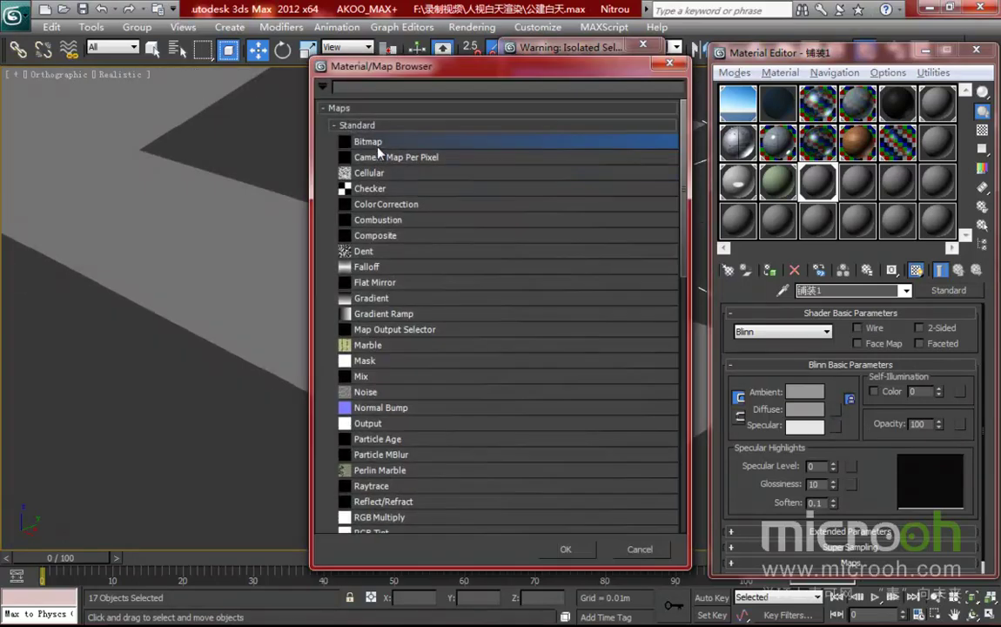
double_click(378, 144)
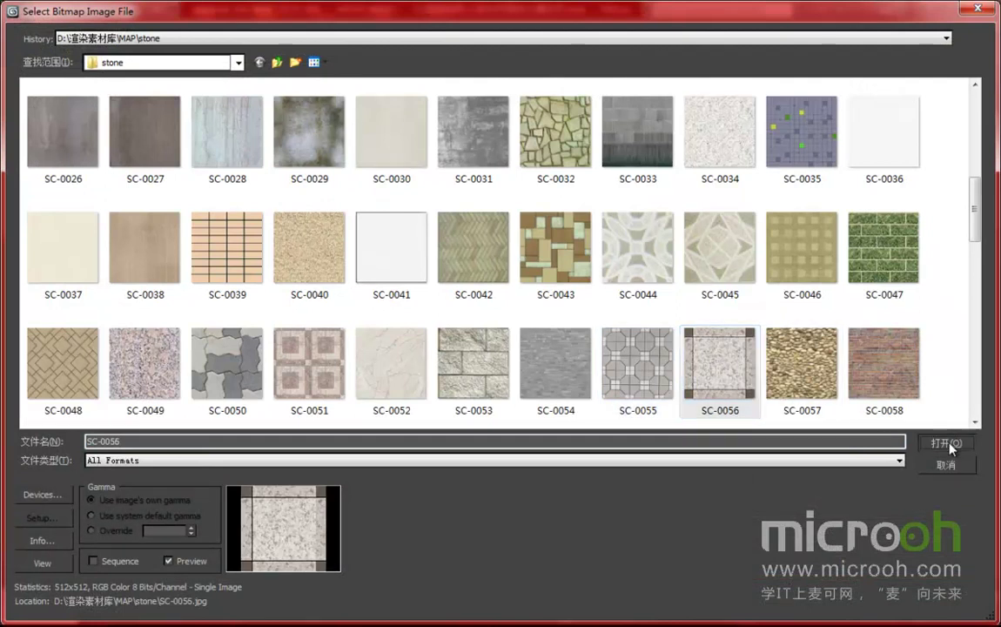
left_click(947, 443)
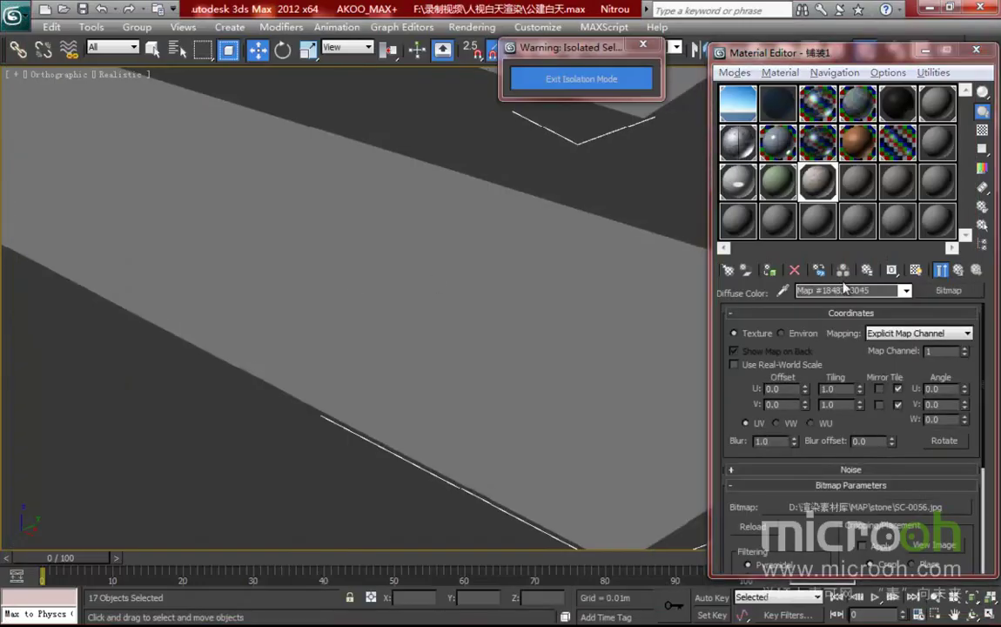
left_click(916, 269)
middle_click_drag(421, 294, 442, 297)
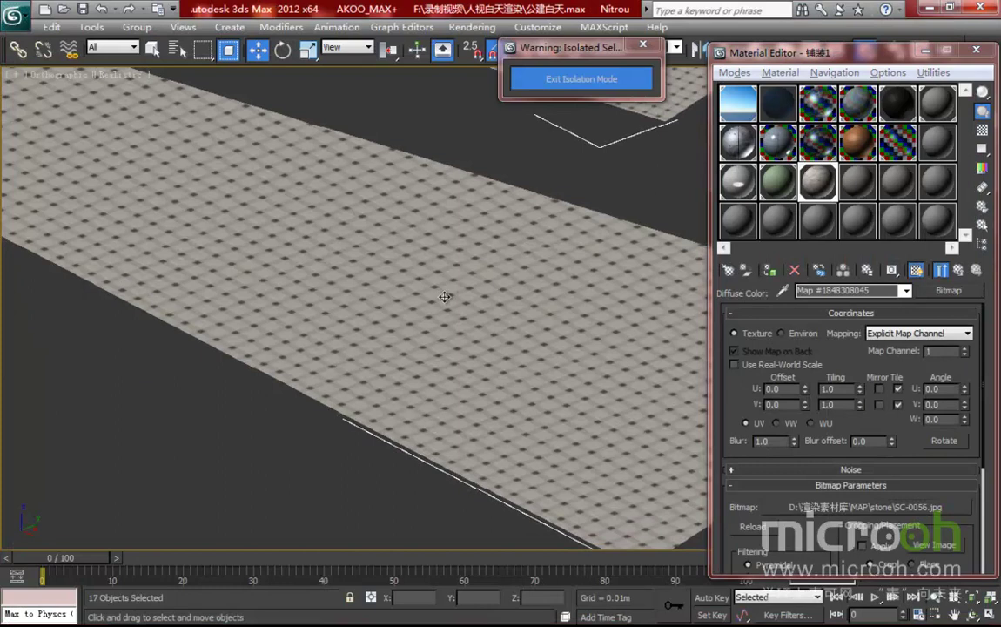
- Examine the stone tile pattern on the isolated paving surfaces up close in the top view
key("t")
key("z")
scroll(406, 393, "up", 2)
middle_click_drag(407, 394, 473, 137)
scroll(443, 333, "up", 4)
middle_click_drag(442, 334, 336, 307)
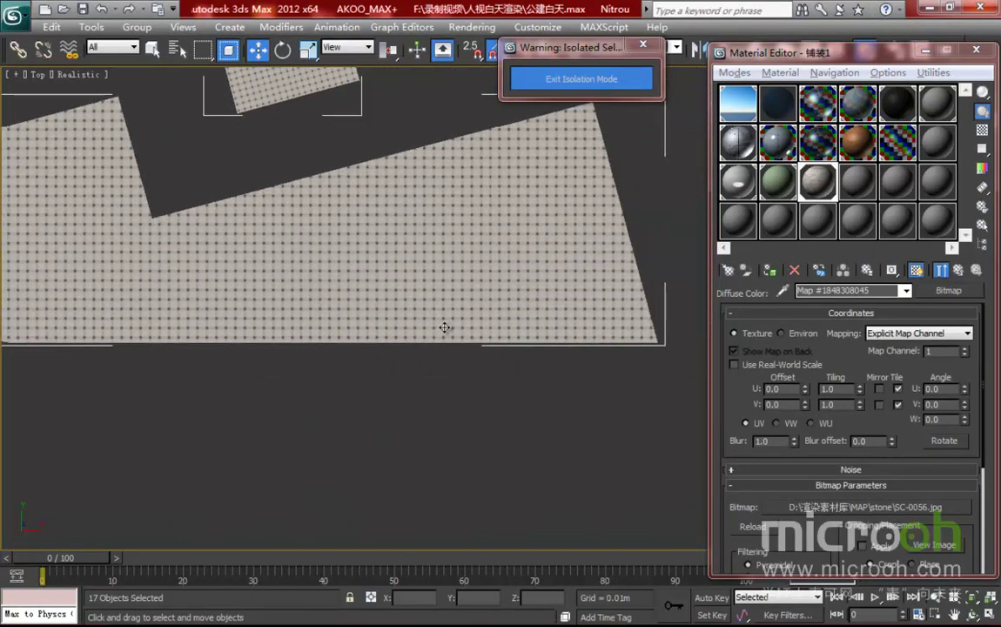
scroll(469, 331, "up", 3)
middle_click_drag(469, 331, 351, 353)
scroll(426, 306, "up", 4)
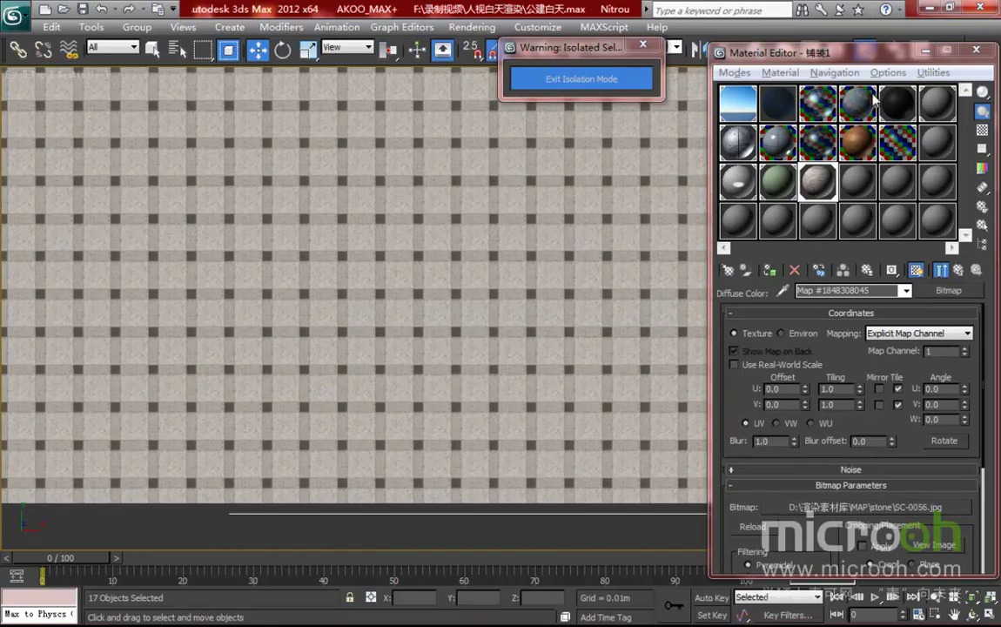
- Add a UVW Map modifier with box mapping to the selected paving objects
left_click_drag(831, 52, 671, 60)
left_click(919, 122)
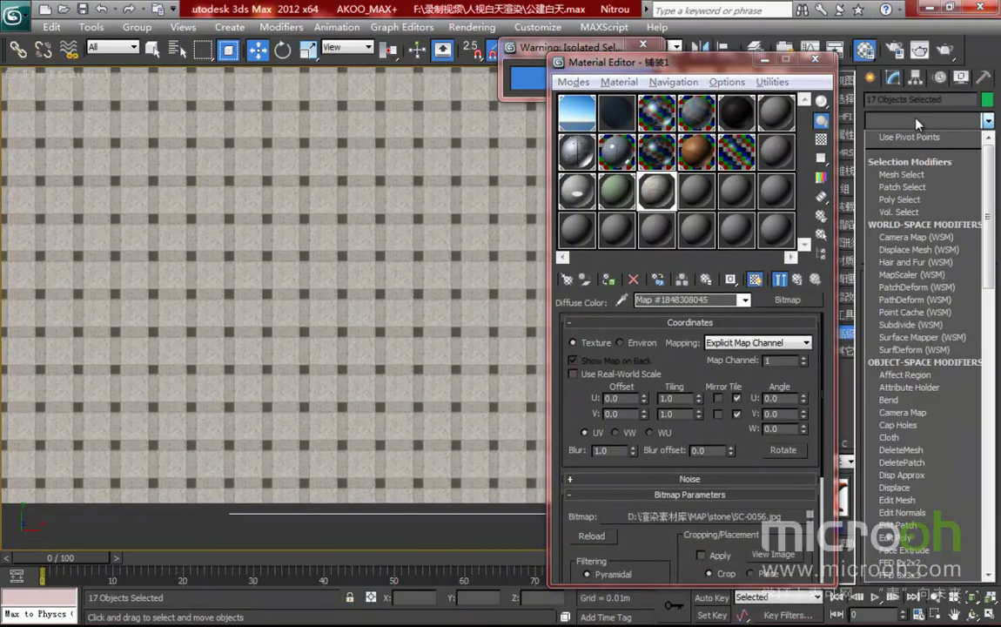
key("u")
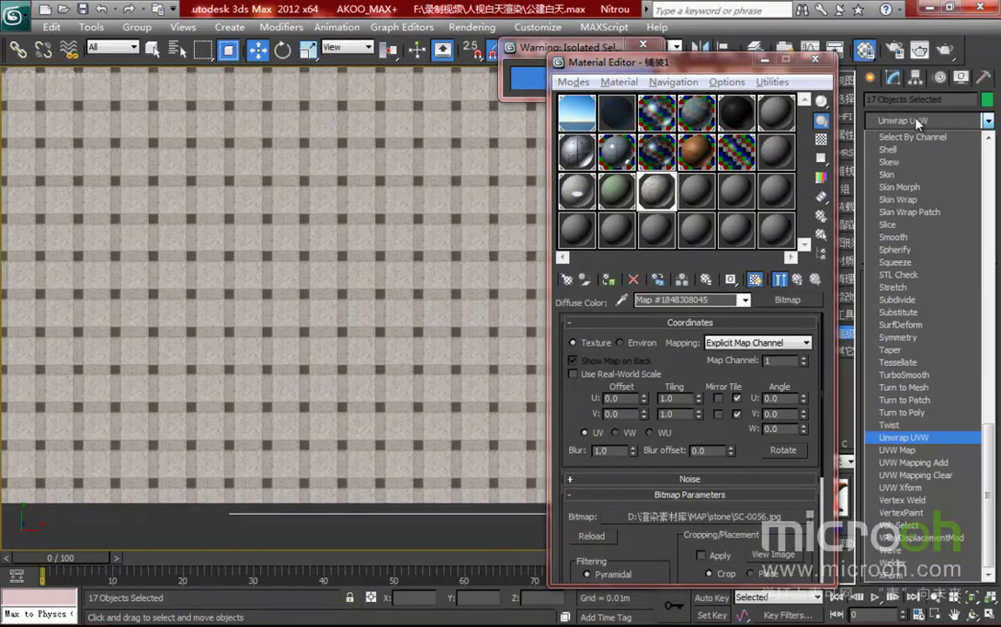
left_click(896, 449)
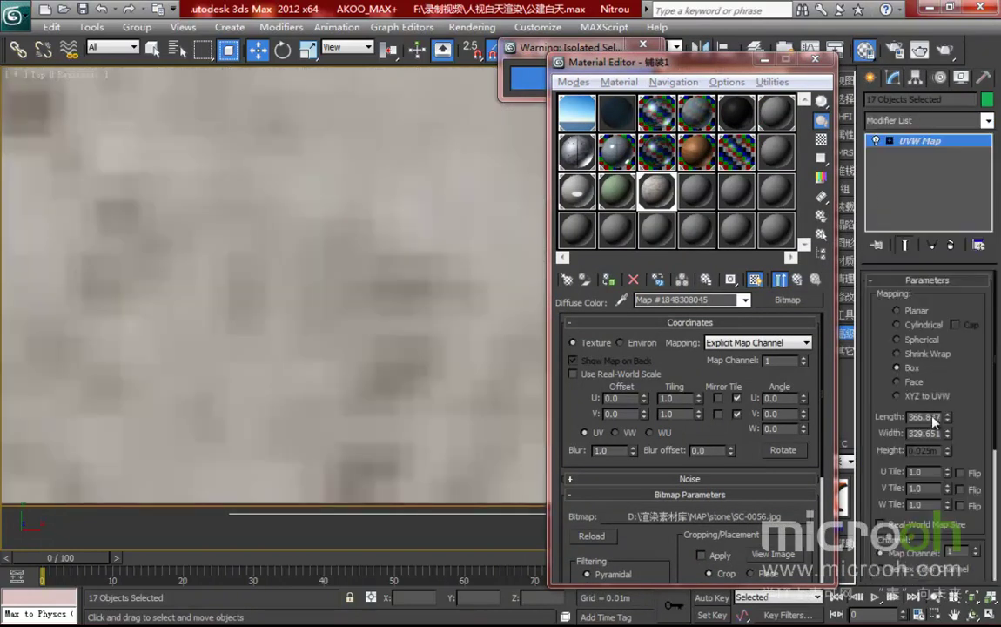
- Preview the SC-0056 bitmap and set the UVW Map box's length, width and height to 1 m for the paving objects
double_click(930, 417)
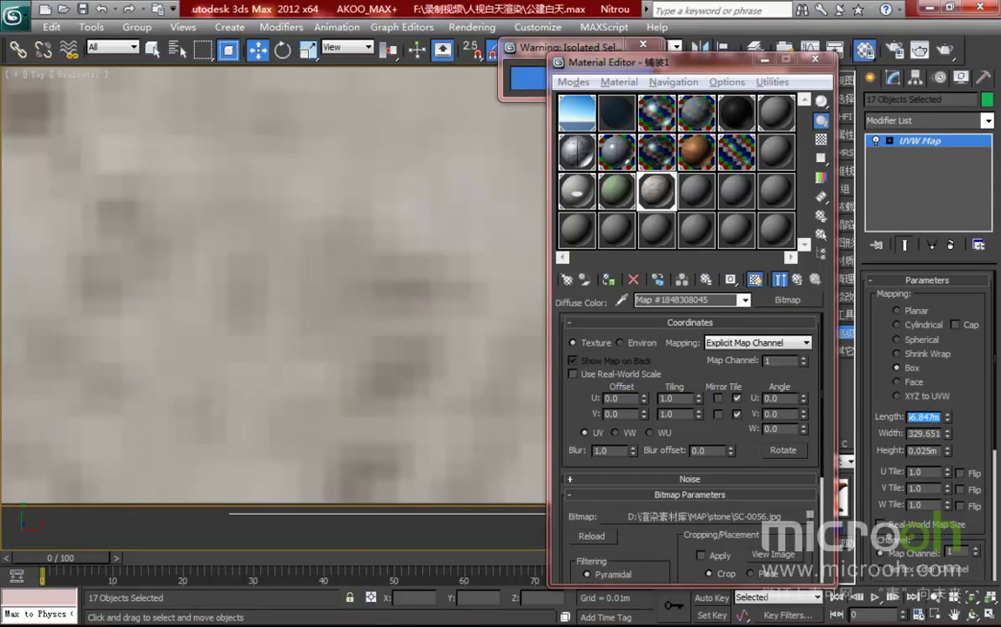
left_click(775, 556)
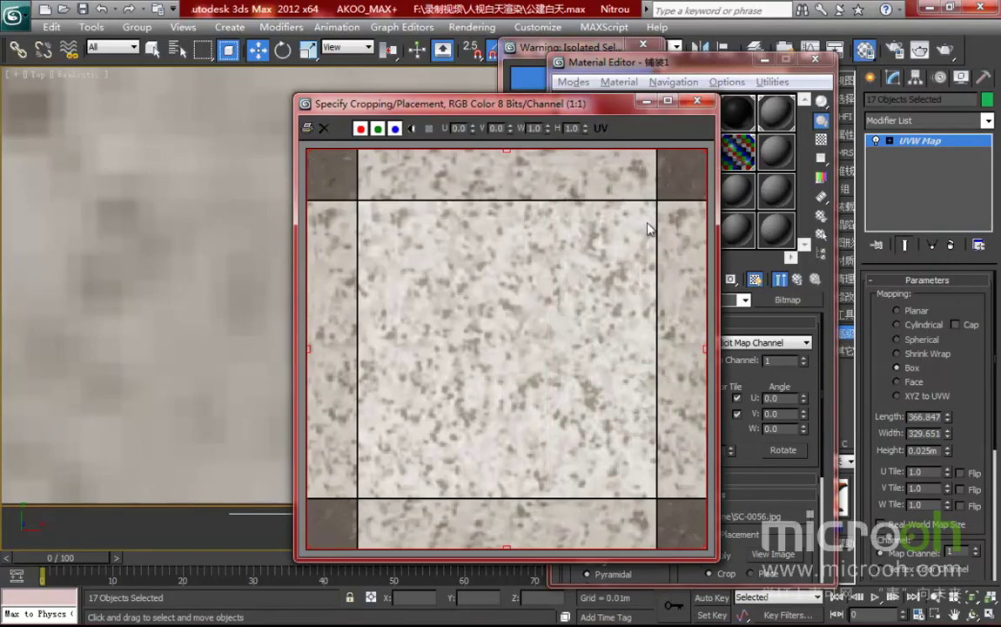
left_click_drag(589, 104, 561, 104)
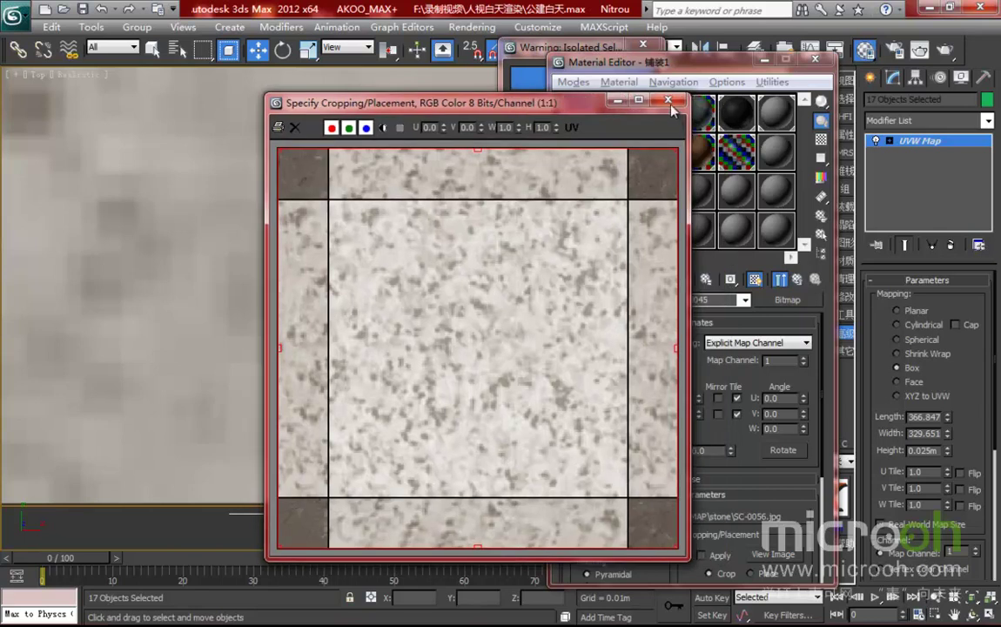
left_click(672, 103)
double_click(932, 416)
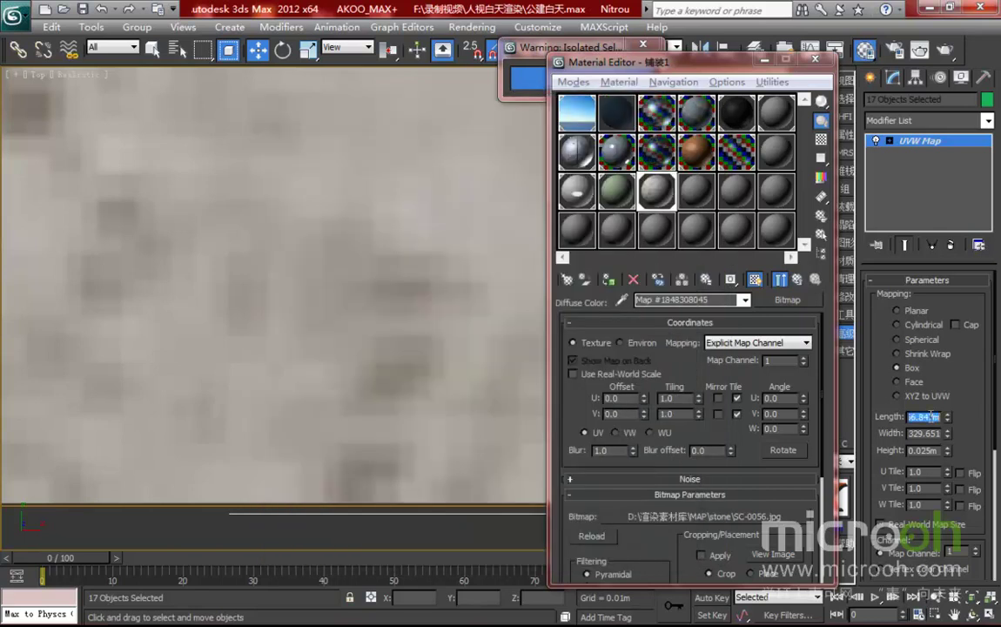
type("1")
key("Tab")
type("1")
key("Tab")
type("1")
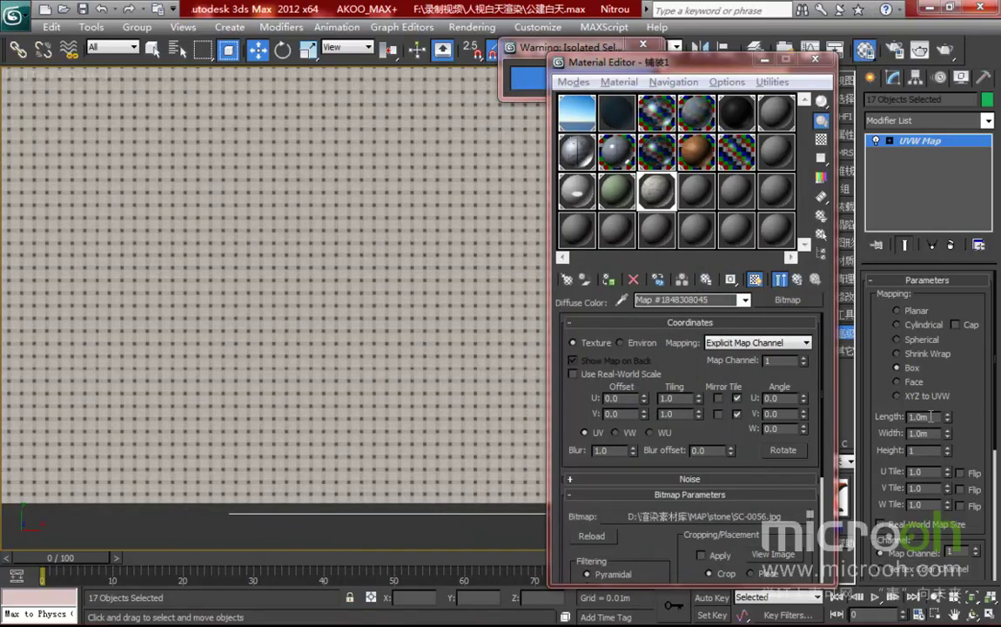
- Set the 铺装1 material's specular level to 30 and glossiness to 19
left_click_drag(661, 65, 708, 61)
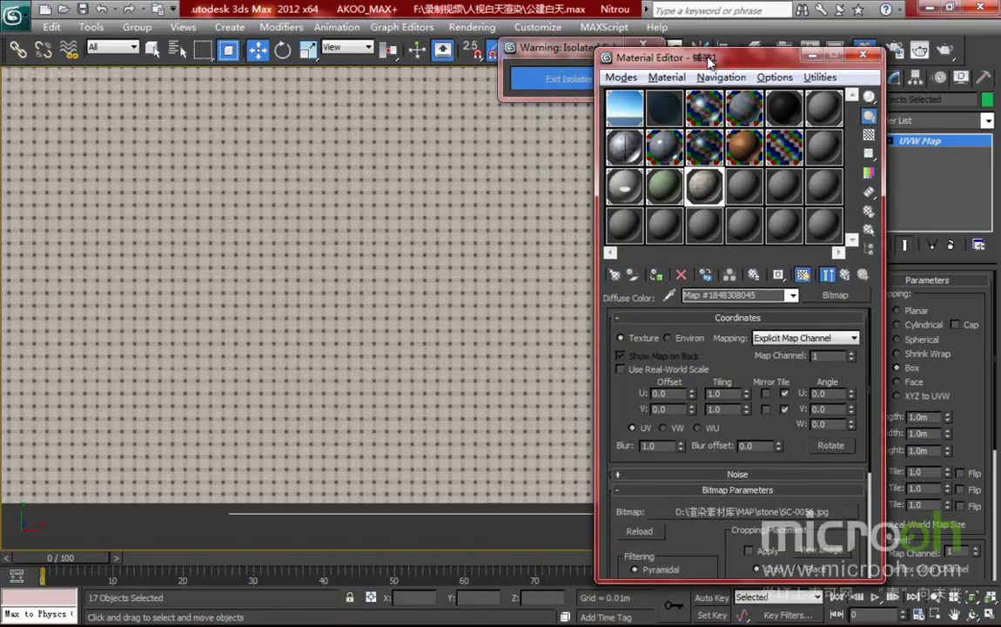
left_click(846, 274)
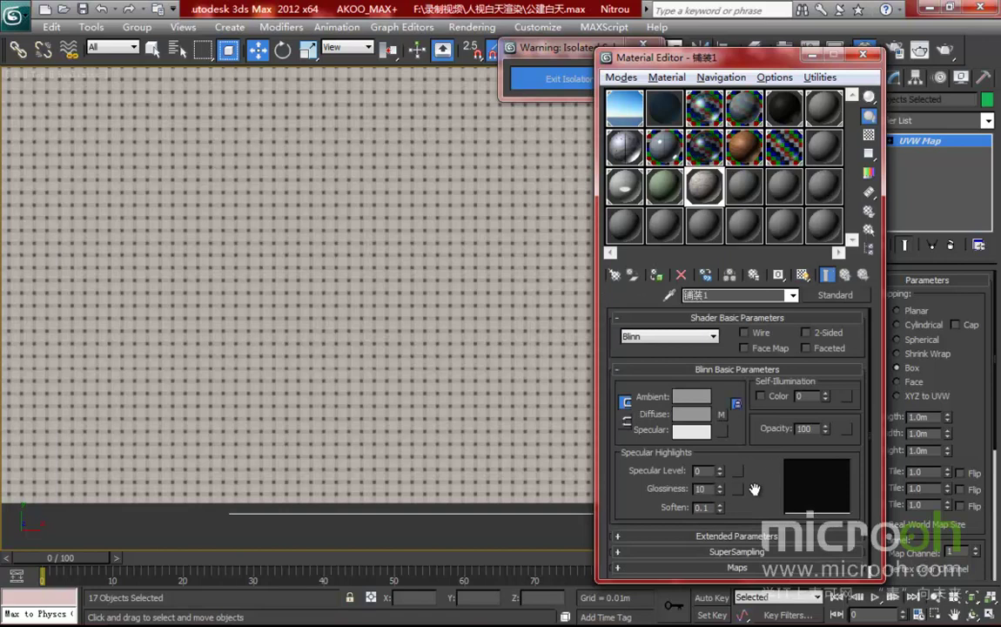
left_click_drag(755, 489, 764, 407)
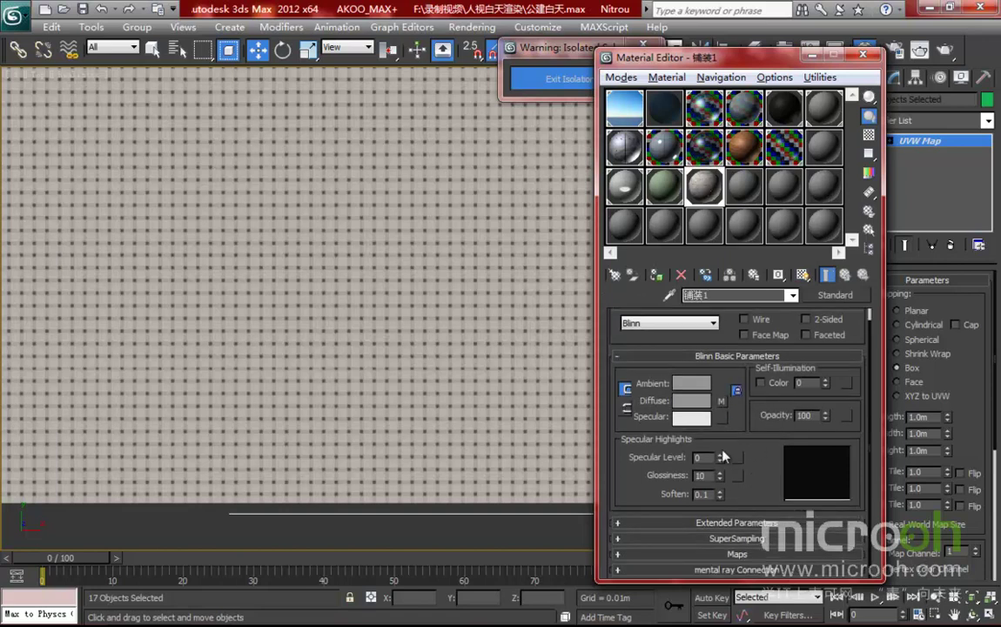
left_click_drag(720, 459, 720, 436)
left_click_drag(720, 478, 719, 469)
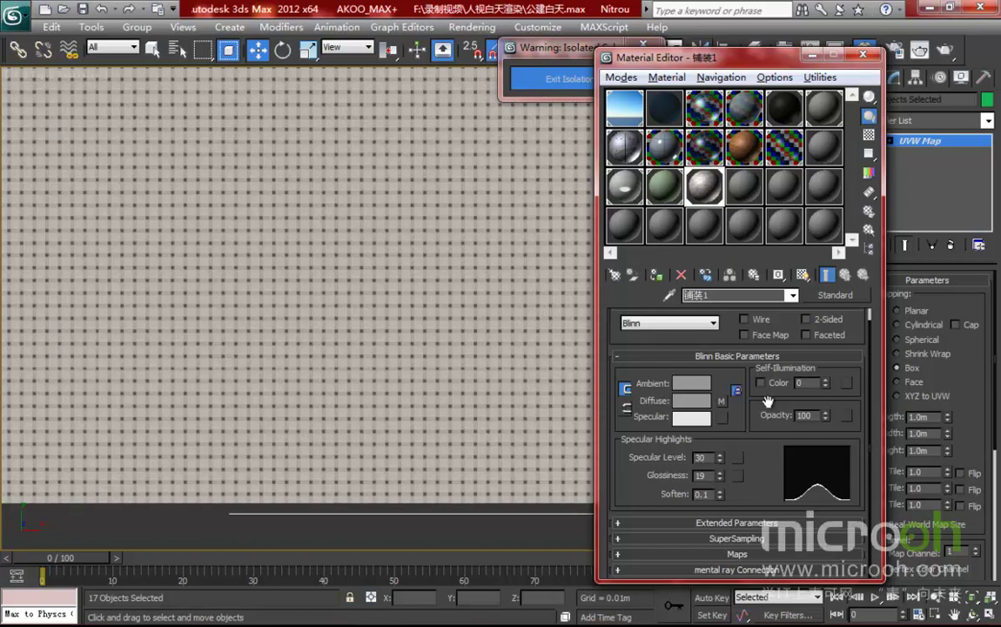
- Copy the 铺装1 material's SC-0056 diffuse map to its bump map
left_click(746, 555)
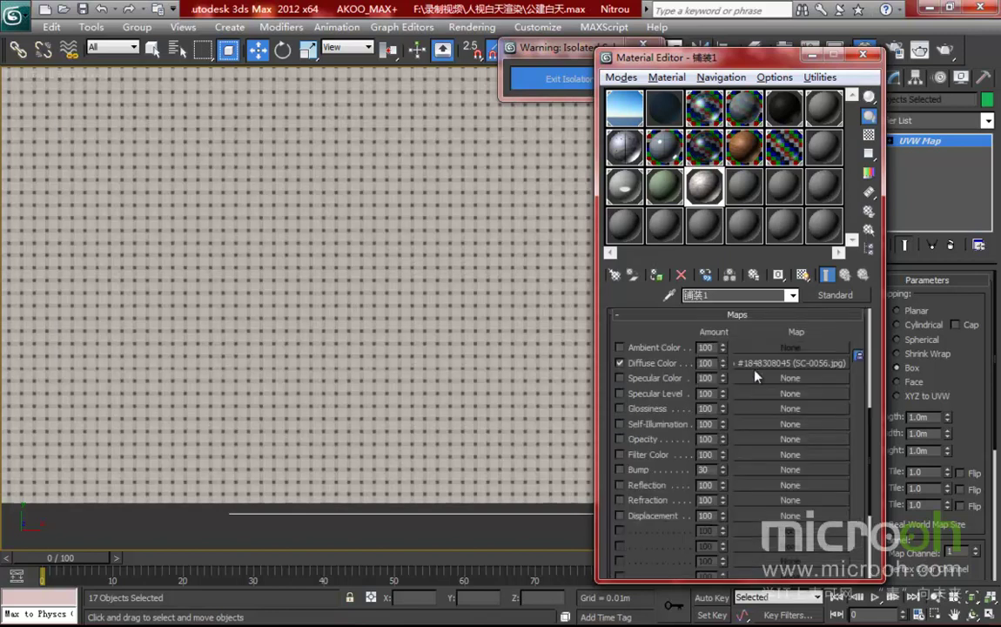
left_click_drag(750, 478, 755, 470)
left_click(703, 362)
- Exit isolation mode and hide the selected 铺装1 paving objects
left_click_drag(633, 57, 716, 57)
left_click(550, 87)
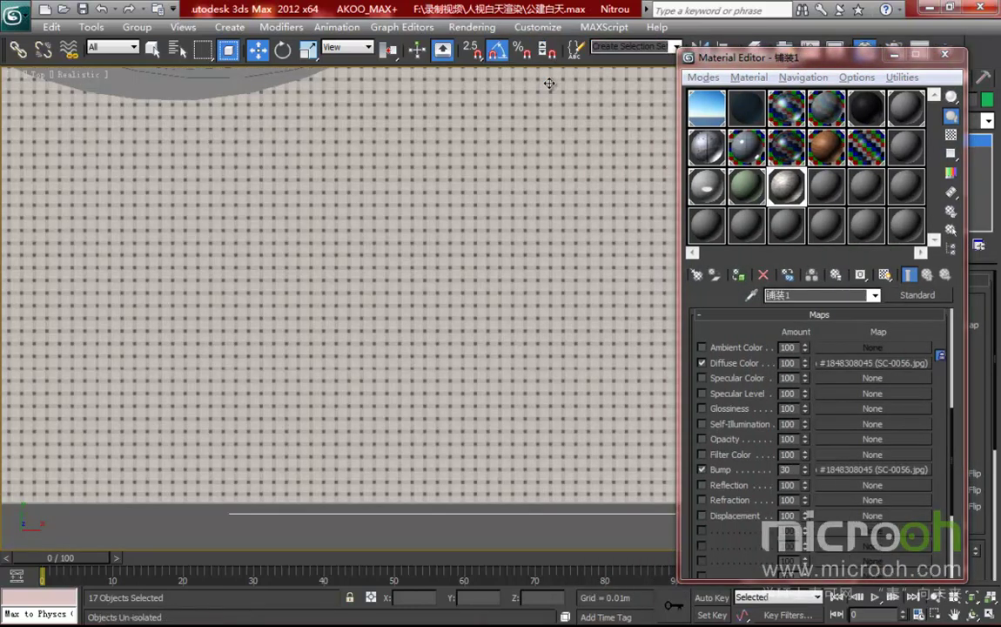
right_click(496, 364)
left_click(531, 316)
- Sample the dark border band's 色带 material near the road into an unused material slot
middle_click_drag(277, 381, 353, 282, "alt")
scroll(279, 271, "up", 3)
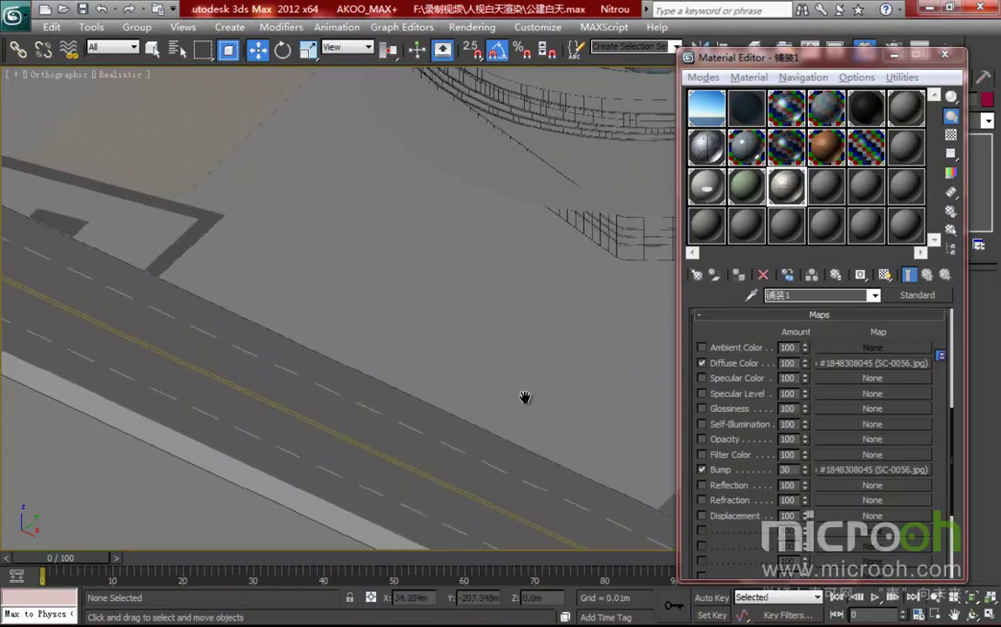
middle_click_drag(495, 380, 505, 384)
scroll(391, 299, "up", 2)
scroll(355, 286, "up", 2)
middle_click_drag(358, 287, 489, 324)
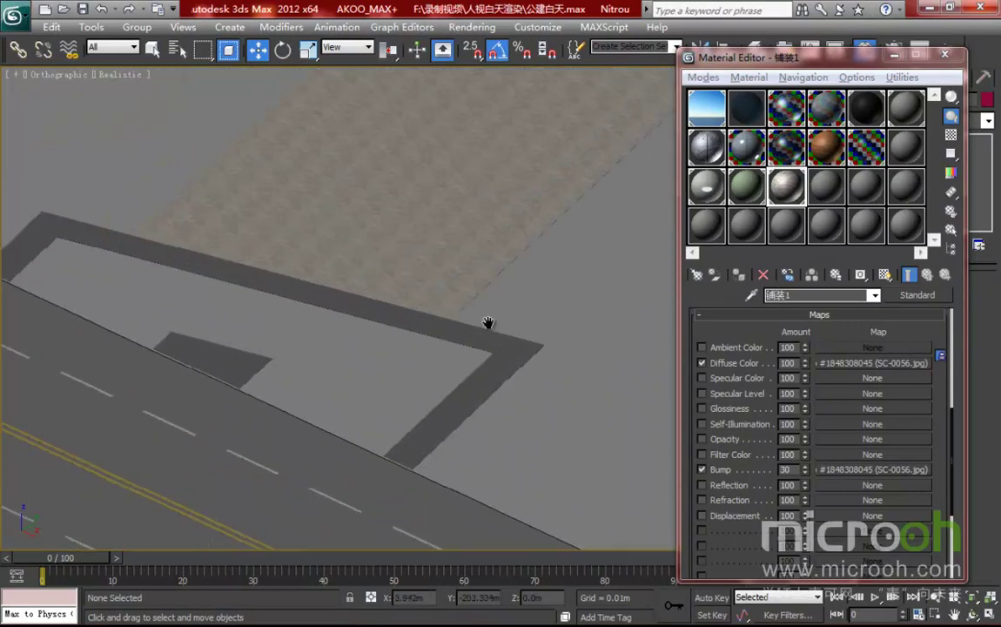
left_click(818, 183)
left_click(750, 301)
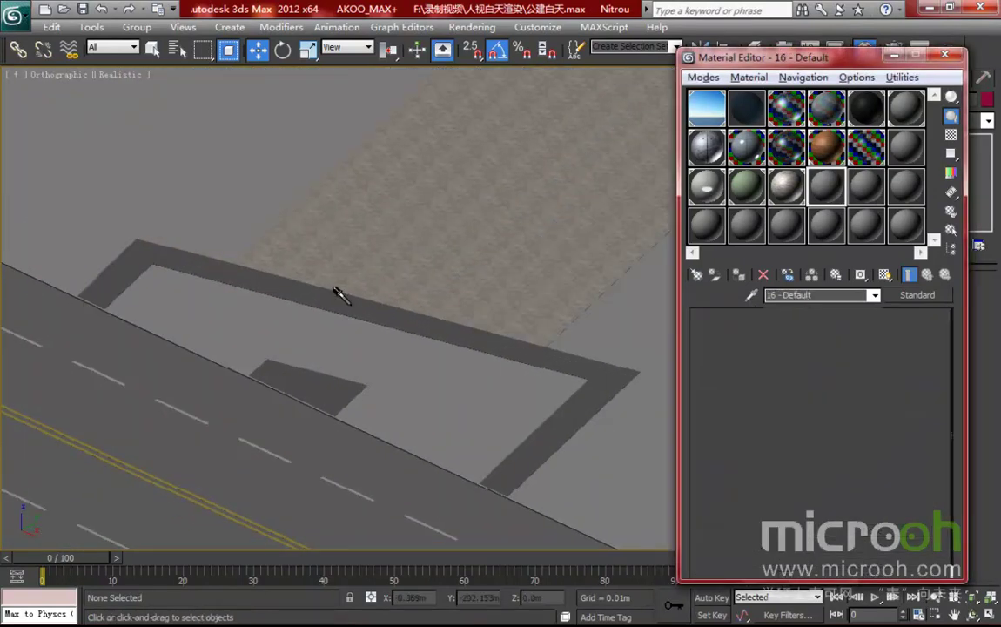
left_click(547, 286)
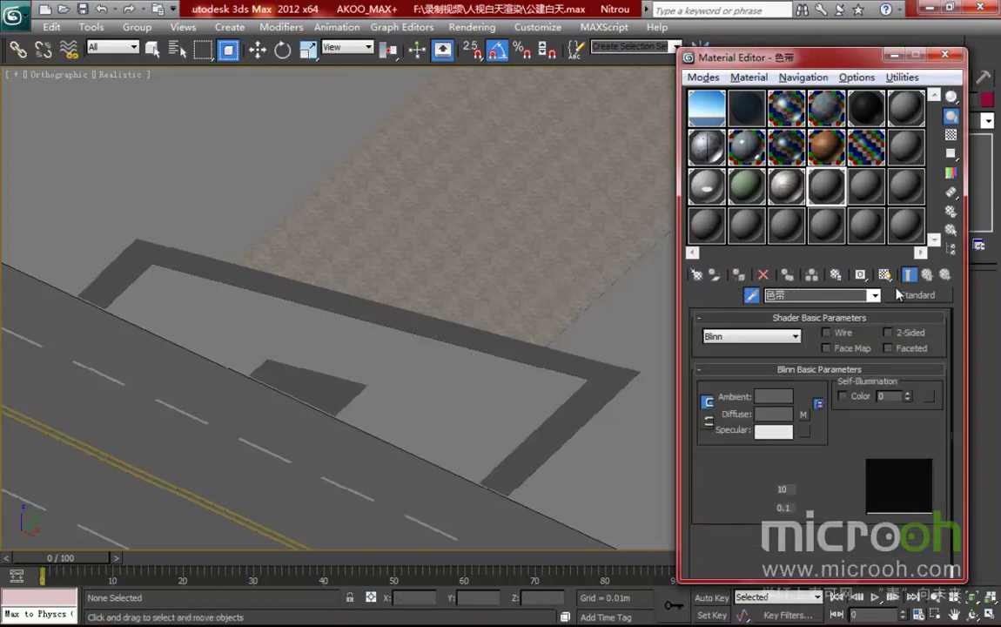
- Select all objects that use the 色带 material and isolate them
left_click(950, 230)
left_click(642, 536)
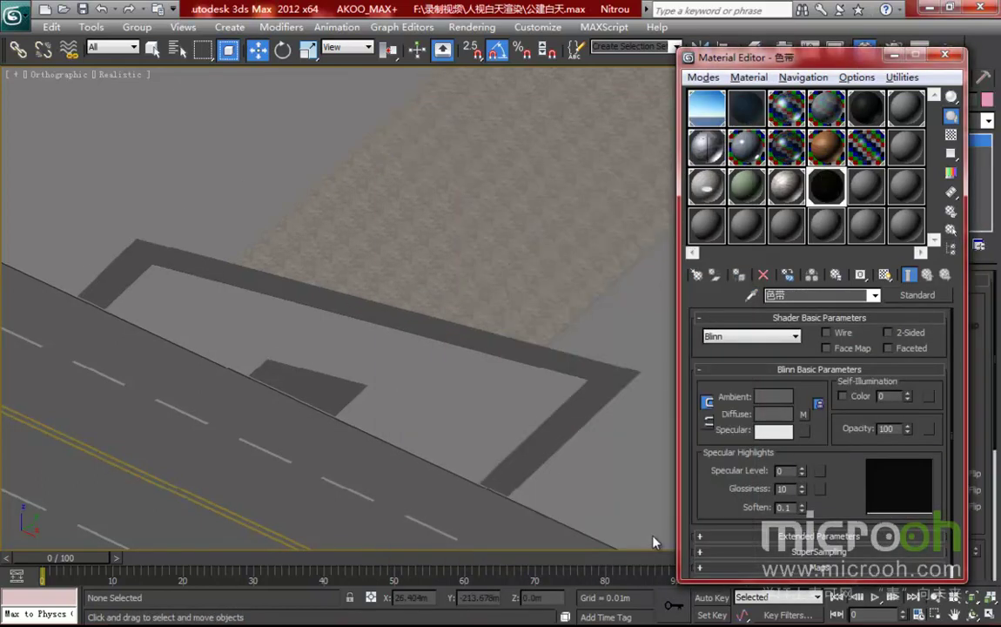
key("alt+q")
scroll(295, 383, "up", 3)
middle_click_drag(397, 293, 609, 198)
scroll(503, 355, "up", 4)
middle_click_drag(653, 368, 327, 330)
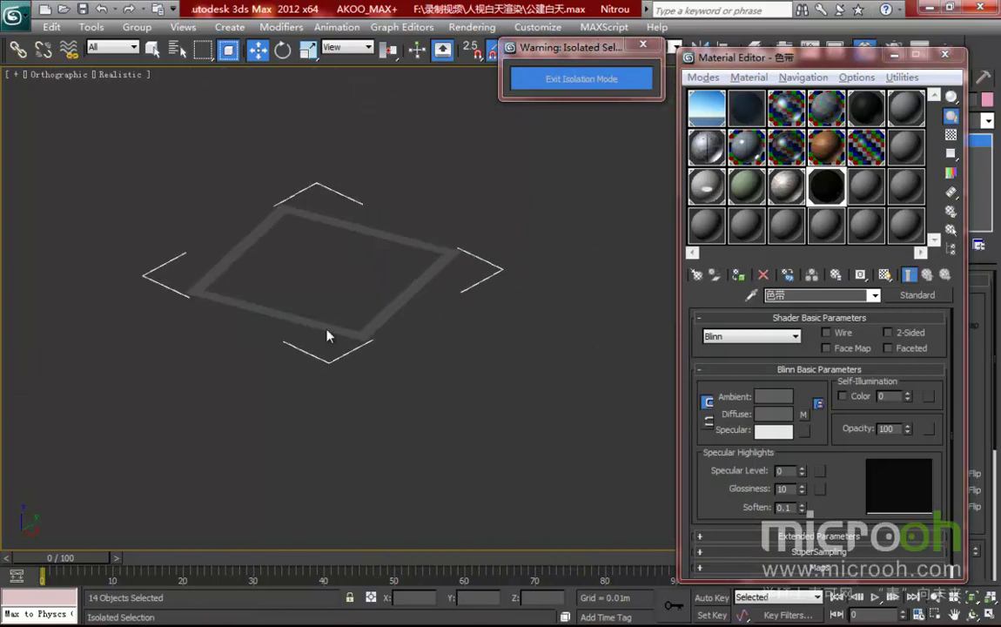
- Show the 色带 material's diffuse bitmap in the viewport and preview its black granite image
left_click(818, 403)
left_click(884, 275)
scroll(596, 311, "up", 6)
middle_click_drag(533, 317, 2, 286)
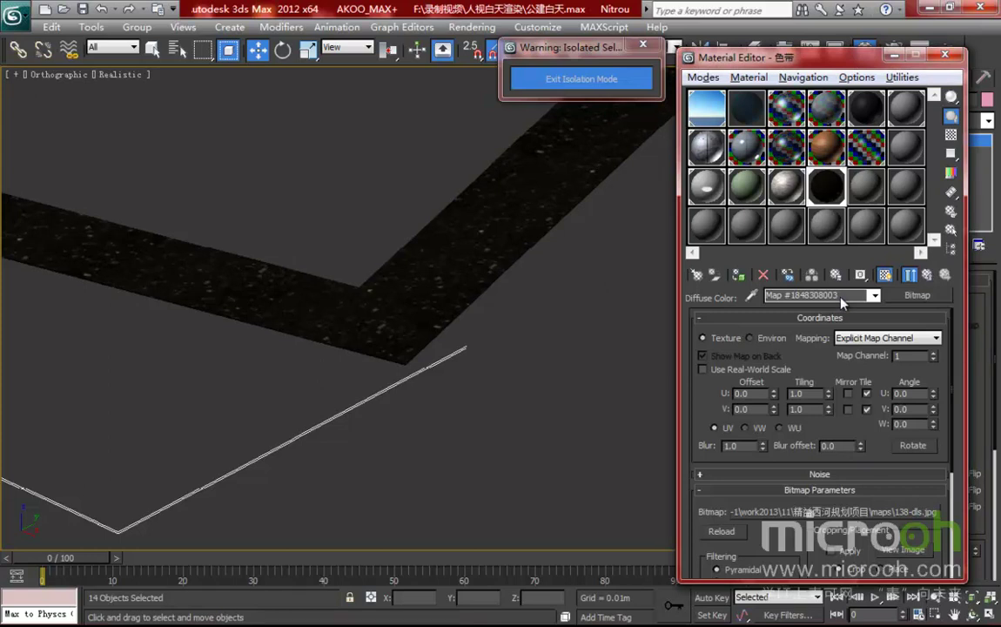
left_click(903, 549)
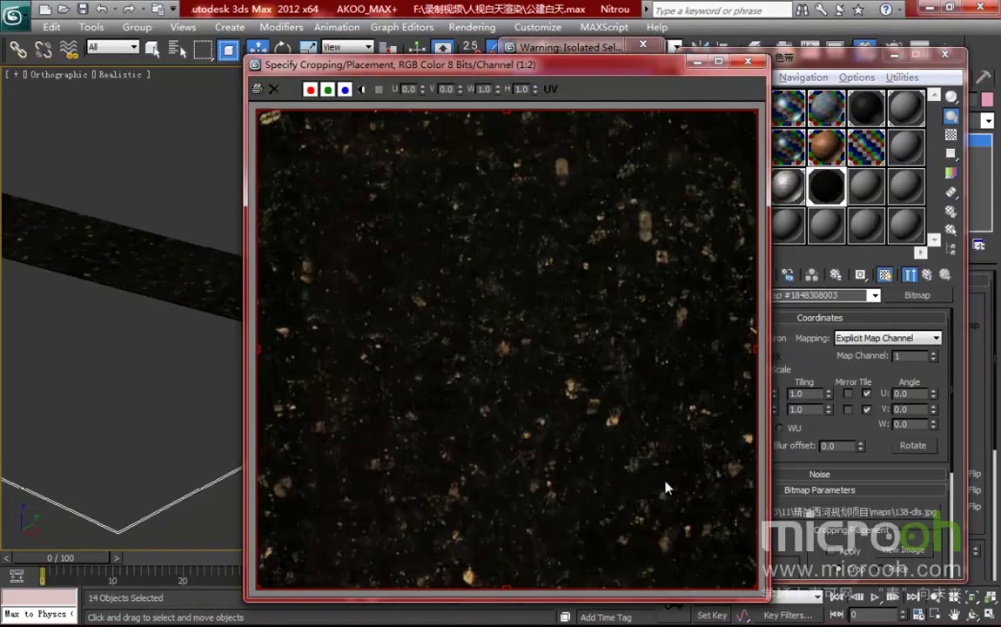
left_click_drag(586, 62, 530, 65)
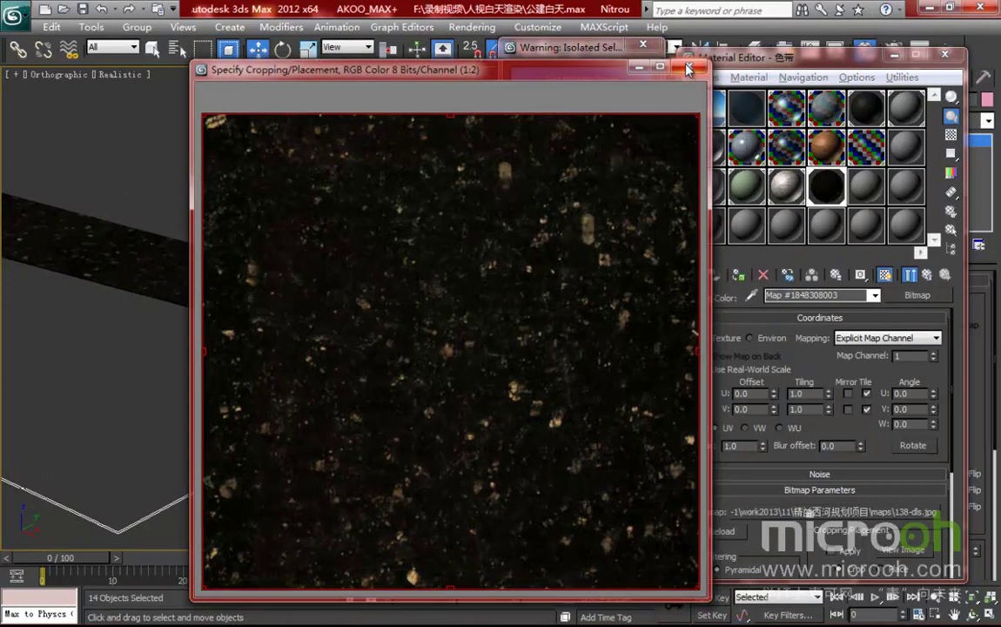
left_click(688, 65)
- Set the 色带 material's specular level to 54 and glossiness to 22
left_click(928, 275)
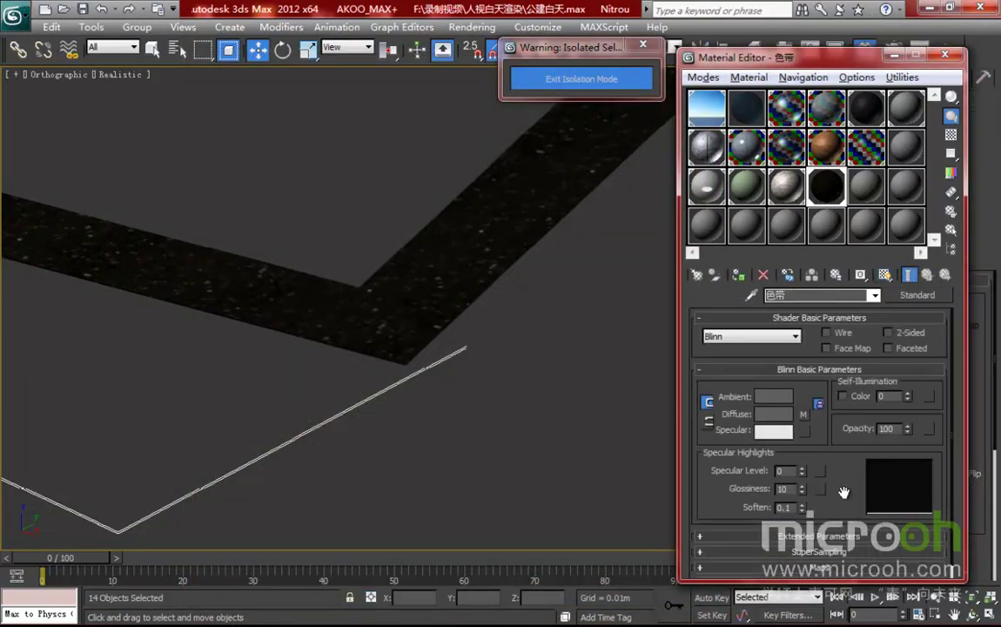
left_click_drag(802, 474, 801, 429)
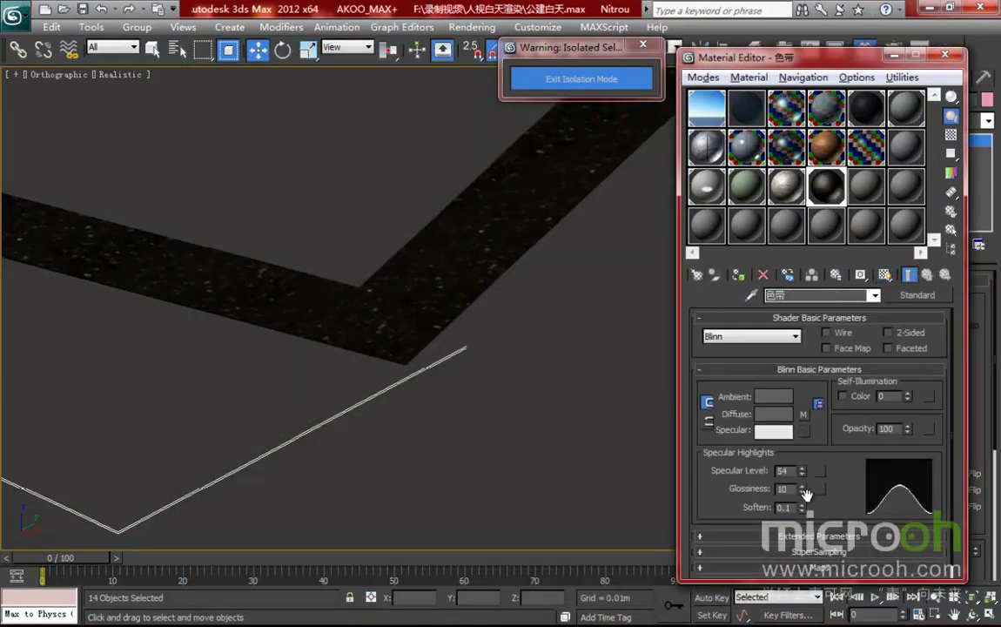
left_click_drag(801, 496, 801, 486)
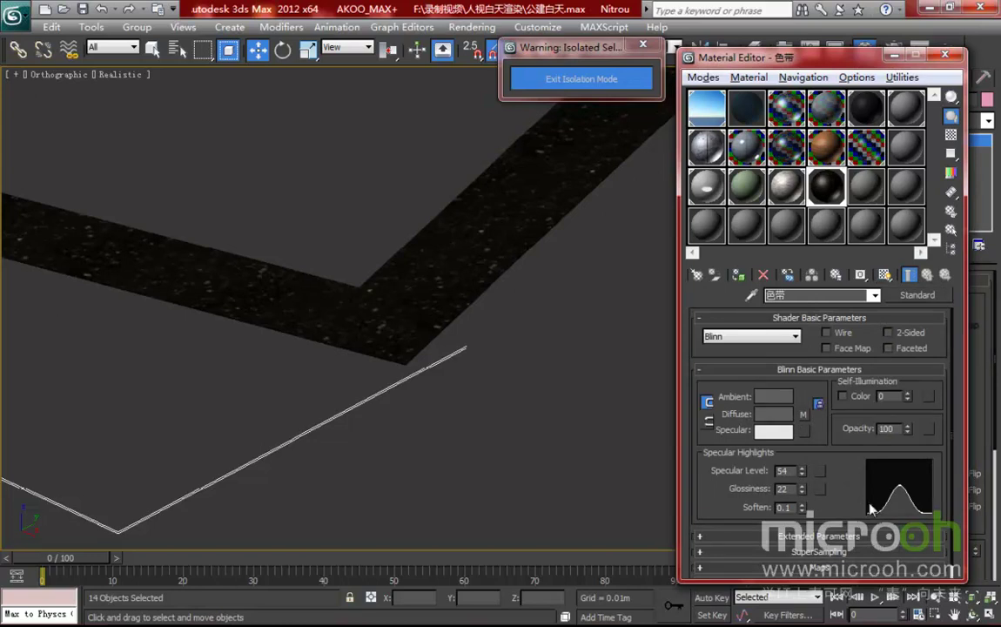
left_click_drag(868, 503, 845, 476)
- Exit isolation mode and hide the selected 色带 band objects
left_click(641, 75)
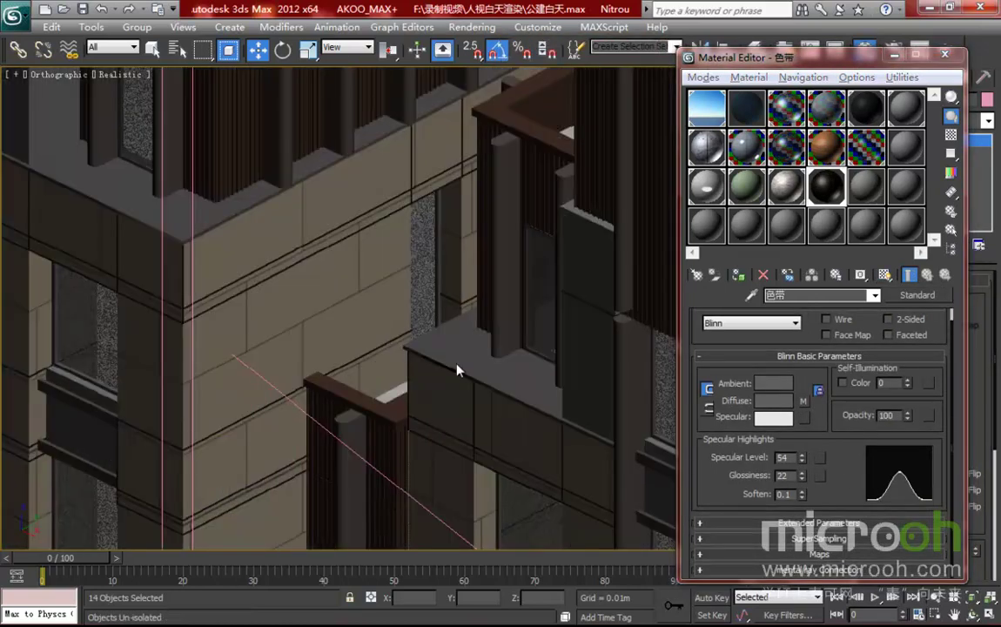
right_click(454, 361)
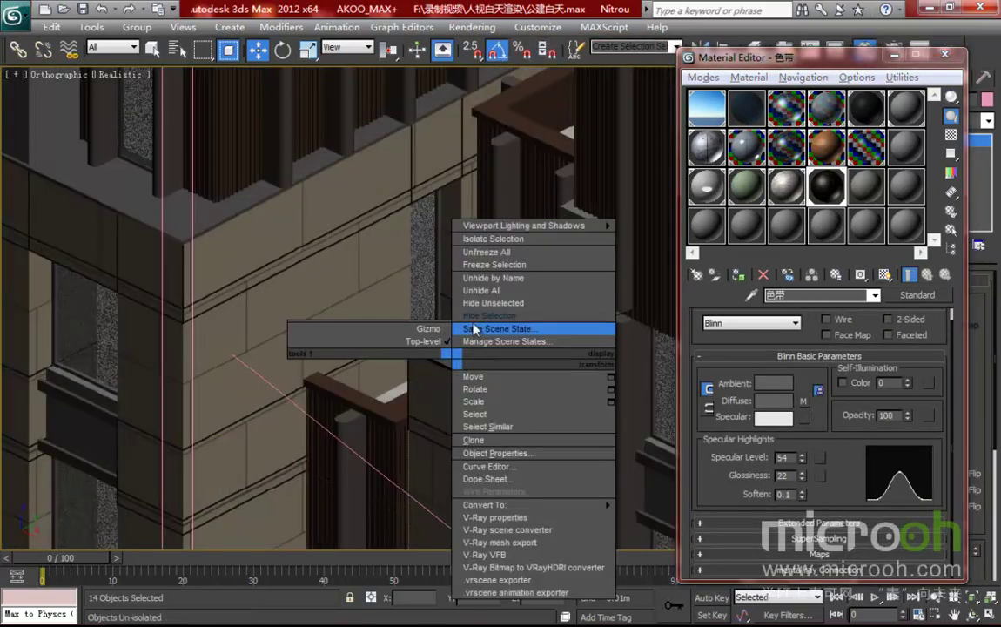
left_click(479, 316)
- Sample the plain grey ground's material beside the brown paving strip into an unused material slot
middle_click_drag(184, 272, 441, 277)
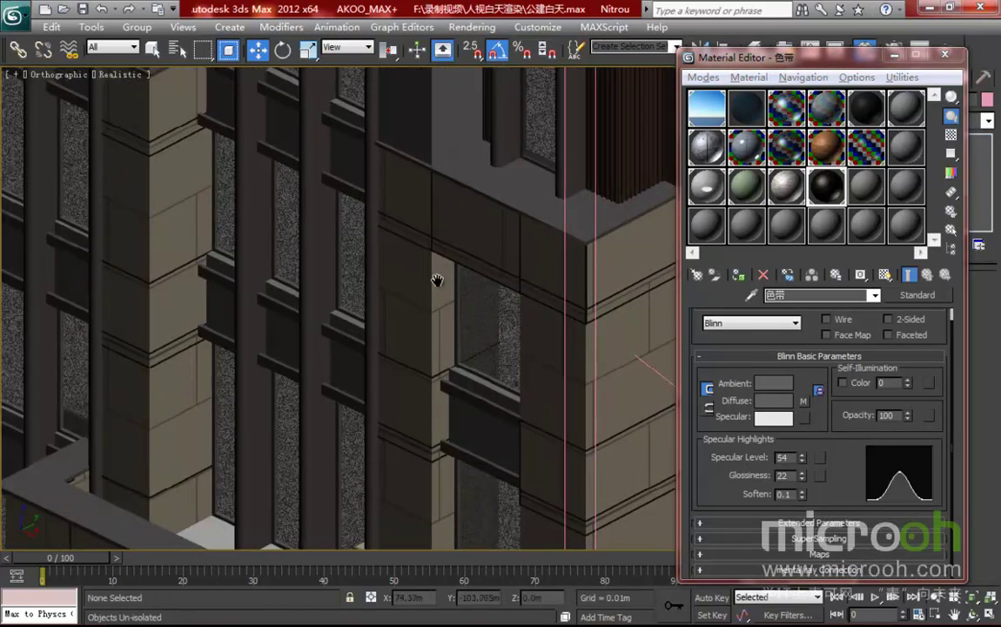
scroll(392, 257, "down", 5)
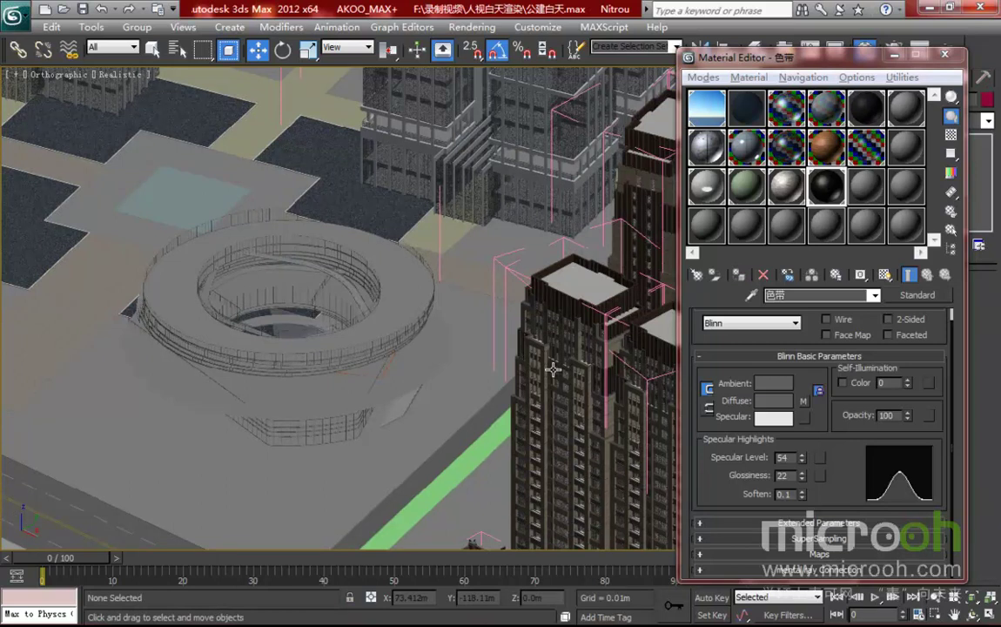
middle_click_drag(405, 329, 563, 297)
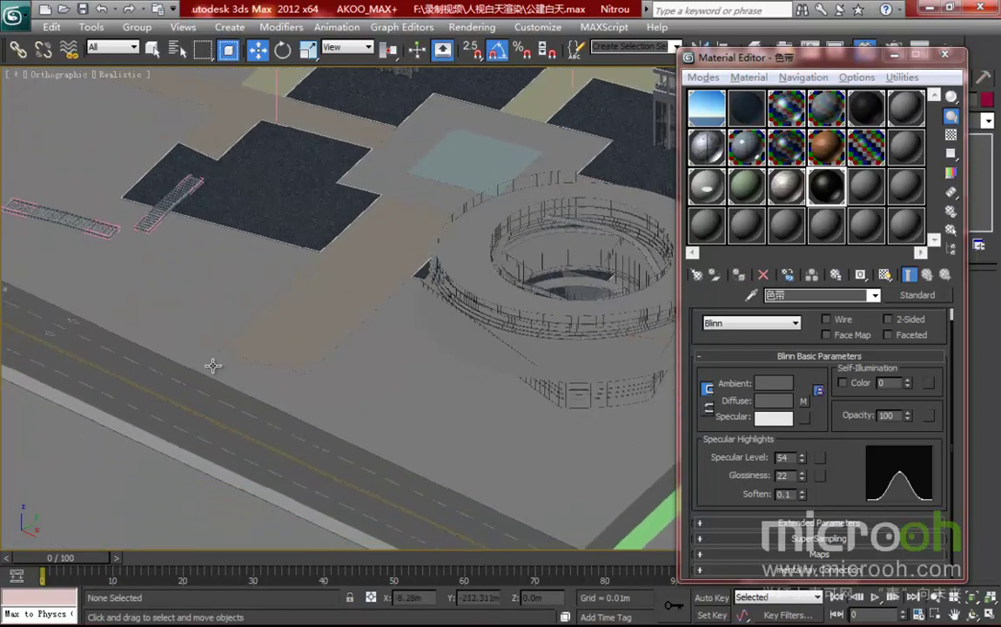
scroll(353, 350, "up", 5)
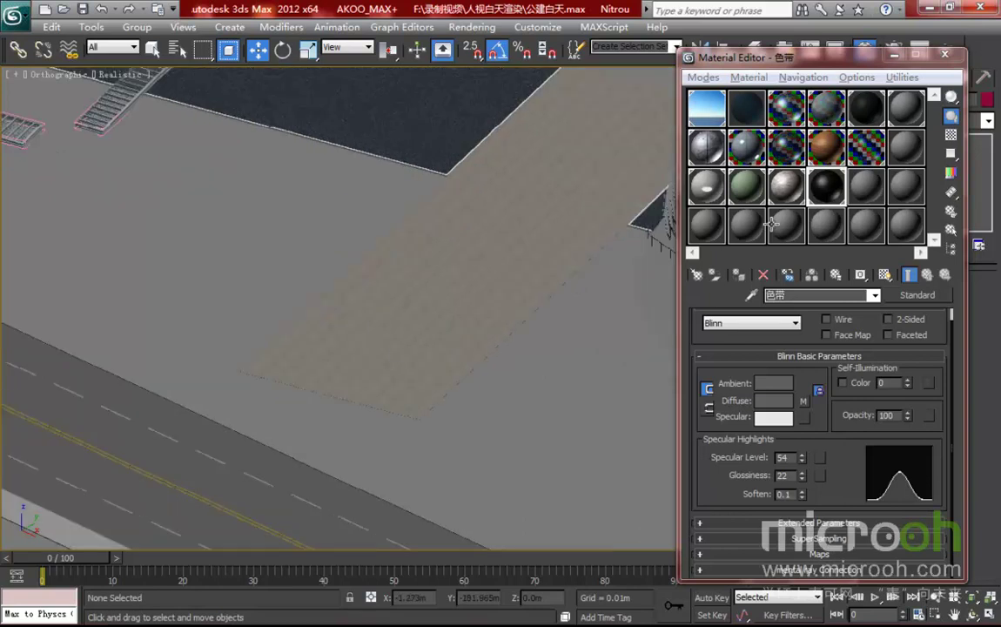
left_click(866, 186)
left_click(751, 299)
left_click(494, 399)
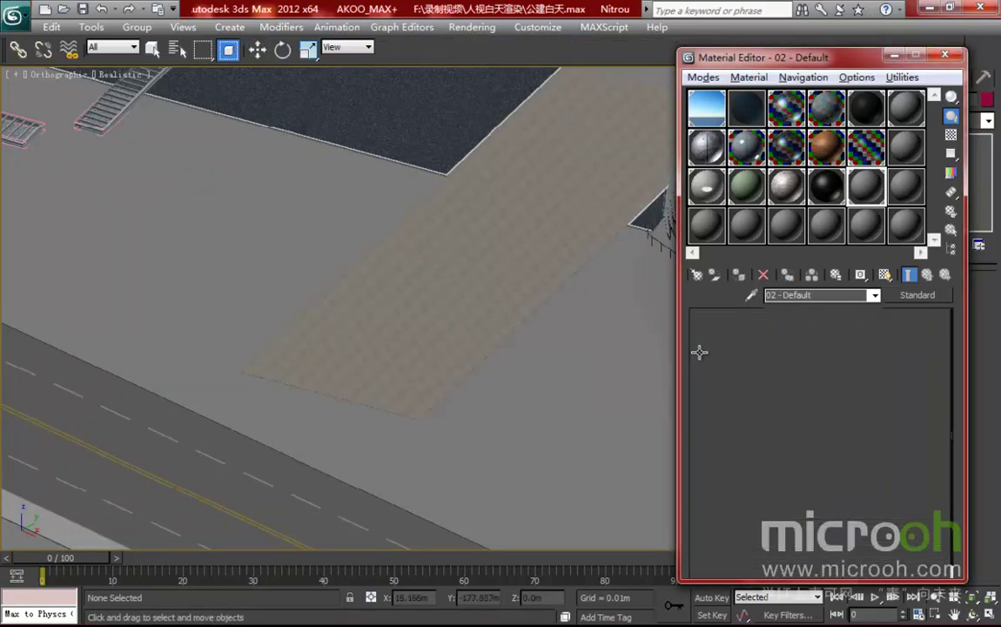
- Select the ground object that uses the 02 - Default material and isolate it
left_click(953, 229)
left_click(636, 531)
key("alt+q")
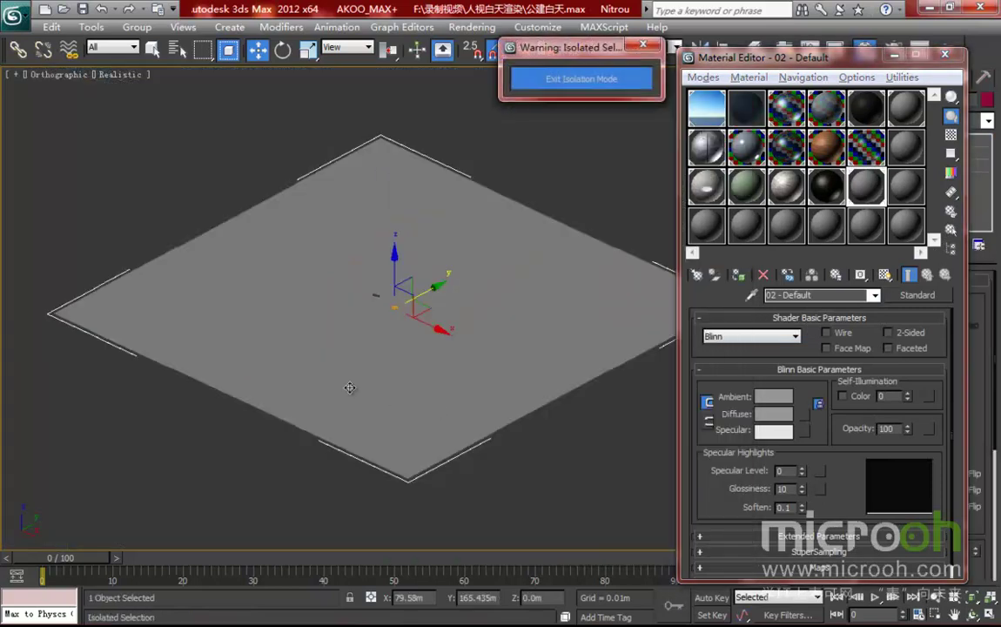
scroll(389, 405, "up", 5)
scroll(476, 375, "up", 3)
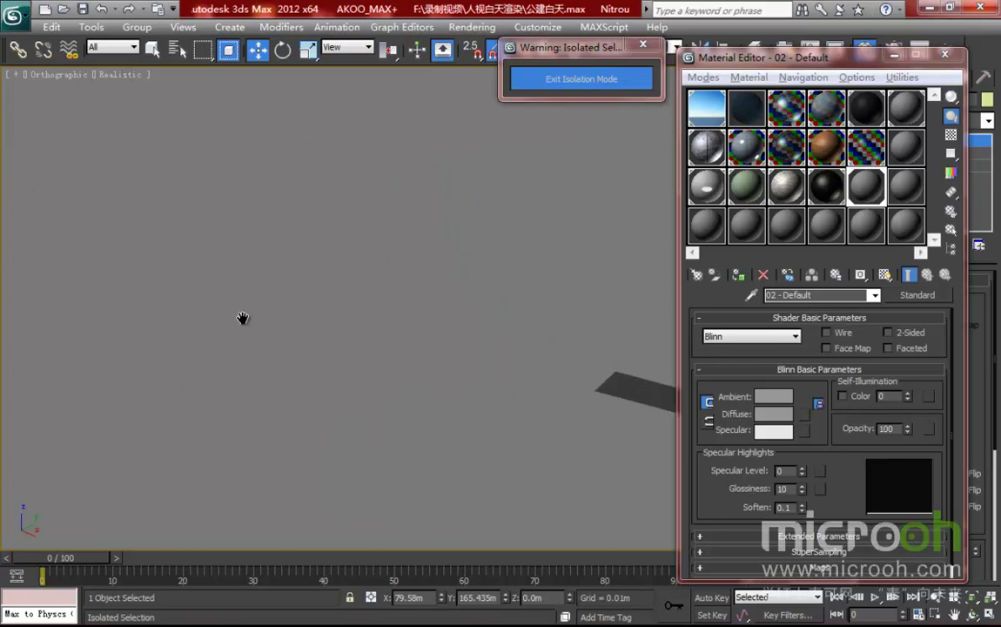
middle_click_drag(480, 379, 169, 298)
- Load the SC-0050 stone bitmap as the 02 - Default material's diffuse map and show it on the ground in the top view
left_click(805, 415)
double_click(352, 140)
left_click_drag(976, 138, 976, 254)
left_click(227, 200)
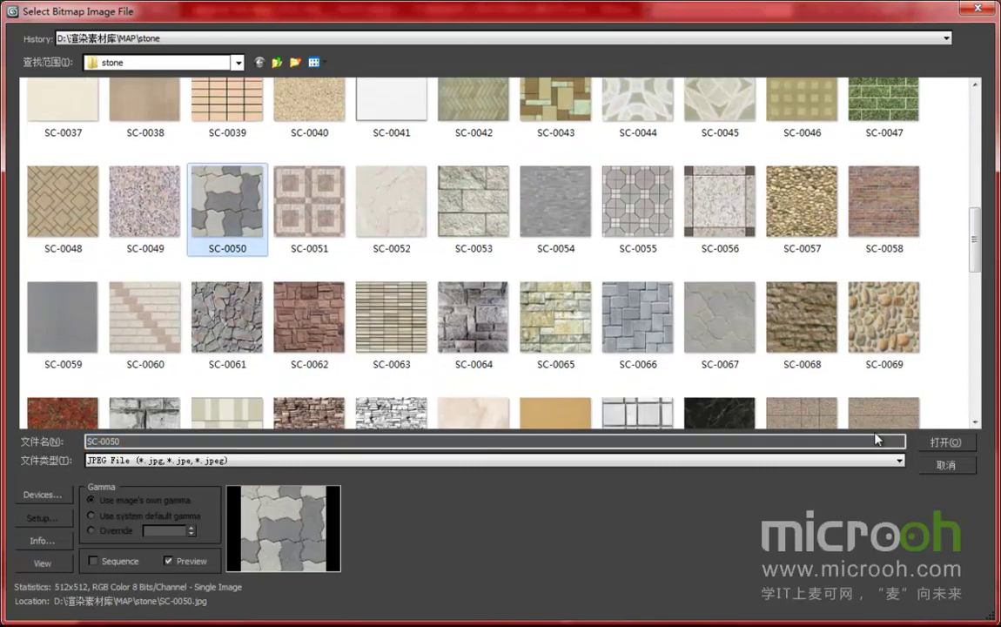
left_click(949, 442)
left_click(885, 275)
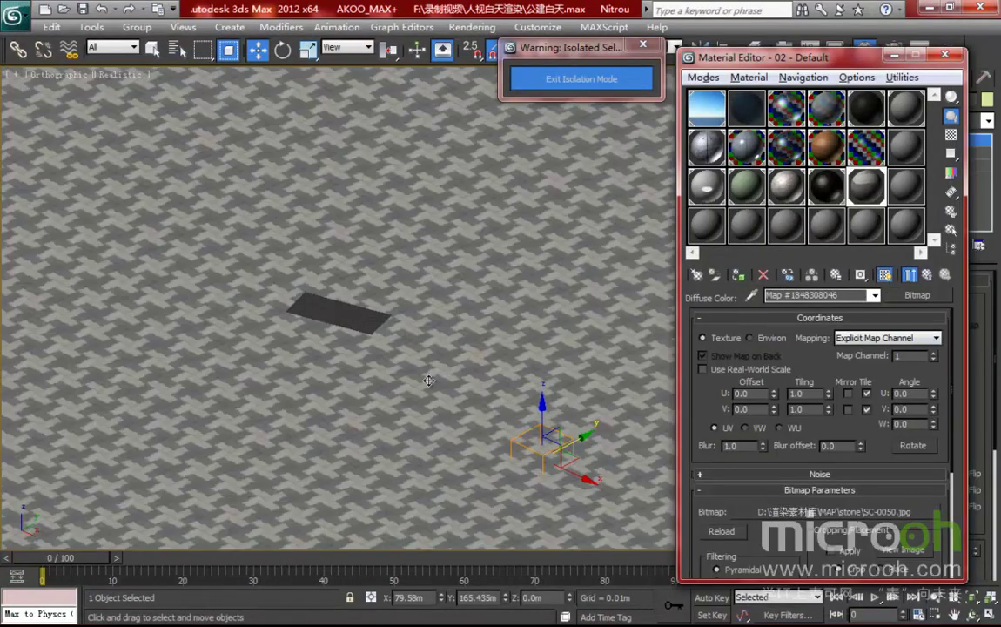
key("t")
key("z")
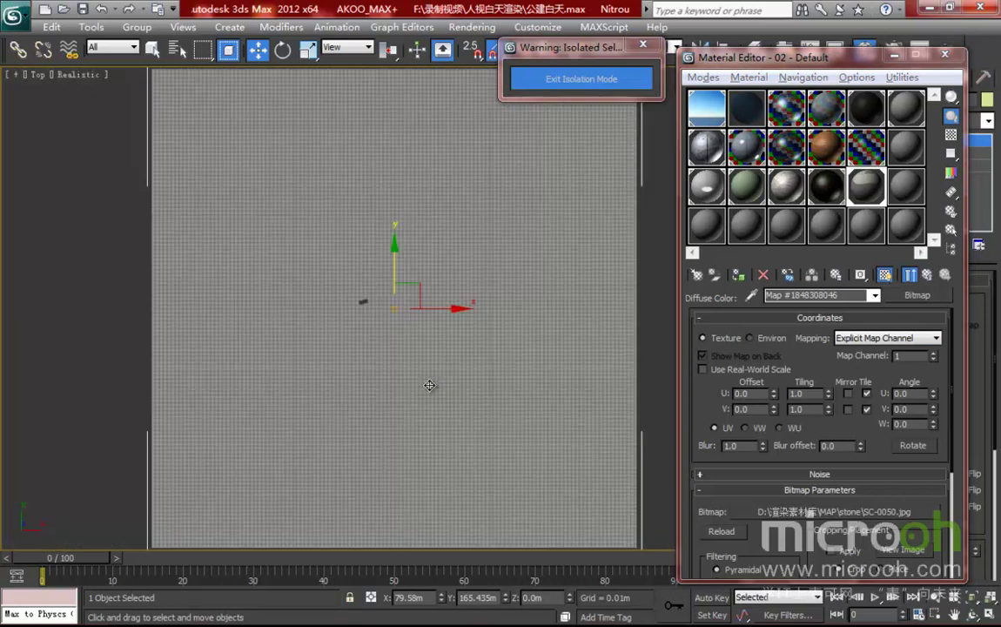
- View the SC-0050 stone bitmap, and set the ground's UVW Map box length, width and height to 2 m each
scroll(416, 394, "up", 3)
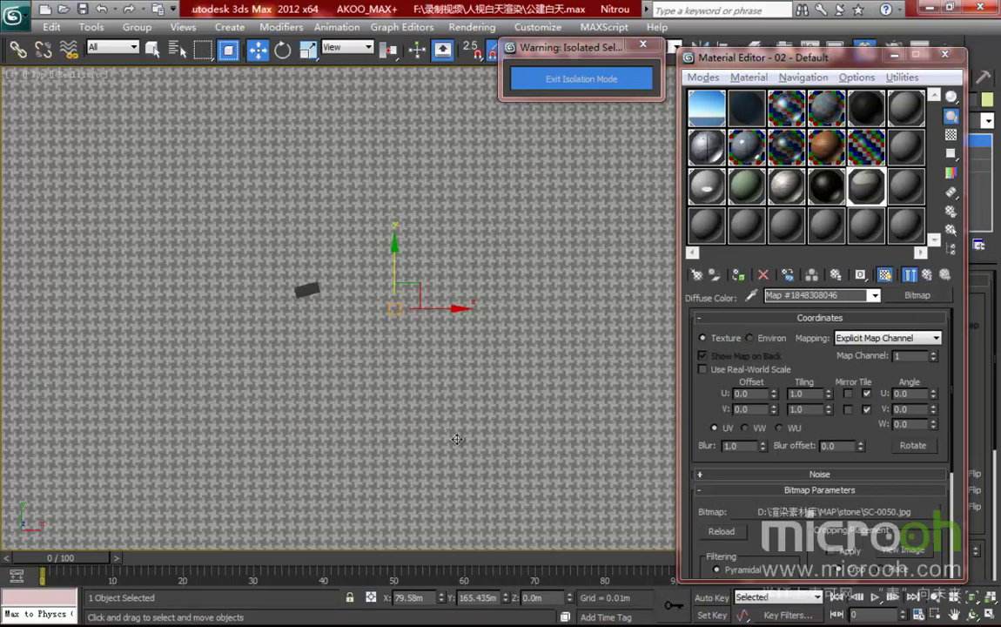
left_click(903, 549)
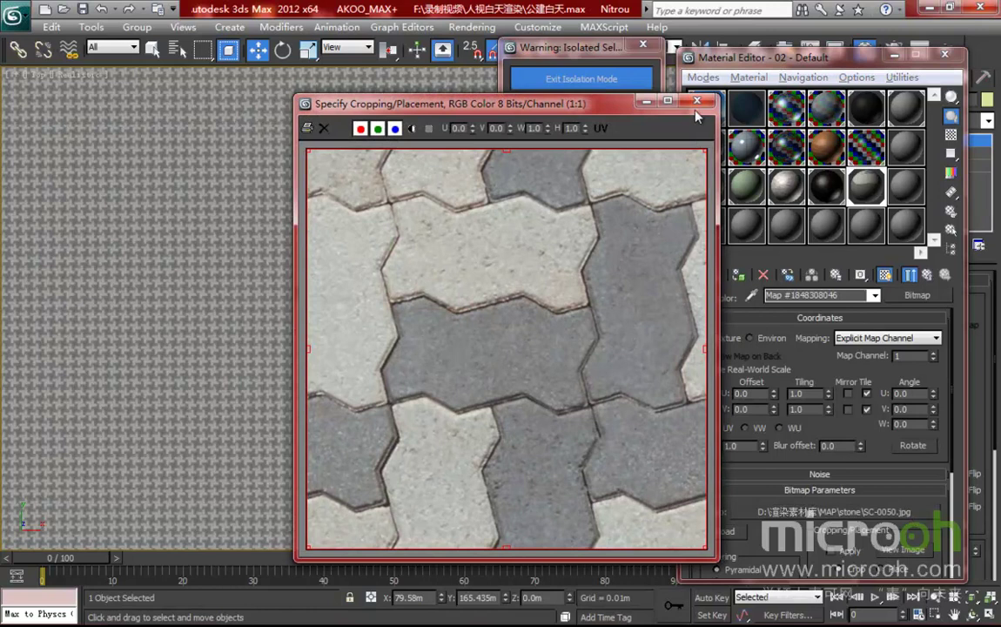
left_click(696, 102)
left_click(893, 55)
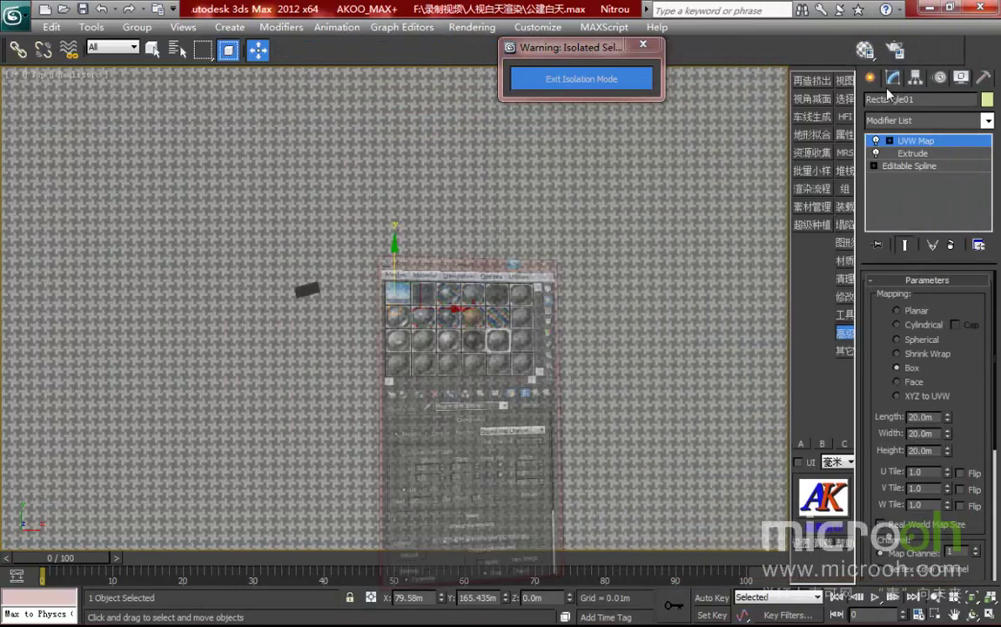
double_click(921, 417)
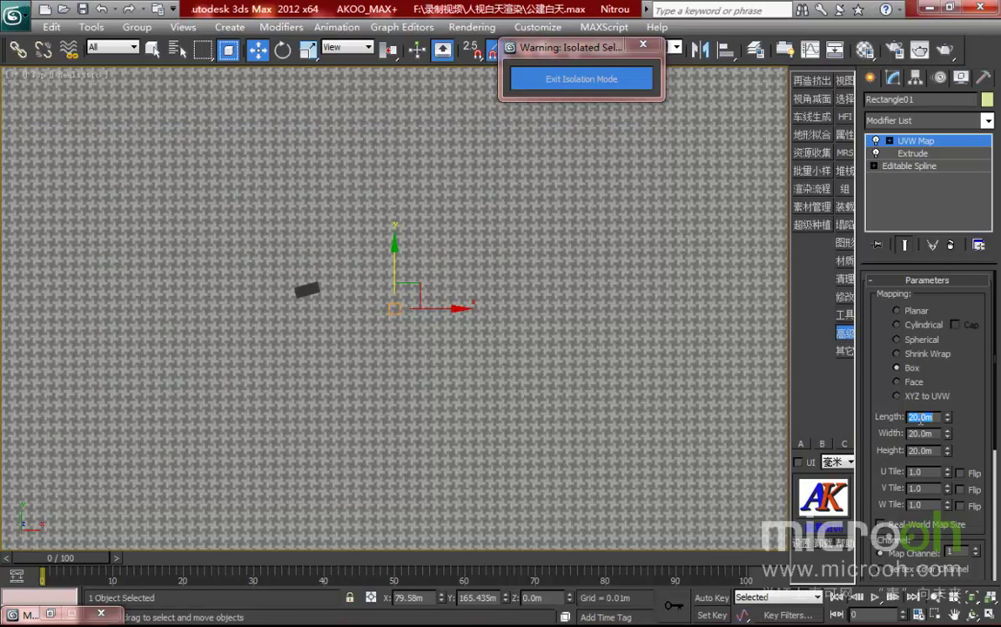
type("2")
key("Tab")
type("2")
key("Tab")
type("2")
key("Return")
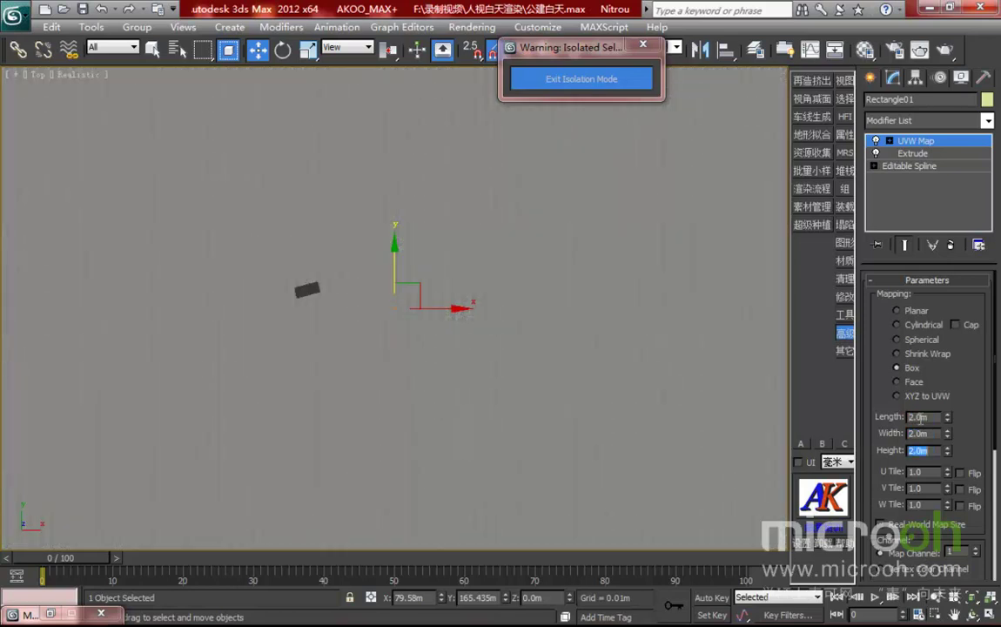
scroll(384, 373, "up", 8)
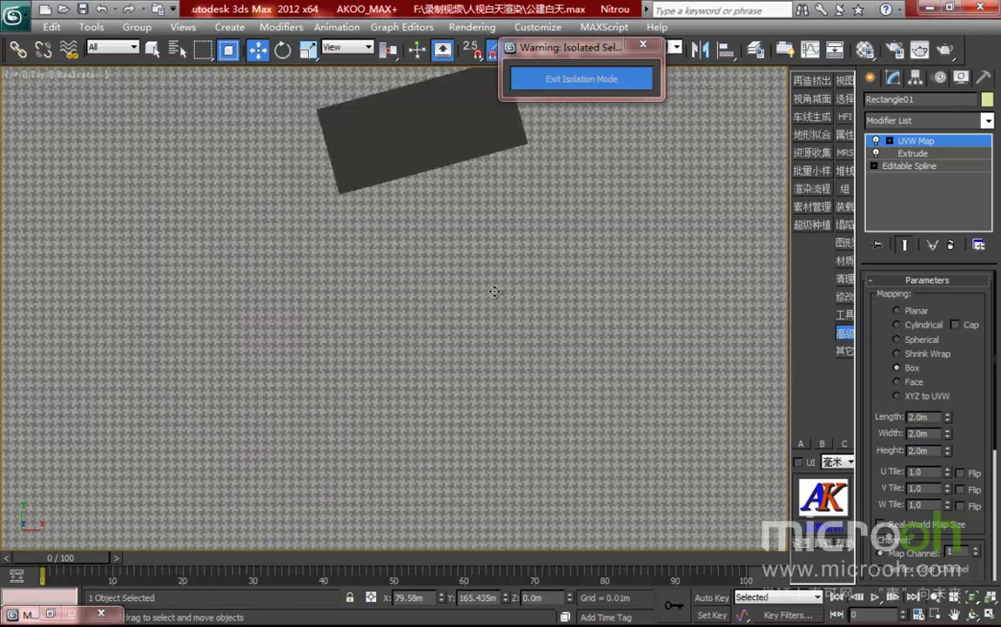
scroll(470, 478, "down", 5)
- Exit isolation mode and hide the selected ground object
left_click(574, 80)
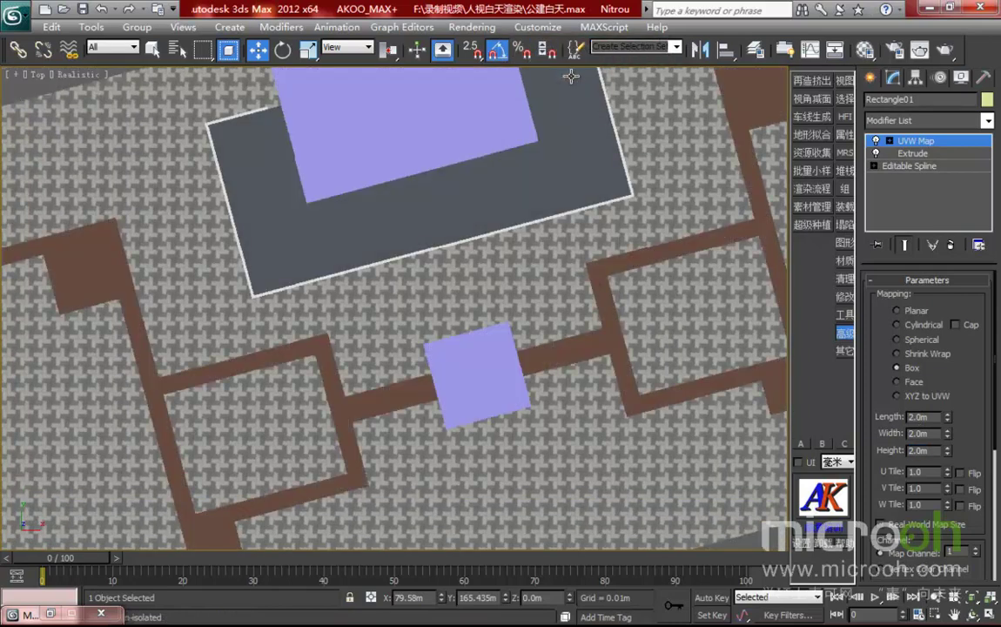
middle_click_drag(571, 352, 406, 316)
scroll(658, 376, "up", 2)
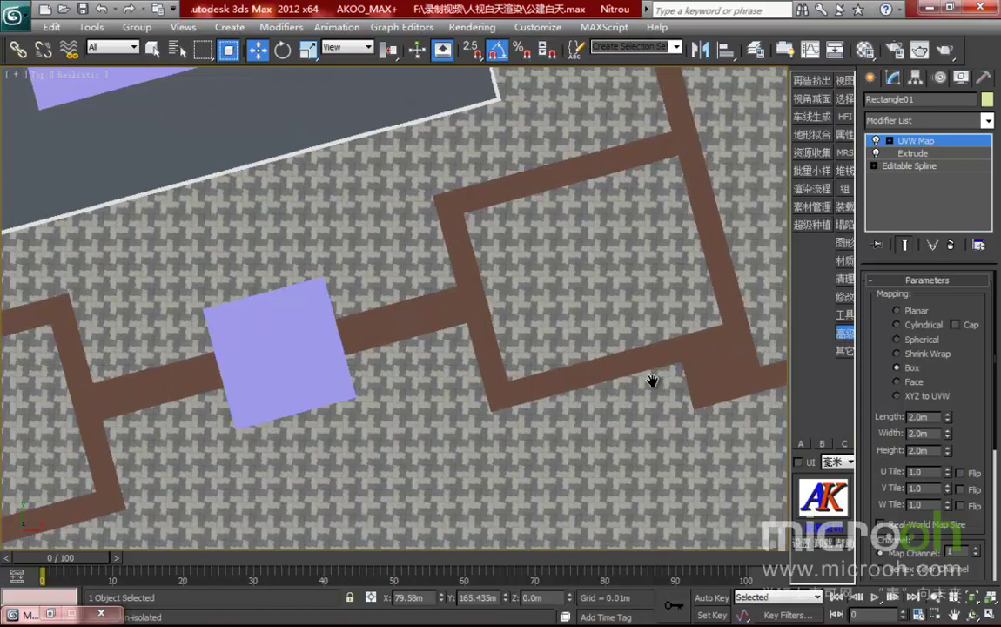
middle_click_drag(658, 376, 577, 394)
right_click(606, 320)
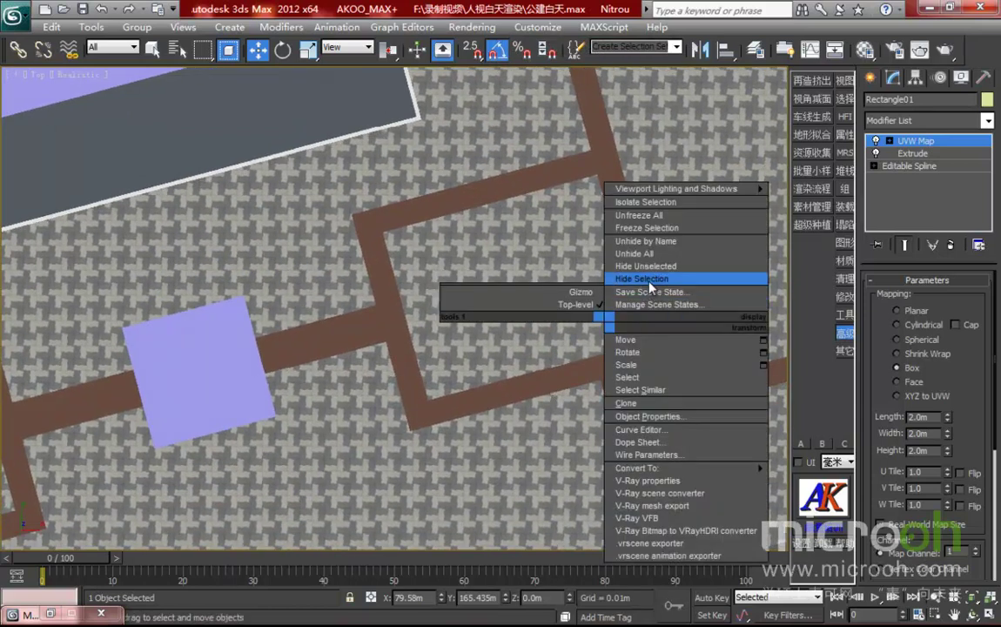
left_click(646, 279)
- Sample the dark blue water surface's material beside the paving strips into an unused material slot
scroll(544, 333, "down", 4)
scroll(339, 375, "down", 4)
middle_click_drag(334, 244, 329, 68)
middle_click_drag(466, 378, 458, 342)
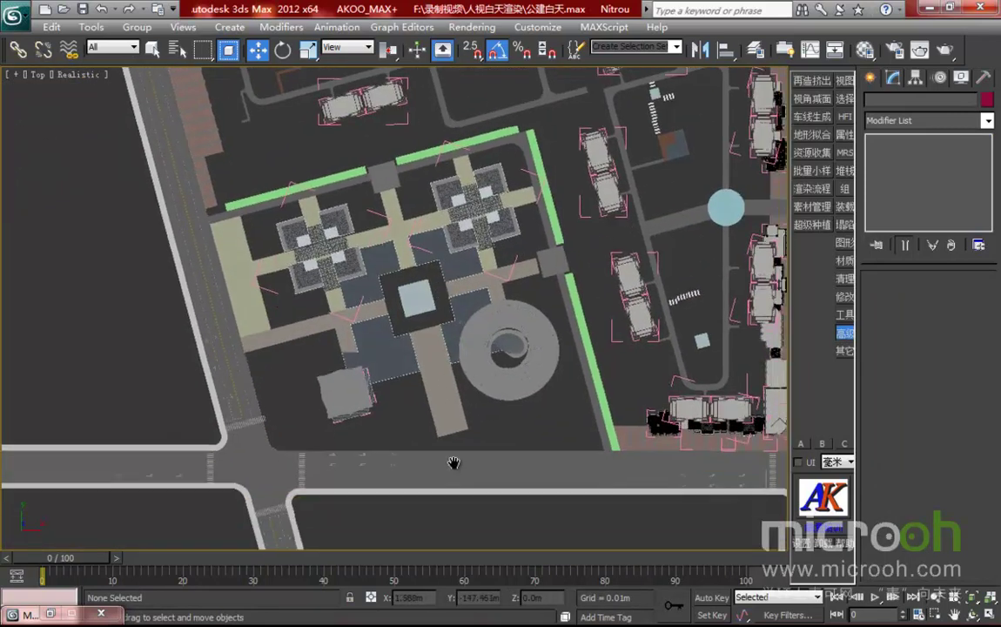
scroll(453, 425, "up", 6)
middle_click_drag(448, 421, 371, 305, "alt")
key("m")
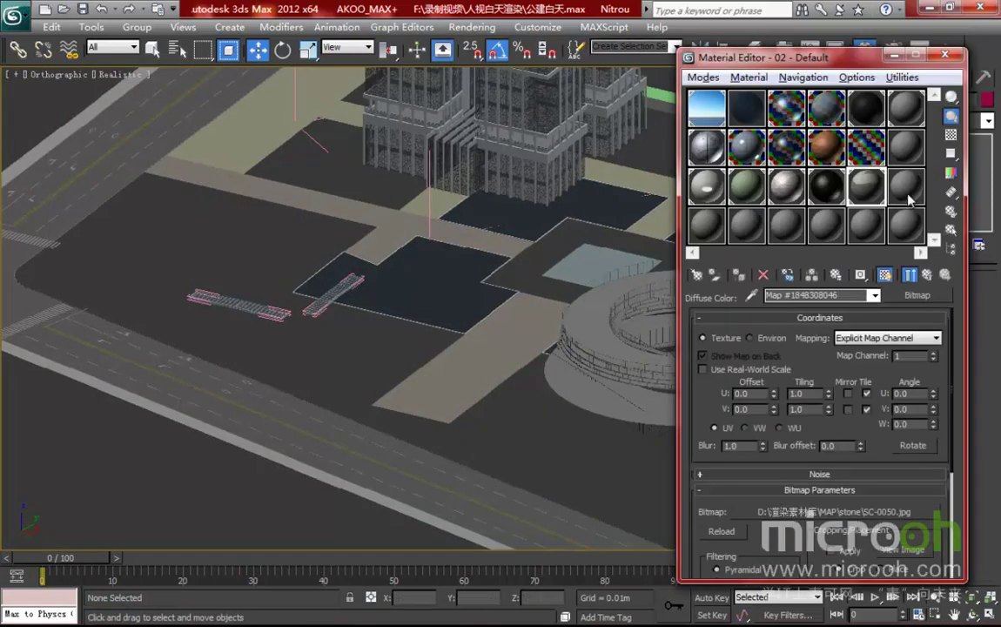
left_click(908, 196)
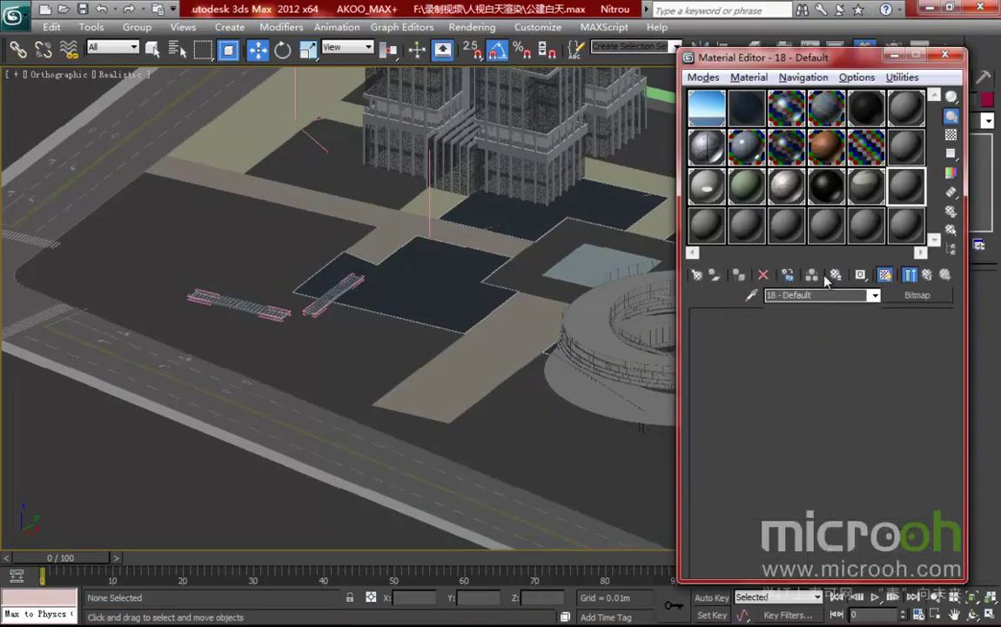
left_click(443, 267)
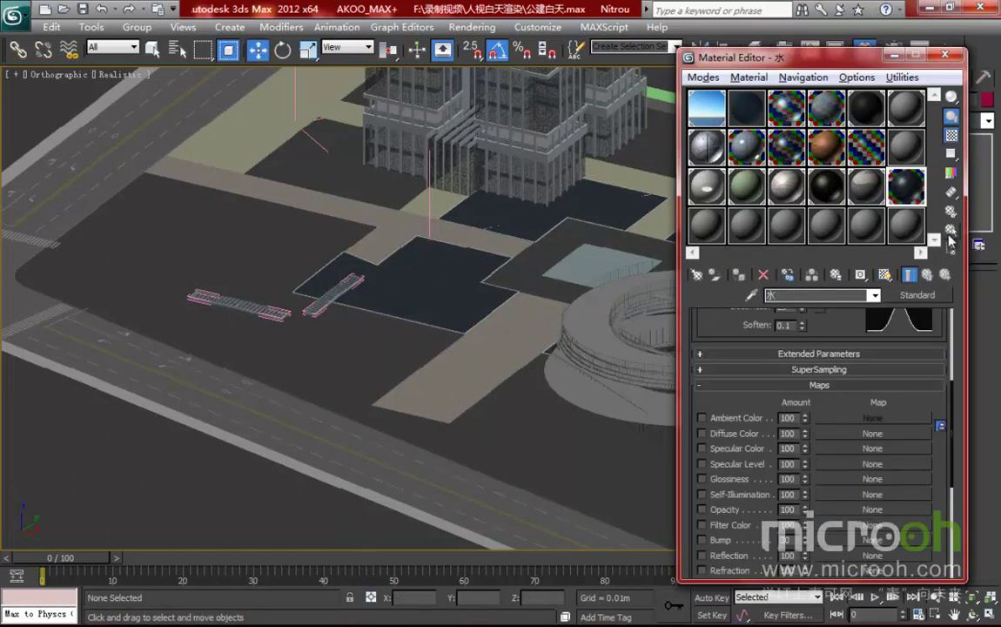
- Select all objects that use the 水 material and isolate them
left_click(952, 235)
left_click(638, 537)
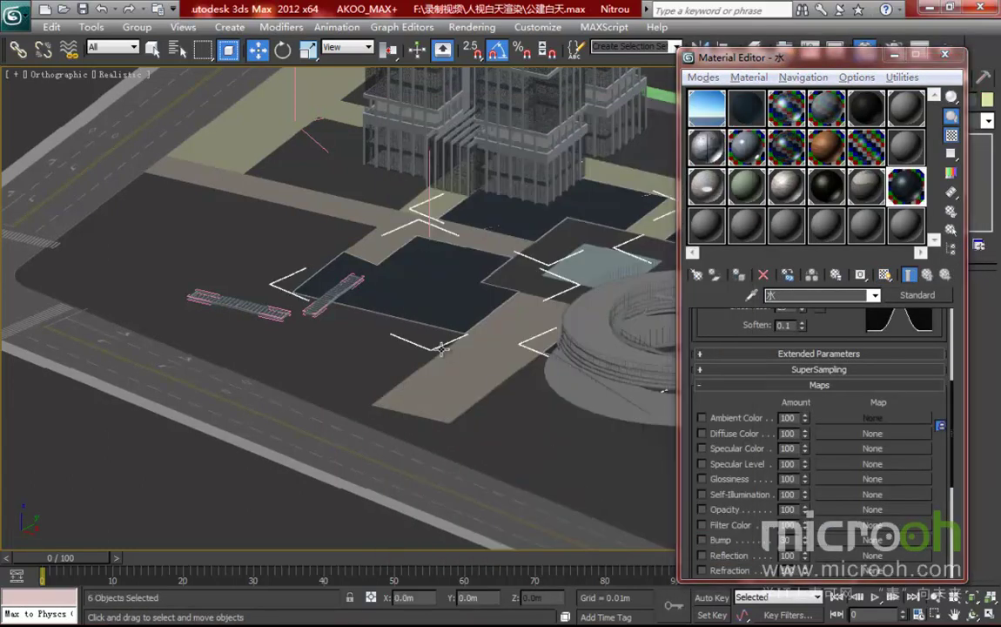
key("alt+q")
scroll(433, 409, "up", 3)
scroll(387, 295, "up", 2)
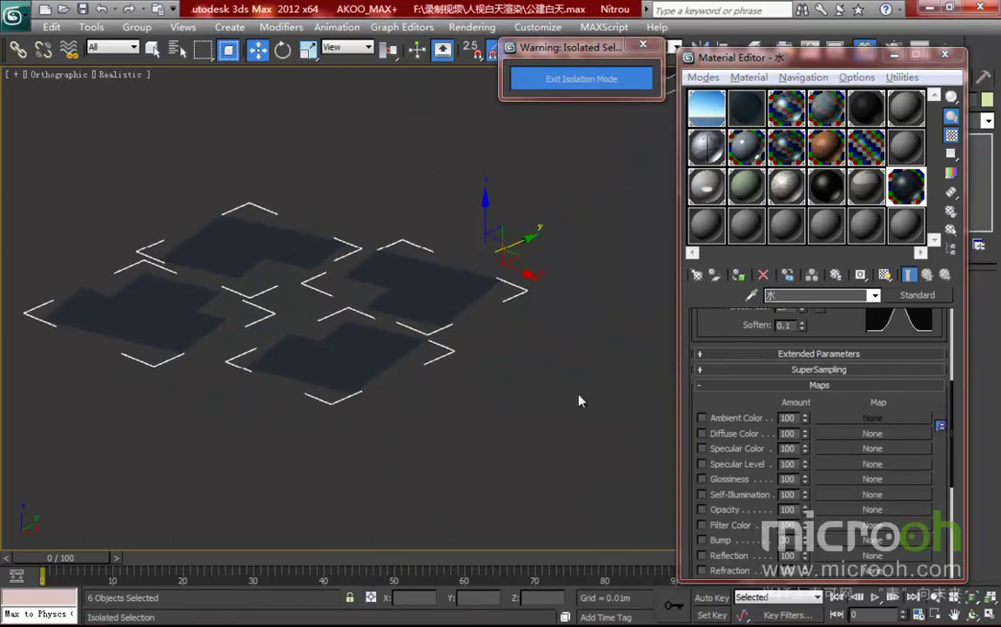
- Set the 水 material's opacity to 100 and its specular level to 66
left_click_drag(836, 326, 855, 501)
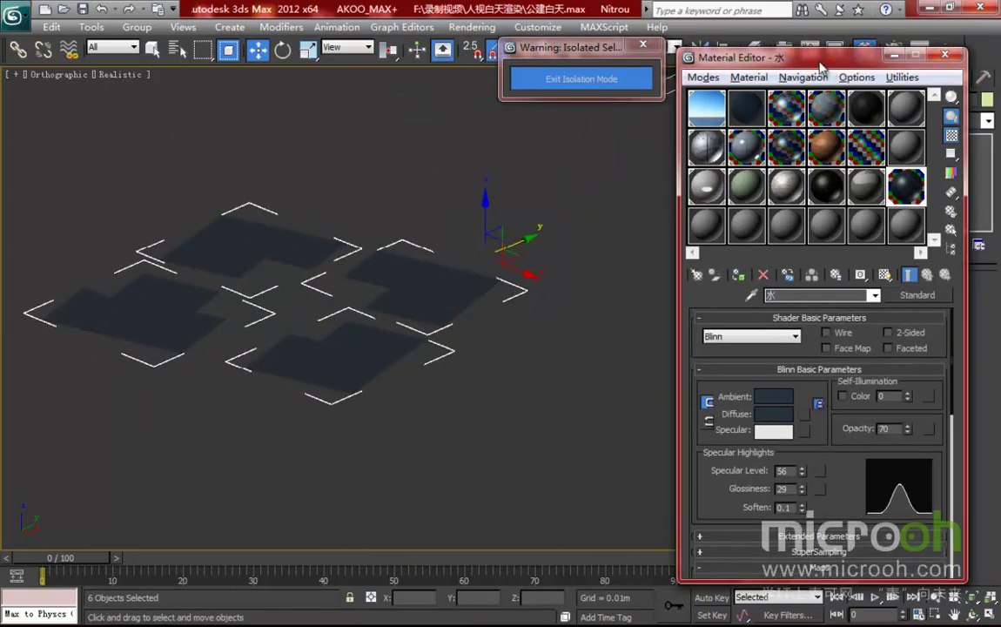
left_click_drag(739, 57, 662, 45)
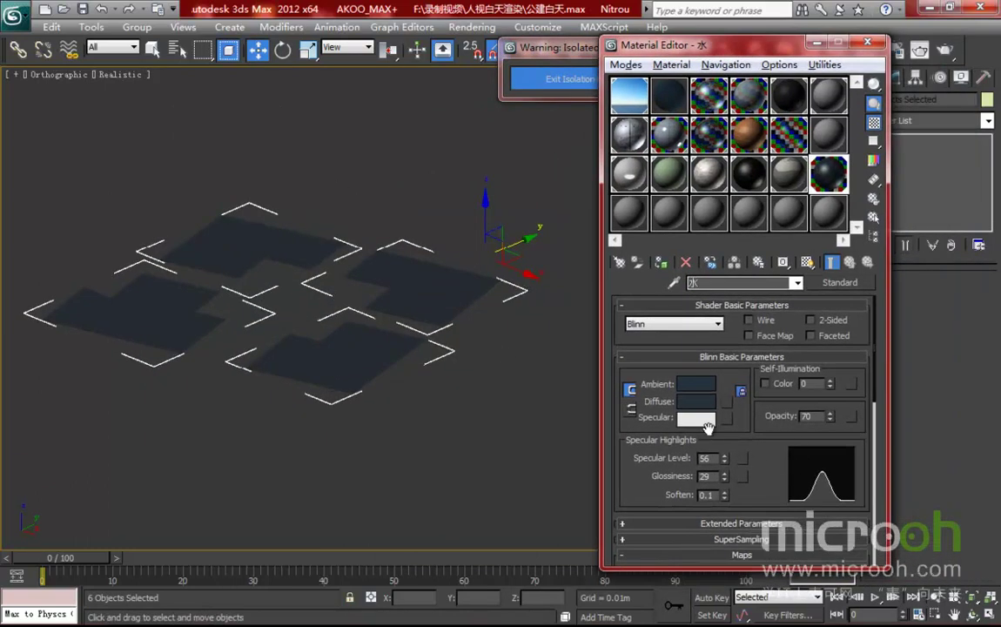
middle_click_drag(364, 339, 406, 336)
scroll(405, 335, "up", 2)
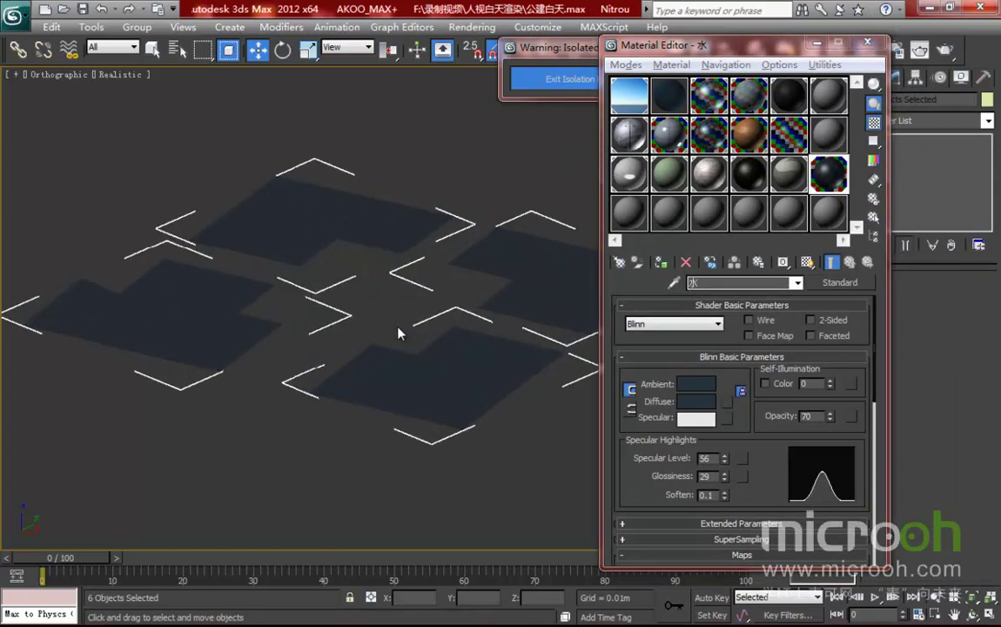
left_click_drag(664, 49, 703, 40)
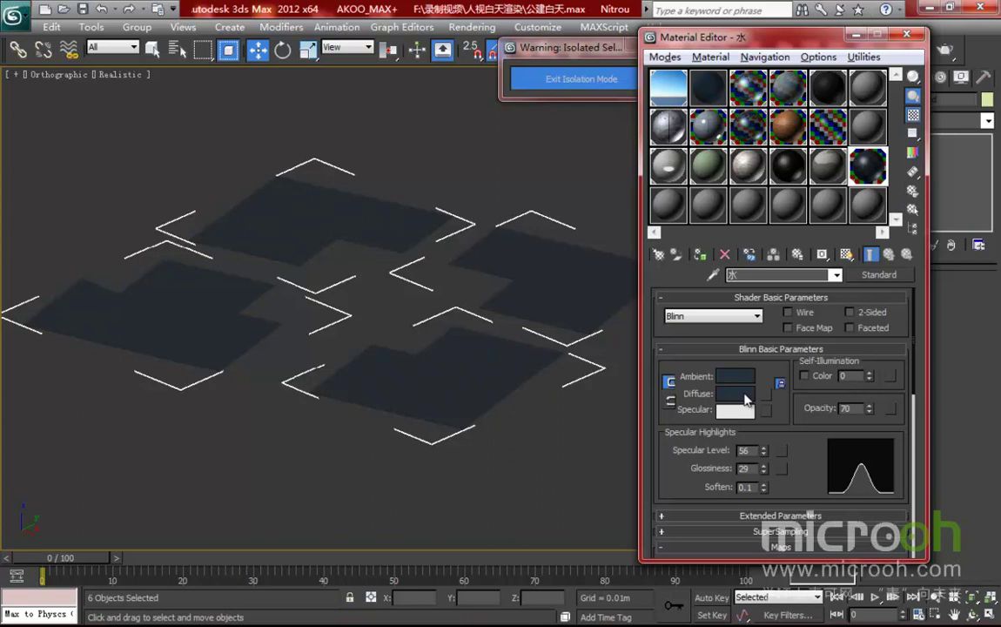
double_click(853, 412)
key("Return")
left_click_drag(799, 462, 764, 414)
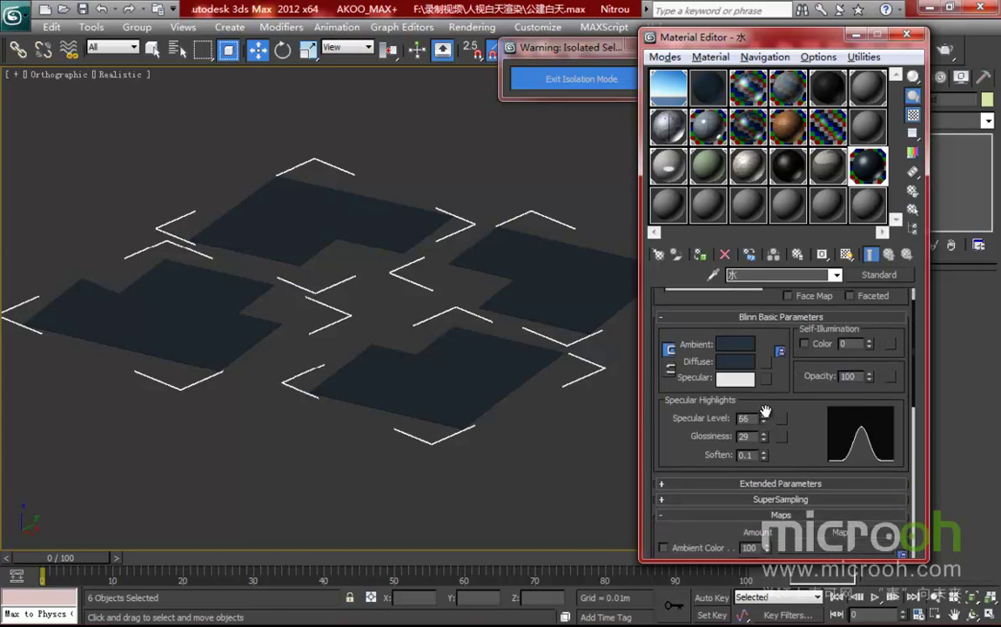
- Assign a VRayMap to the 水 material's Reflection slot and set the reflection amount to 50
left_click_drag(799, 475, 799, 412)
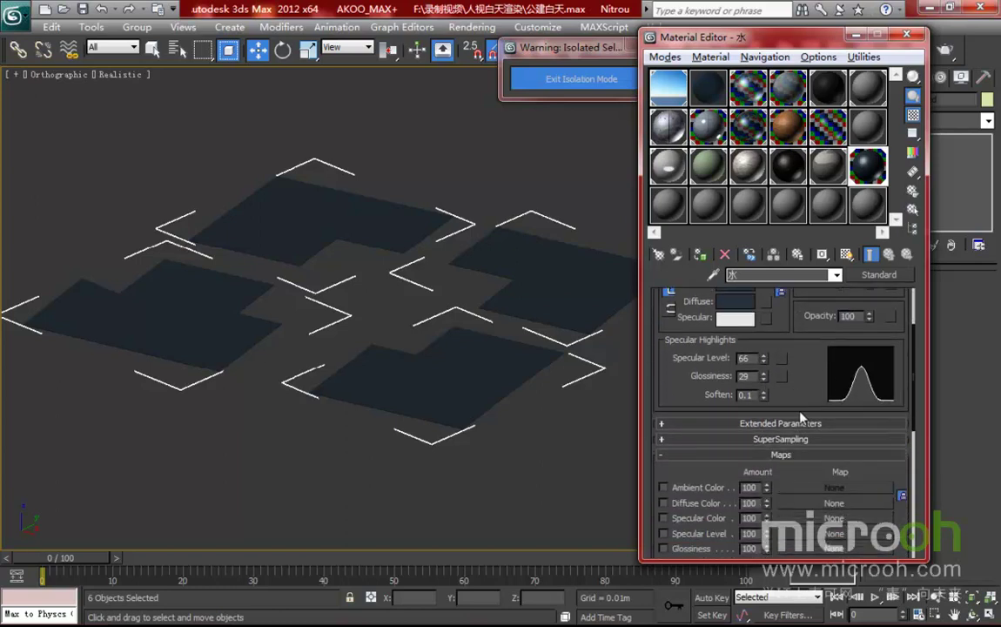
left_click_drag(798, 475, 798, 370)
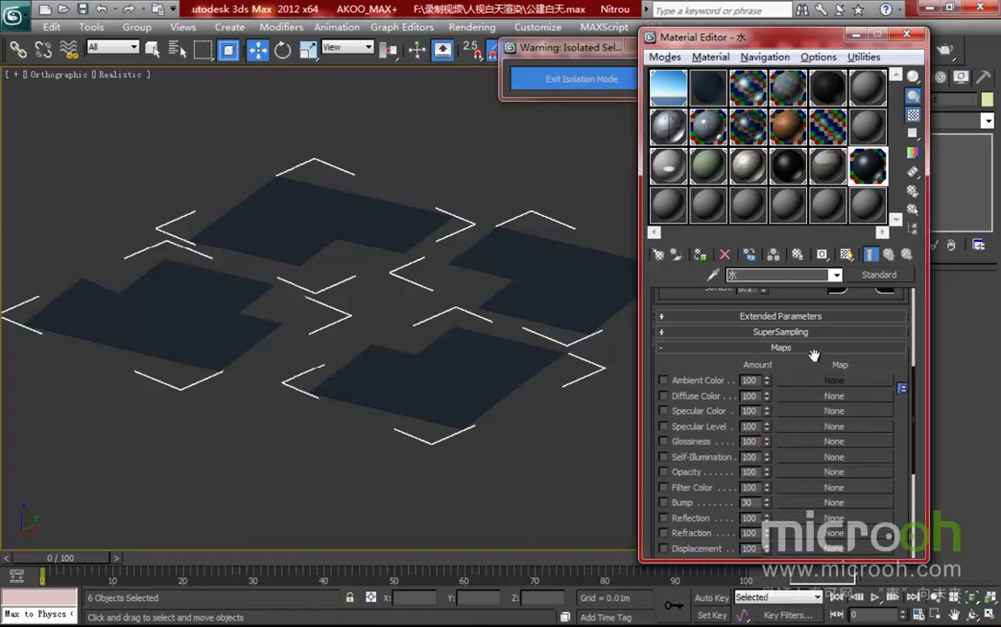
left_click_drag(733, 330, 734, 261)
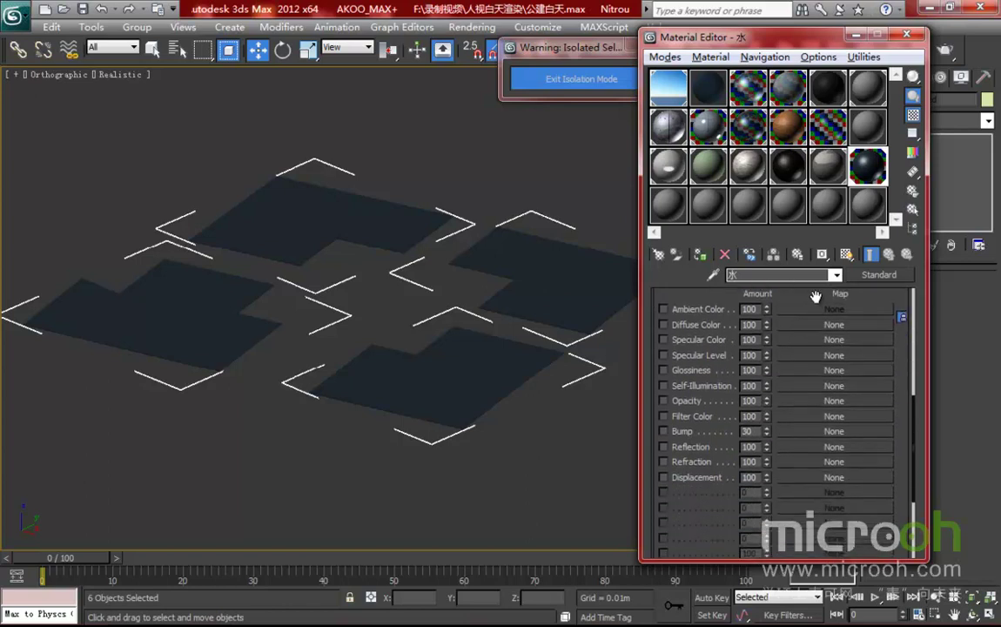
left_click(817, 449)
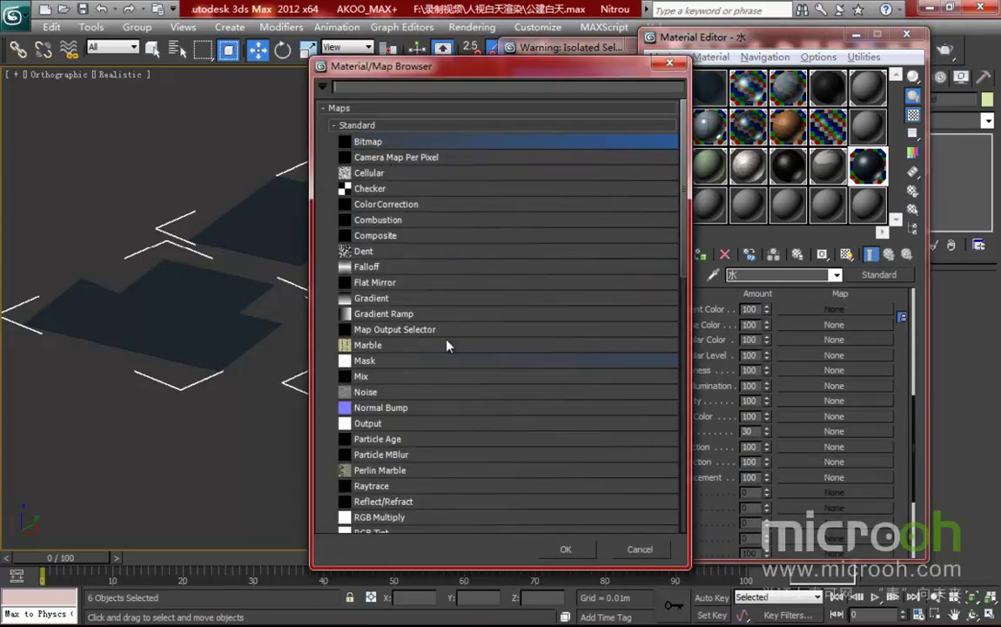
scroll(451, 369, "down", 10)
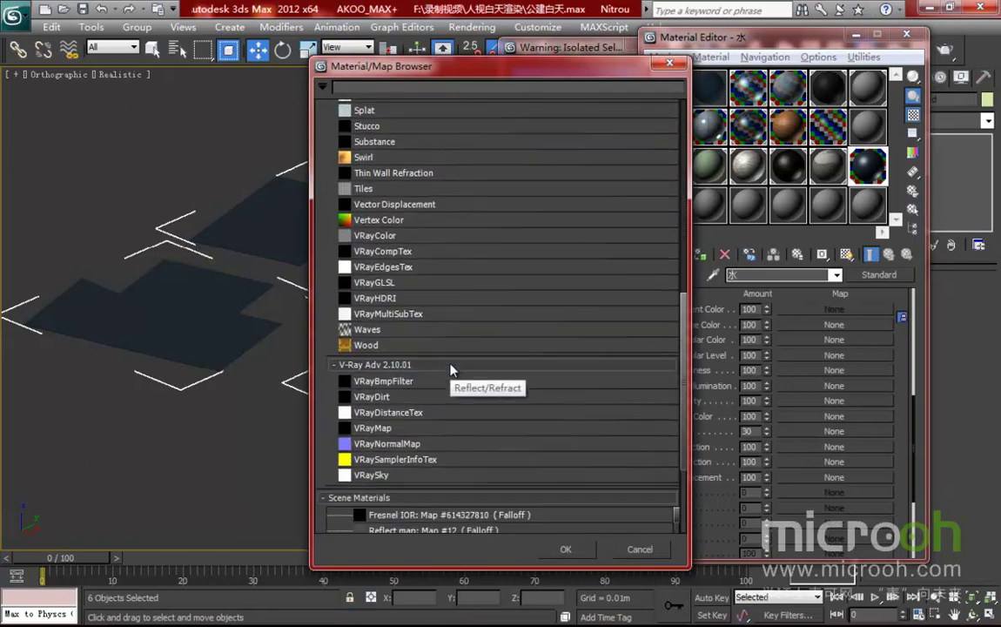
scroll(451, 369, "down", 3)
double_click(385, 372)
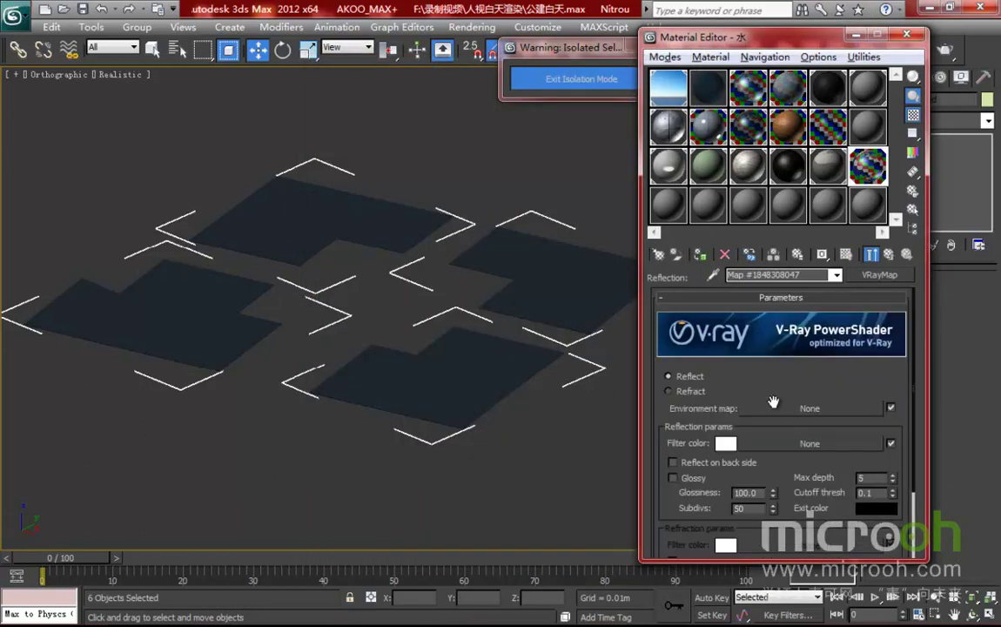
left_click(895, 252)
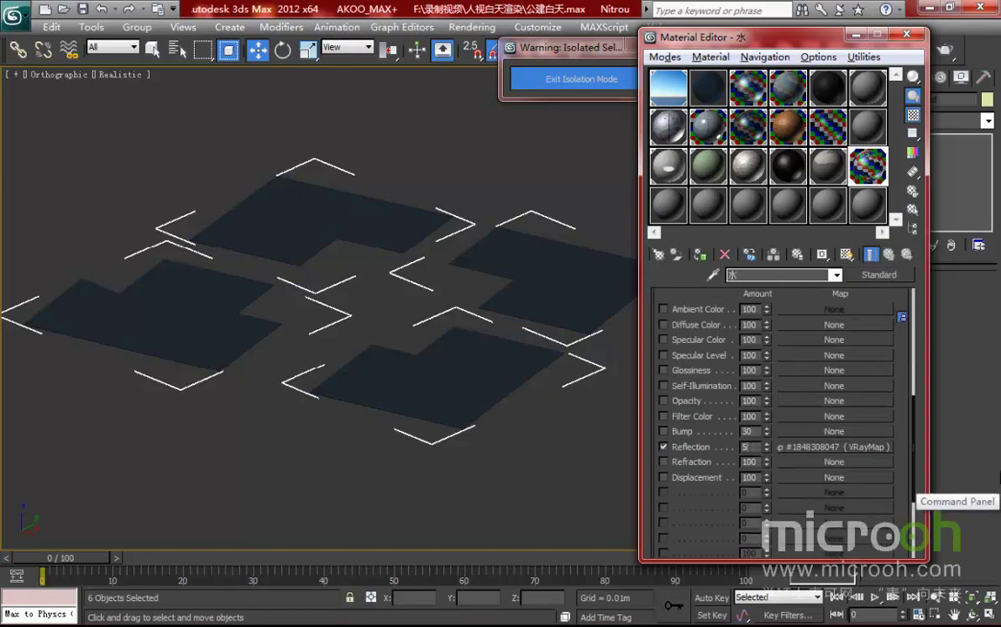
key("Return")
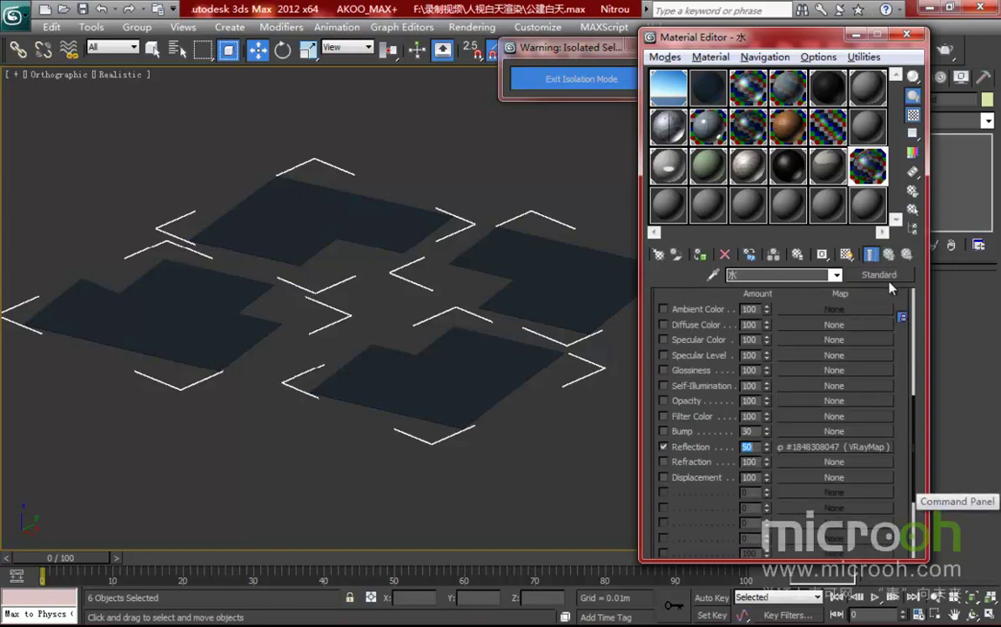
- Open an enlarged preview of the 水 material and assign a Noise map to its Bump slot
double_click(863, 167)
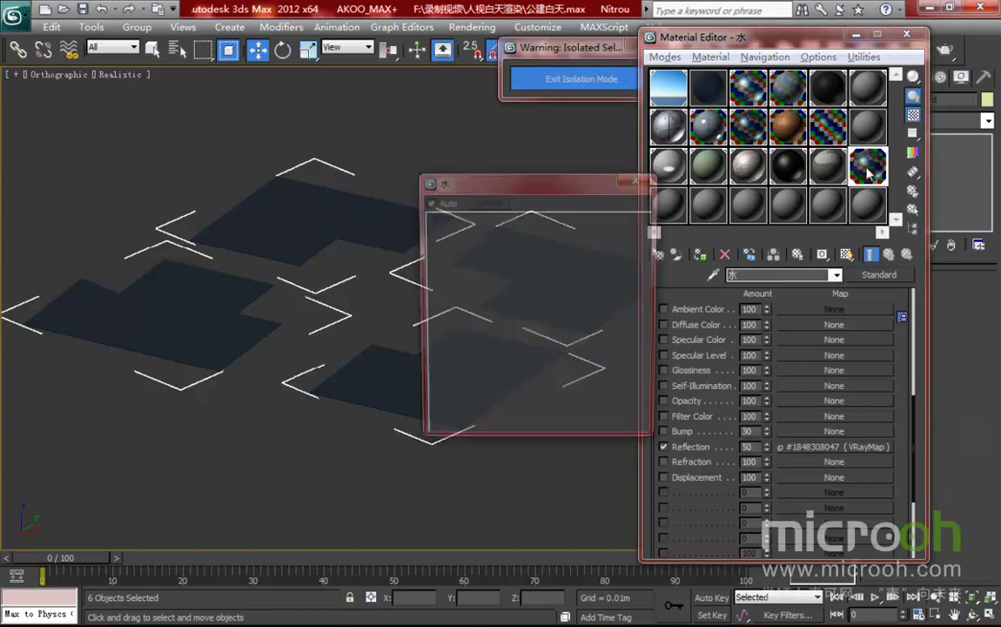
left_click_drag(544, 187, 436, 193)
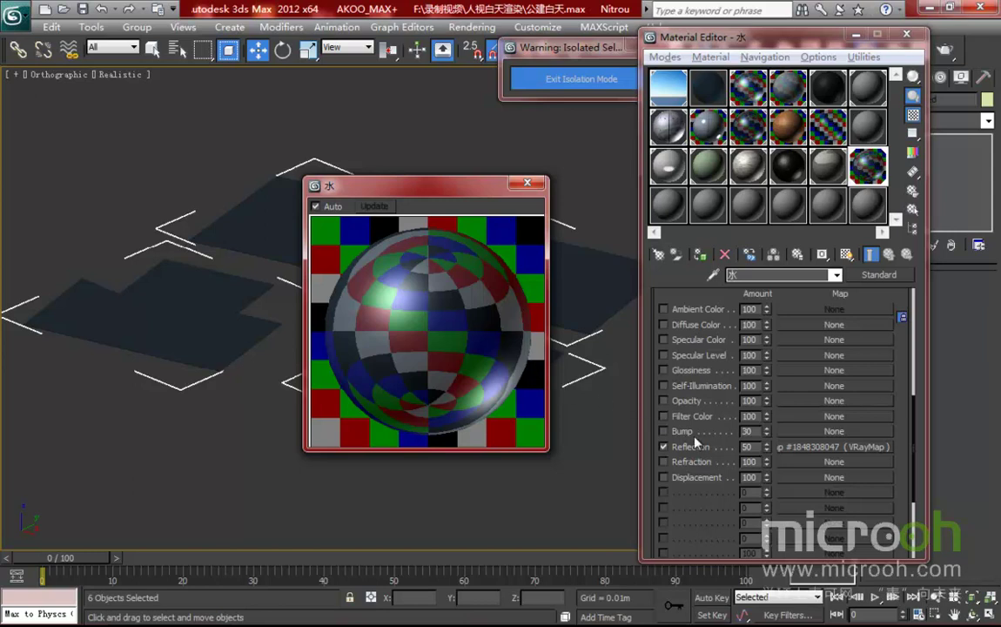
left_click(809, 431)
scroll(377, 231, "up", 8)
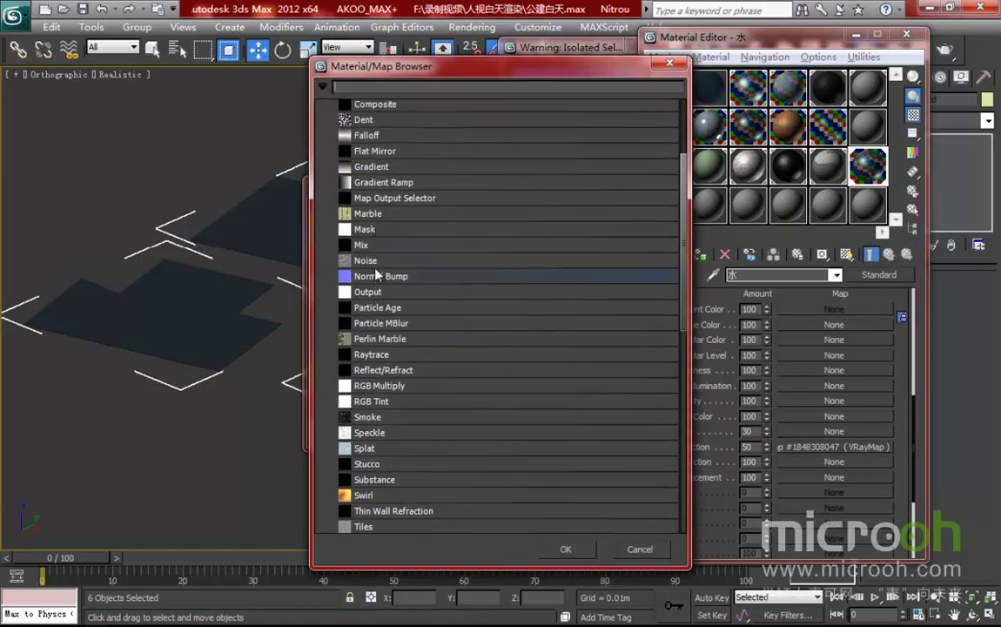
double_click(366, 261)
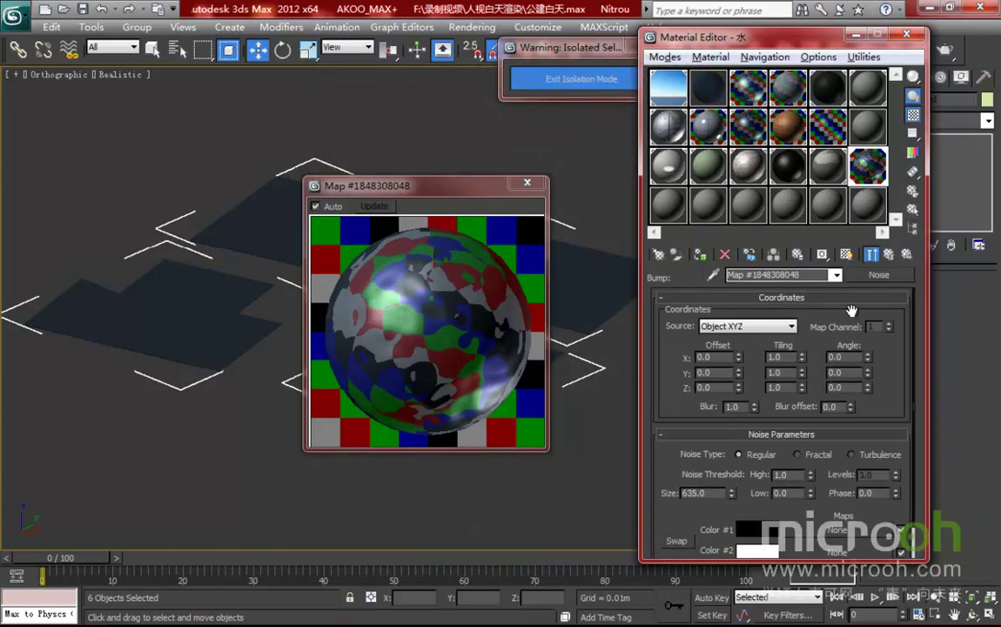
- Try a size of 200 for the bump Noise map, and settle on 500
left_click_drag(687, 411, 697, 336)
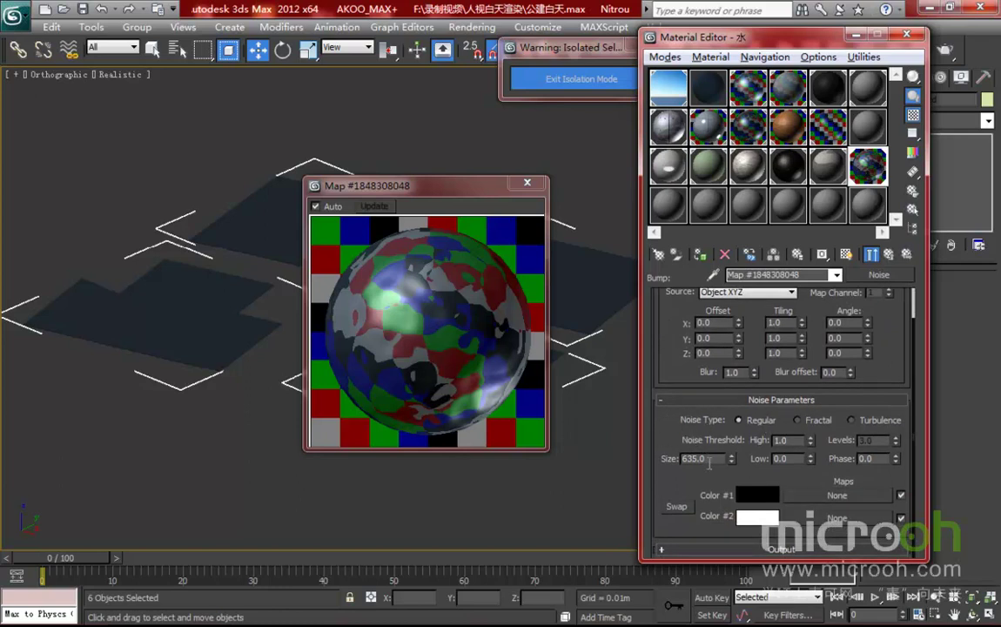
left_click_drag(709, 463, 673, 470)
type("200")
key("Return")
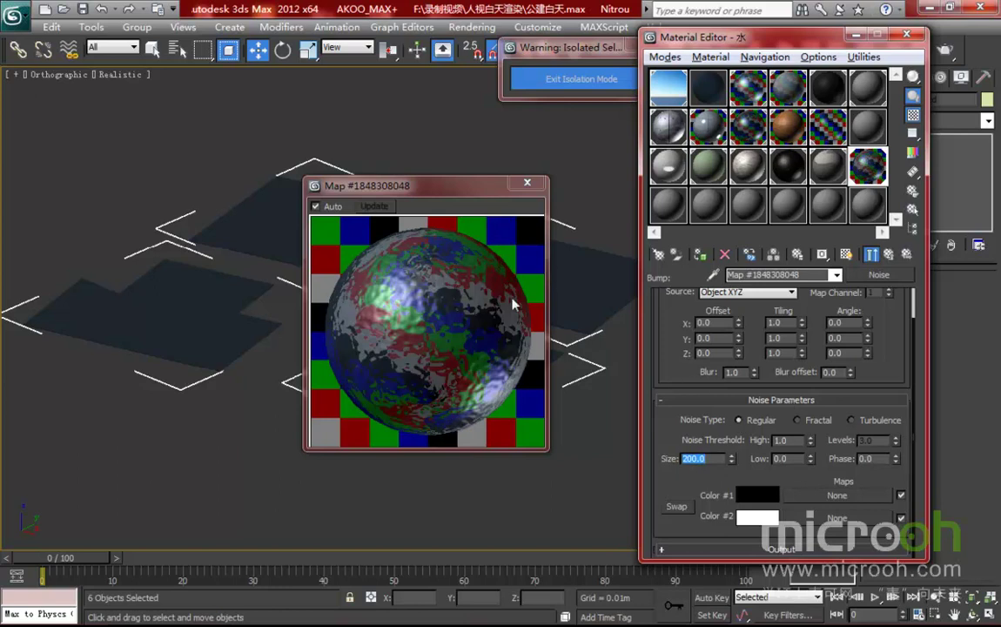
type("500")
key("Return")
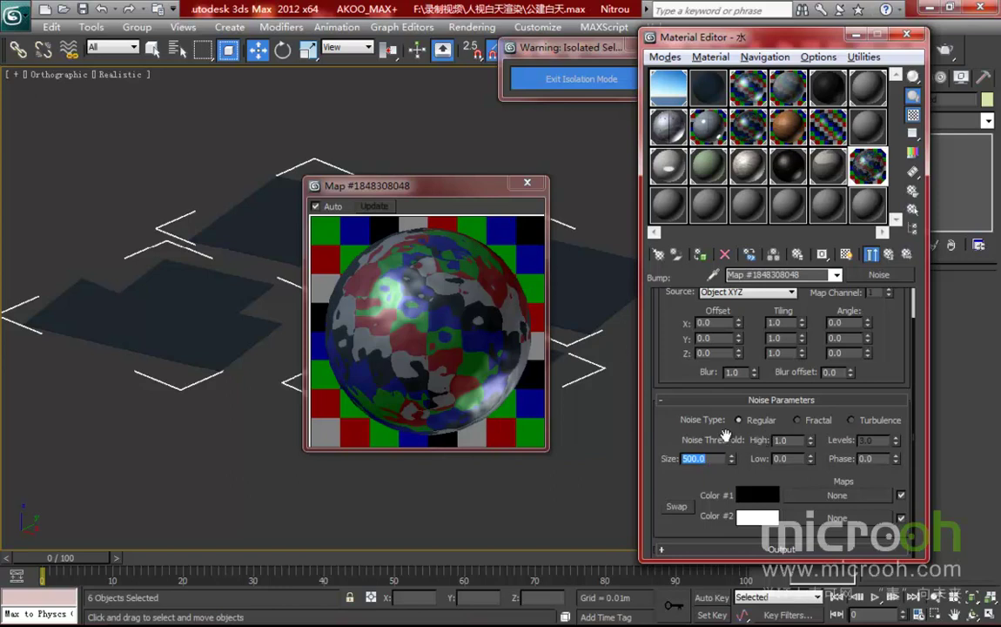
- Set the size of the 水 material's bump Noise map to 200
type("1")
type("00")
key("Return")
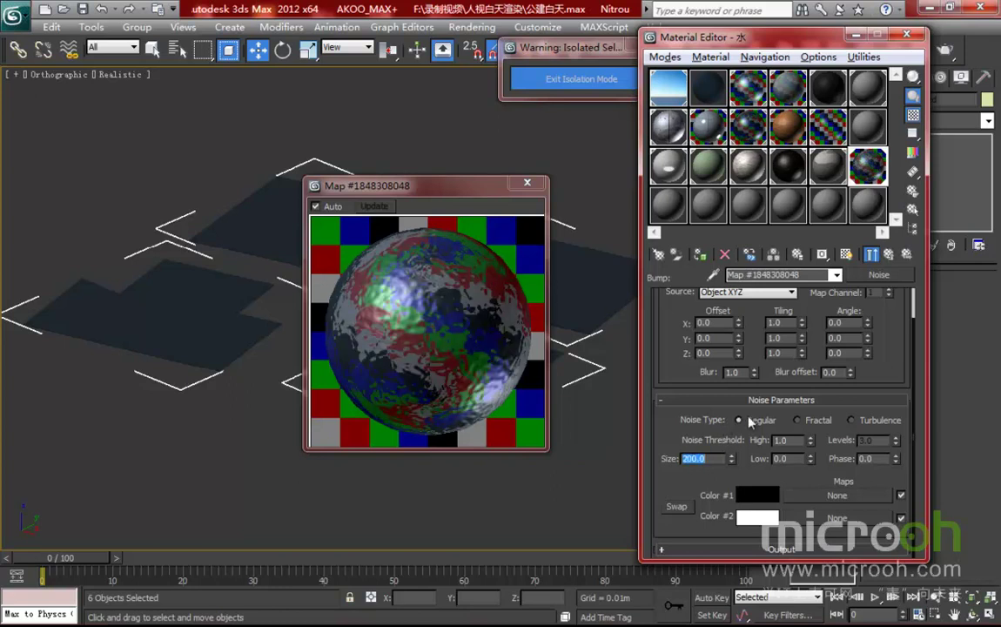
left_click(751, 434)
- Try the Fractal and Turbulence noise types on the bump Noise map, and return to Regular
left_click(798, 420)
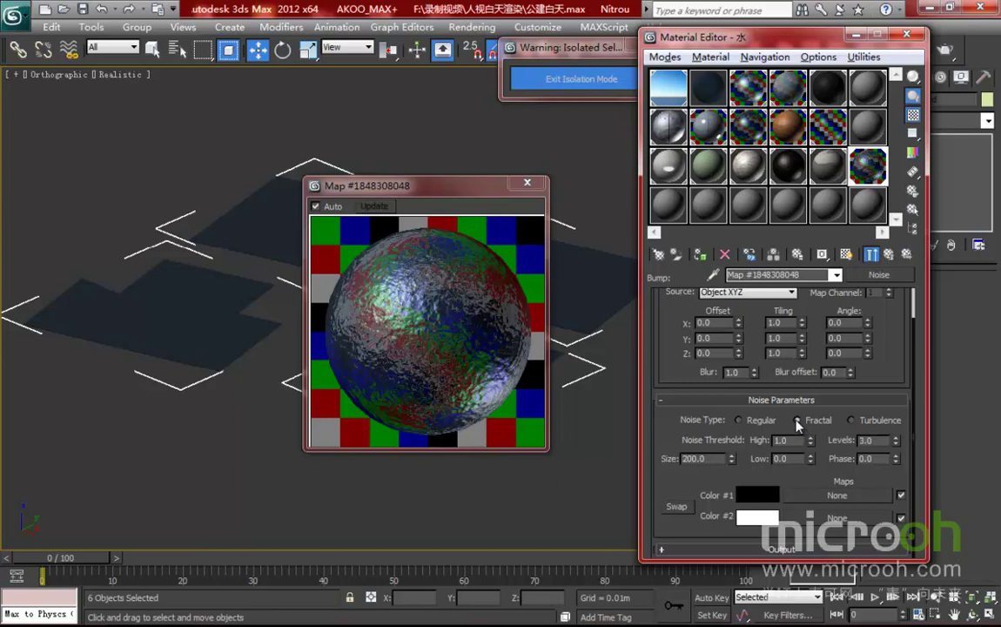
left_click(852, 421)
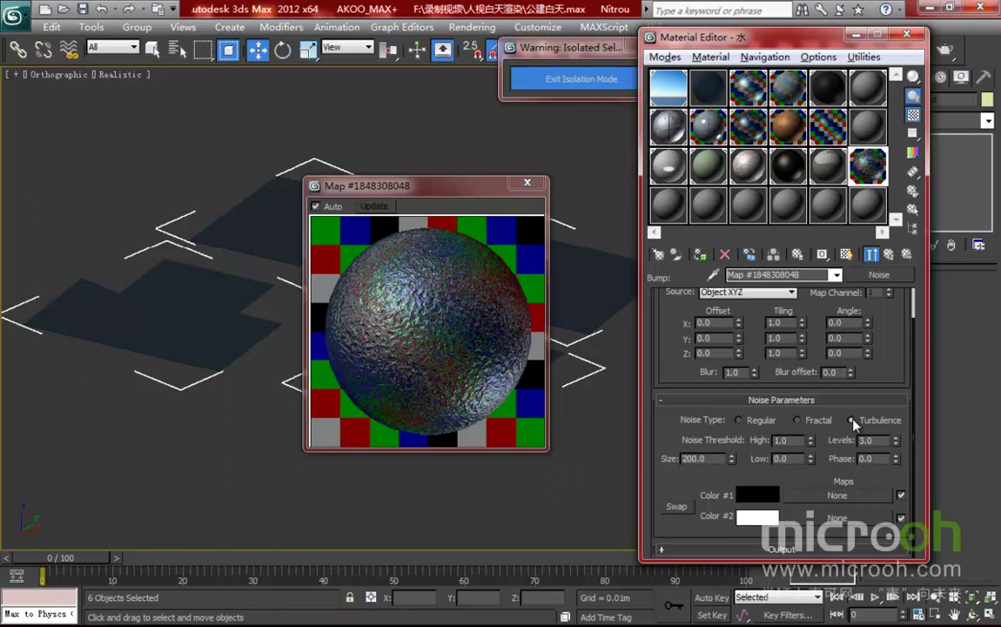
left_click(797, 420)
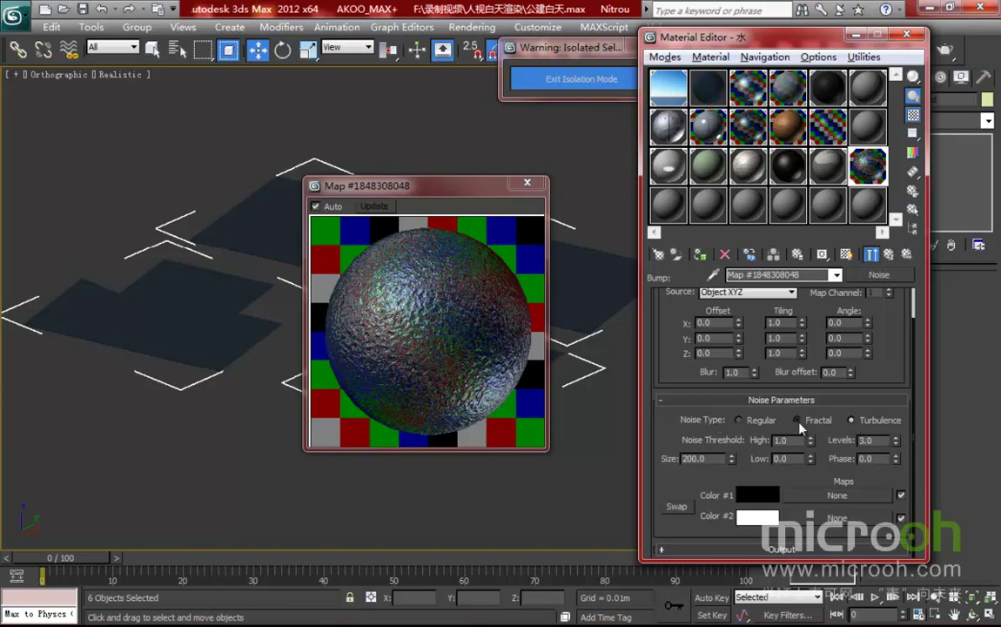
left_click(739, 421)
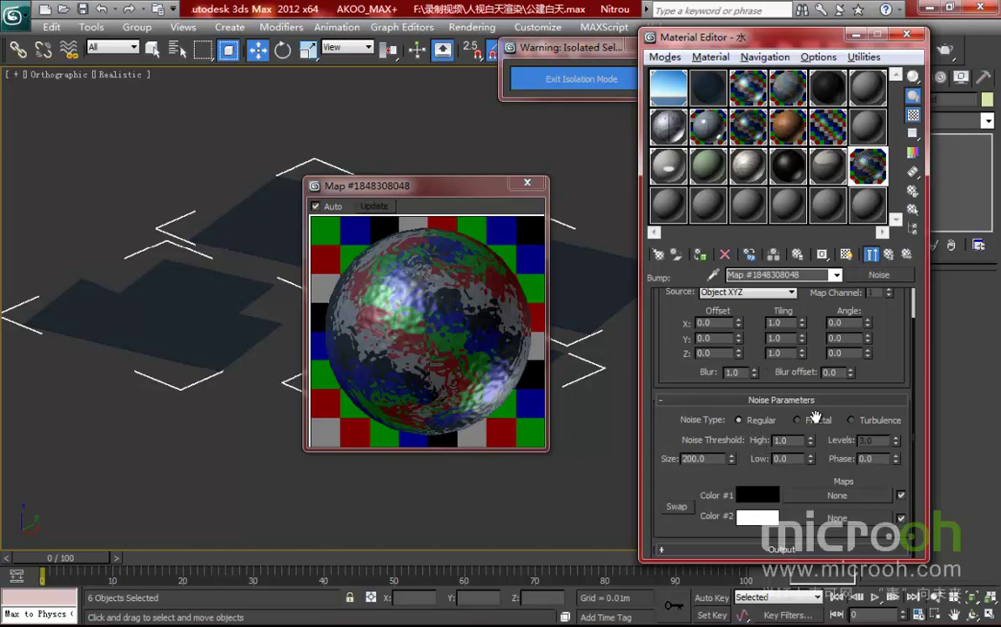
- Go back up to the parent 水 material and set its Bump amount to 5
left_click(887, 254)
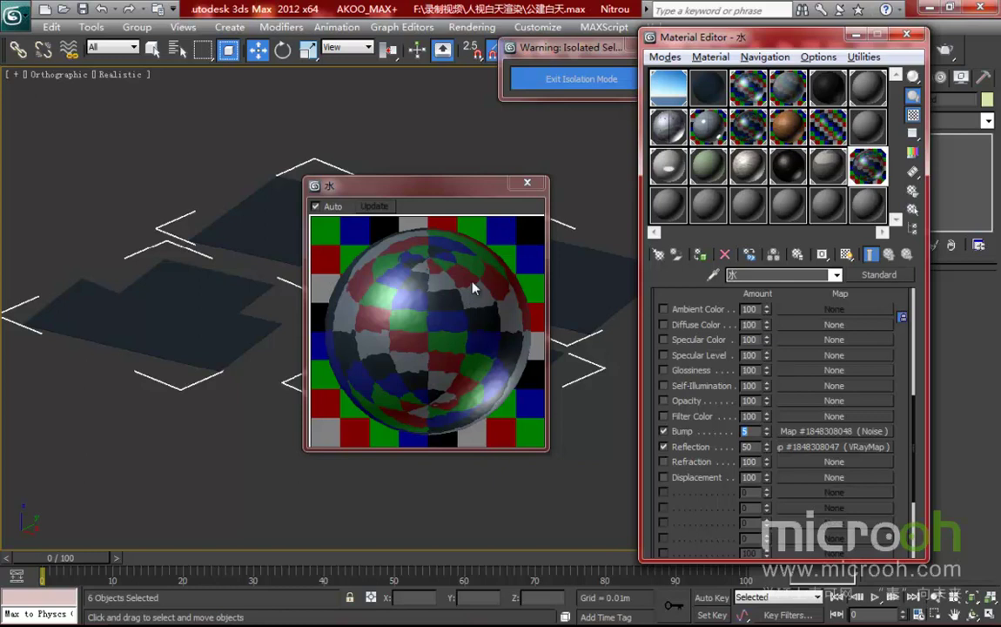
left_click_drag(455, 193, 479, 195)
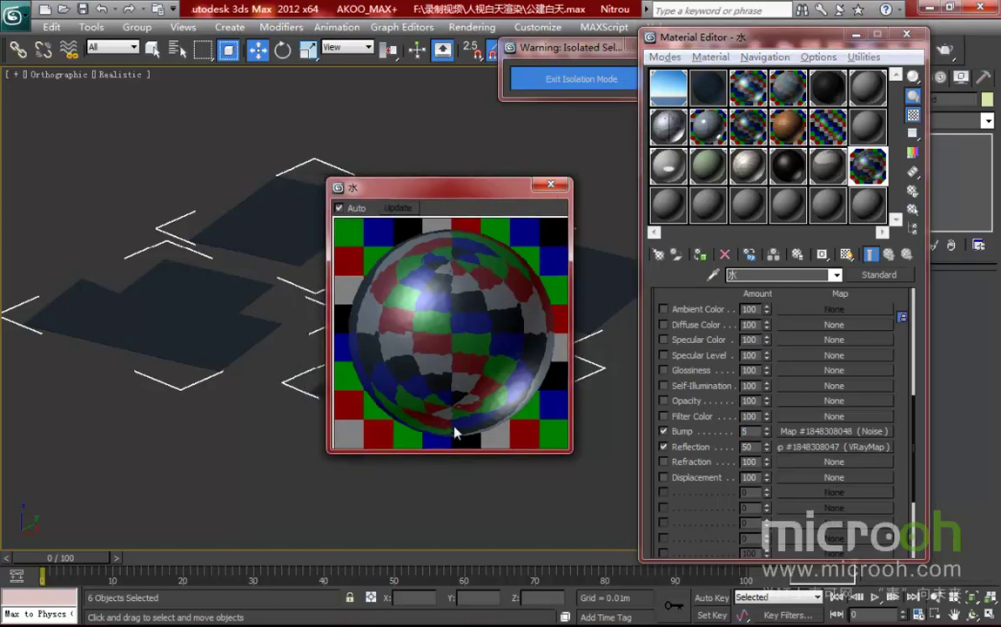
- Exit isolation mode and hide the selected water surfaces
left_click(570, 79)
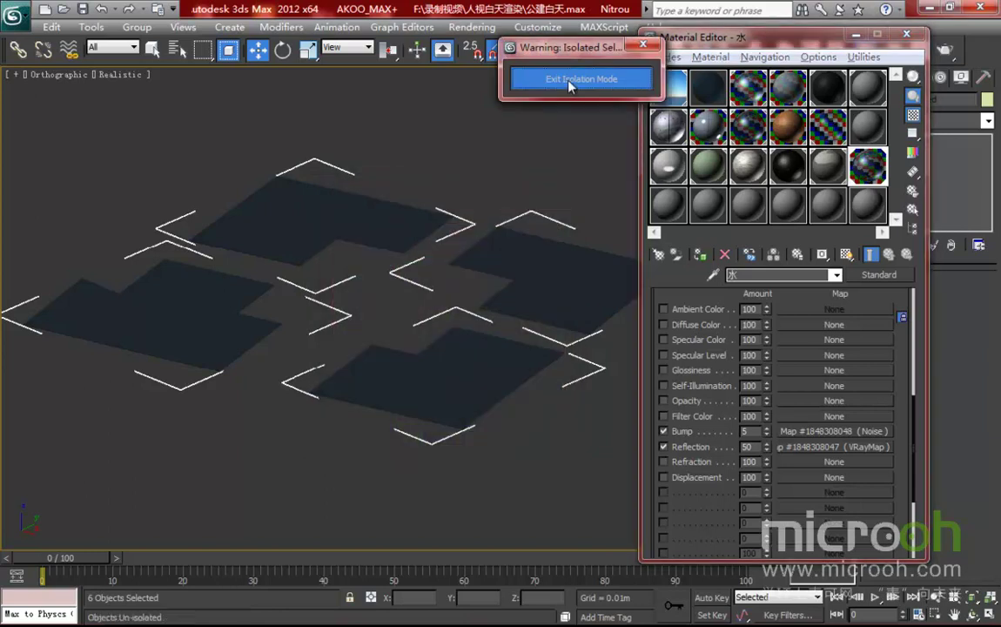
right_click(471, 303)
left_click(493, 260)
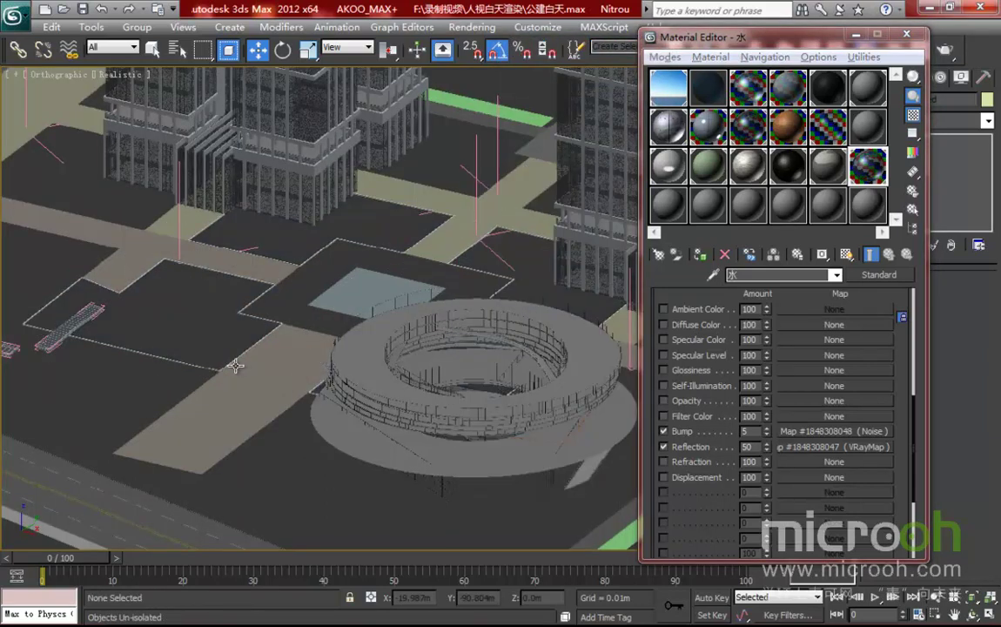
- Sample the material of the paved strip beside the road into the empty 19 - Default slot
middle_click_drag(238, 366, 385, 315)
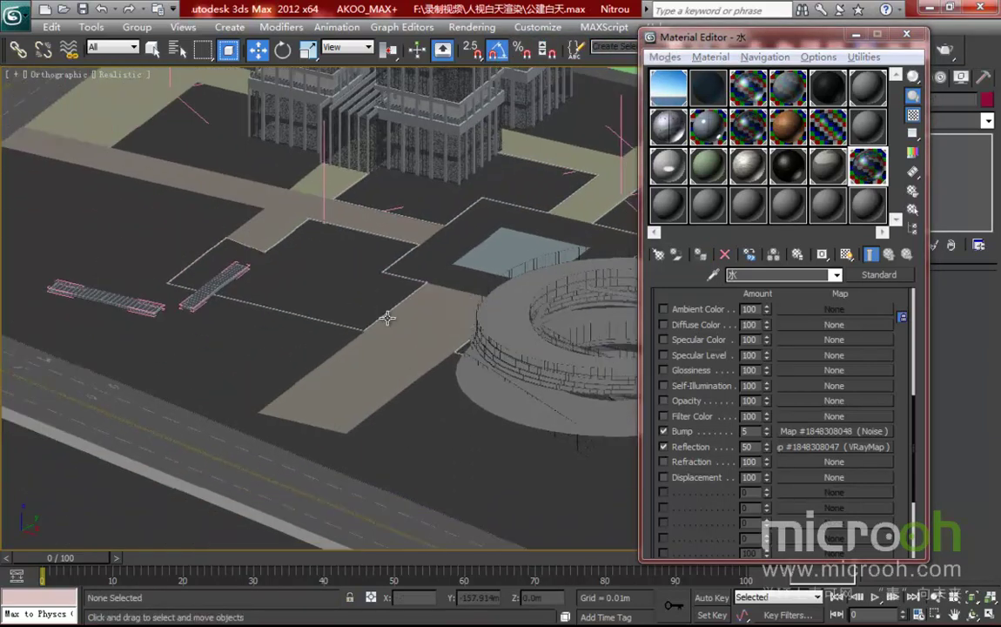
middle_click_drag(420, 375, 486, 319)
scroll(439, 345, "up", 2)
scroll(380, 391, "up", 2)
middle_click_drag(379, 391, 489, 313)
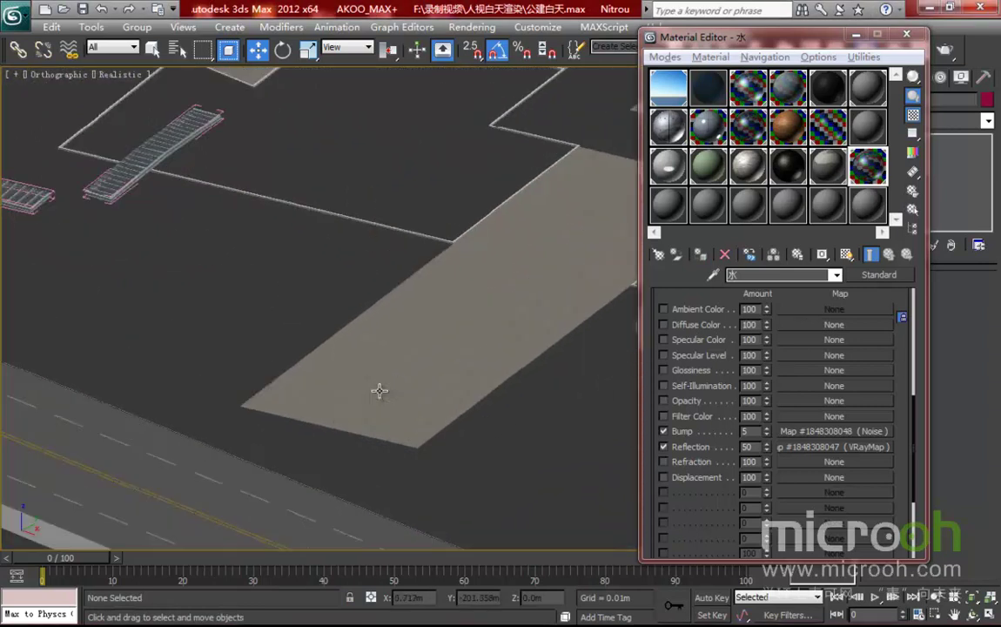
left_click(672, 215)
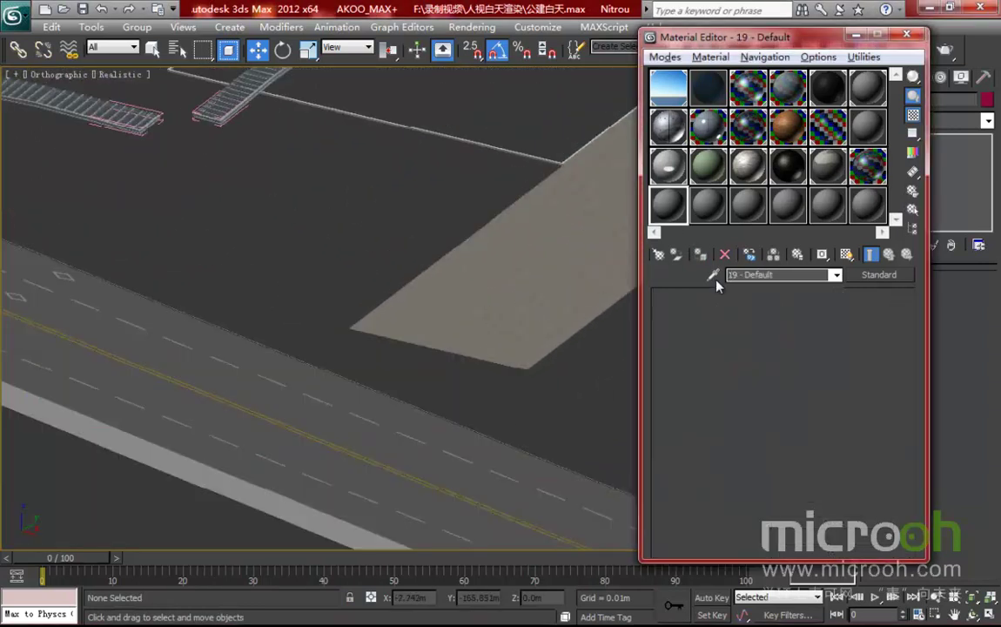
left_click(712, 277)
left_click(488, 280)
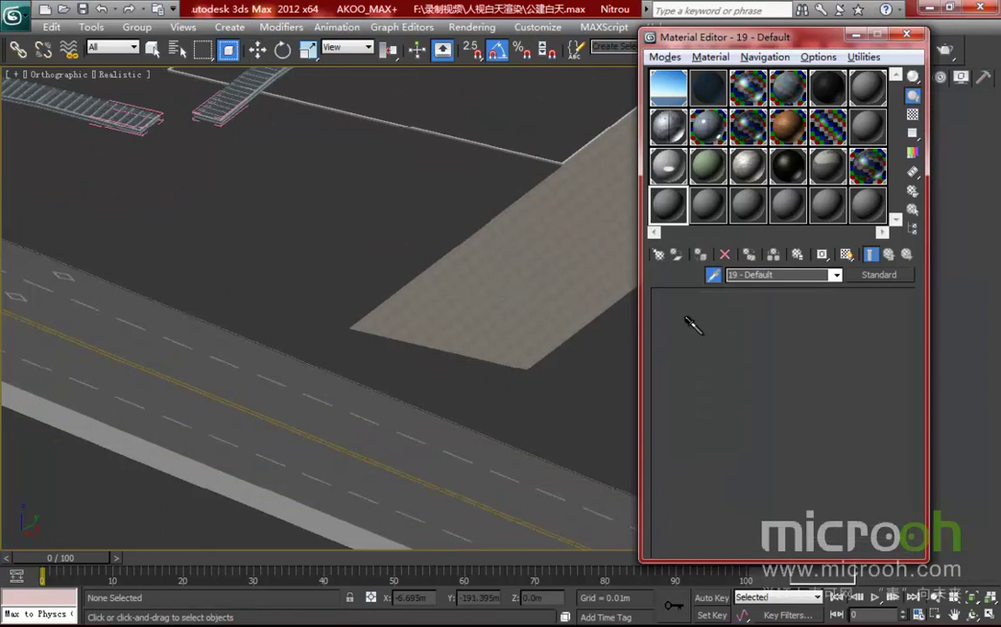
- Select all objects that use the 铺装5 paving material and inspect their texture up close
left_click(912, 209)
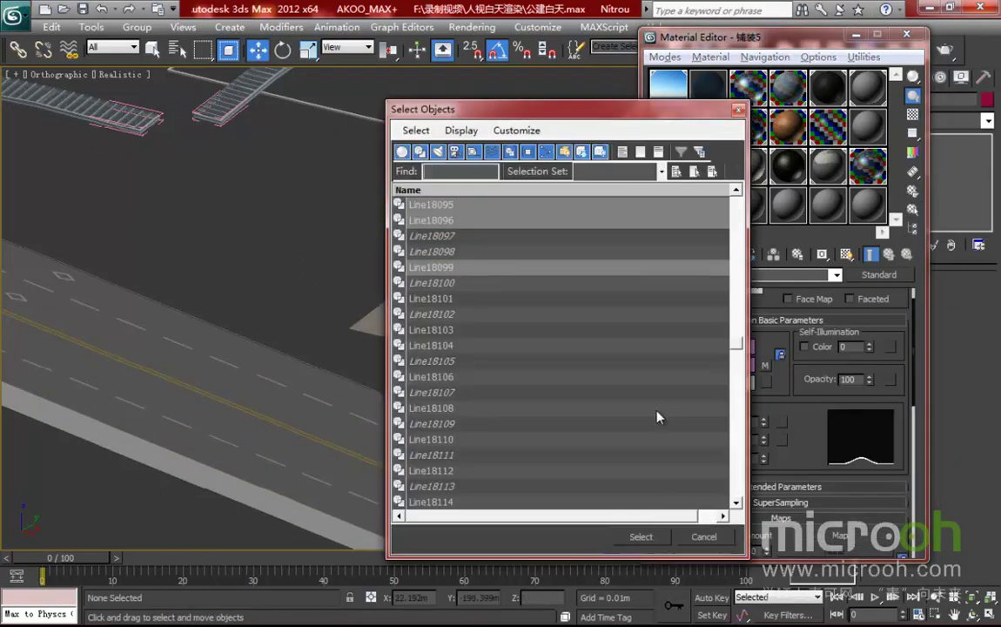
left_click(641, 536)
left_click_drag(792, 377, 792, 403)
scroll(523, 291, "up", 4)
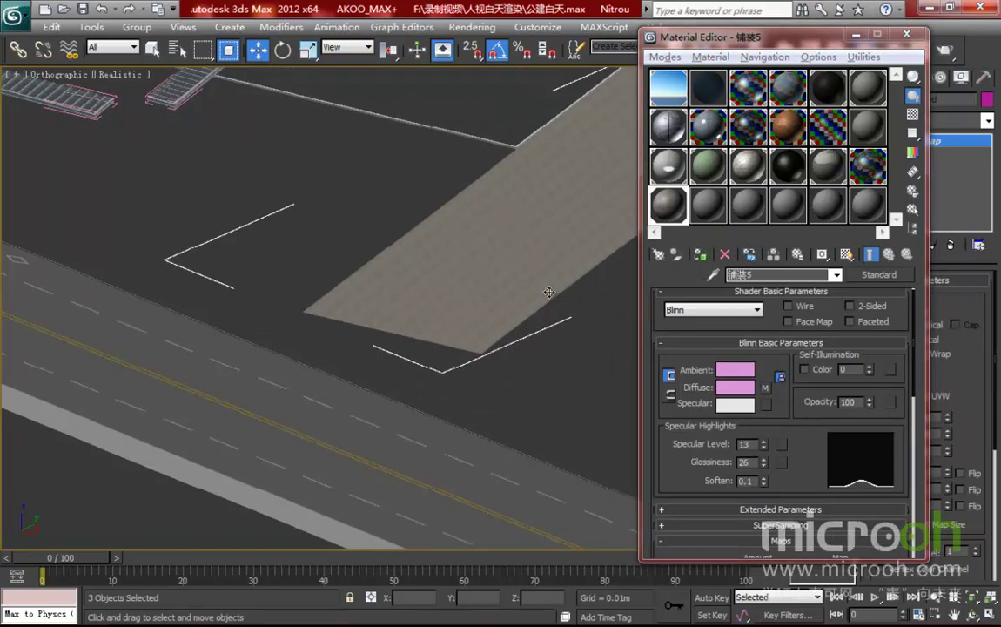
scroll(552, 297, "up", 6)
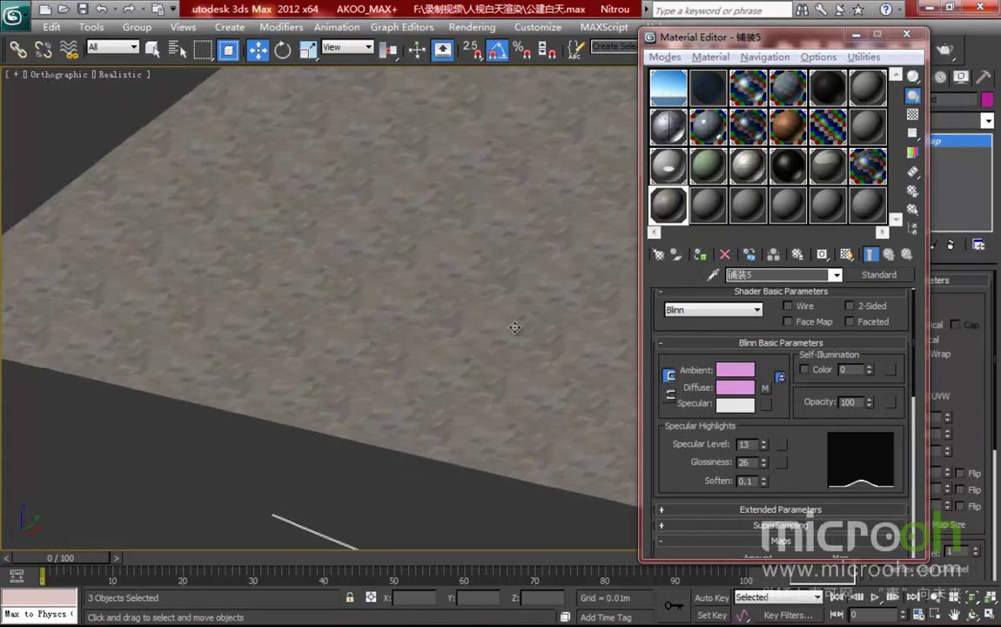
middle_click_drag(461, 322, 487, 324)
- Adjust the specular level of 铺装5 and copy its hungary006.jpg diffuse map into the Bump slot
left_click_drag(793, 398, 793, 360)
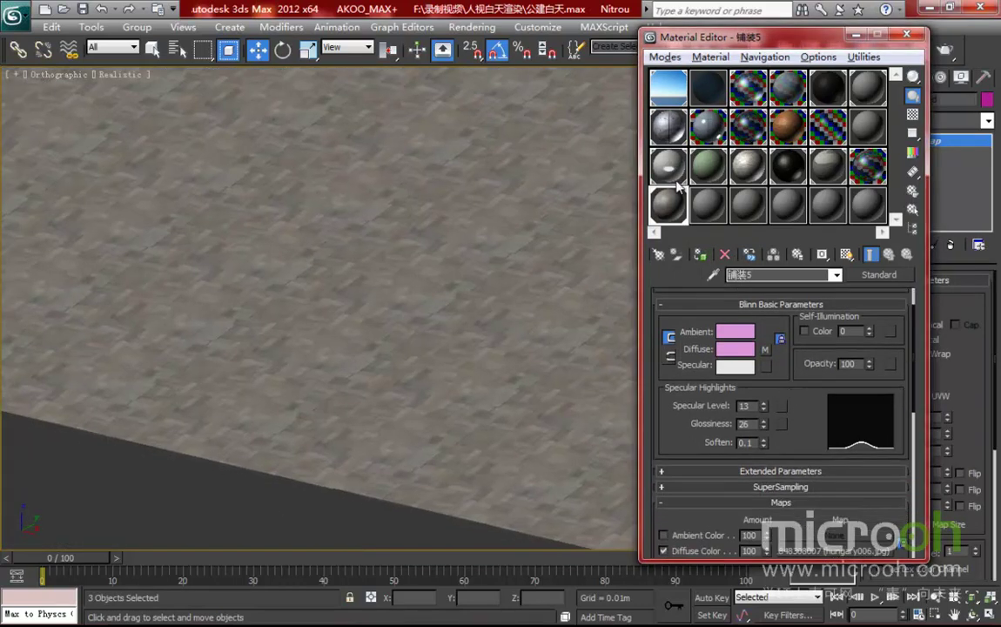
left_click_drag(763, 406, 764, 405)
left_click_drag(801, 441, 806, 260)
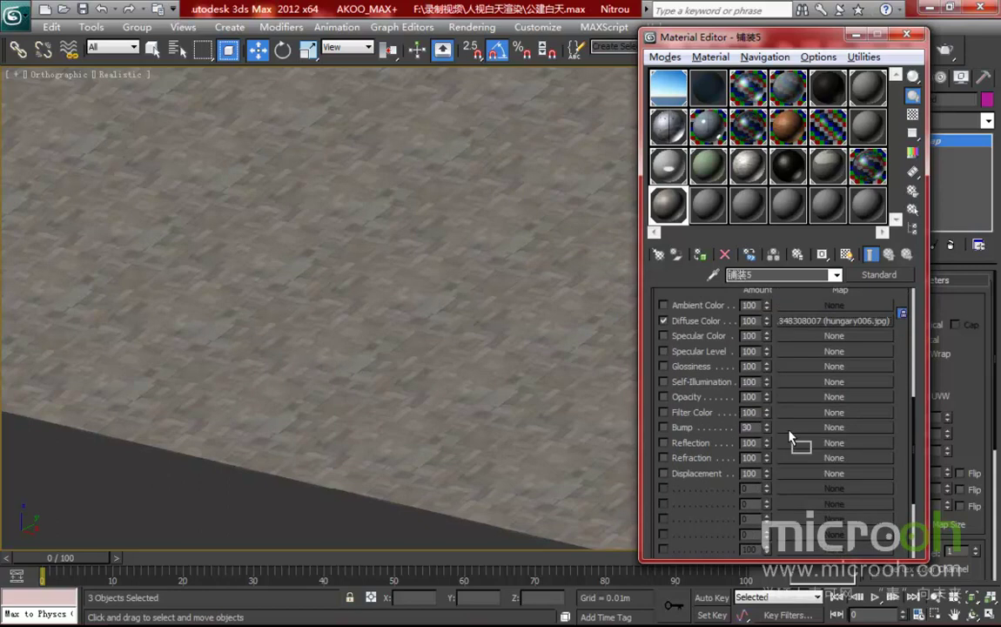
left_click_drag(790, 433, 792, 430)
left_click(749, 342)
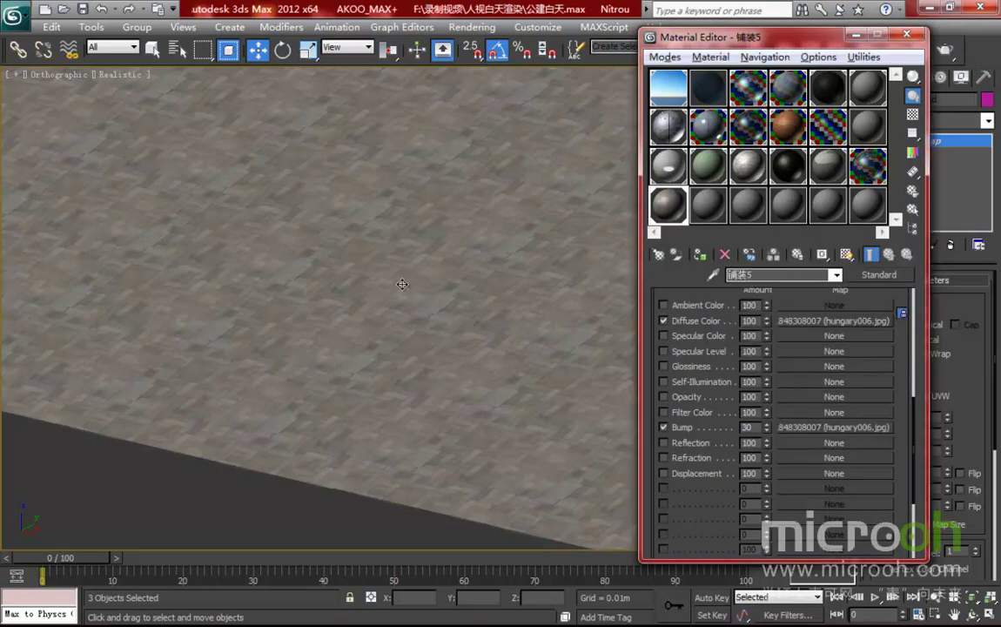
- Hide the selected paving objects
right_click(403, 270)
left_click(434, 241)
- Sample the material of the road surface into the empty 20 - Default slot
middle_click_drag(429, 358, 530, 314)
scroll(529, 328, "down", 6)
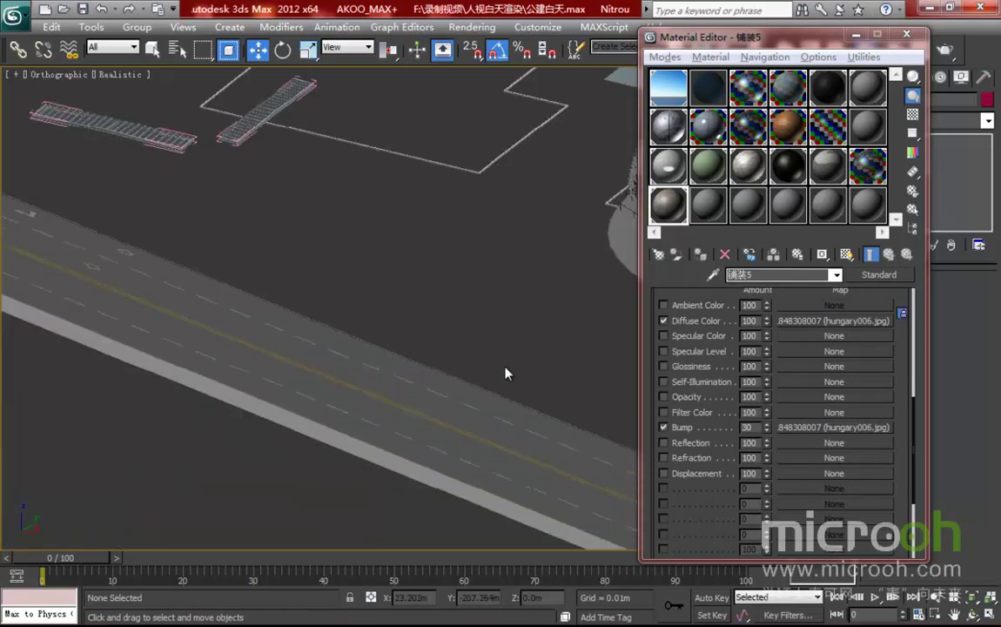
scroll(470, 331, "up", 10)
scroll(450, 161, "up", 2)
middle_click_drag(446, 213, 440, 348)
middle_click_drag(519, 253, 441, 351)
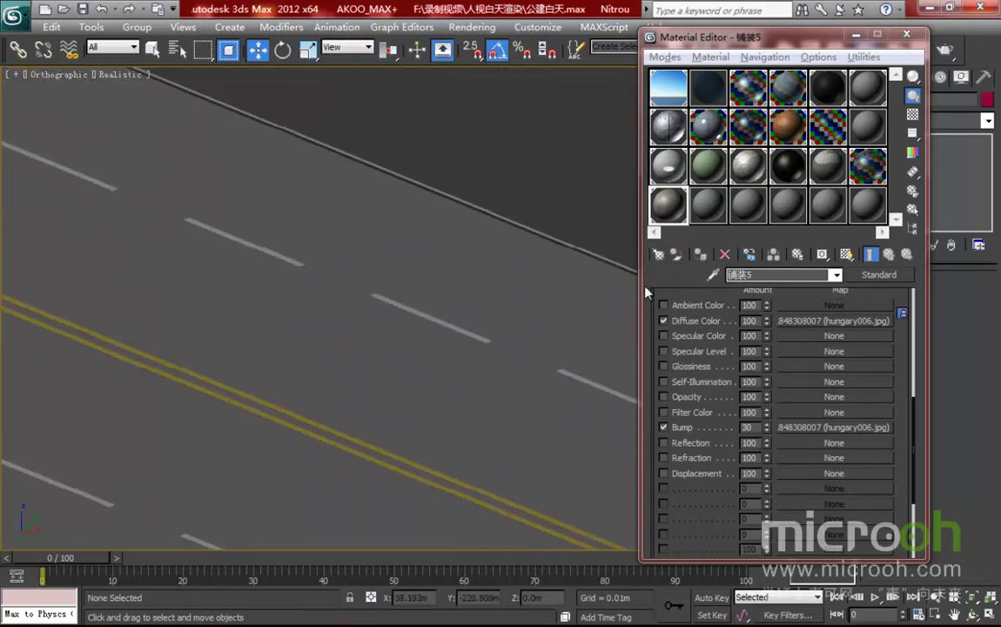
left_click(705, 207)
left_click(713, 275)
left_click(492, 242)
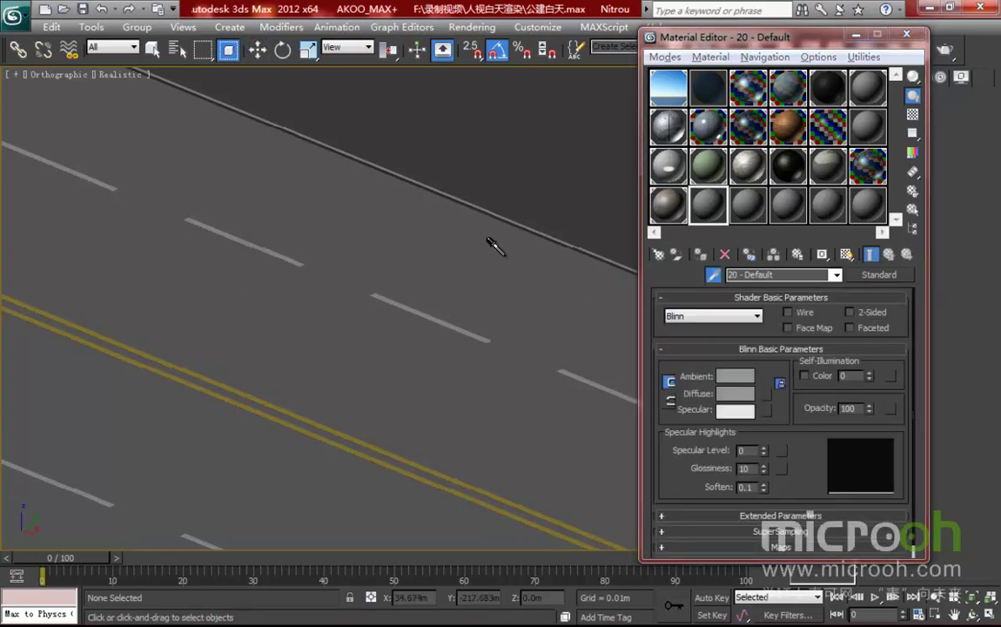
- Select all objects that use the 路 material and isolate them
left_click(914, 212)
left_click(641, 536)
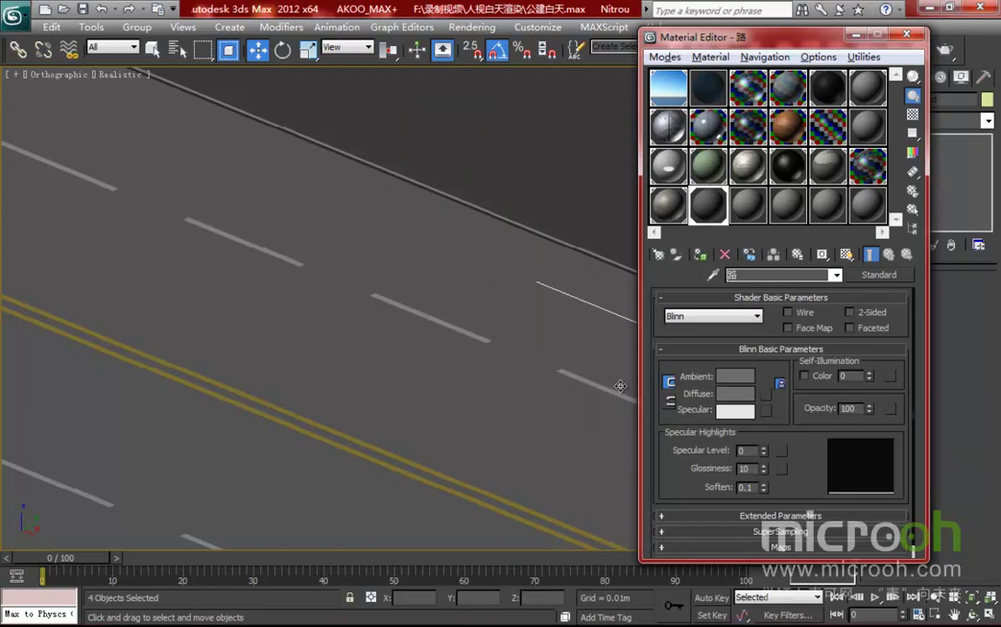
key("alt+q")
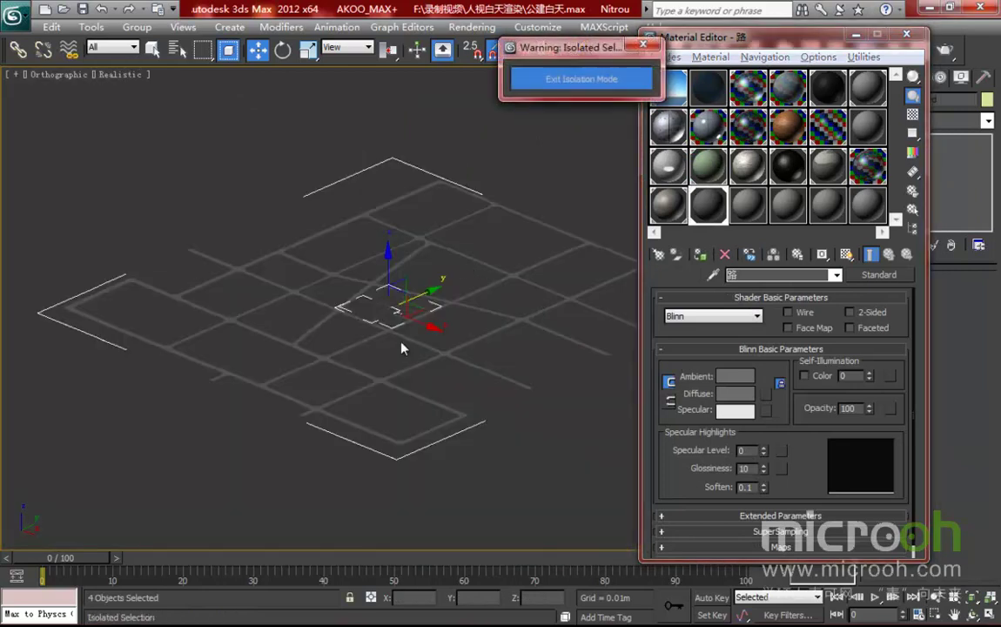
- Change the 路 material's type to VRayMtl
scroll(401, 349, "up", 10)
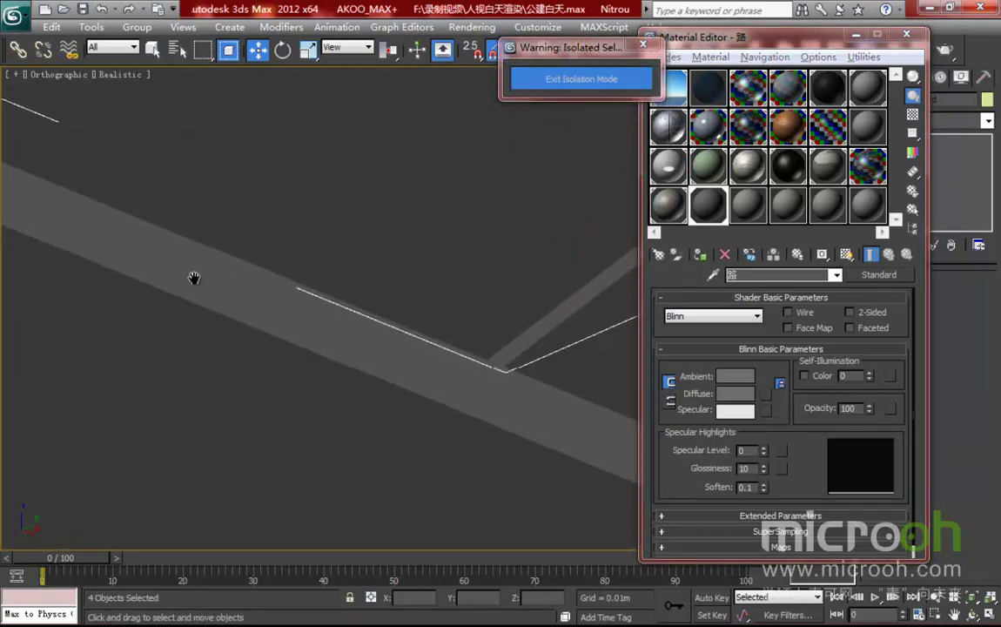
scroll(546, 289, "down", 5)
middle_click_drag(545, 289, 235, 329)
scroll(400, 275, "up", 3)
middle_click_drag(442, 266, 605, 185)
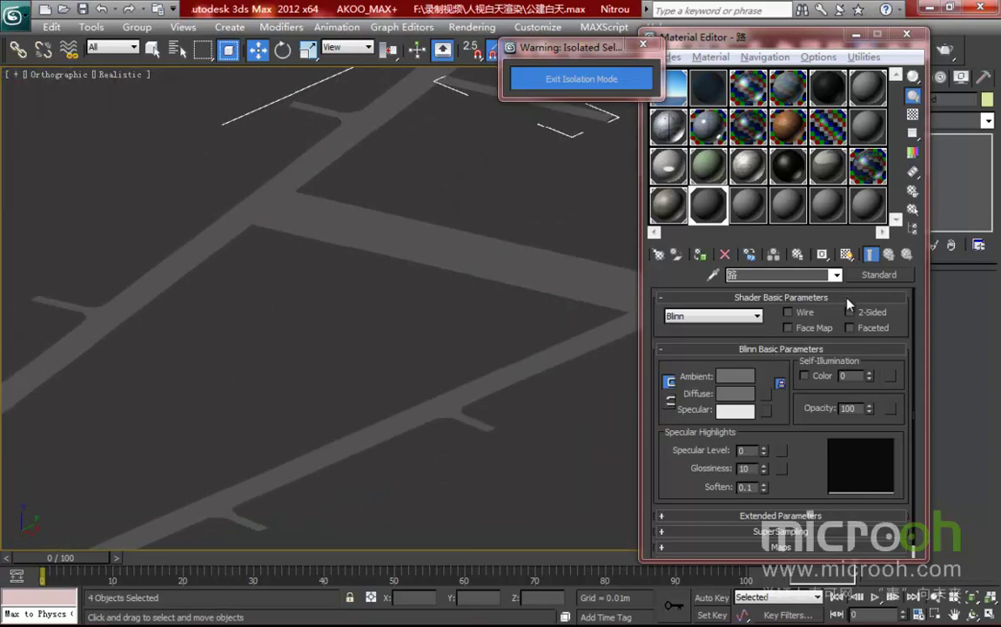
left_click(881, 275)
double_click(394, 375)
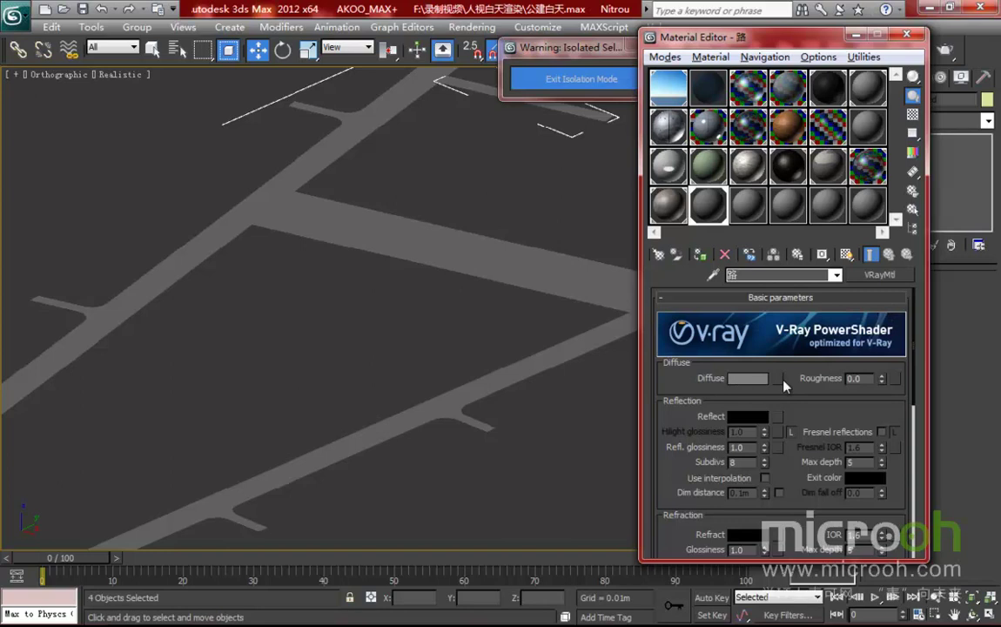
- Assign the dark asphalt bitmap ending in c29细化石才 from the MAP\road folder to the 路 material's Diffuse map
left_click(781, 379)
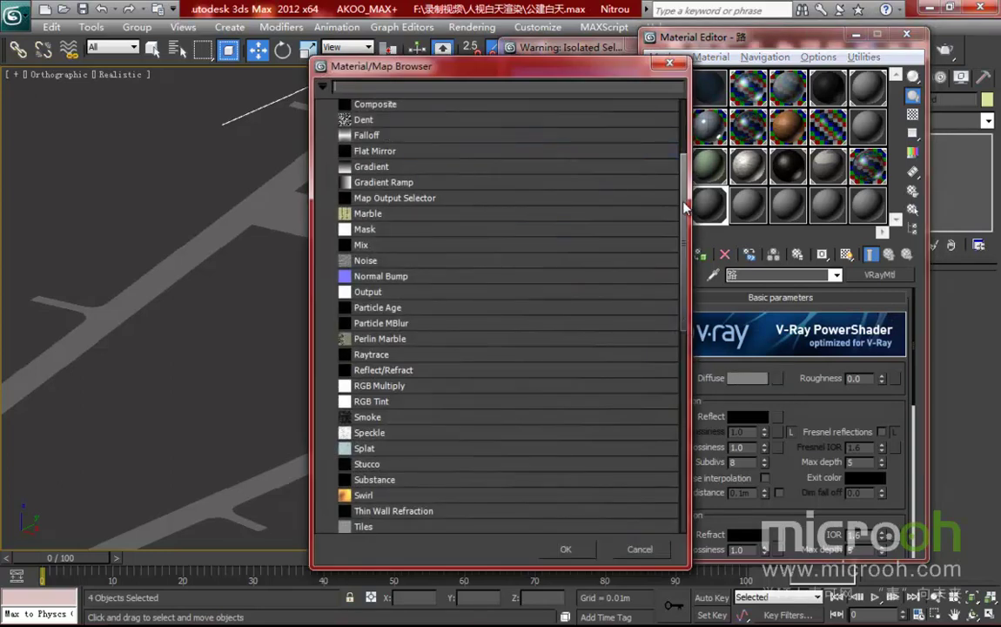
left_click_drag(684, 209, 688, 129)
double_click(367, 141)
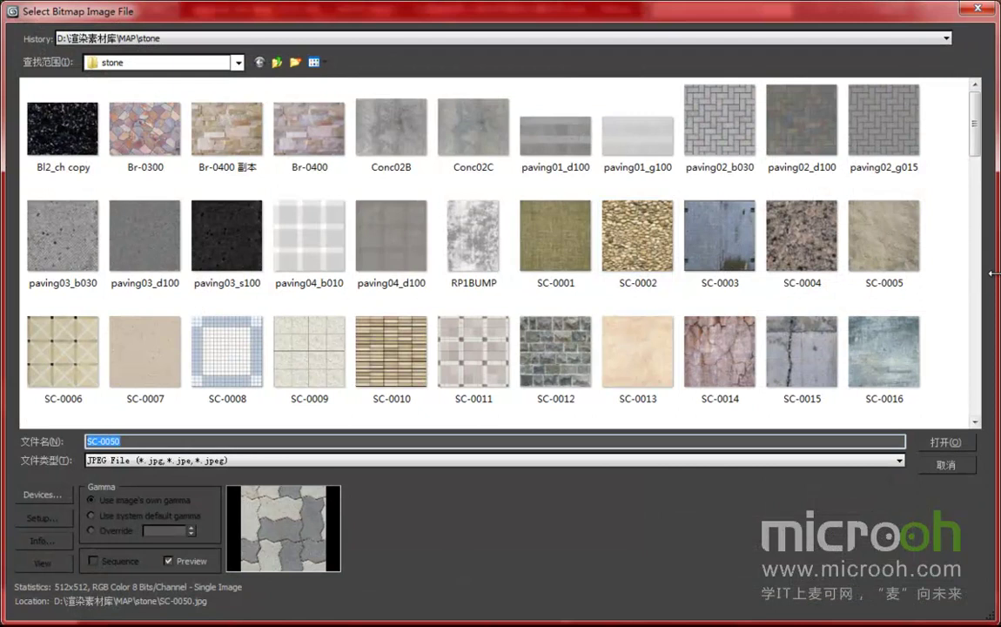
left_click(277, 63)
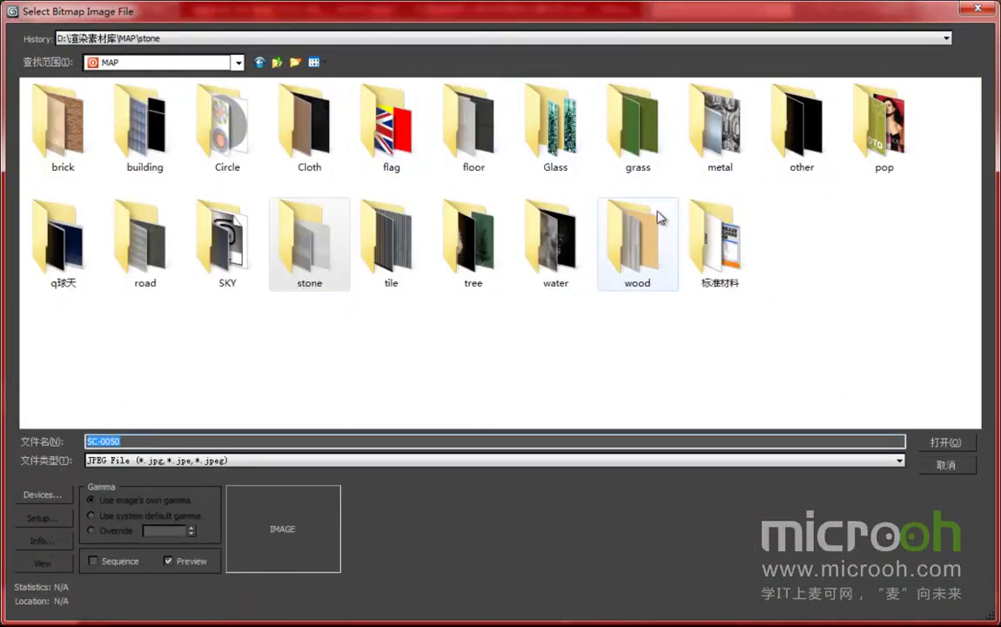
double_click(161, 262)
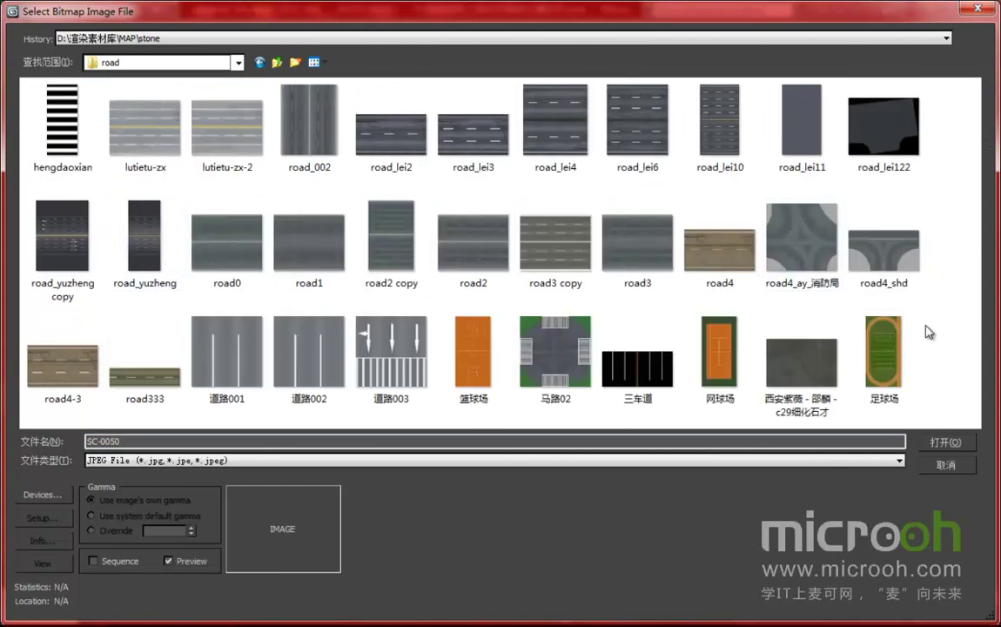
left_click(801, 364)
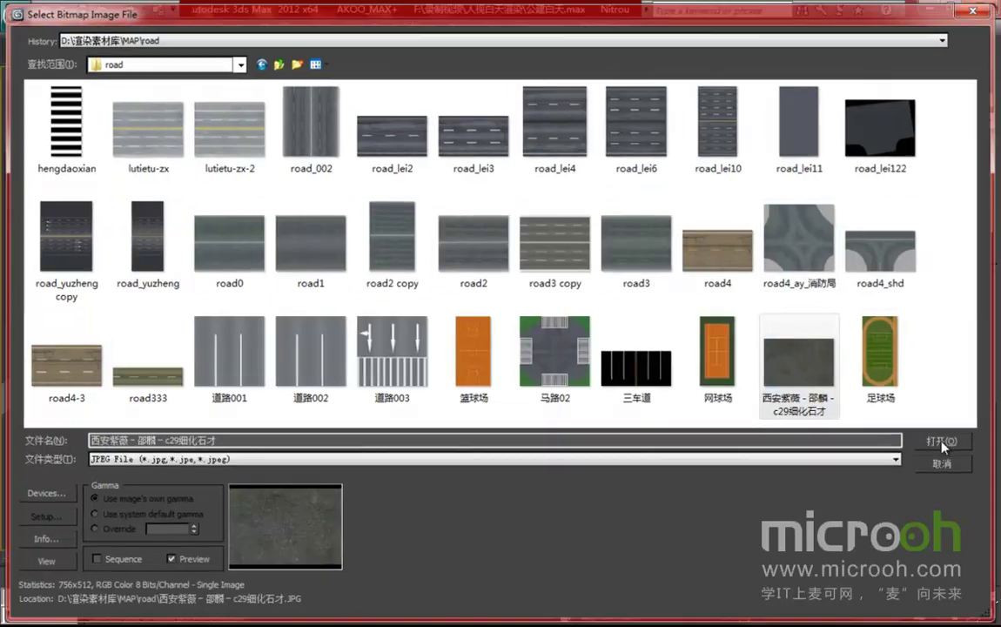
left_click(941, 439)
- Examine the scale and appearance of the asphalt texture along the isolated roads
scroll(487, 267, "up", 7)
middle_click_drag(526, 300, 303, 164)
scroll(443, 386, "up", 2)
middle_click_drag(443, 385, 456, 252)
scroll(476, 351, "up", 2)
middle_click_drag(477, 351, 465, 357)
scroll(529, 338, "down", 4)
middle_click_drag(529, 338, 506, 375)
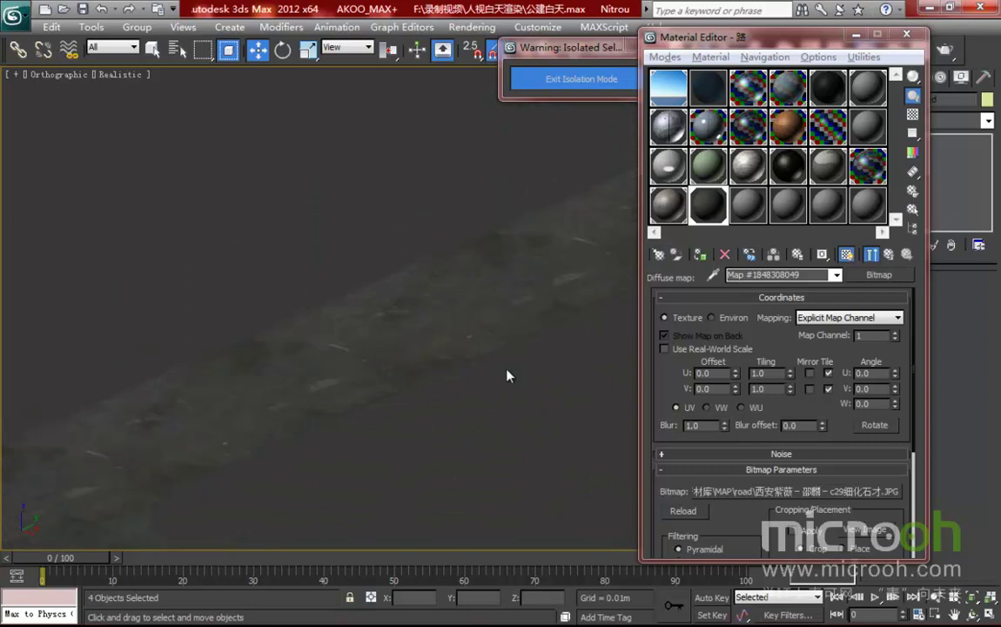
- Replace the 路 material's Diffuse bitmap with a Mix map, keeping the old bitmap as a sub-map
left_click(888, 254)
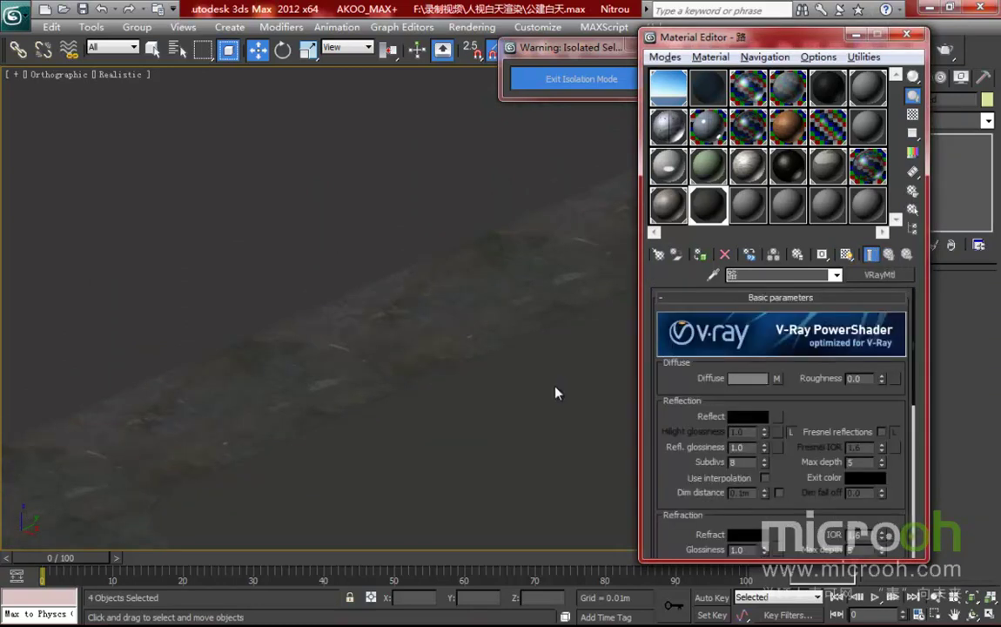
middle_click_drag(537, 343, 497, 340)
left_click(780, 378)
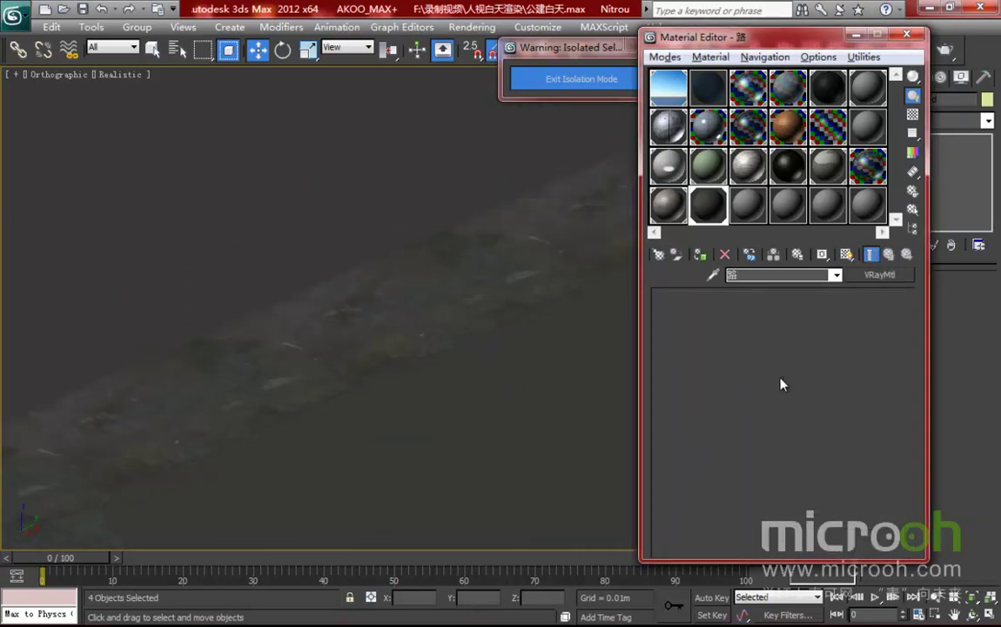
left_click(877, 275)
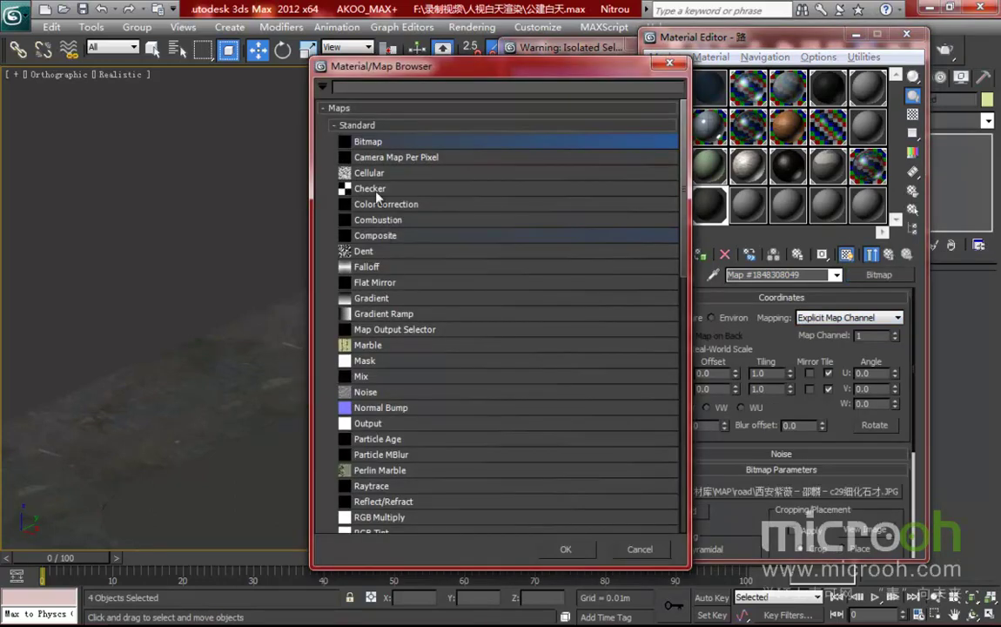
left_click(362, 378)
double_click(362, 380)
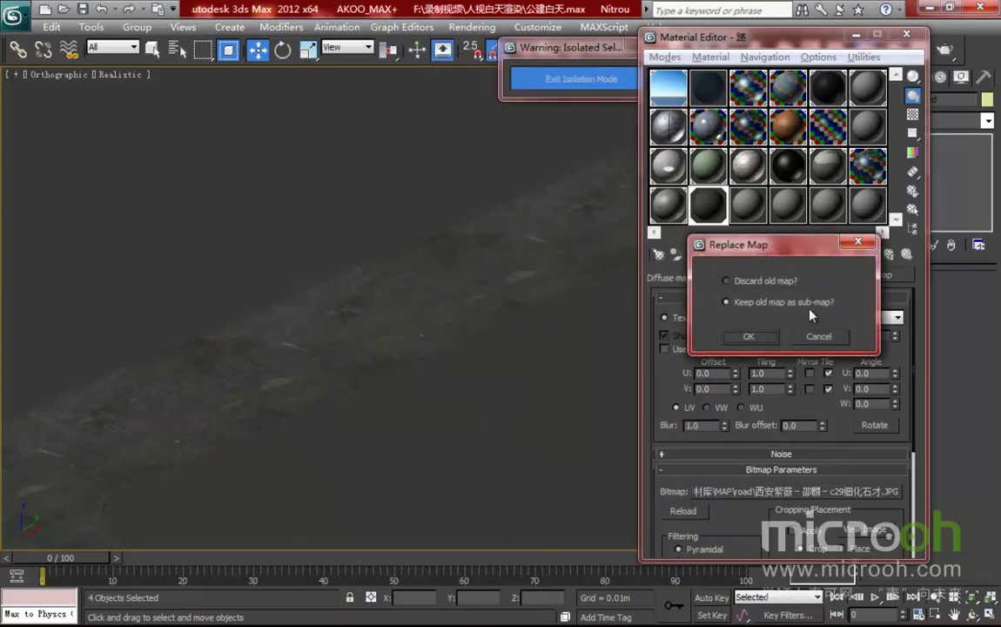
left_click(748, 337)
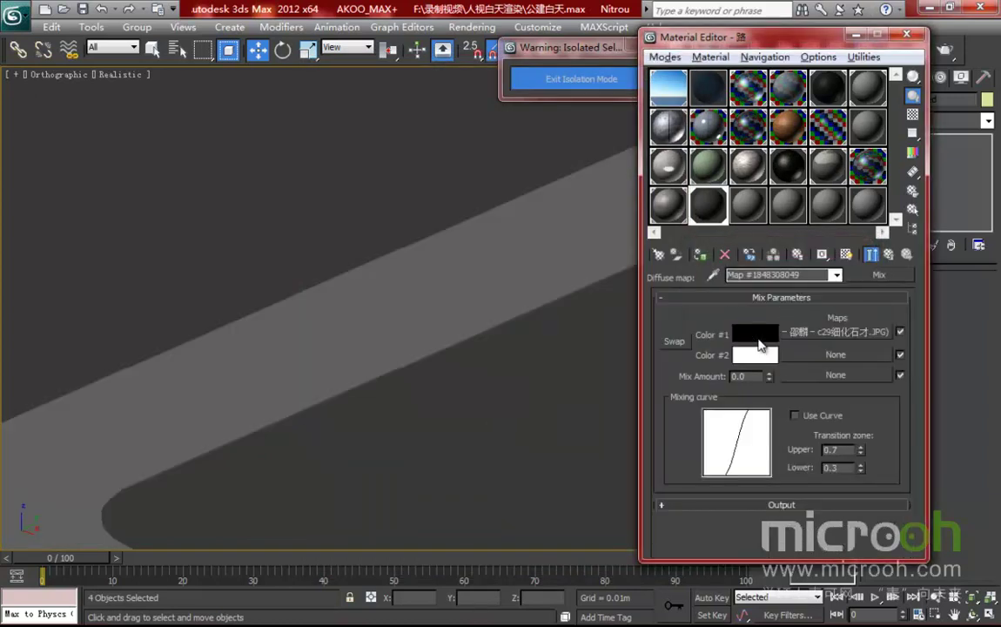
- Show the asphalt bitmap in the Mix map's Color #1 slot on the isolated roads in the viewport
left_click(888, 253)
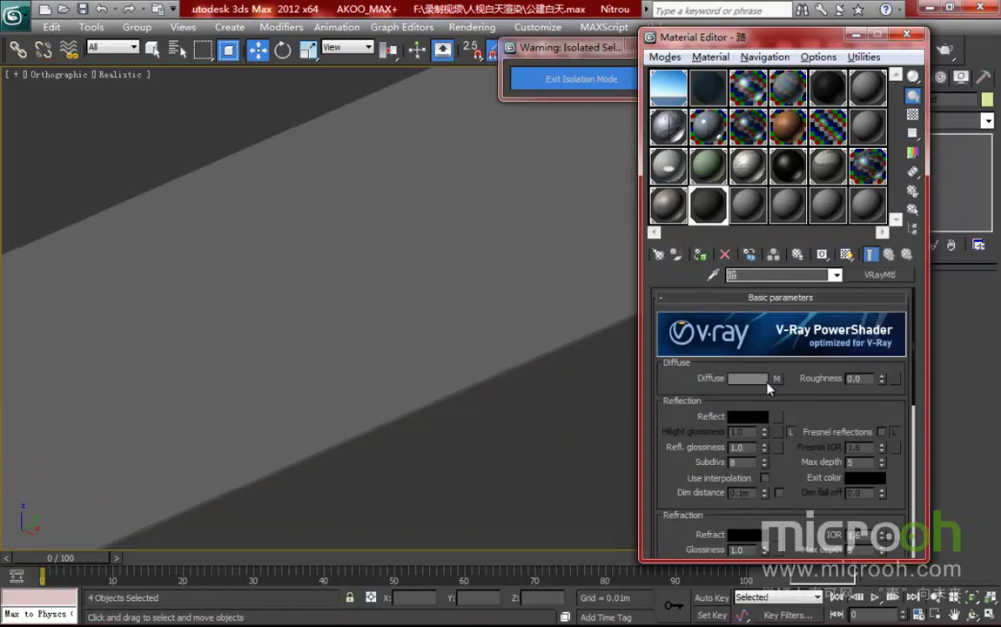
left_click(777, 380)
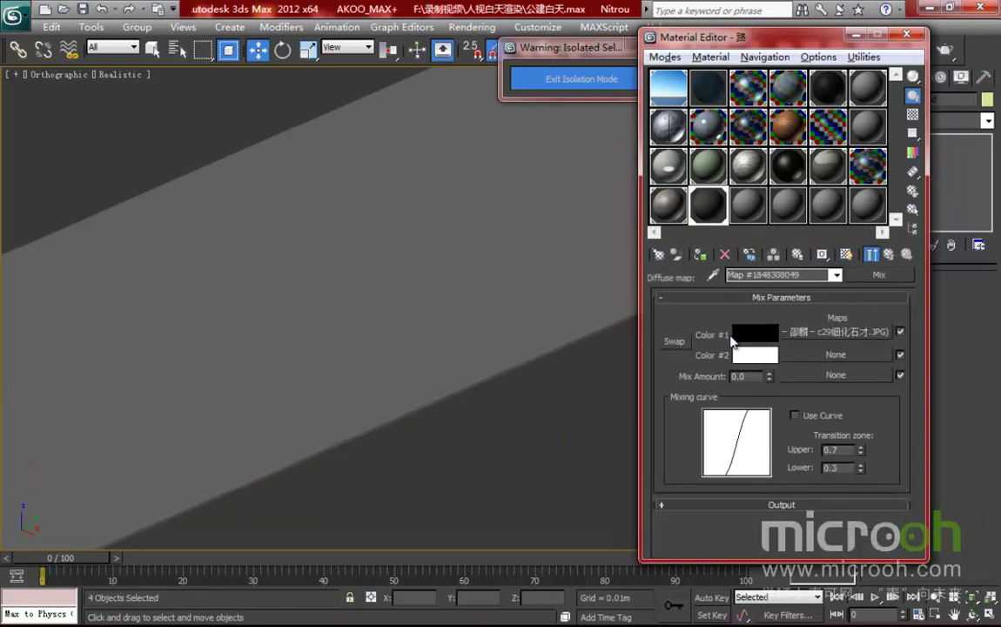
middle_click_drag(446, 260, 455, 261)
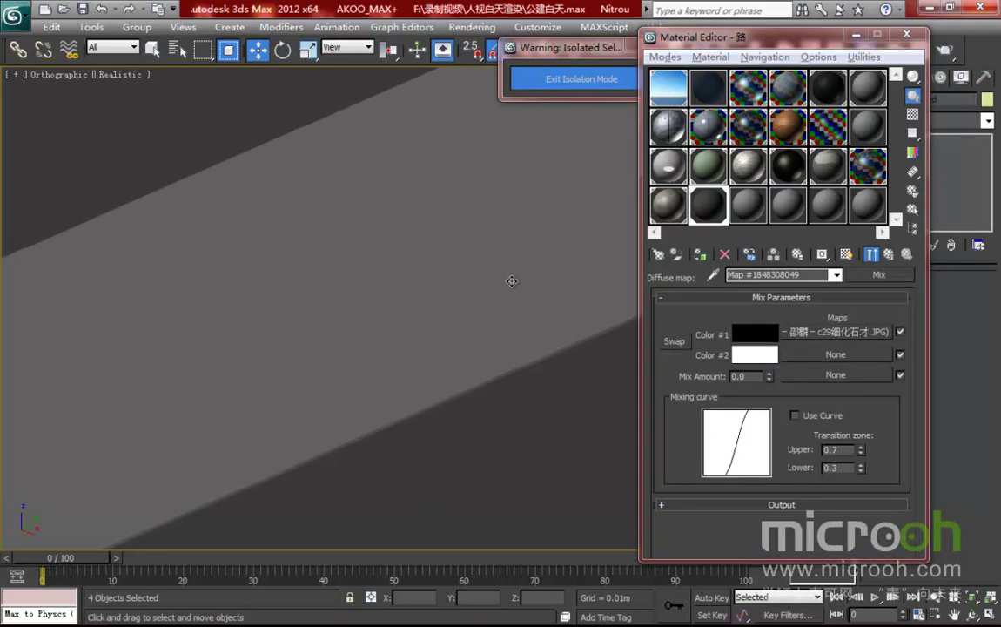
left_click(832, 331)
left_click(847, 254)
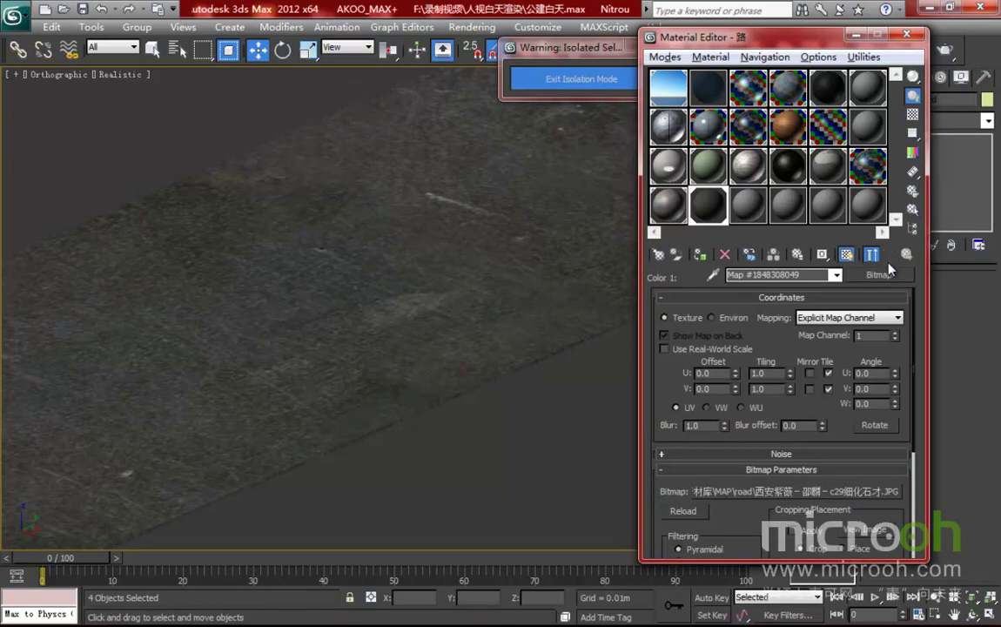
left_click(888, 255)
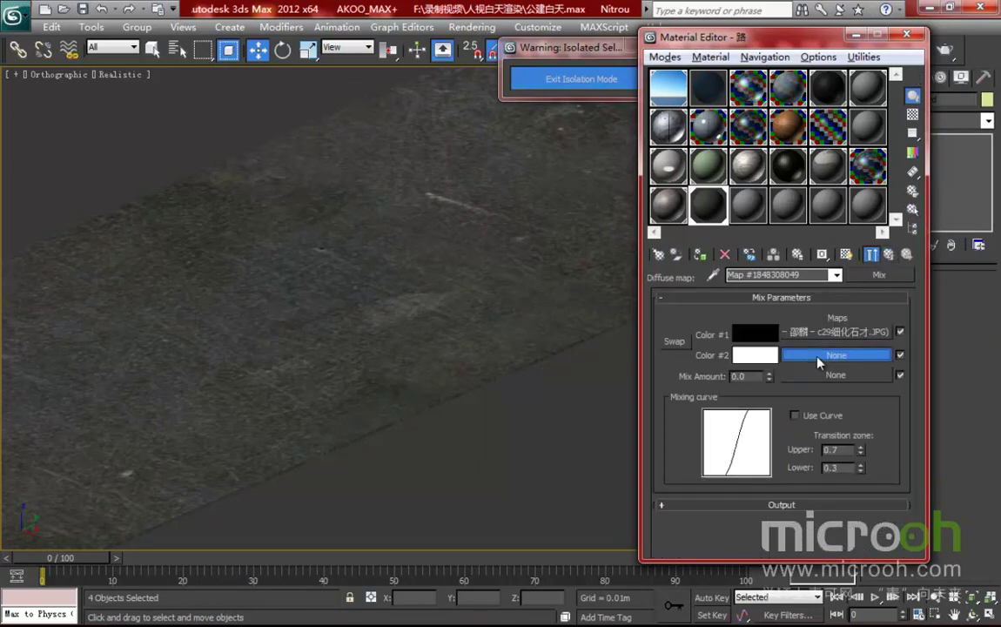
- Assign the cncr_road-1 bitmap from the d-道路 folder to the Mix map's Color #2 slot
left_click(818, 361)
double_click(368, 141)
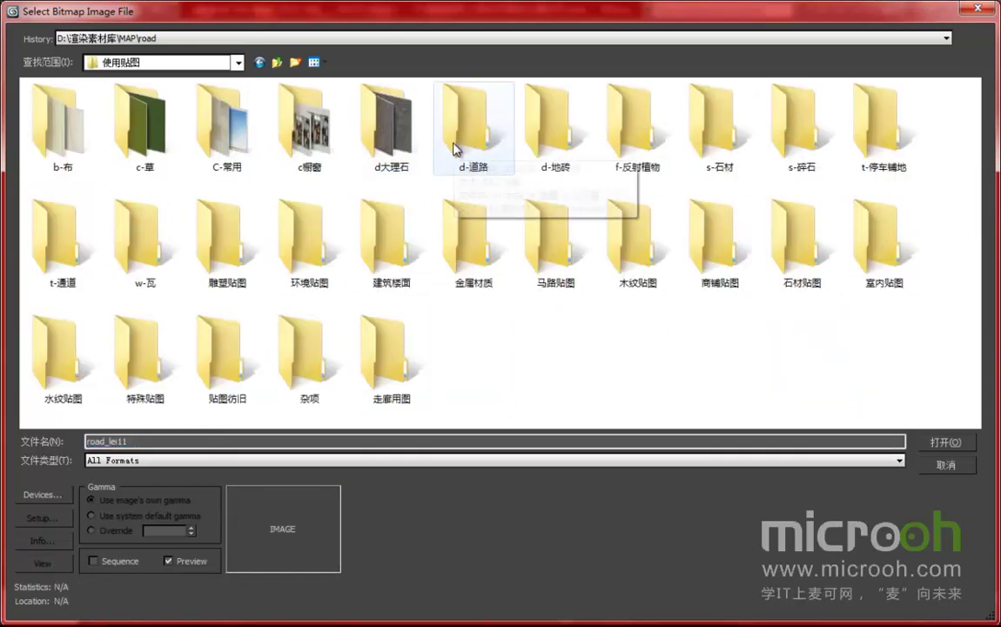
double_click(453, 144)
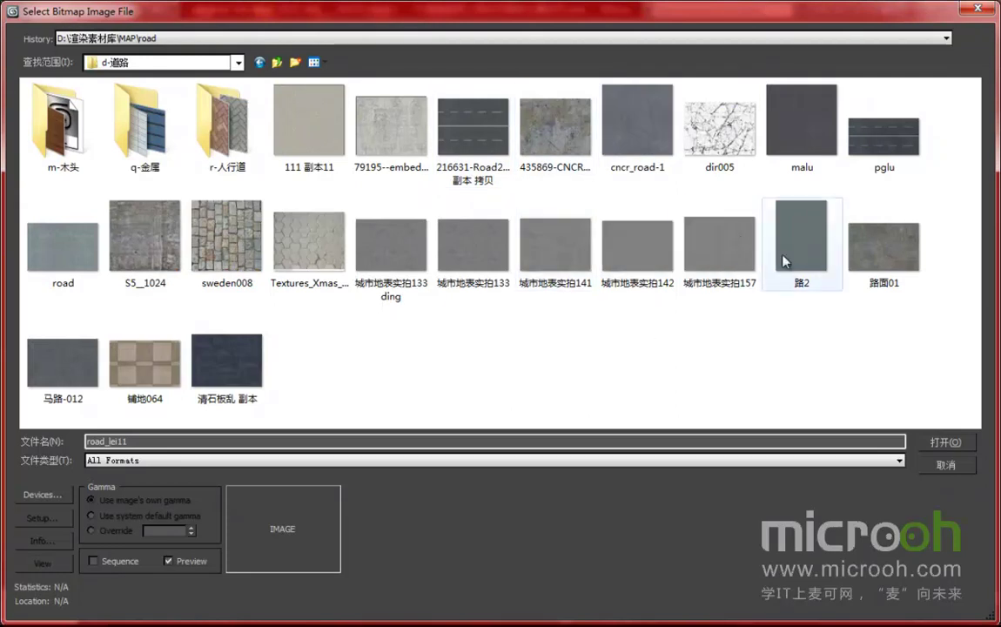
left_click(644, 135)
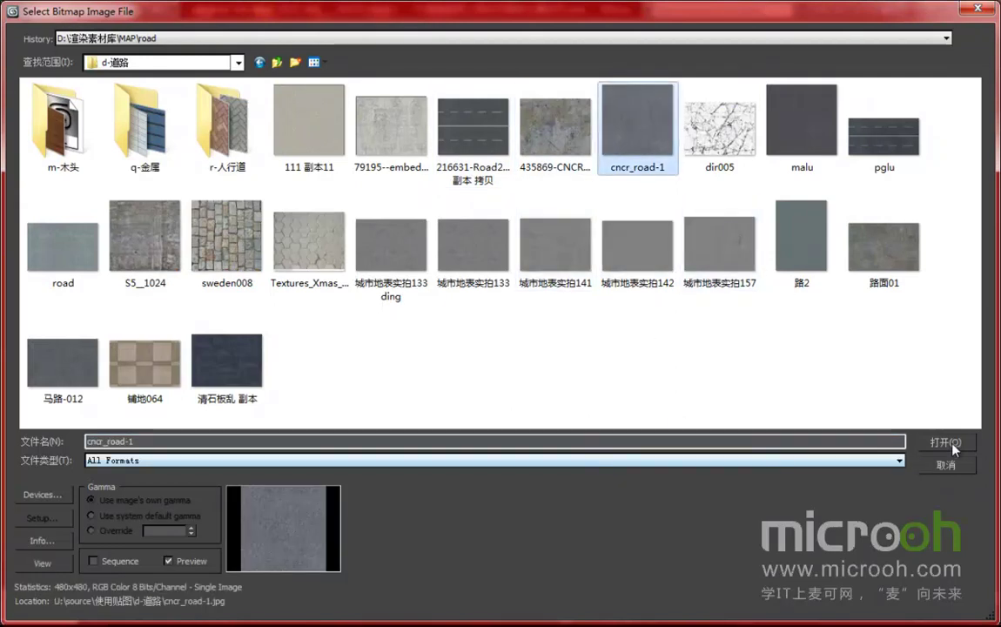
left_click(952, 445)
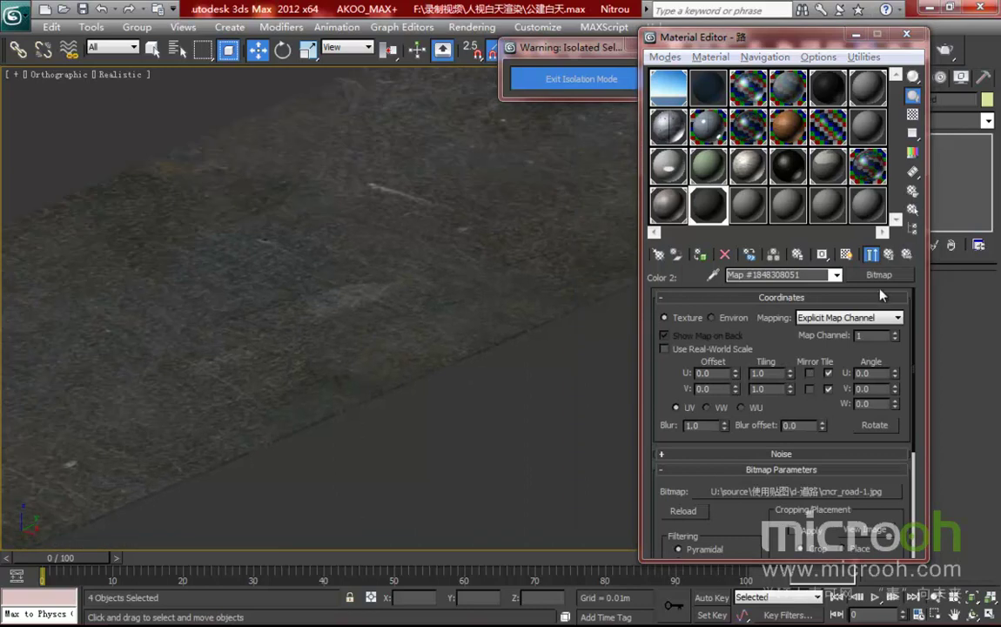
left_click(889, 254)
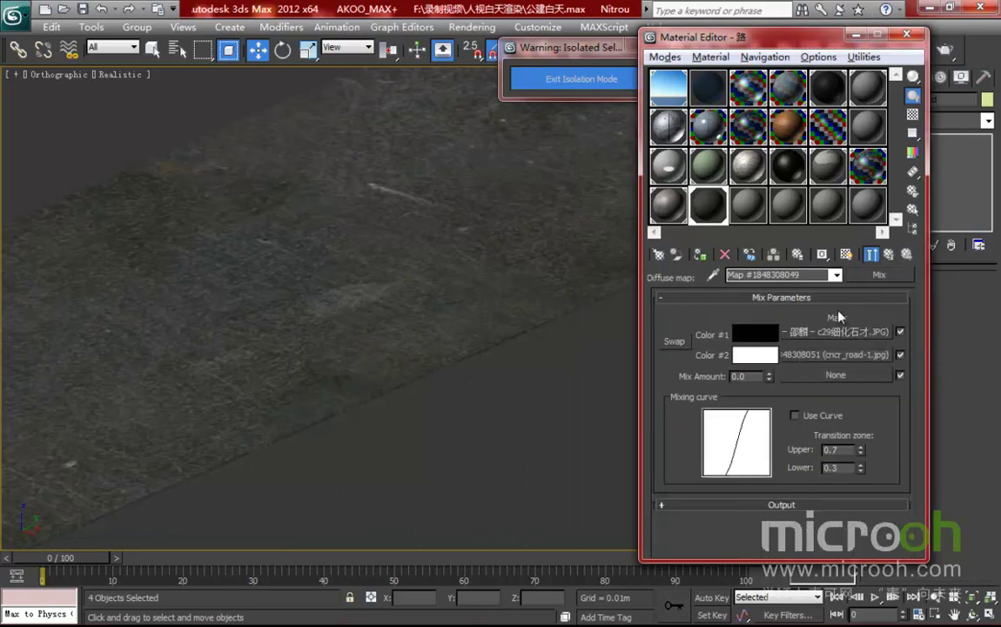
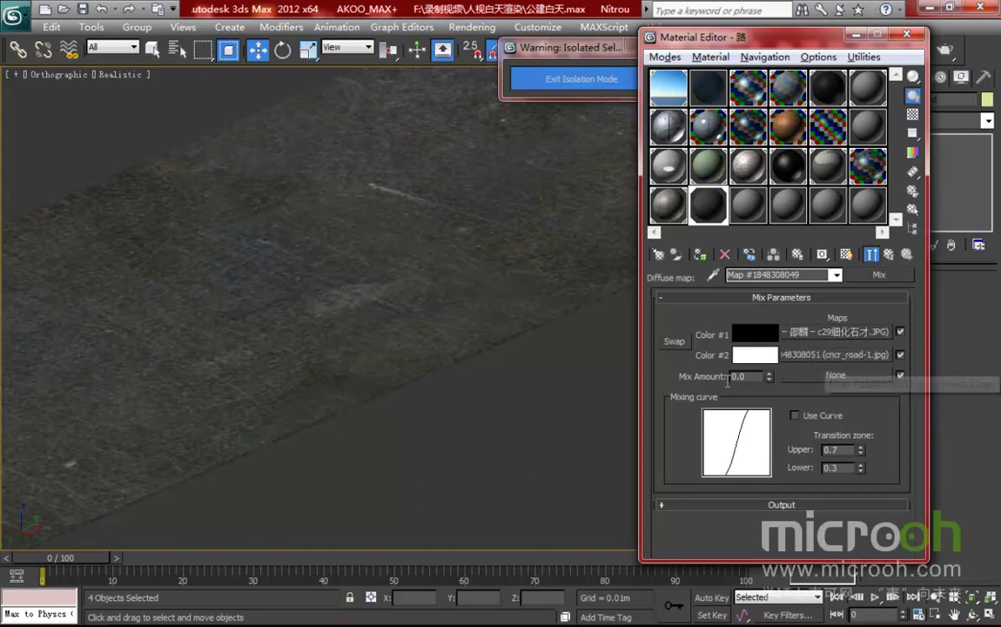
- Set the Mix Amount to 50 and open an enlarged preview of the 路 sample with a patterned background
left_click_drag(752, 376, 691, 388)
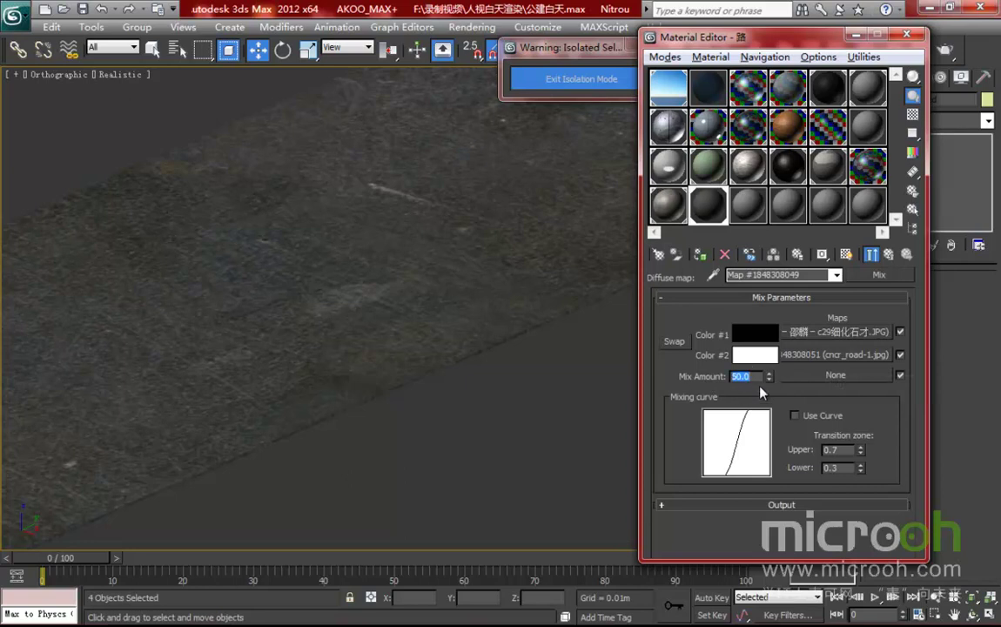
double_click(709, 207)
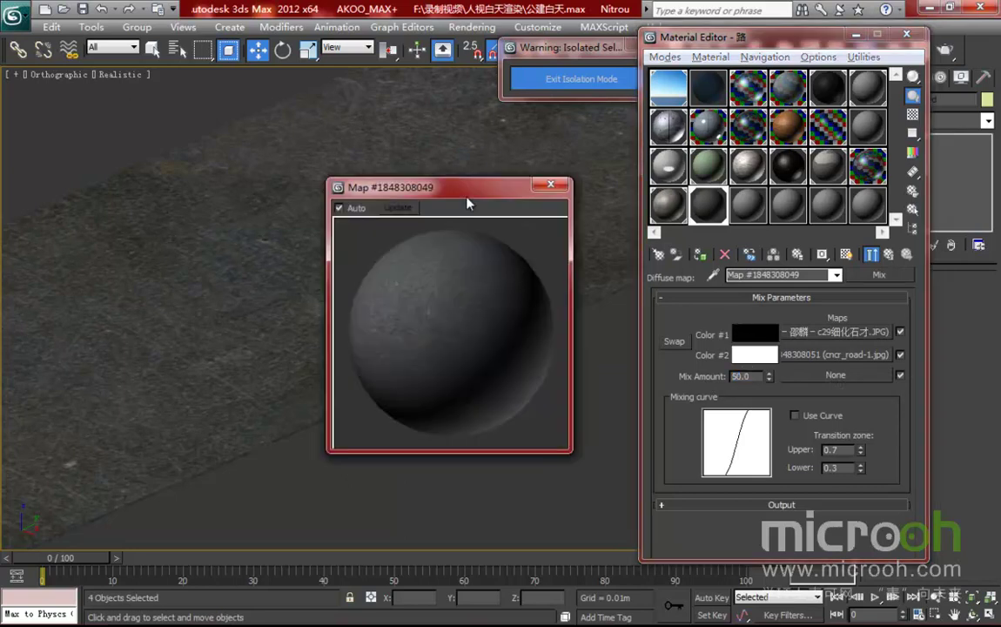
left_click_drag(450, 198, 373, 186)
key("b")
- Try a Mix Amount of 100 in the enlarged preview and restore it to 50
double_click(753, 376)
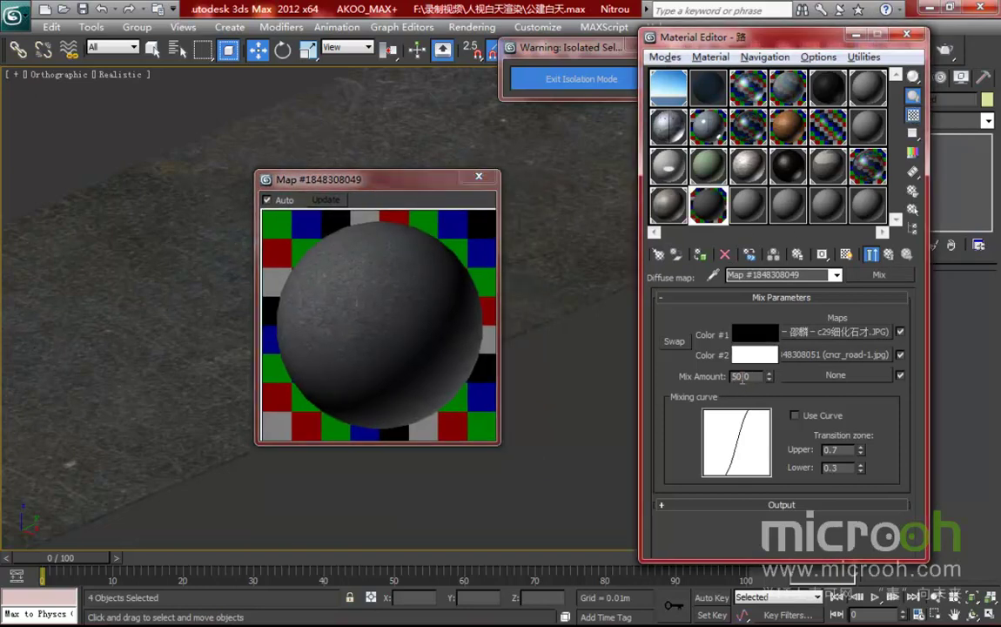
type("100")
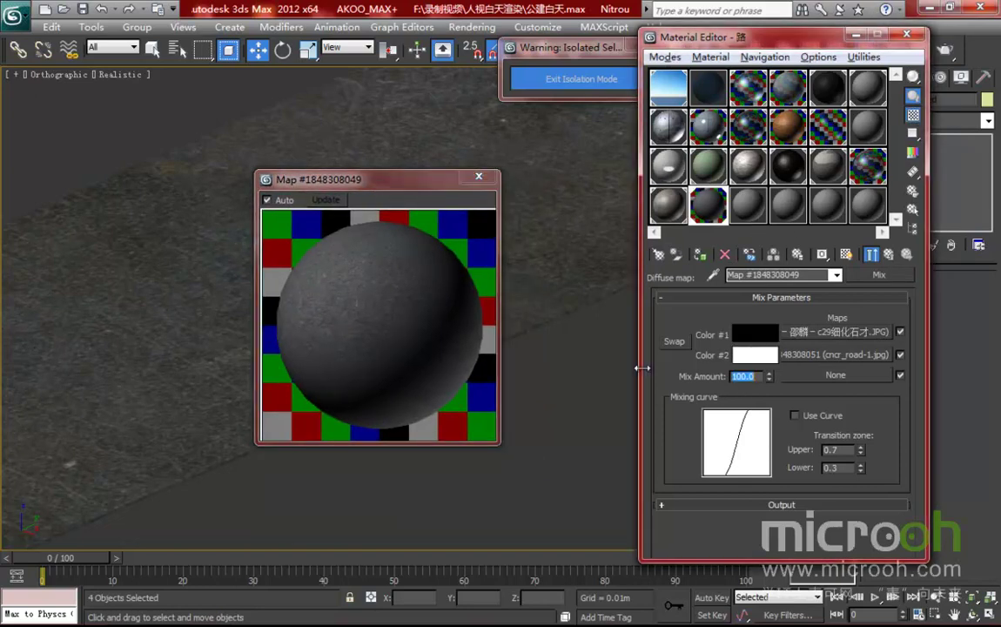
key("Return")
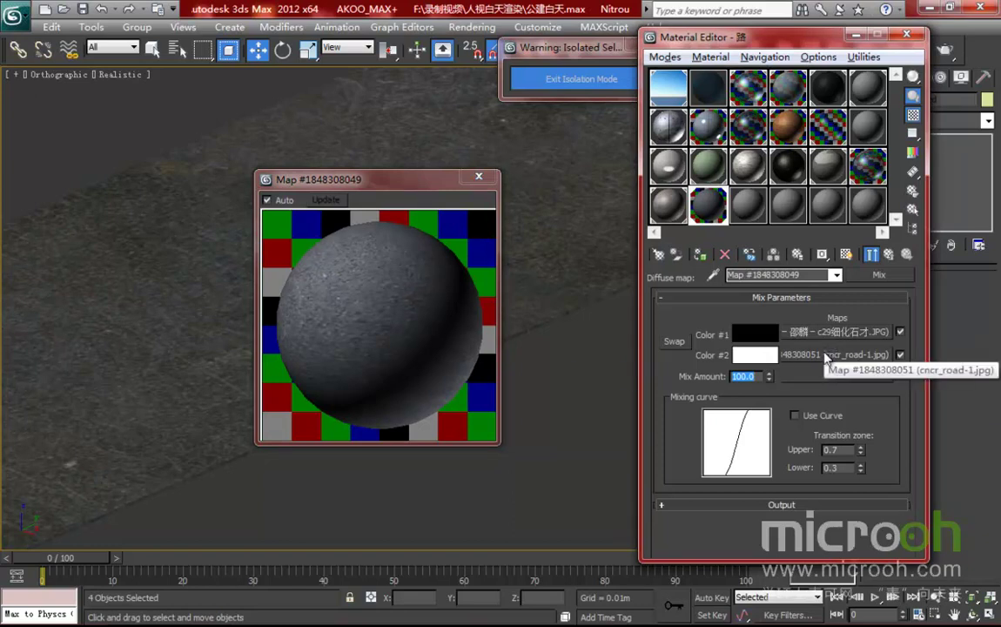
type("50")
key("Return")
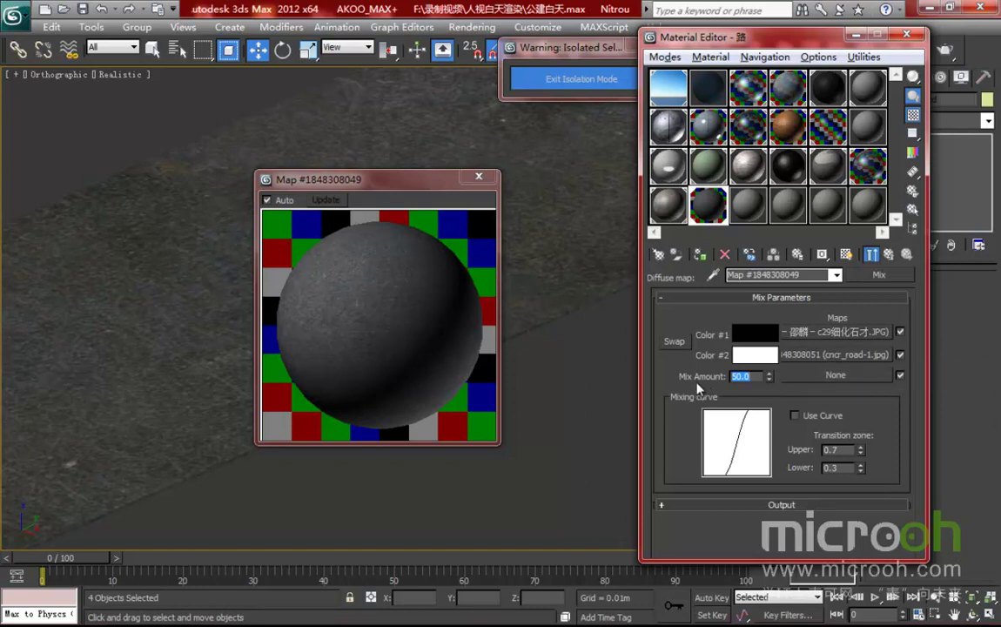
- Start a Bitmap for the Mix Amount slot and look through the 马路贴图 folder for a mask image
left_click(821, 376)
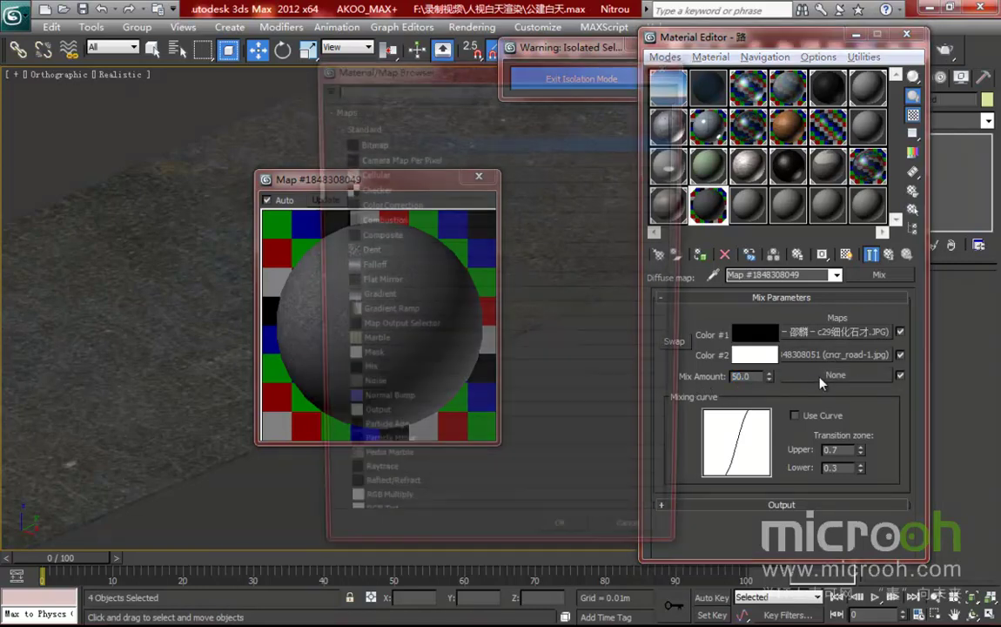
double_click(367, 145)
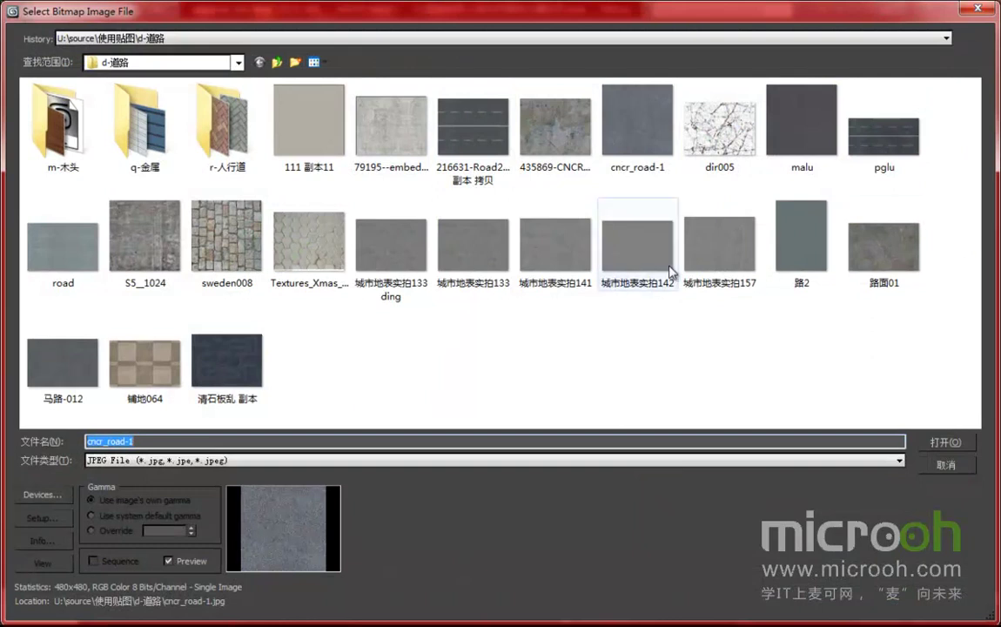
left_click(273, 62)
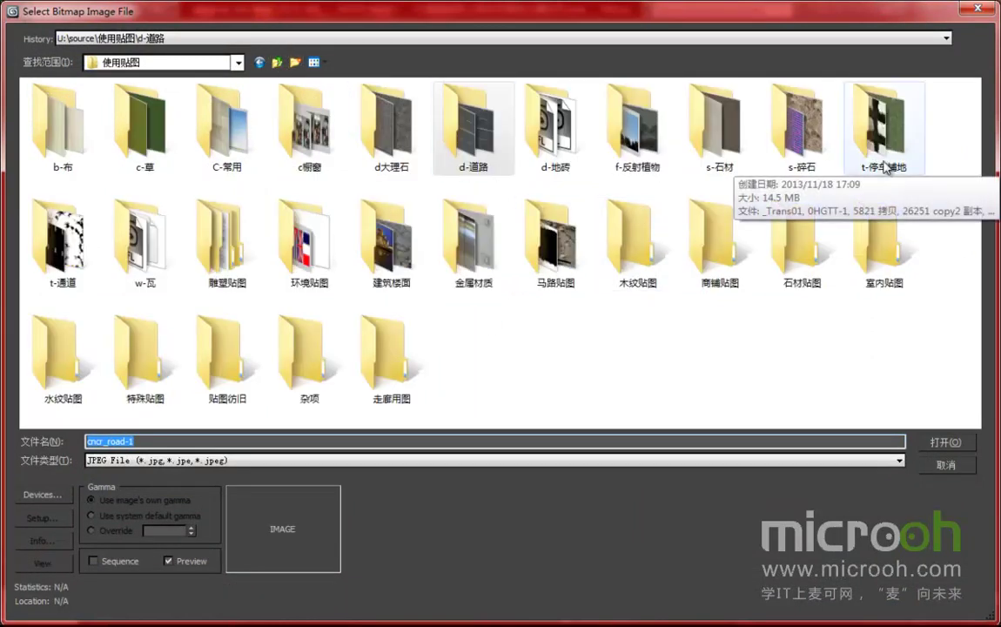
double_click(551, 257)
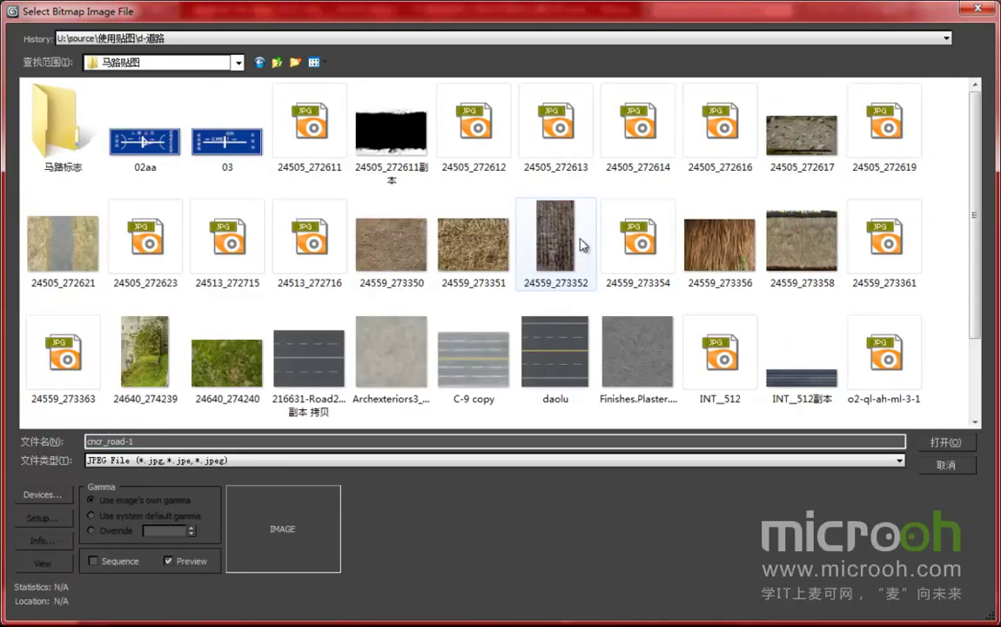
scroll(763, 257, "down", 2)
scroll(762, 257, "up", 2)
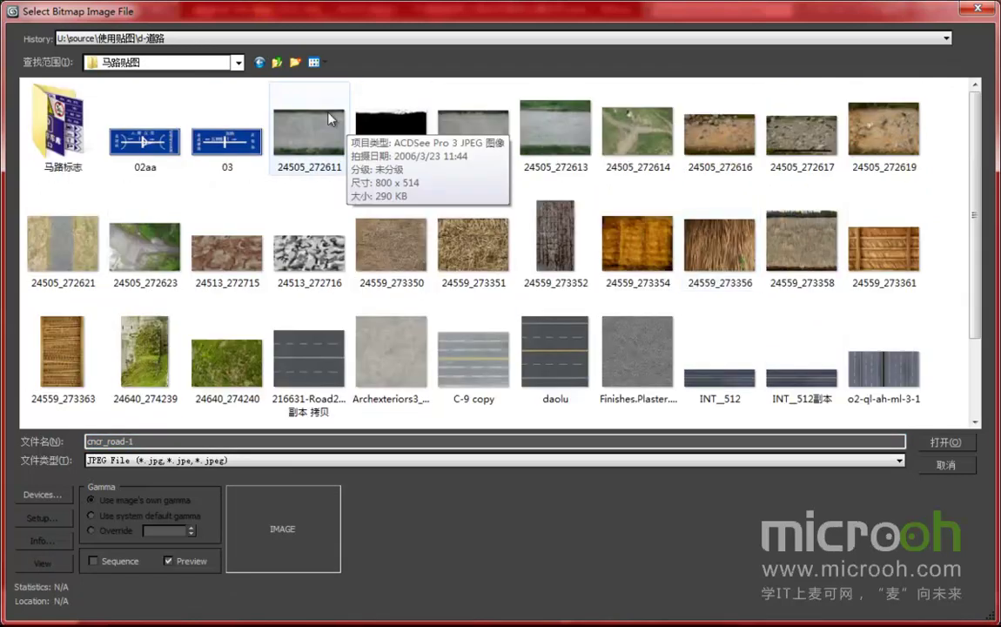
left_click(277, 63)
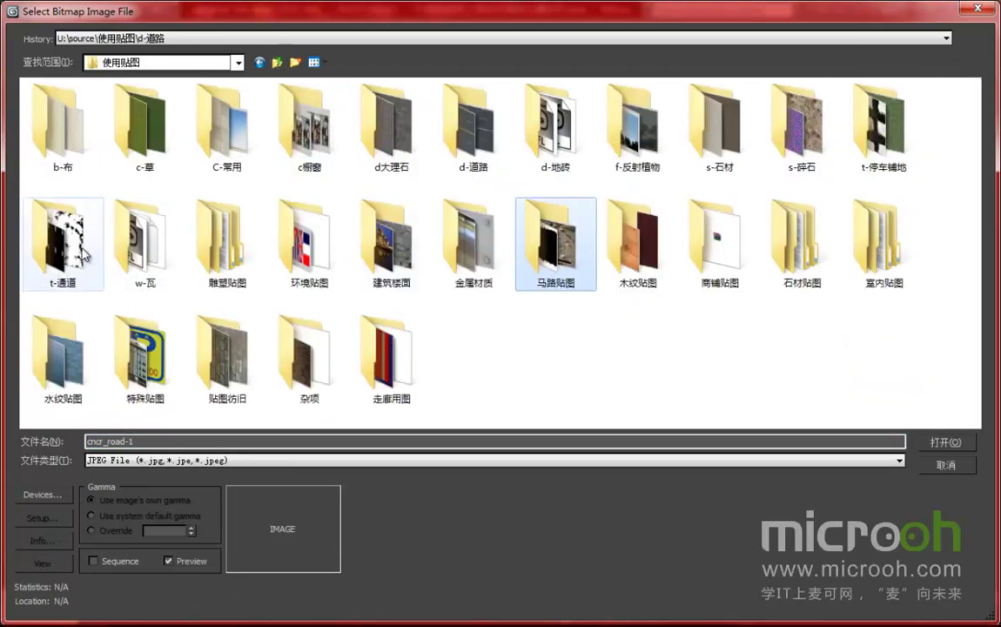
- Inspect the dir006 image from the t-通道 folder at larger size and assign it as the Mix Amount bitmap
double_click(78, 231)
scroll(487, 270, "down", 2)
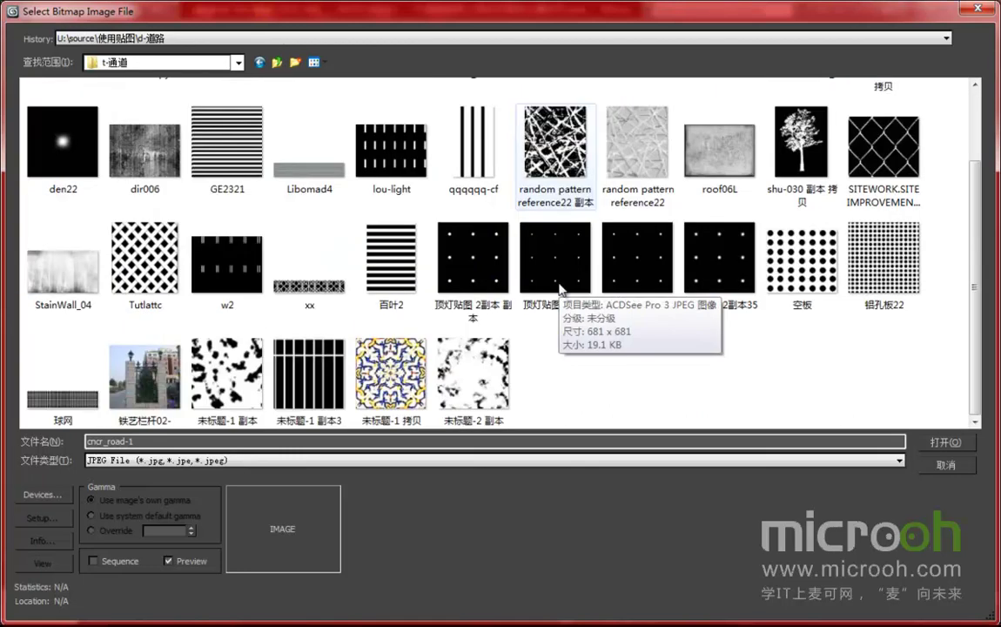
scroll(559, 289, "up", 2)
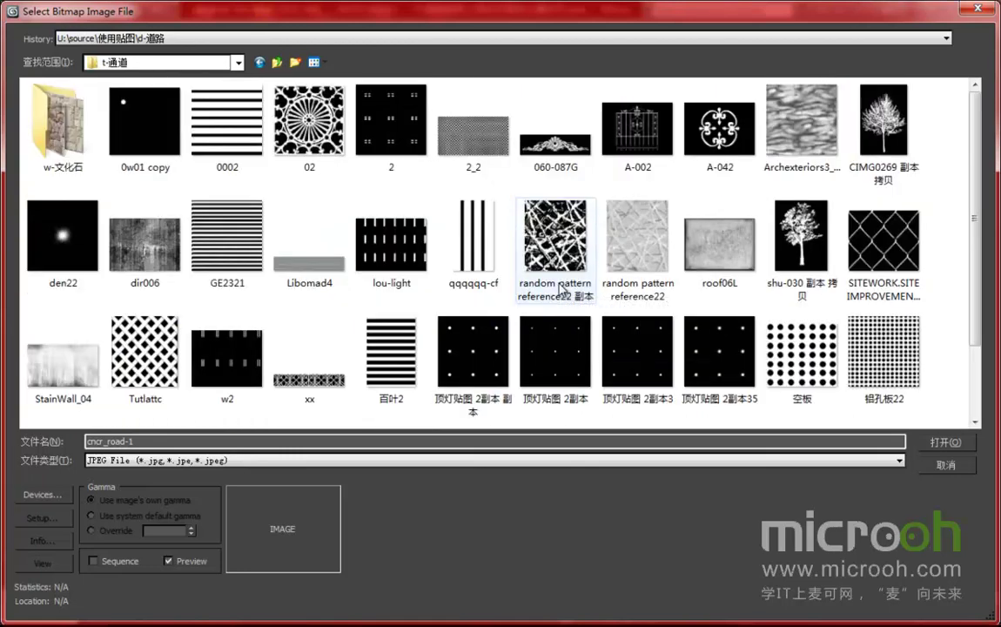
left_click(142, 230)
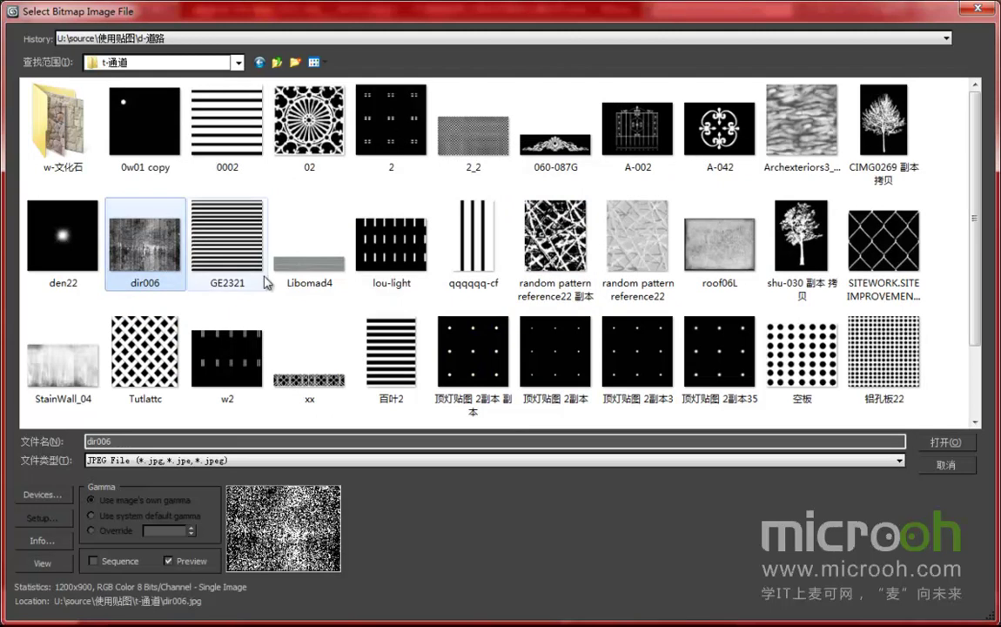
left_click(42, 563)
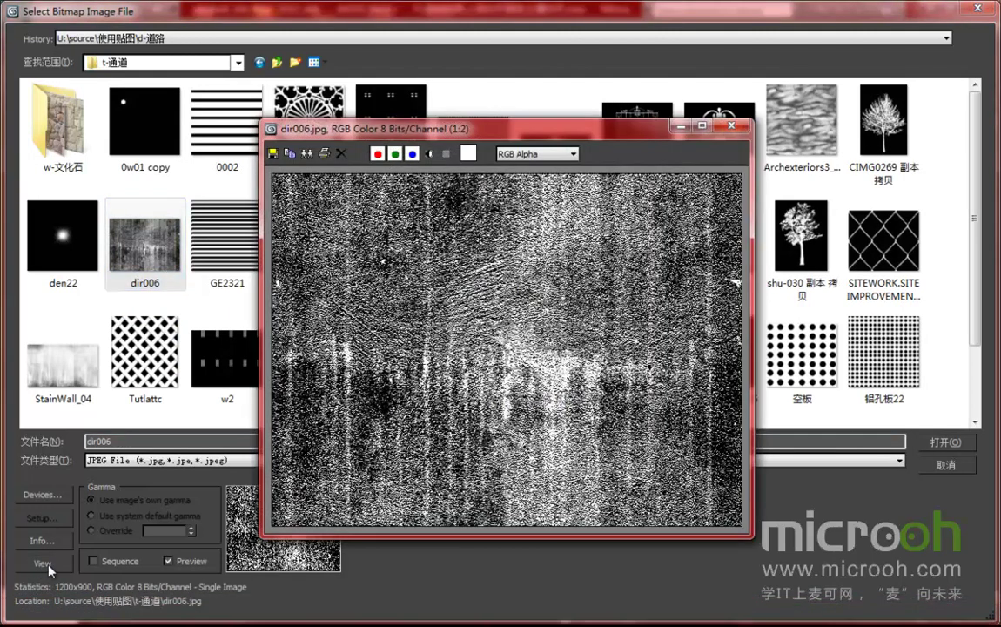
left_click(732, 127)
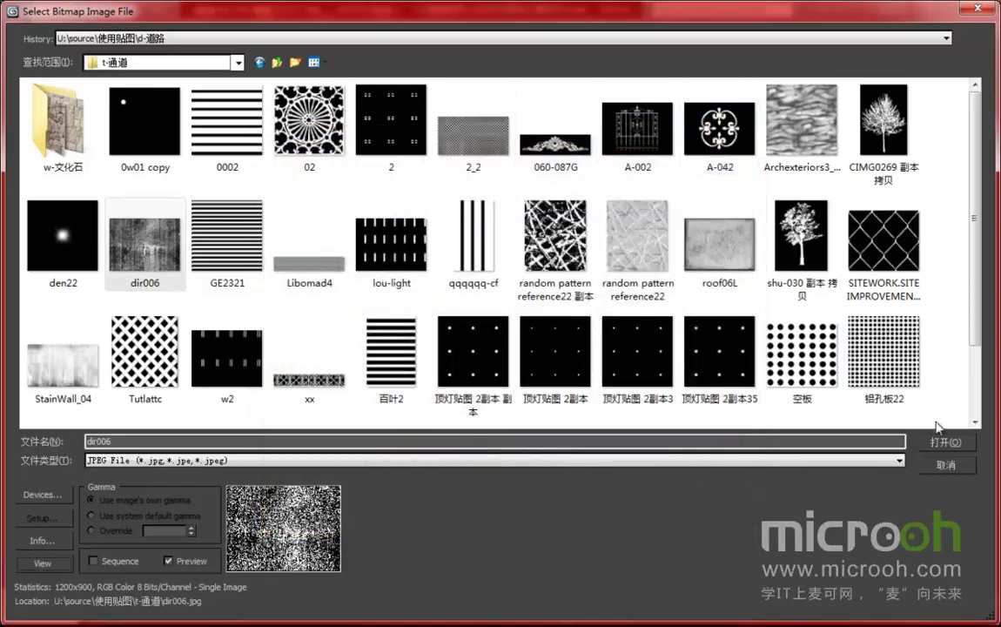
left_click(947, 442)
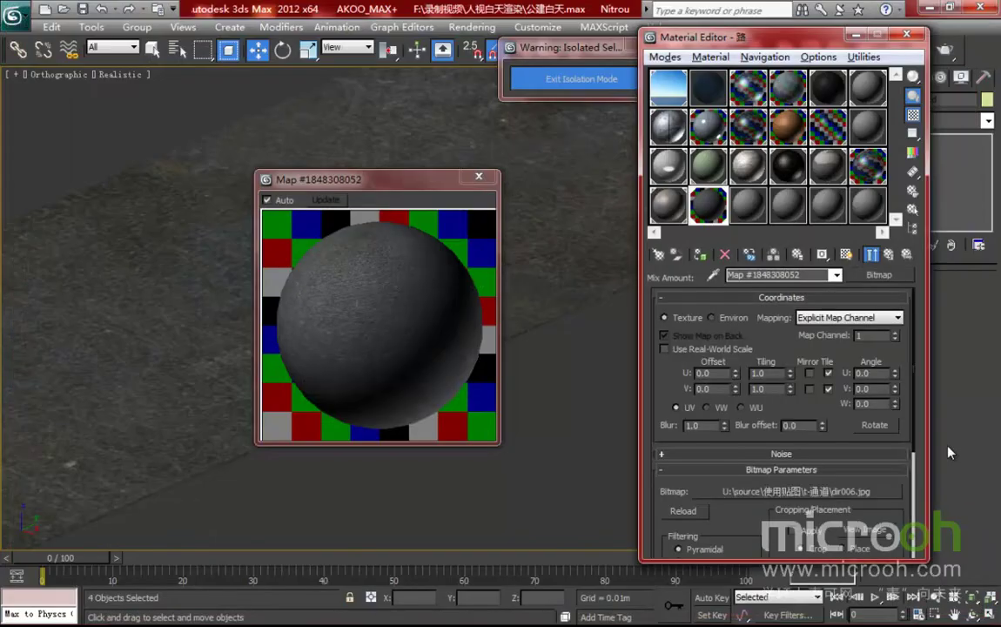
left_click_drag(403, 181, 430, 176)
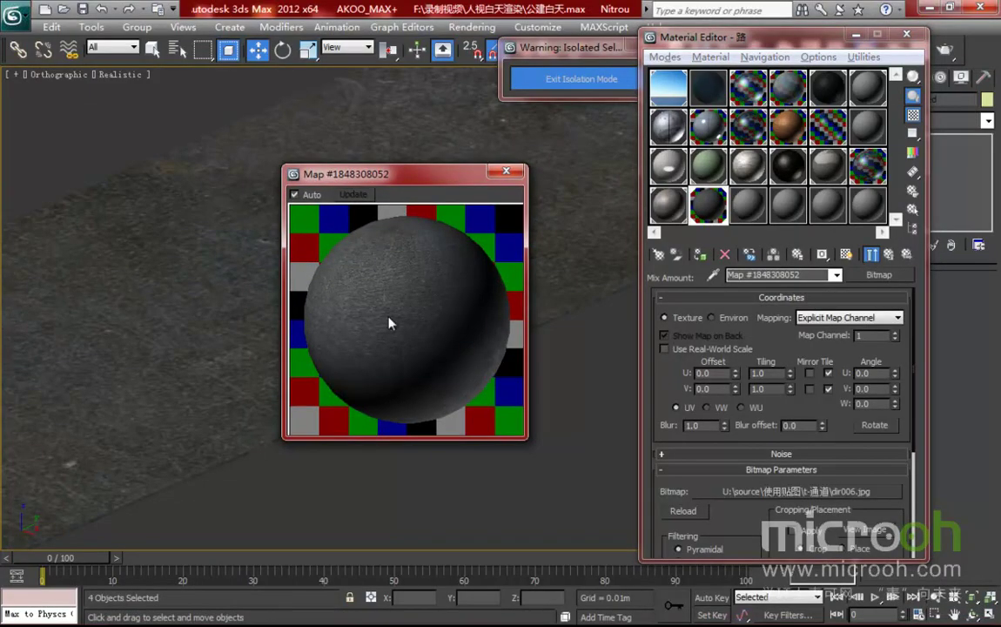
- Return from the mask bitmap to the 路 material's basic parameters and isolate the selected road objects
left_click(887, 253)
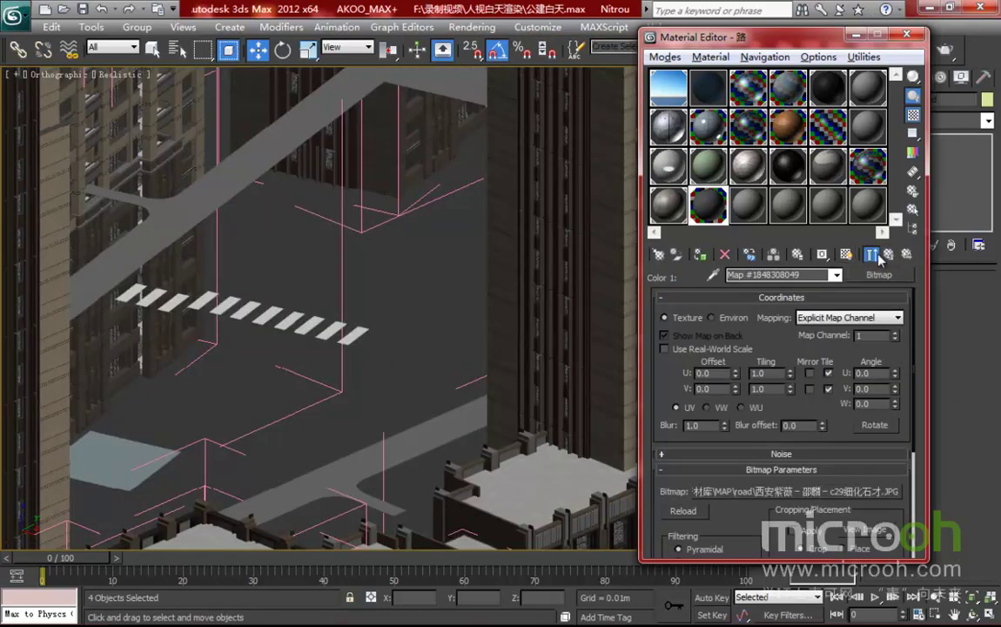
left_click(889, 254)
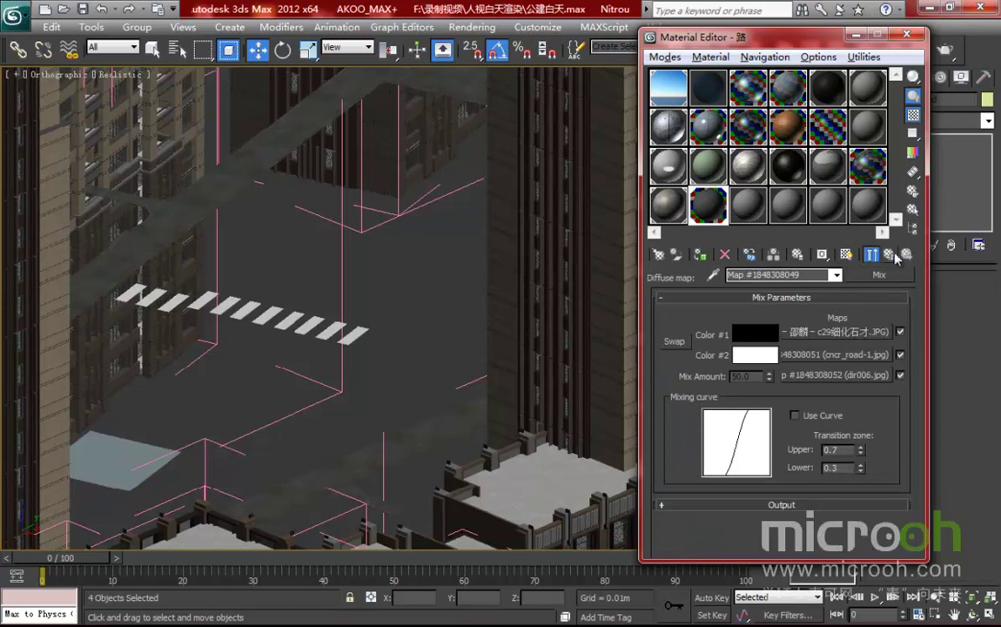
left_click(889, 254)
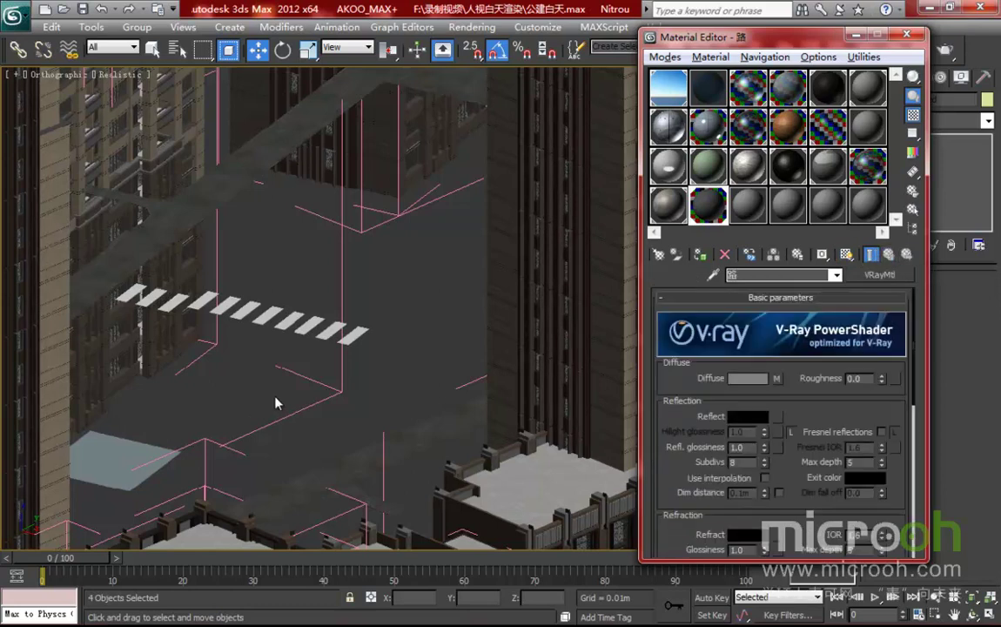
key("alt+q")
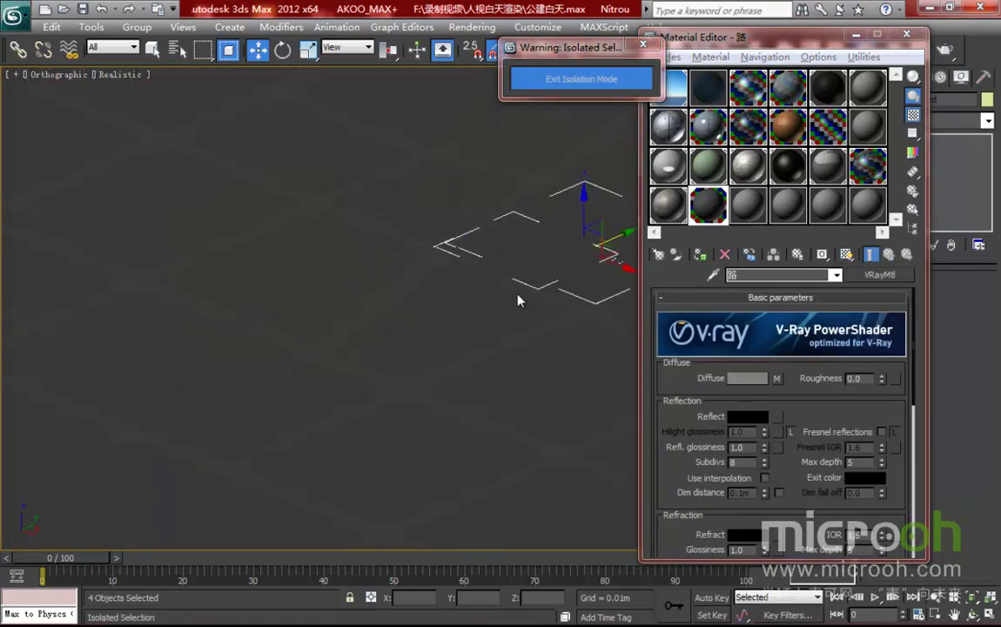
- Assign a Bitmap with the 未标题-1 副本 image from the t-通道 folder to the 路 material's Reflect slot
left_click(780, 416)
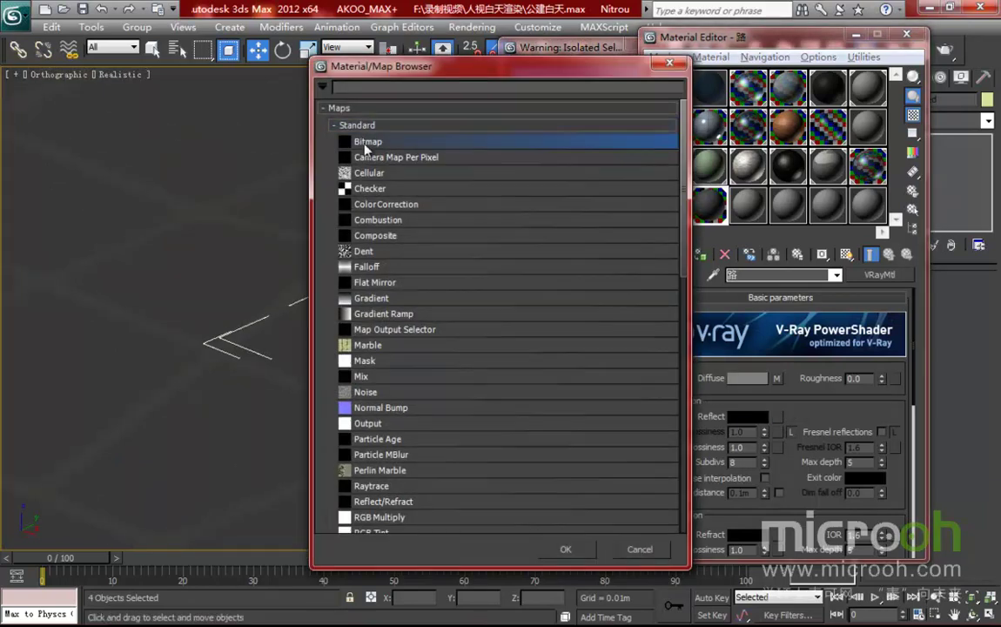
double_click(364, 151)
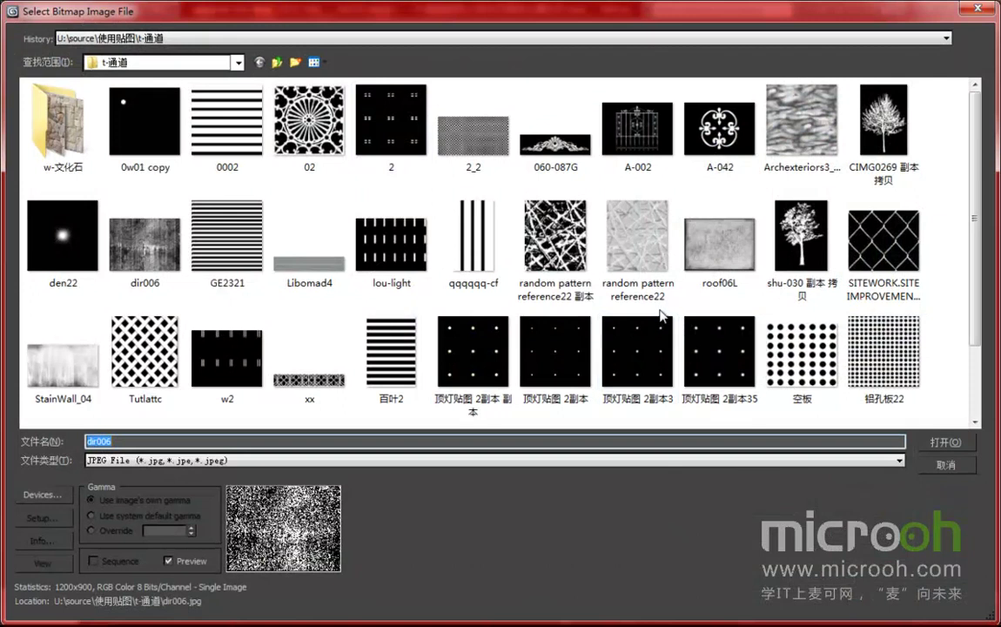
left_click_drag(976, 169, 978, 220)
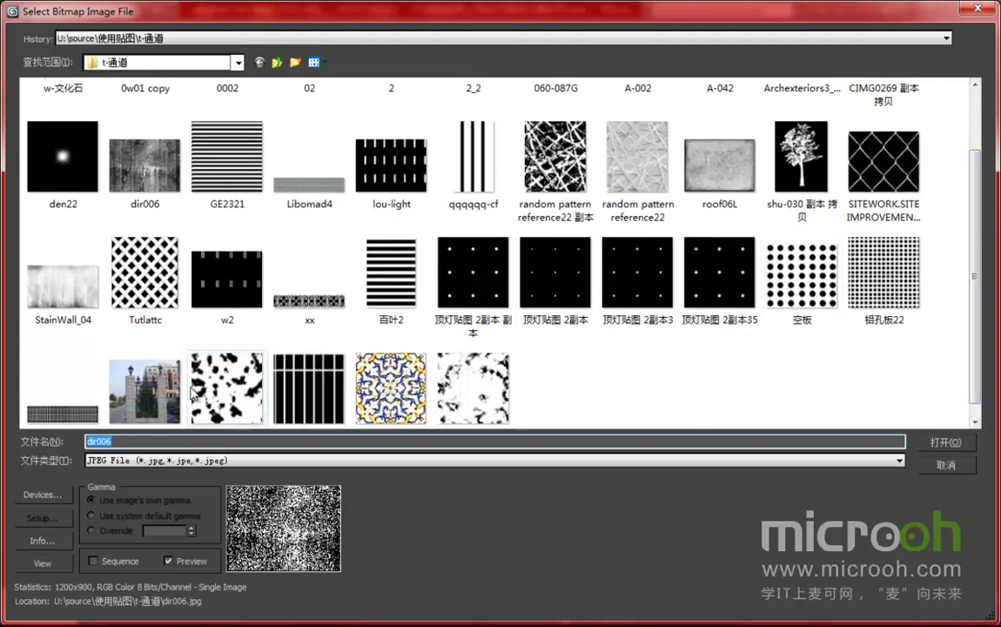
left_click(229, 377)
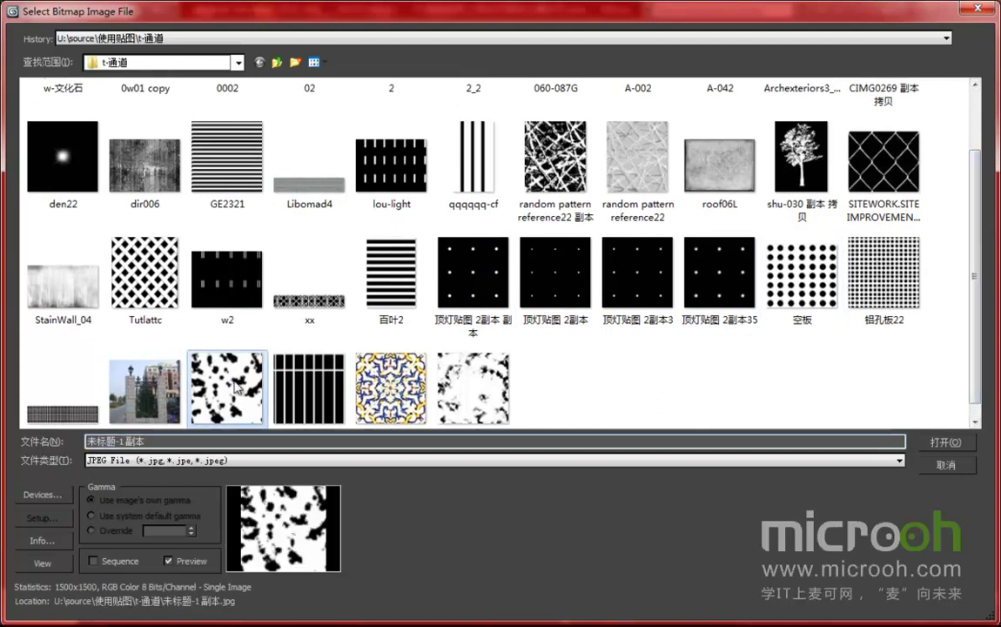
left_click(957, 443)
- Open an enlarged preview of the 路 sample and display the reflection bitmap on the isolated roads
middle_click_drag(412, 412, 385, 394)
scroll(448, 310, "up", 5)
mouse_move(448, 311)
middle_mouse_down()
mouse_move(529, 338)
mouse_move(438, 318)
middle_mouse_up()
double_click(708, 209)
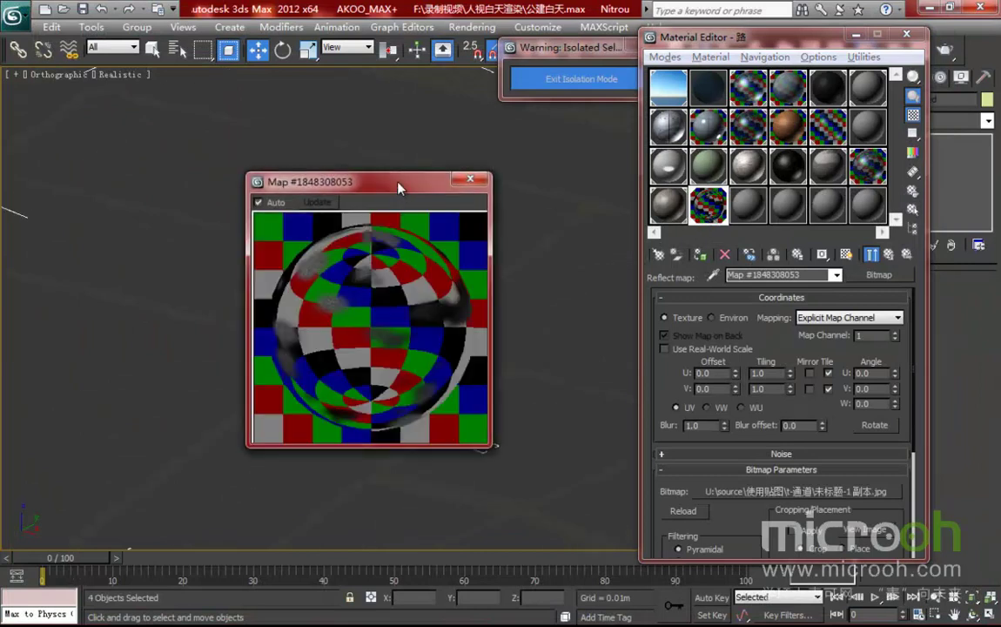
left_click_drag(400, 183, 354, 184)
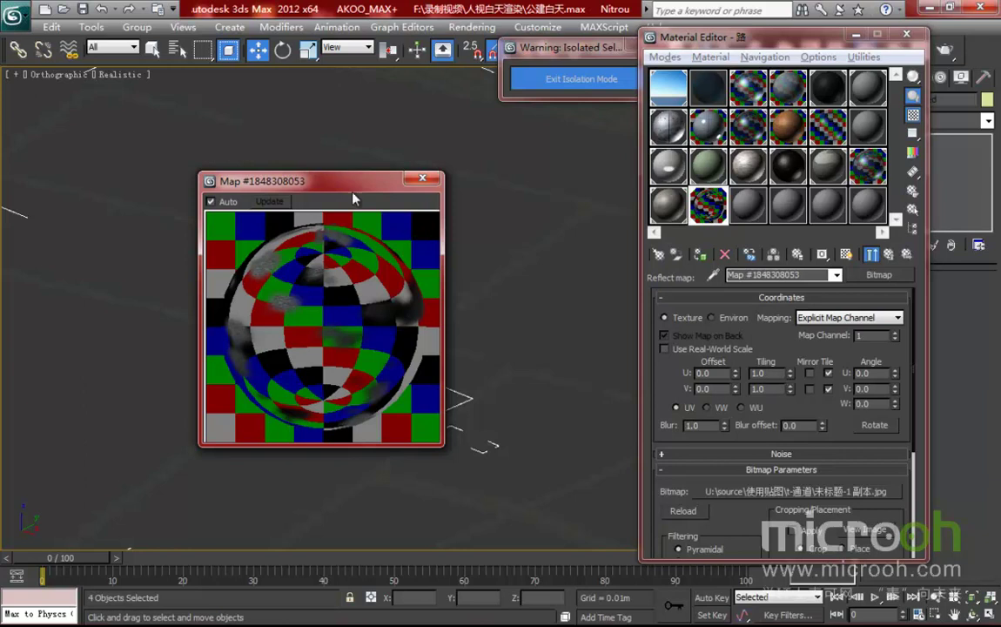
left_click_drag(351, 188, 225, 171)
left_click(846, 254)
- Check the spot pattern's scale on the road surface and set the reflection bitmap's U and V Tiling to 0.5
scroll(415, 449, "up", 2)
middle_click_drag(414, 449, 498, 349)
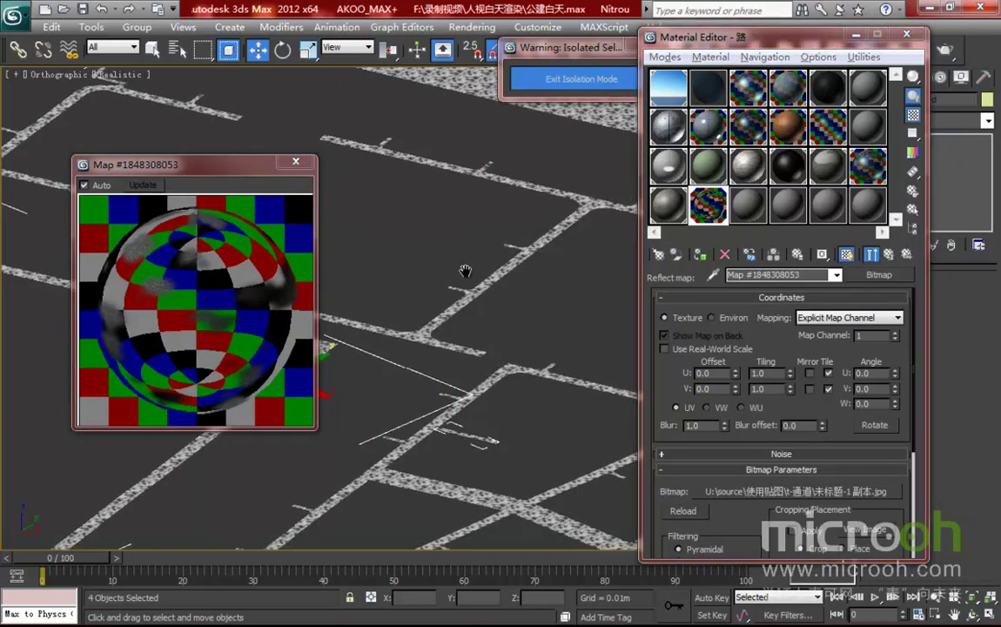
scroll(500, 350, "up", 5)
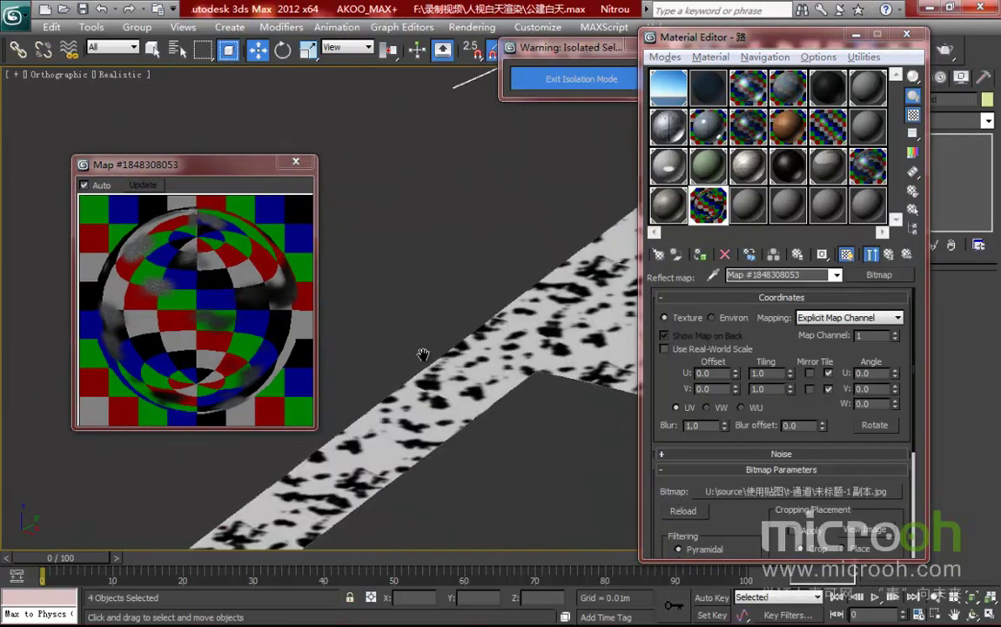
scroll(514, 323, "up", 2)
middle_click_drag(516, 330, 391, 358)
scroll(511, 315, "down", 2)
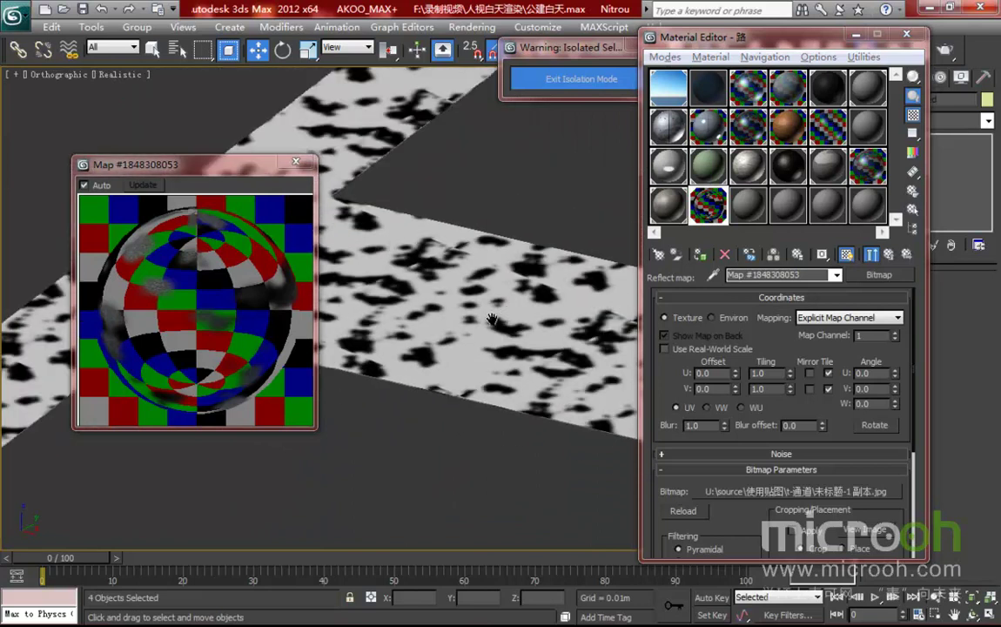
scroll(512, 315, "up", 1)
left_click_drag(769, 375, 714, 378)
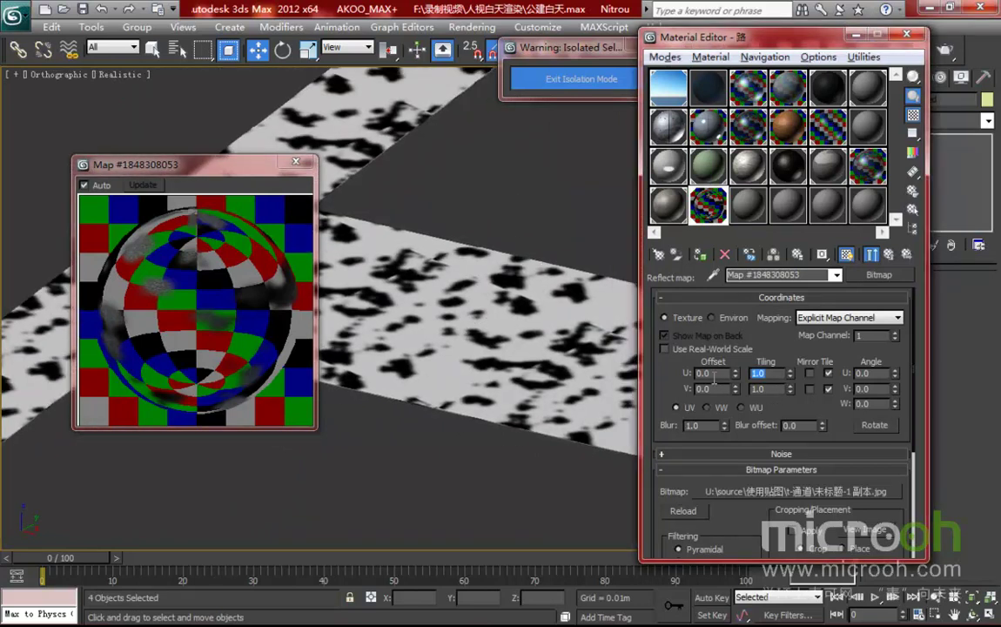
key("Tab")
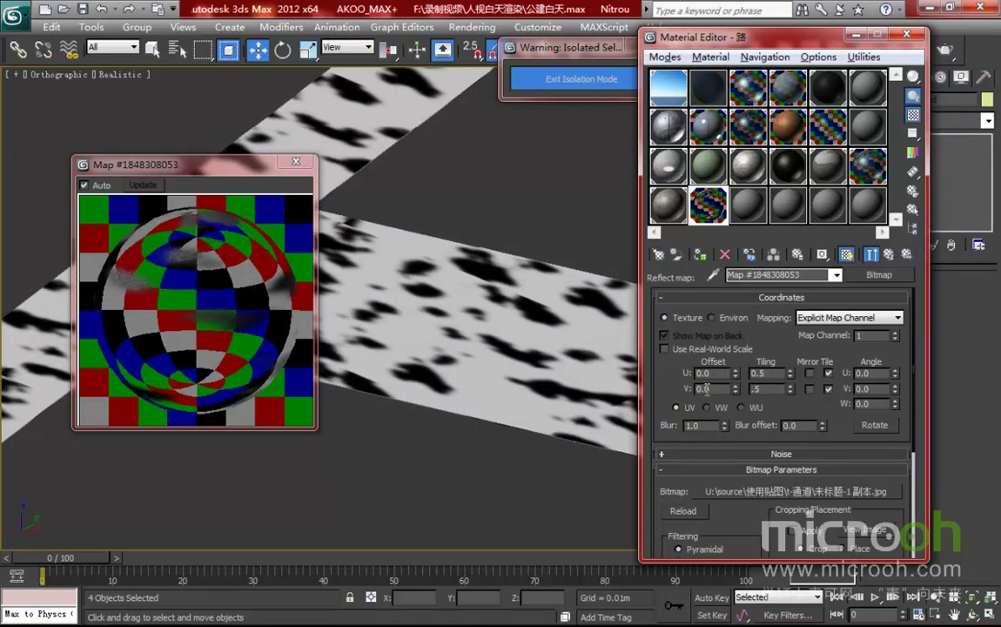
key("Return")
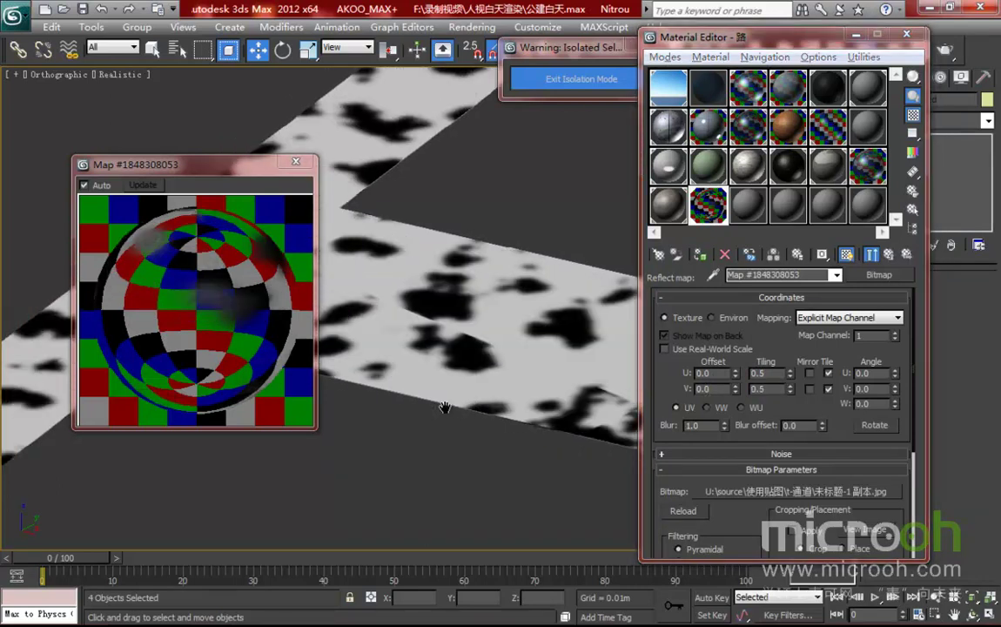
- Return to the 路 material's basic parameters after rechecking the reflection bitmap, and close the enlarged preview
left_click_drag(219, 165, 190, 164)
left_click(888, 253)
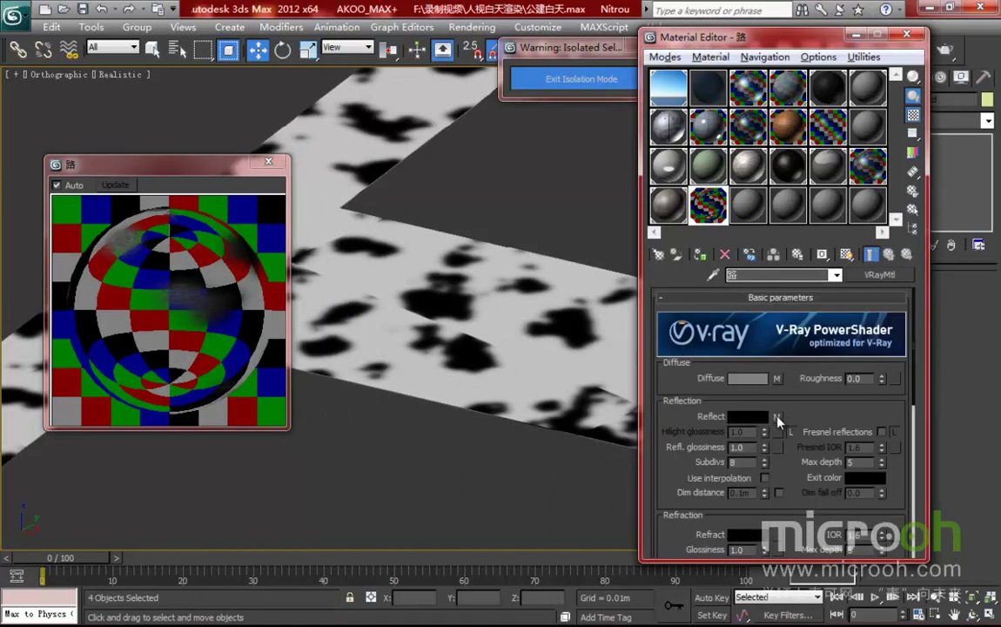
left_click(778, 417)
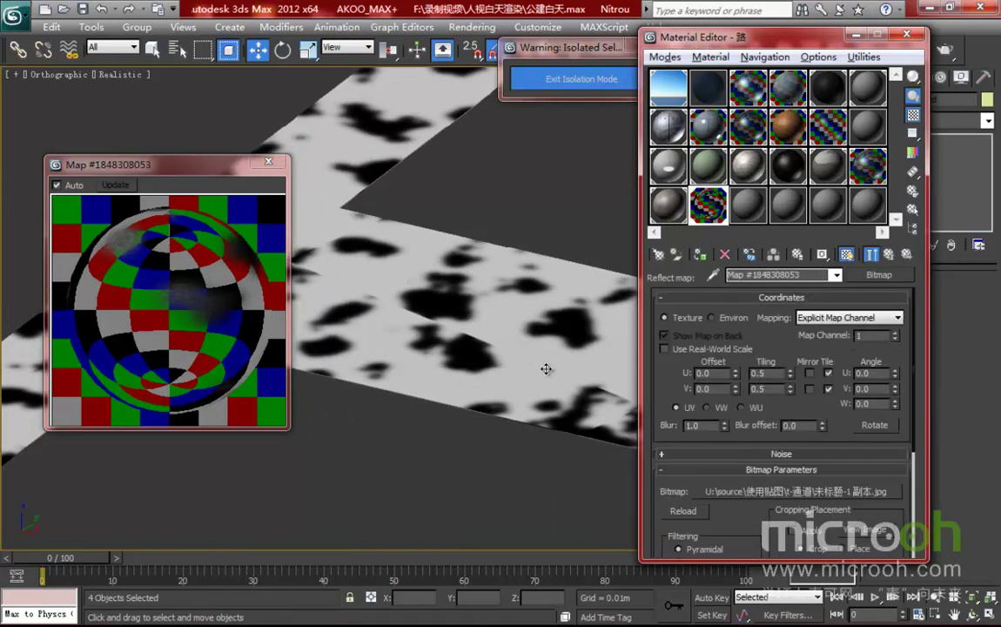
left_click(888, 253)
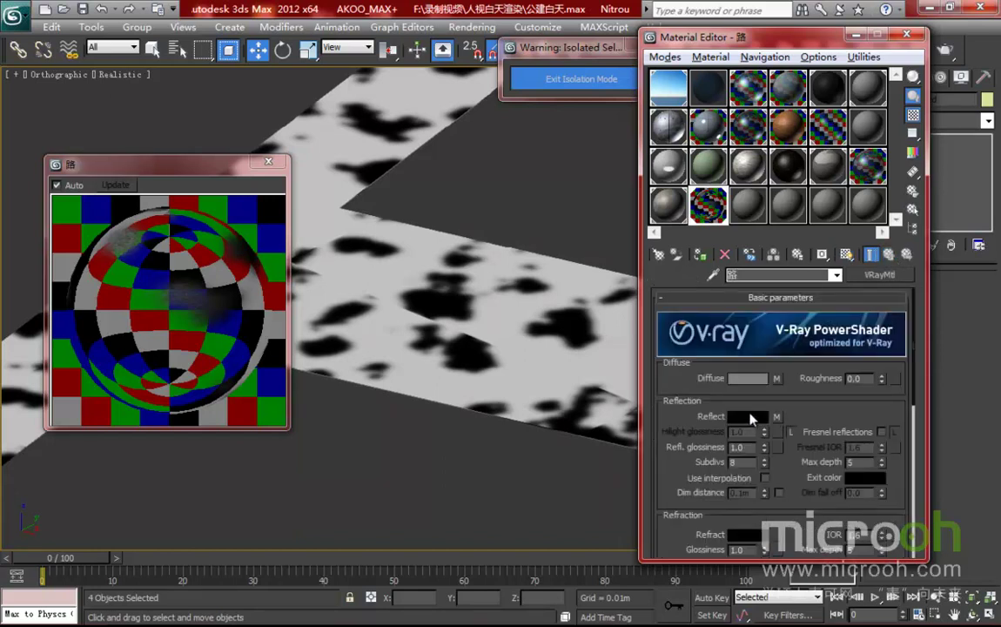
left_click(267, 163)
- Set the Reflect map amount of the 路 material to 60
left_click_drag(791, 478, 792, 228)
left_click_drag(802, 434, 801, 215)
left_click(781, 502)
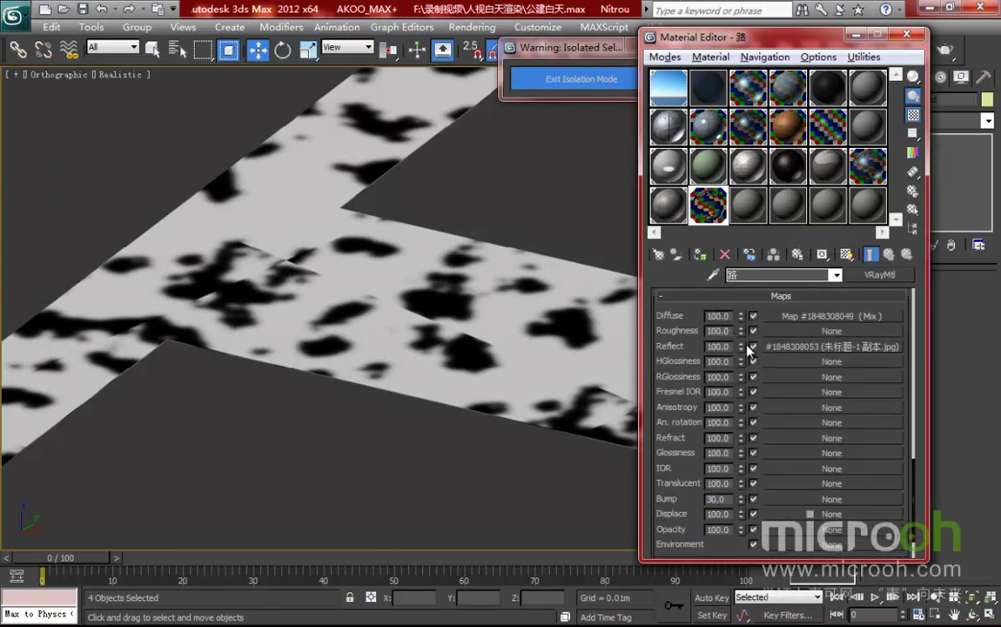
double_click(721, 346)
type("80")
key("Return")
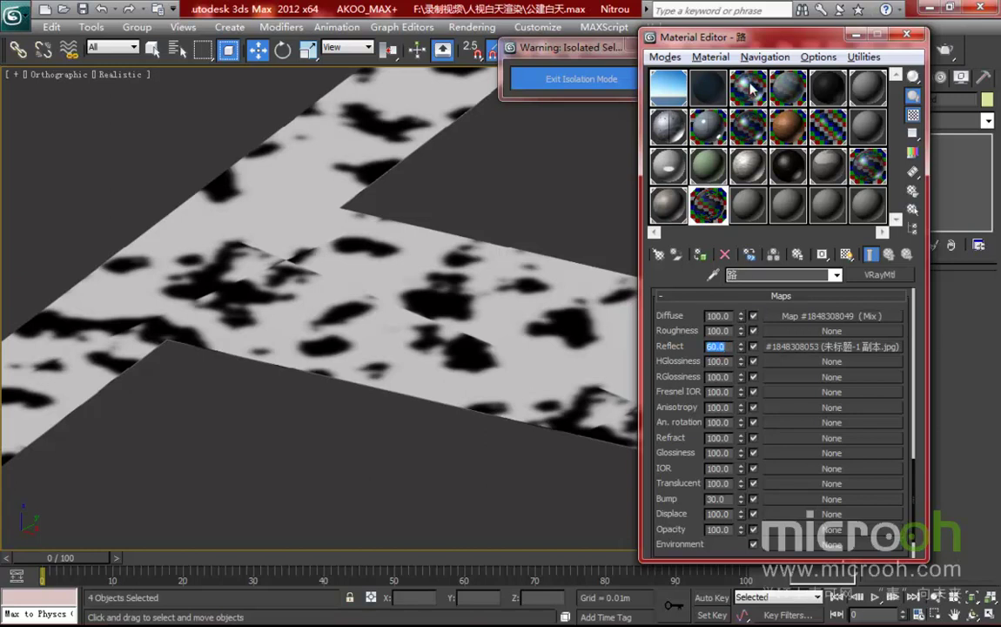
- Exit isolation mode and close the Material Editor
left_click(582, 79)
left_click_drag(683, 40, 727, 42)
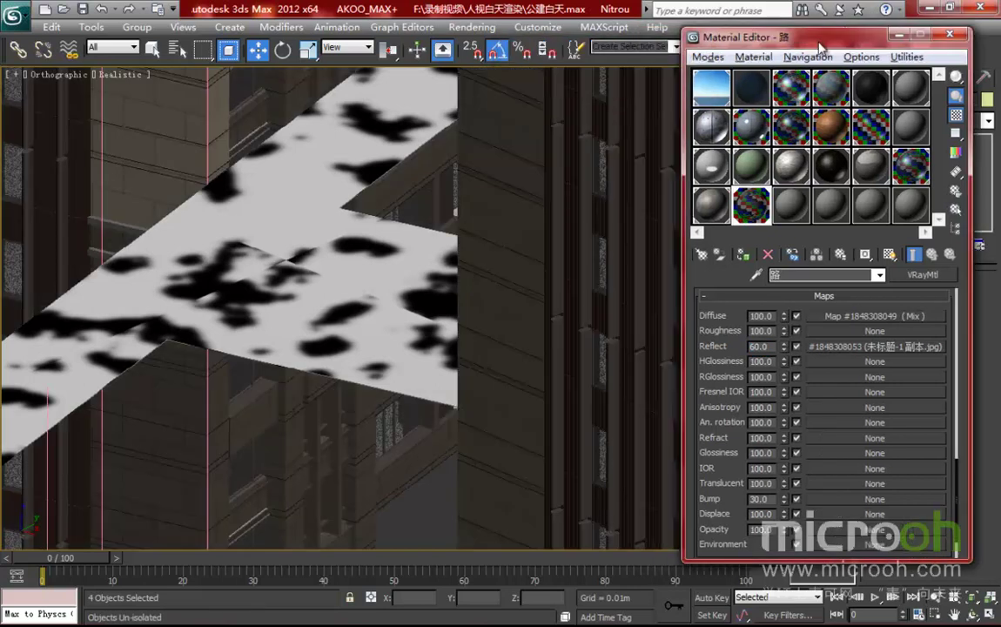
left_click(951, 39)
- Examine the spotted reflection map along the roads and intersections across the whole site
middle_click_drag(303, 344, 413, 320)
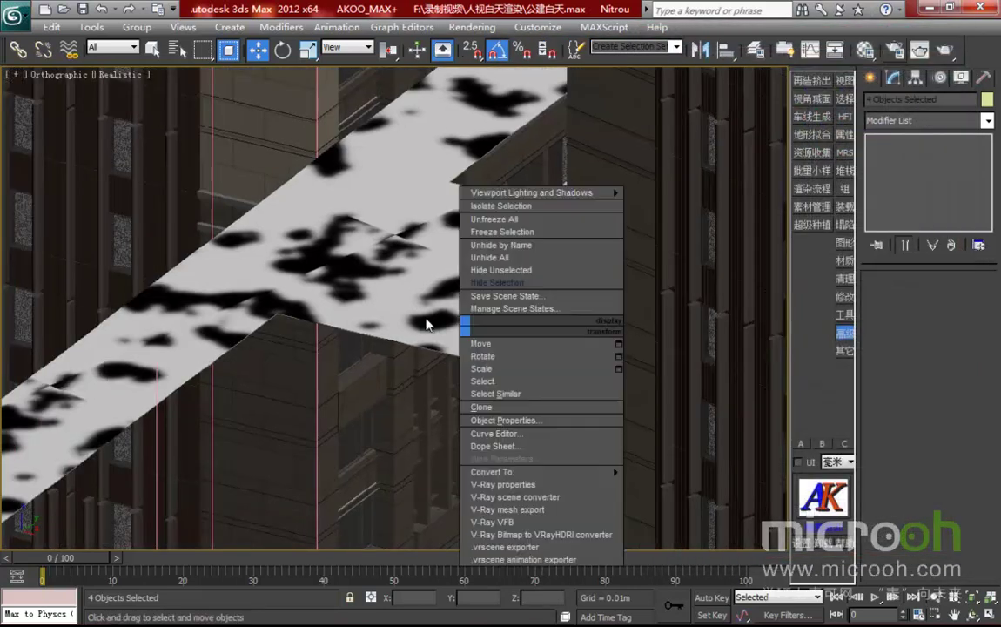
scroll(415, 341, "down", 5)
middle_click_drag(237, 389, 614, 338)
middle_click_drag(298, 397, 574, 303)
middle_click_drag(235, 317, 556, 309)
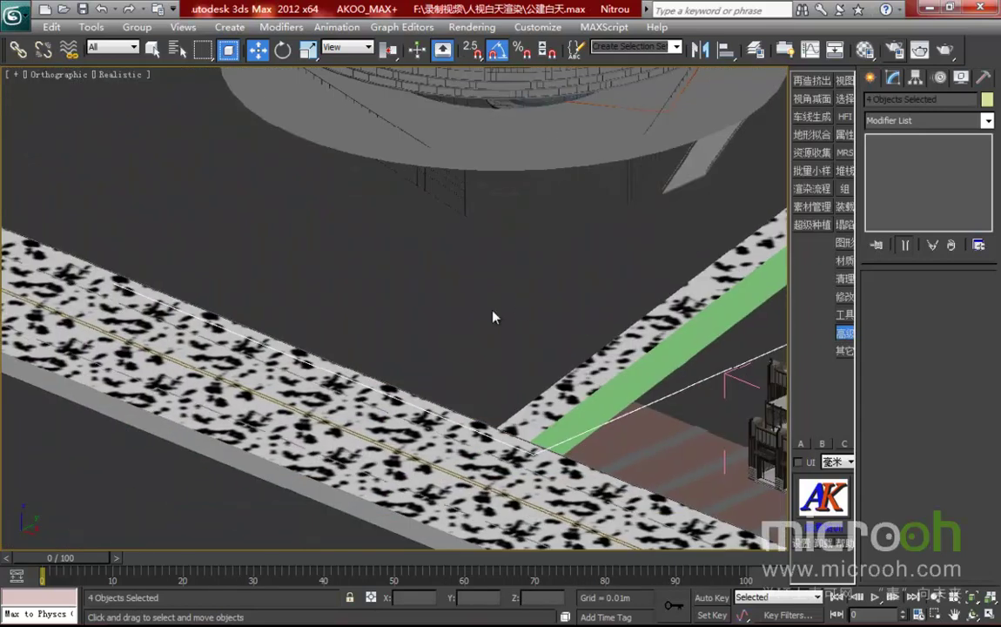
scroll(364, 324, "down", 2)
scroll(384, 315, "down", 3)
middle_click_drag(192, 260, 447, 382)
scroll(385, 303, "up", 6)
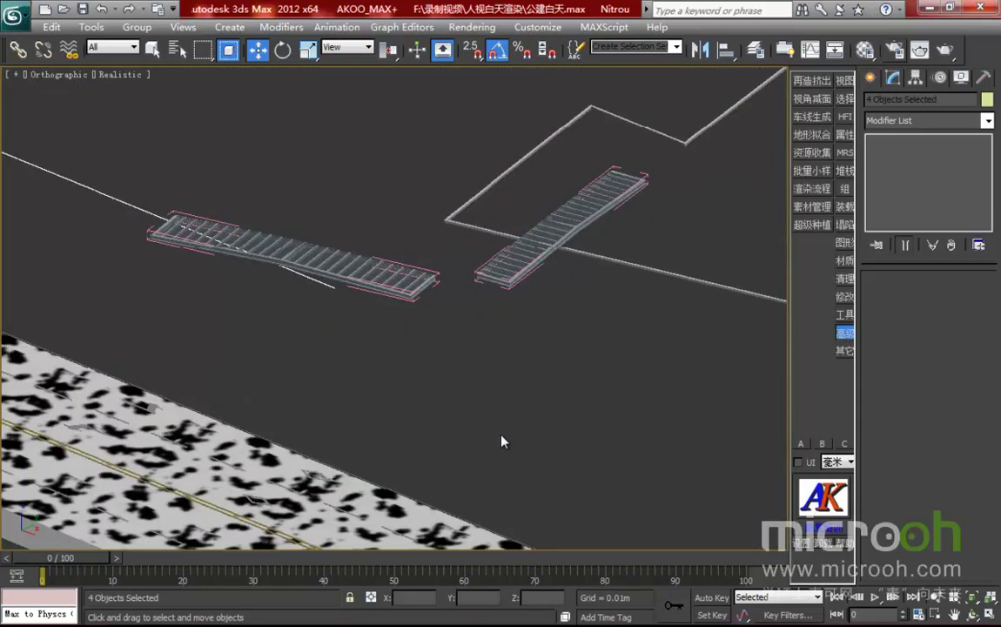
middle_click_drag(510, 416, 543, 342)
scroll(435, 307, "down", 3)
scroll(439, 314, "down", 3)
scroll(438, 313, "down", 3)
middle_click_drag(409, 400, 353, 435)
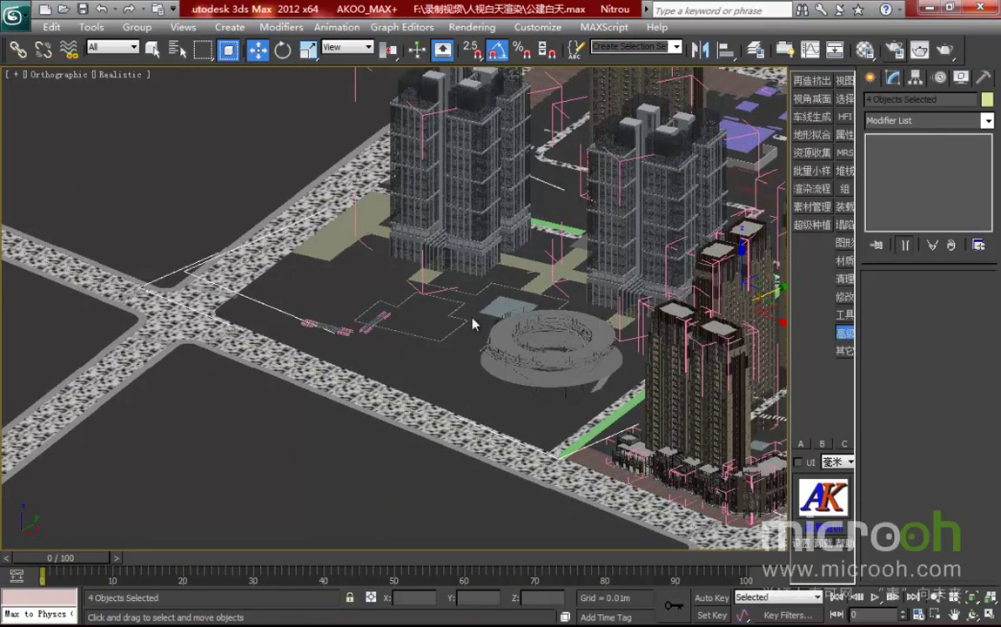
- Unhide all scene objects and switch to the Camera001 view with safe frames shown
right_click(450, 265)
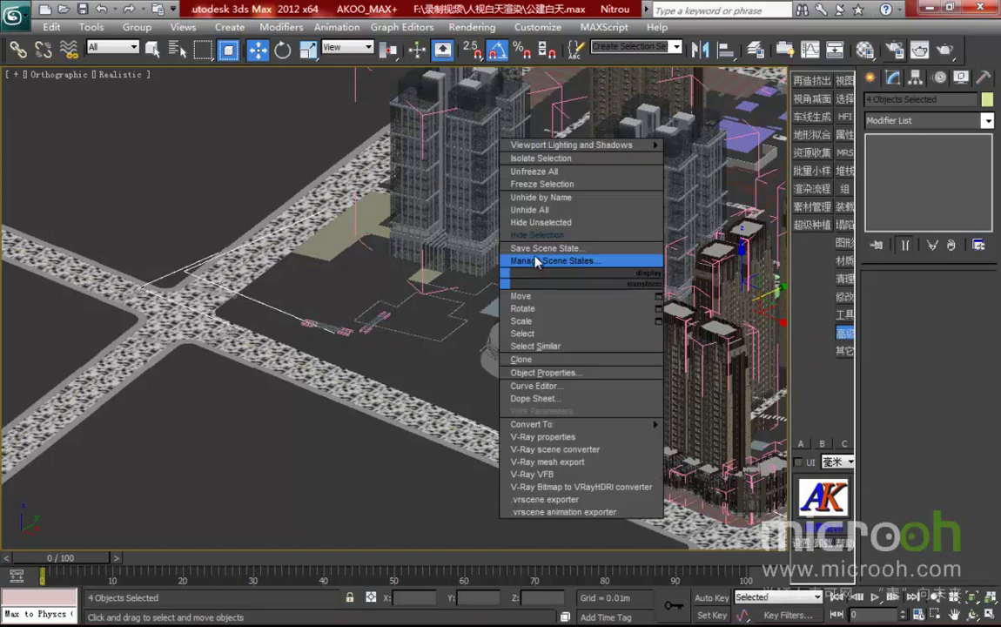
left_click(537, 209)
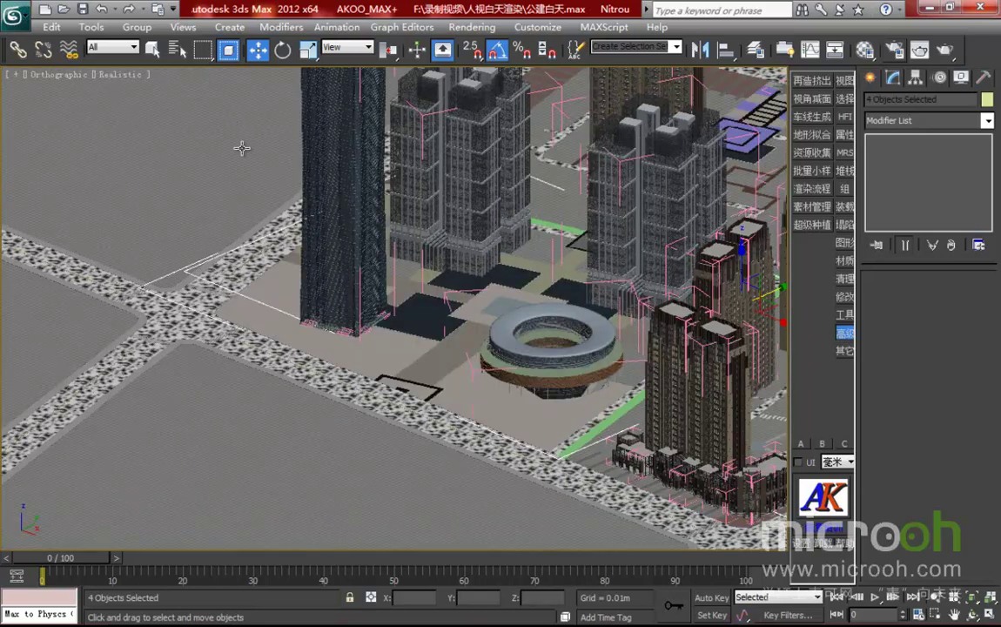
key("c")
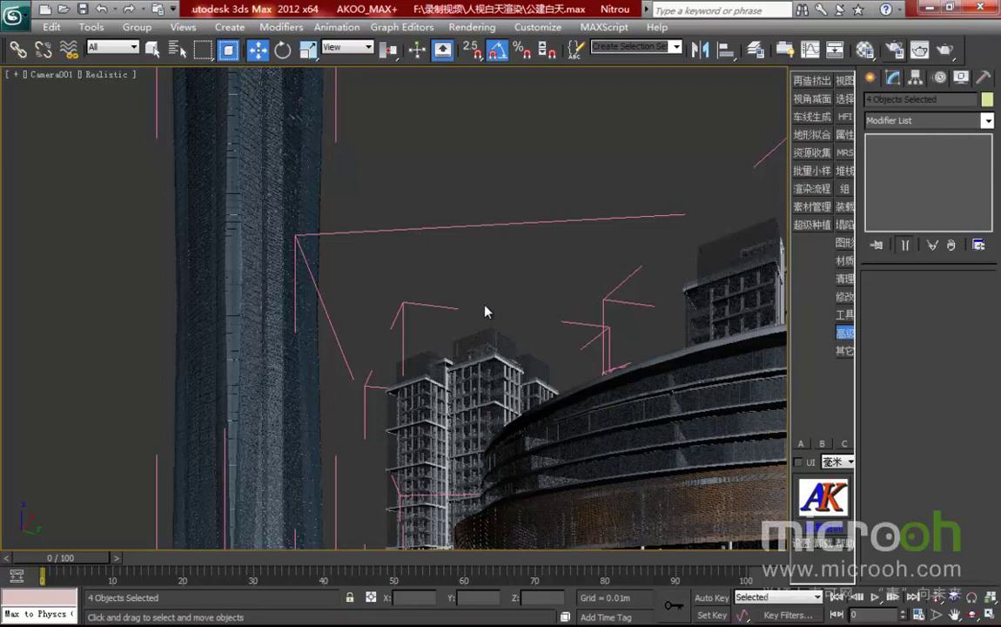
key("shift+f")
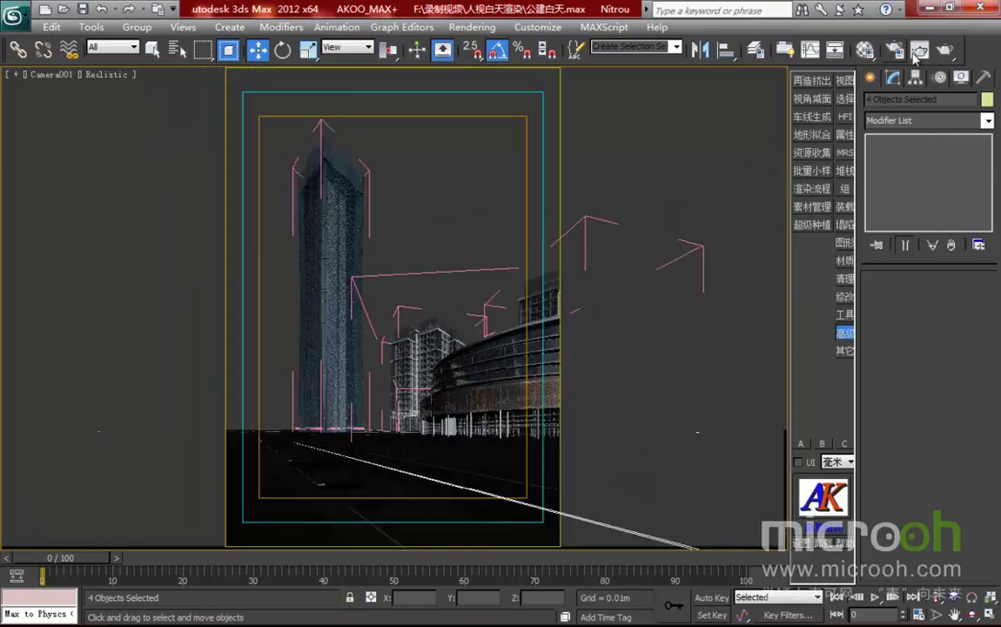
- Turn off the override material in the V-Ray global switches and render the Camera001 view
key("shift+q")
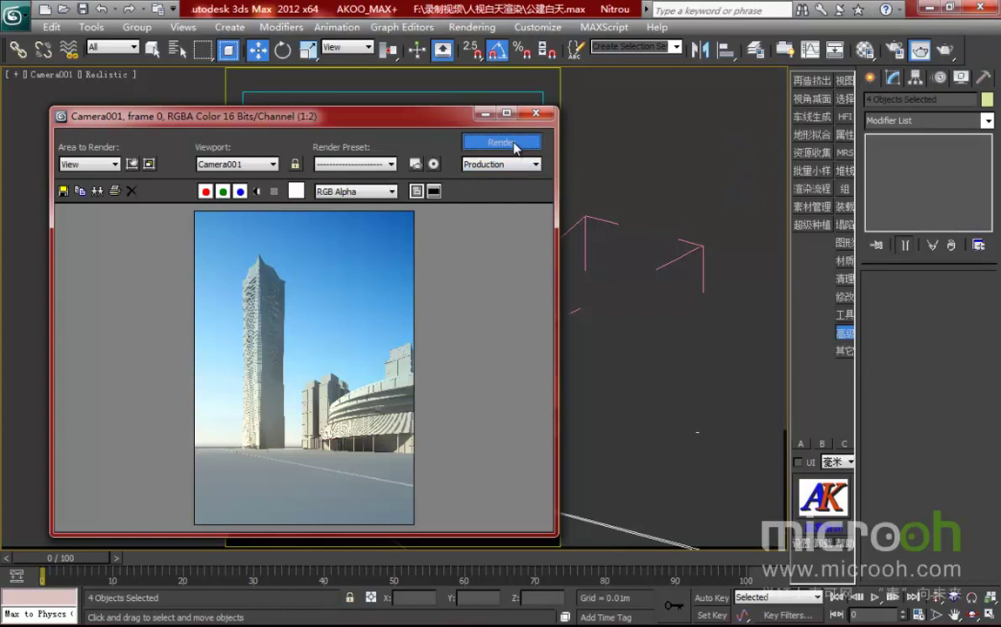
left_click(902, 52)
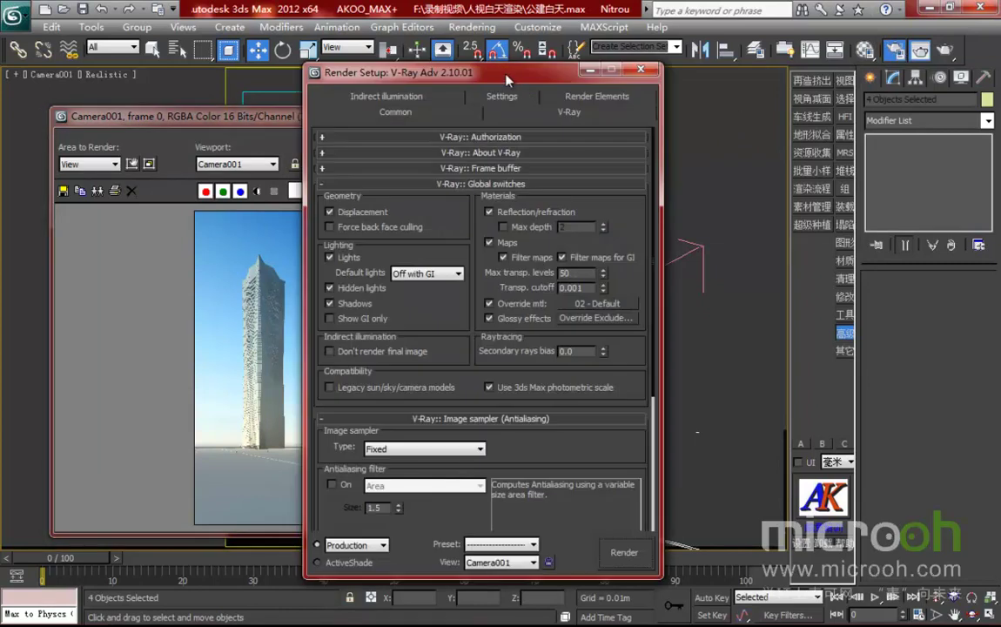
left_click_drag(509, 76, 544, 38)
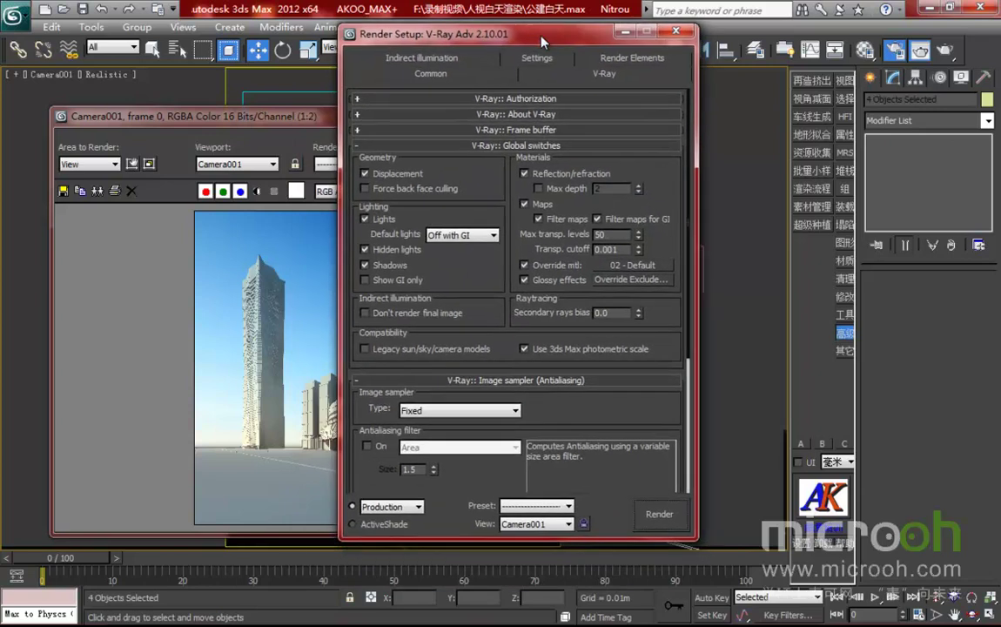
left_click(524, 265)
left_click(675, 30)
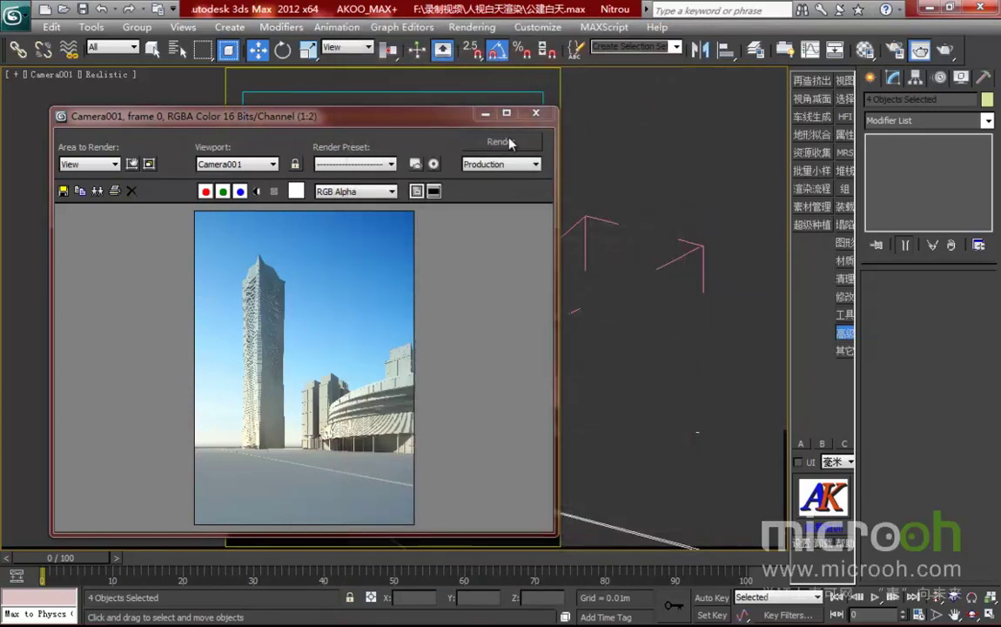
left_click(501, 143)
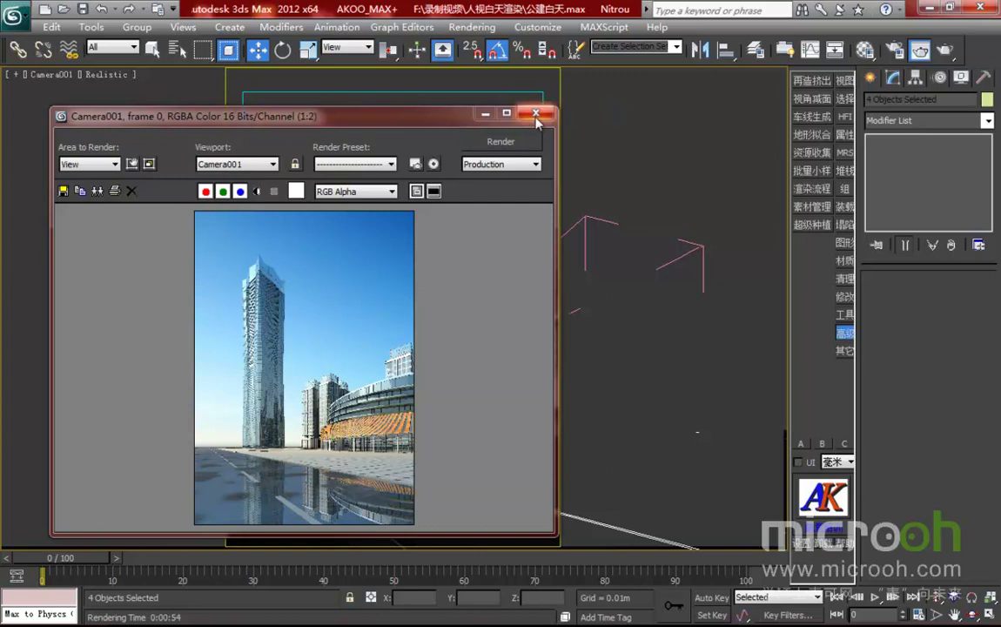
- Maximize the rendered frame window and examine the tower, the curved building and the overall Camera001 composition
left_click(506, 113)
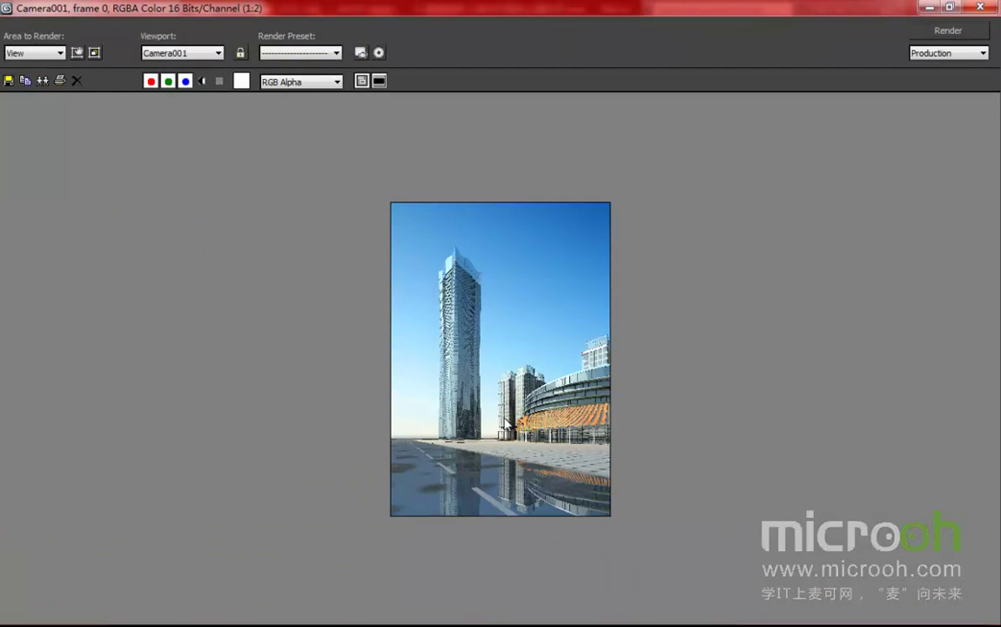
scroll(473, 345, "up", 2)
scroll(416, 342, "down", 1)
middle_click_drag(413, 334, 425, 347)
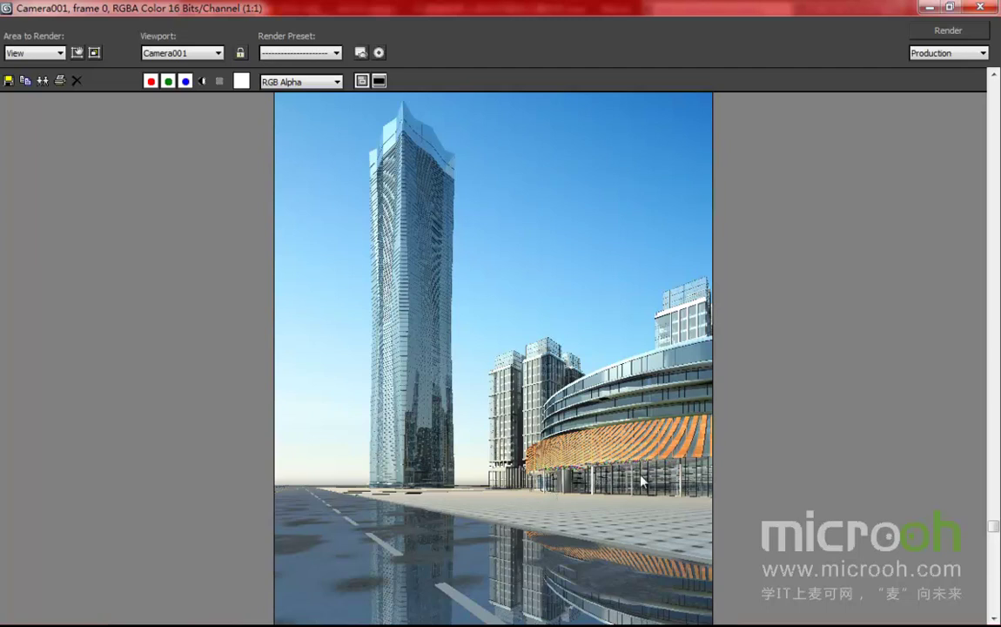
scroll(452, 389, "down", 3)
scroll(538, 370, "up", 3)
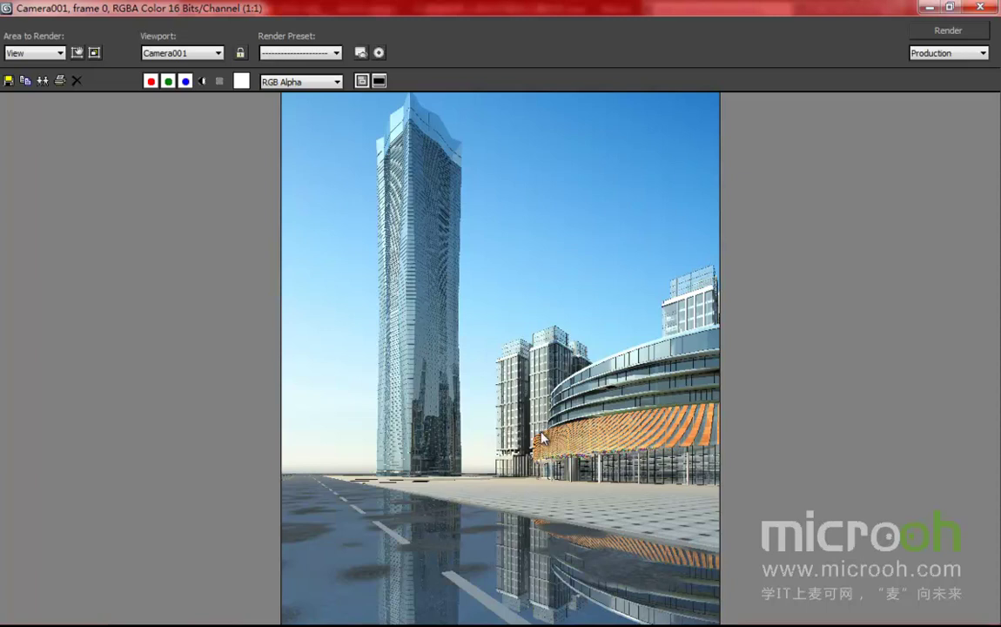
scroll(535, 404, "down", 1)
scroll(534, 408, "up", 2)
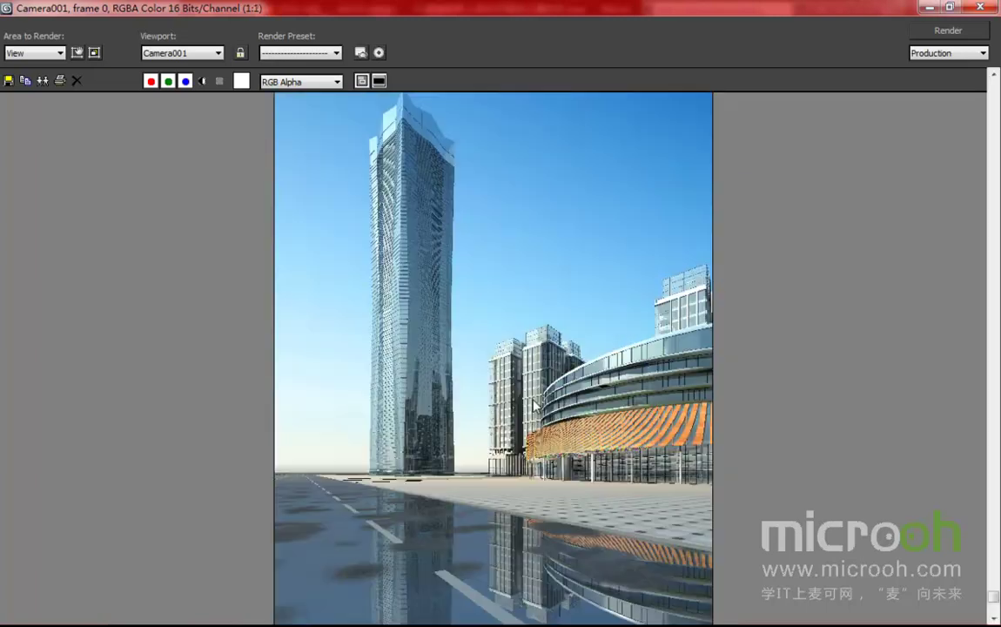
scroll(585, 376, "down", 1)
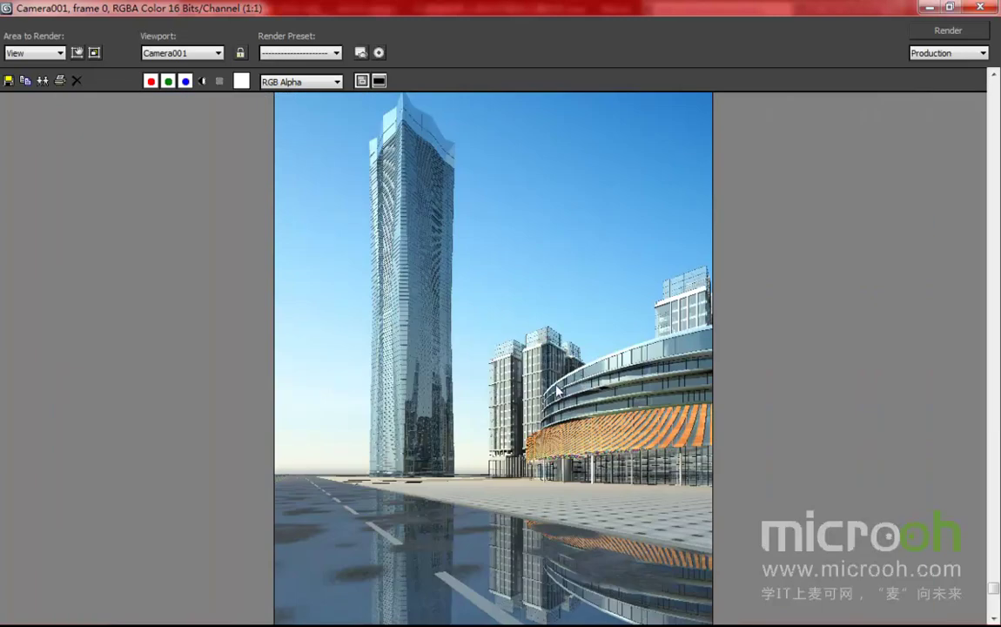
scroll(500, 348, "down", 1)
scroll(513, 413, "up", 1)
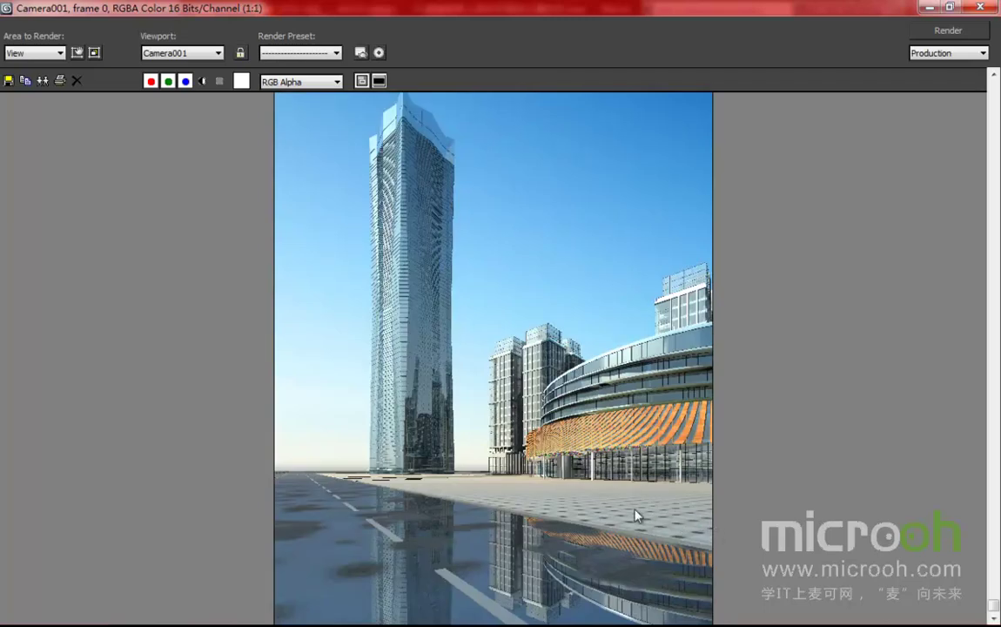
- Inspect the road's patchy reflections and the plaza paving in the render close up, and return to the full image
scroll(479, 512, "up", 2)
middle_click_drag(476, 513, 483, 392)
scroll(483, 393, "down", 1)
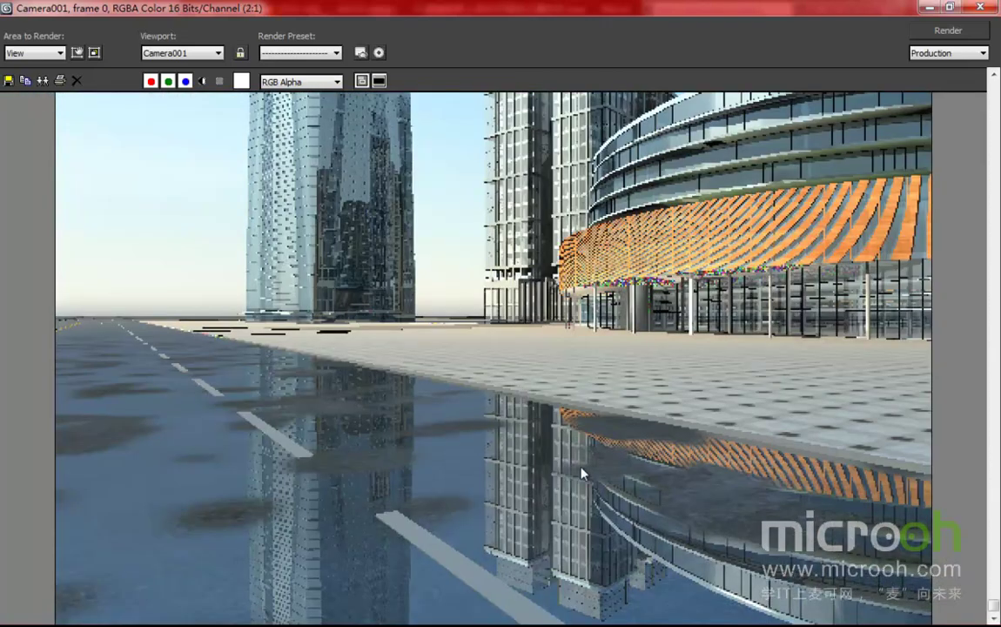
scroll(574, 468, "down", 1)
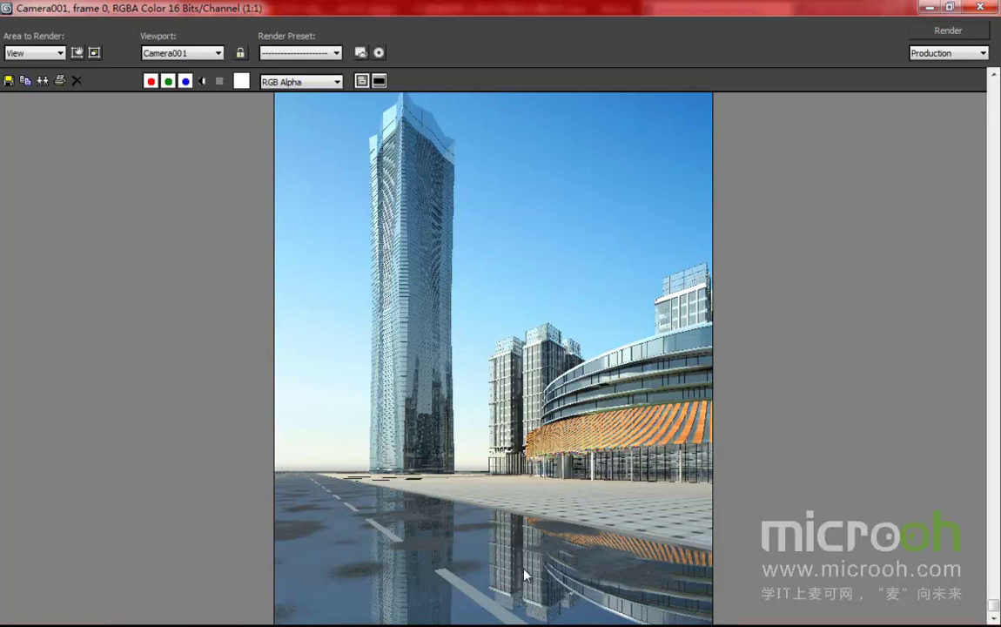
scroll(481, 522, "down", 1)
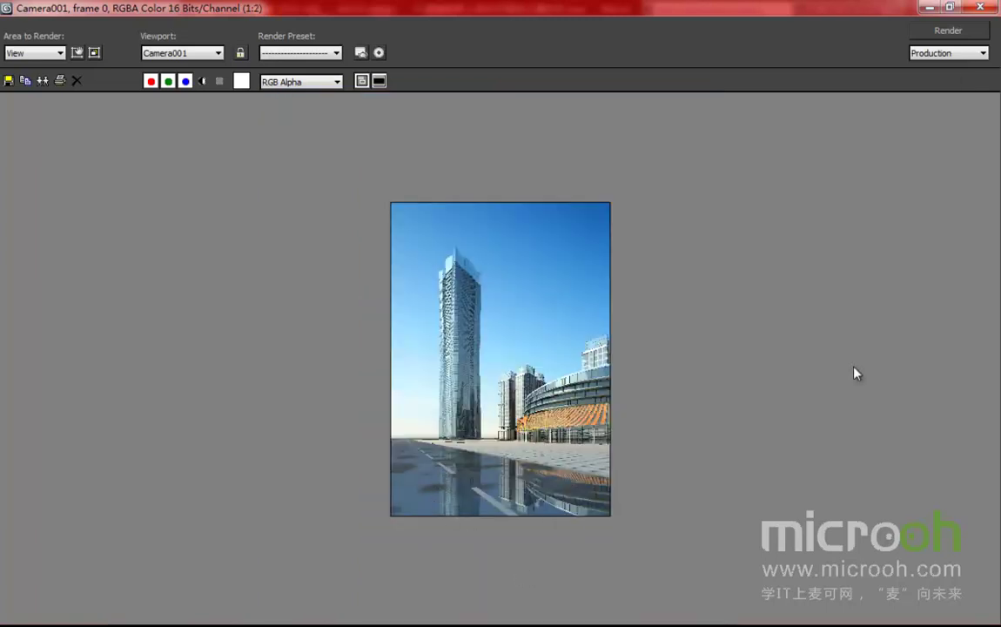